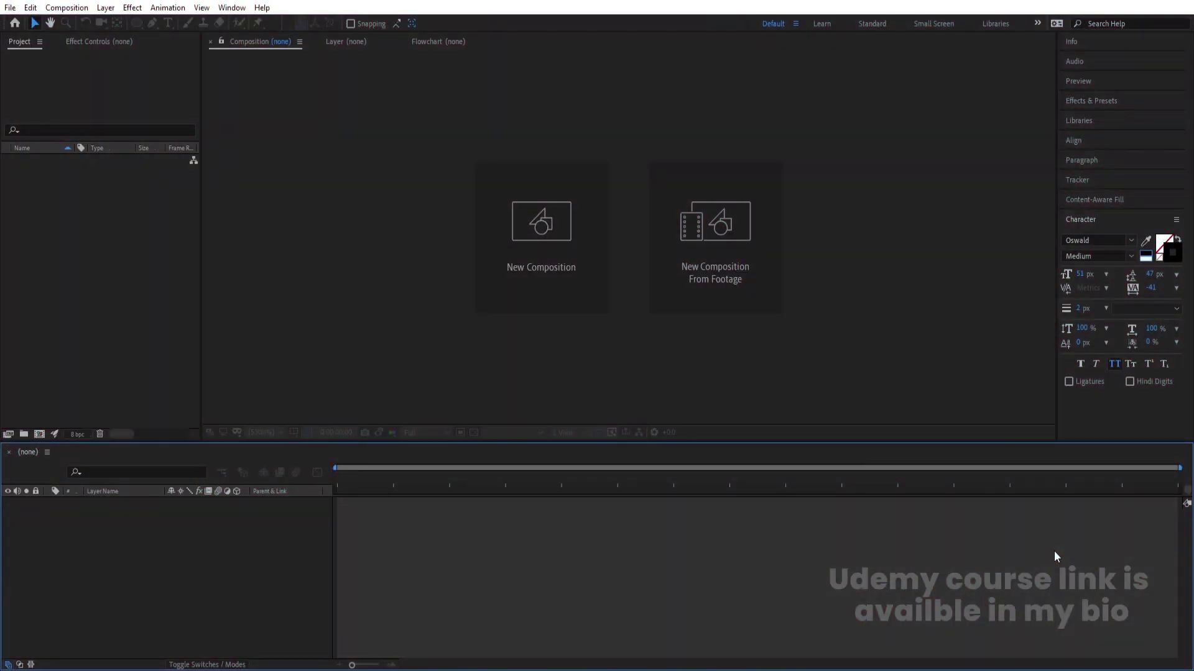
Create a 1920 × 1080, 30 fps composition named Main Animation, 30 seconds long with a black background, and show the Title/Action Safe guides
left_click(561, 298)
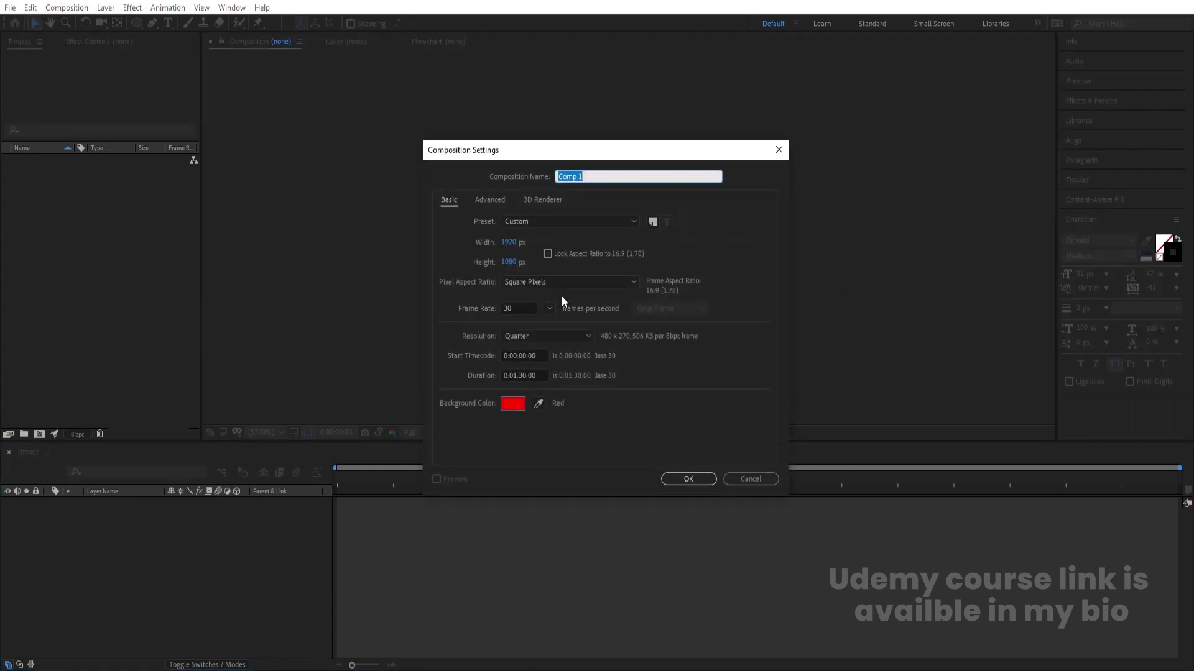
type("Main Animation")
left_click(512, 309)
left_click(516, 373)
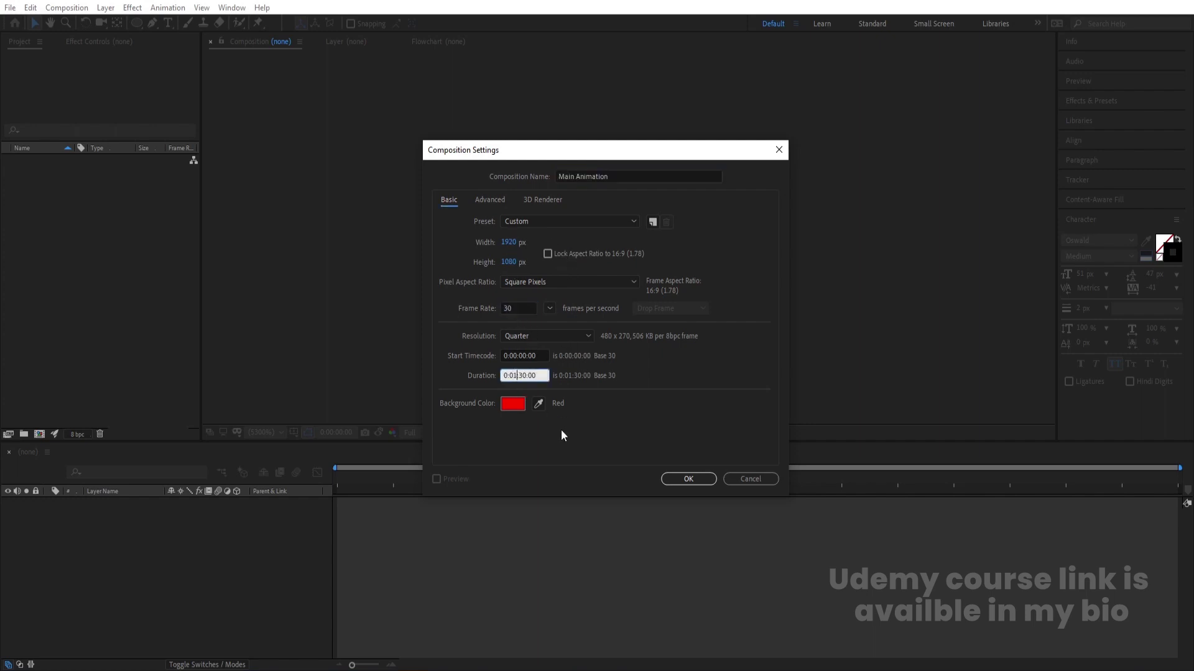
key("BackSpace")
type("0")
left_click(512, 404)
left_click(351, 420)
key("Return")
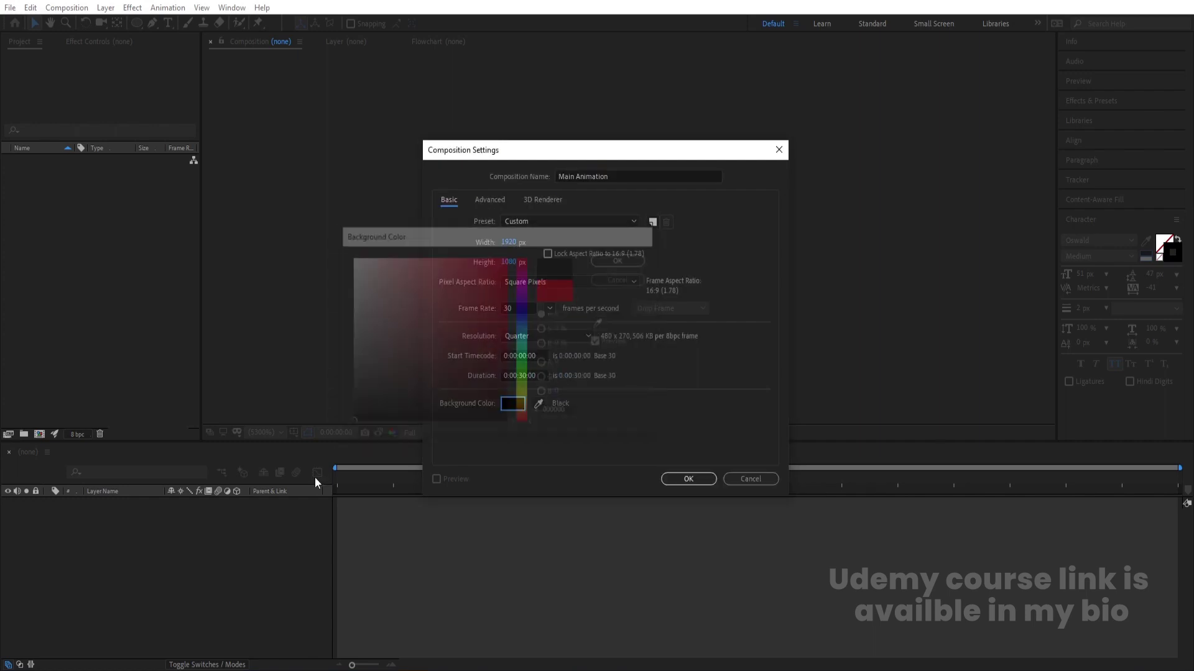
left_click(690, 479)
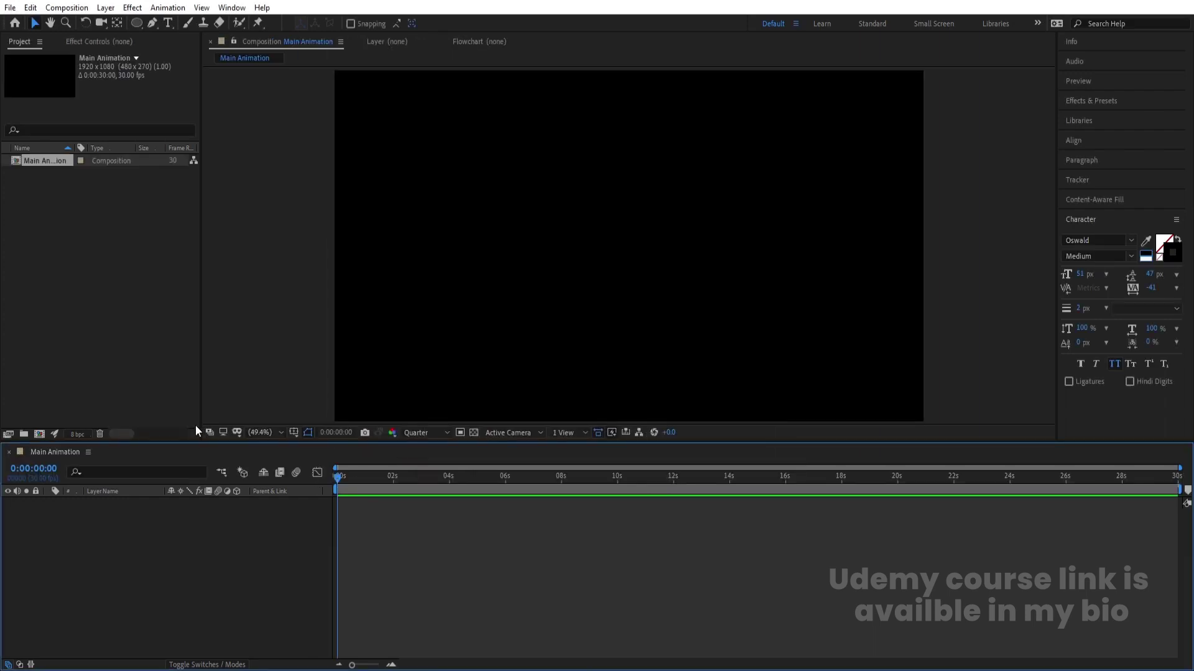
left_click(307, 433)
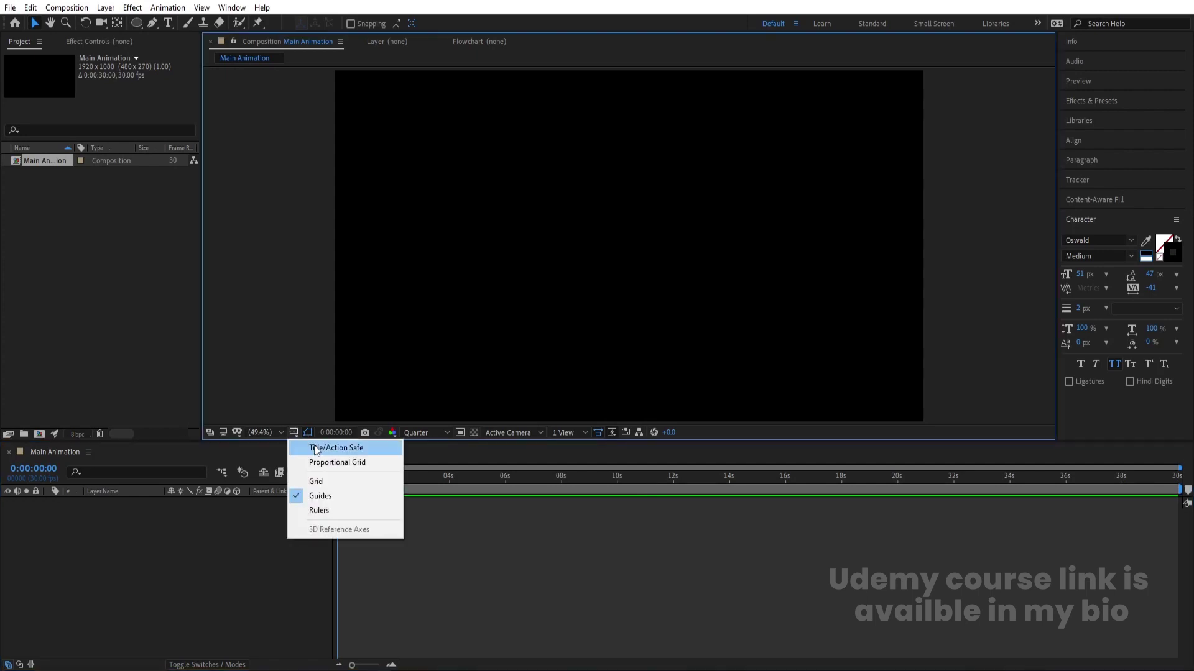
left_click(316, 449)
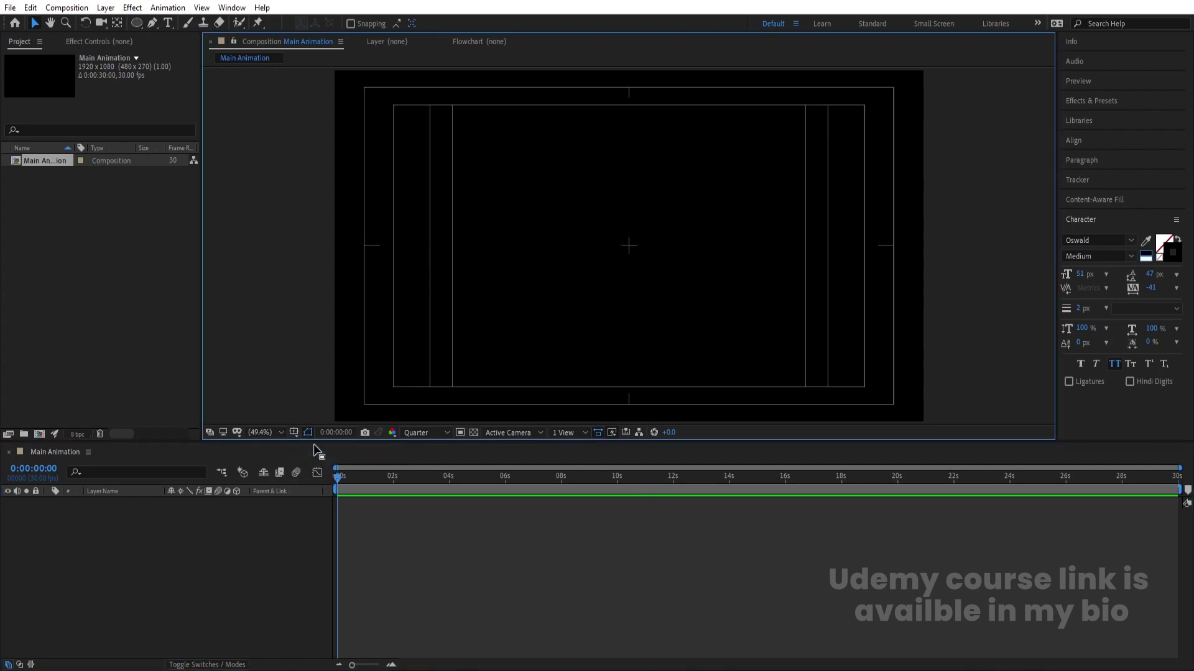
Create a second composition named Text1, 1920 px wide and 150 px high
key("ctrl+n")
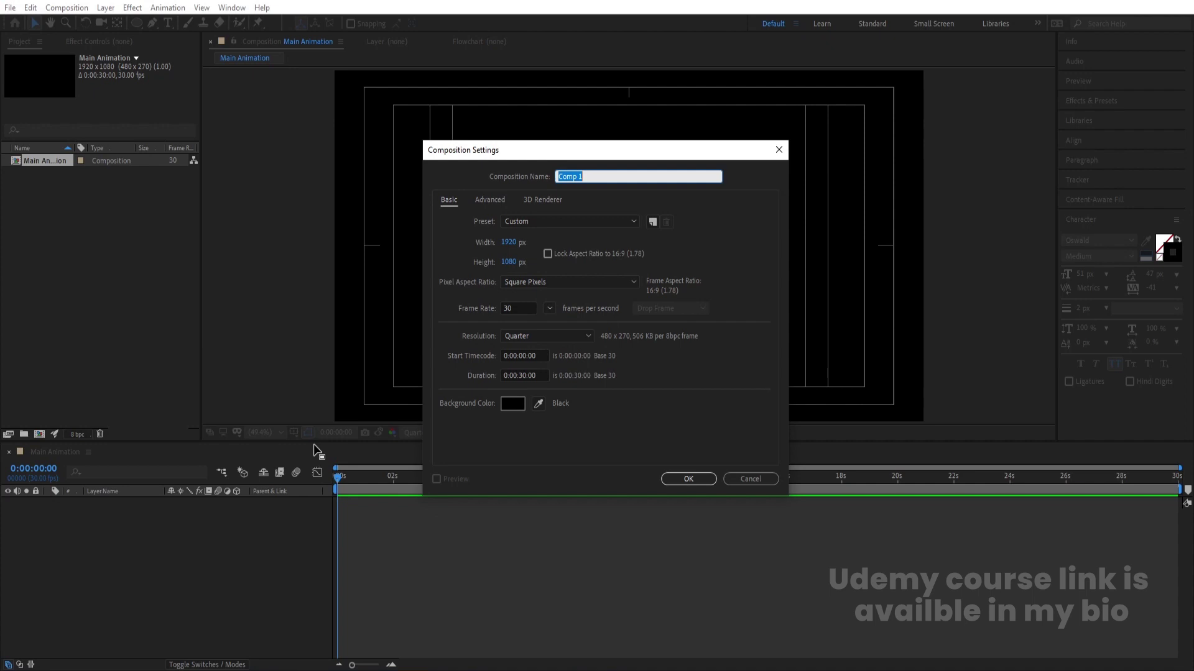
type("Text1")
left_click(508, 261)
type("150")
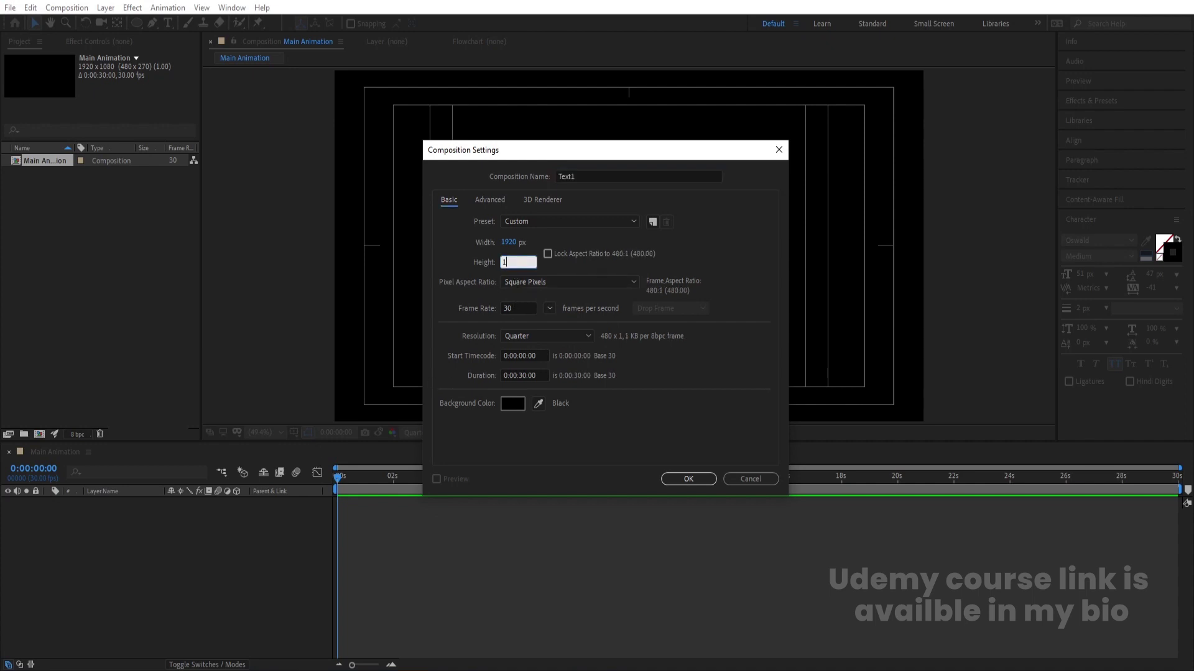
left_click(682, 479)
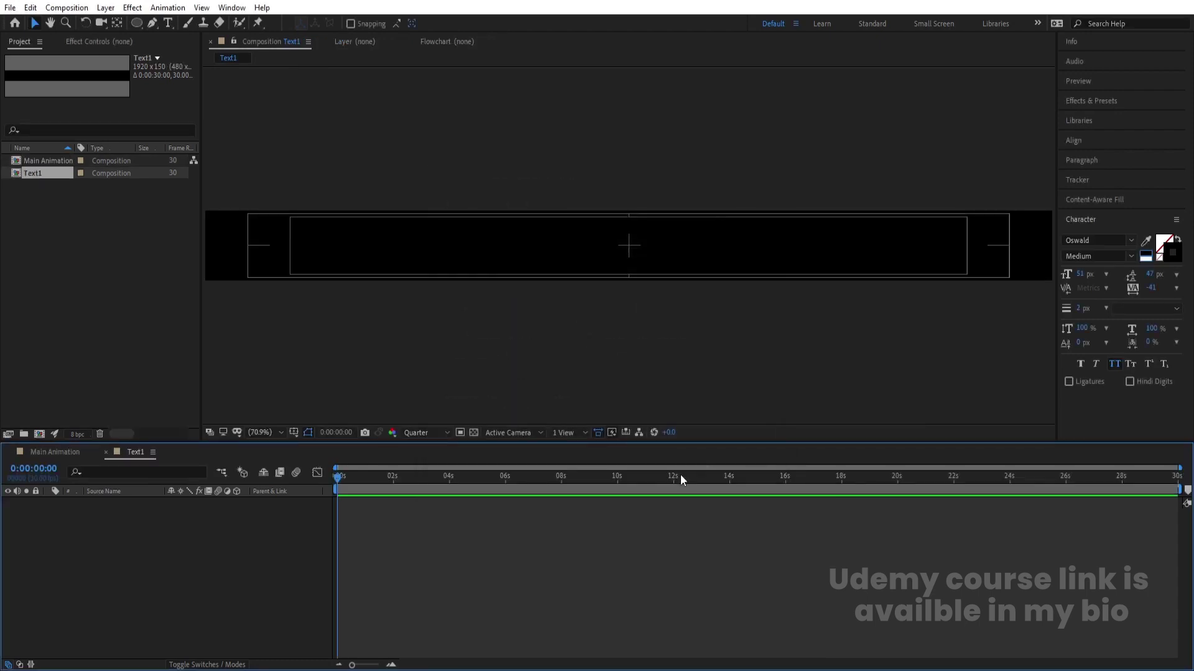
Add a text layer reading MOTION in Text1, with white fill and no stroke
left_click(168, 23)
left_click(468, 265)
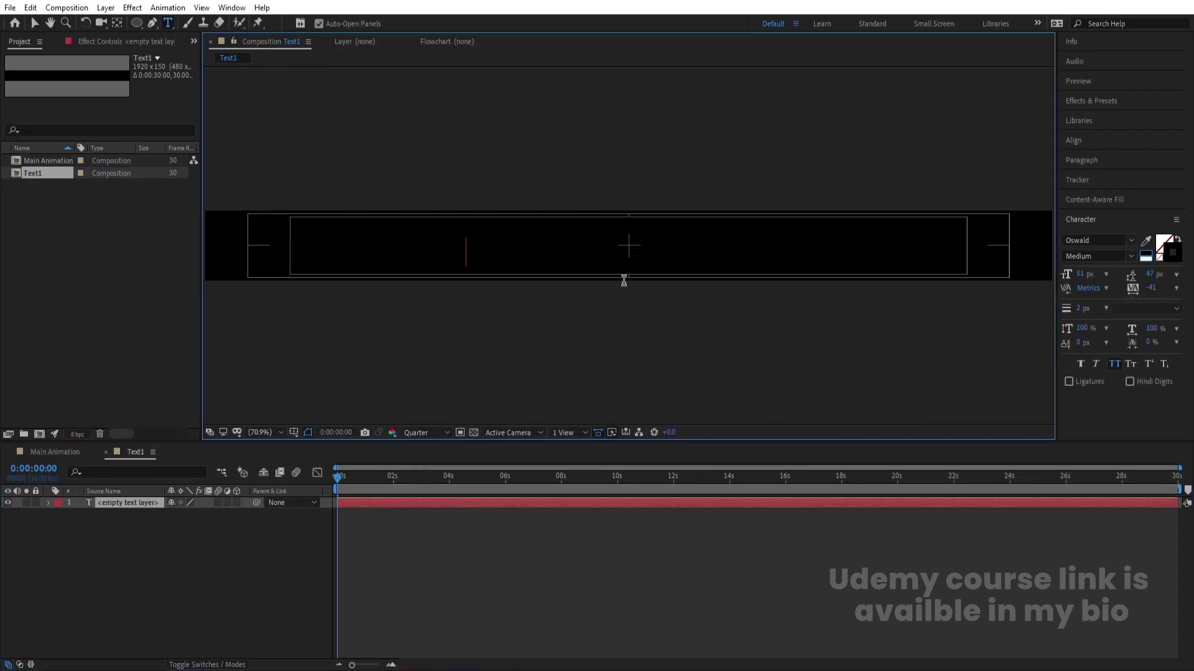
type("MOTIO")
key("ctrl+a")
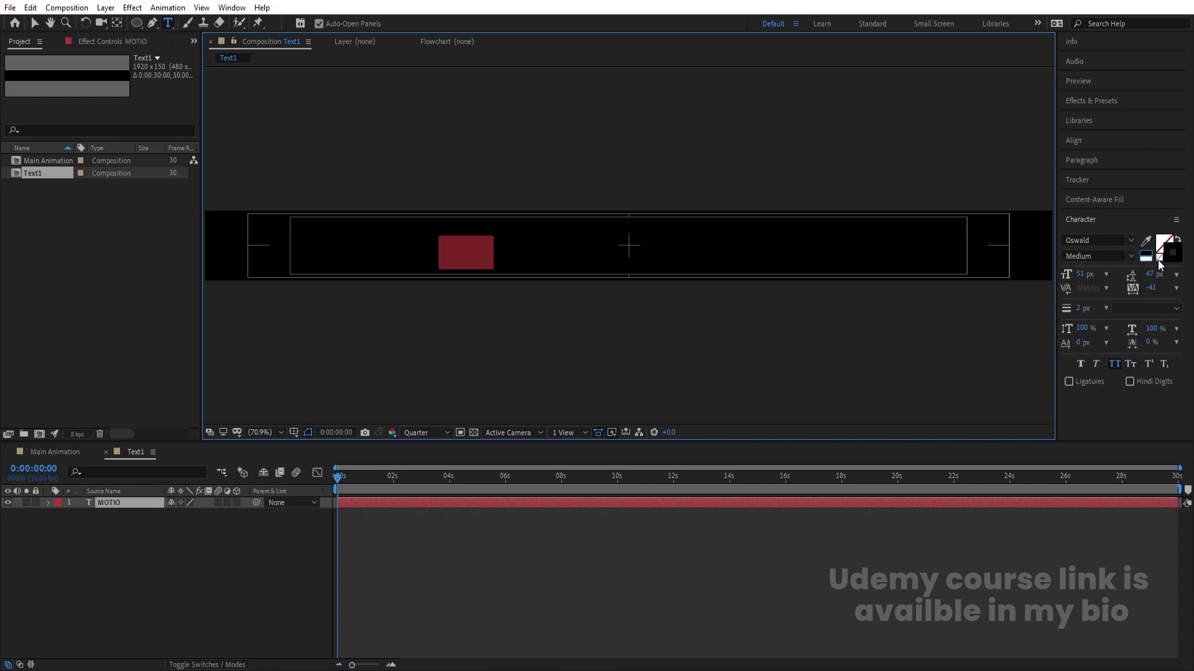
left_click(1162, 252)
left_click(1145, 254)
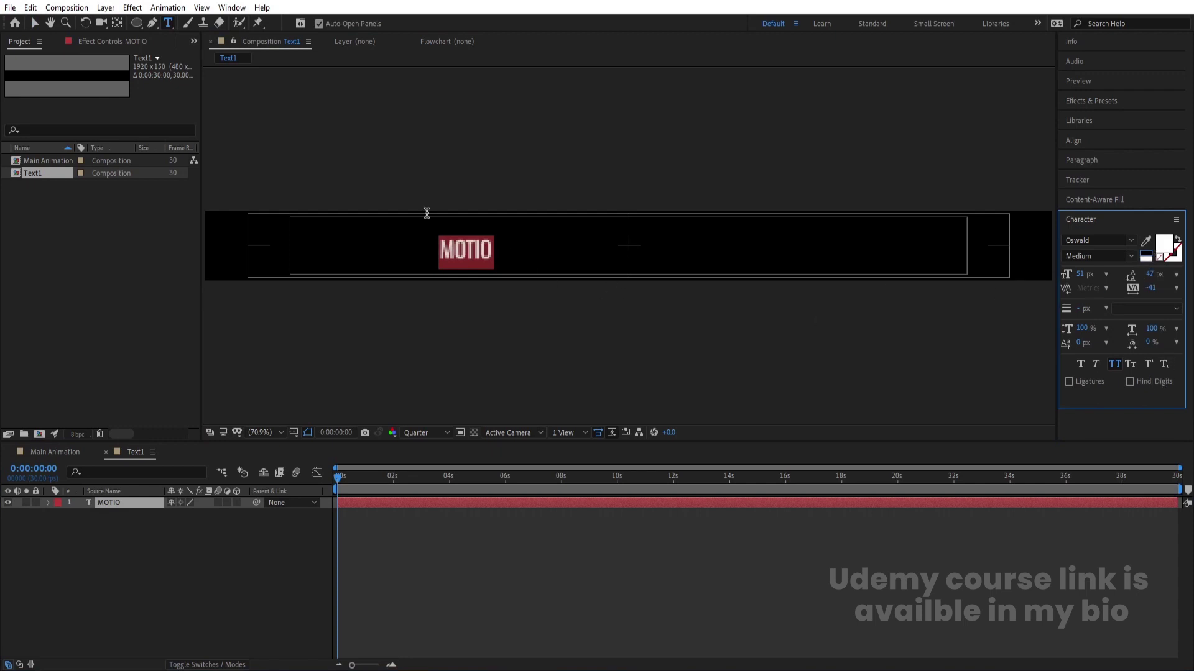
left_click(464, 252)
double_click(464, 252)
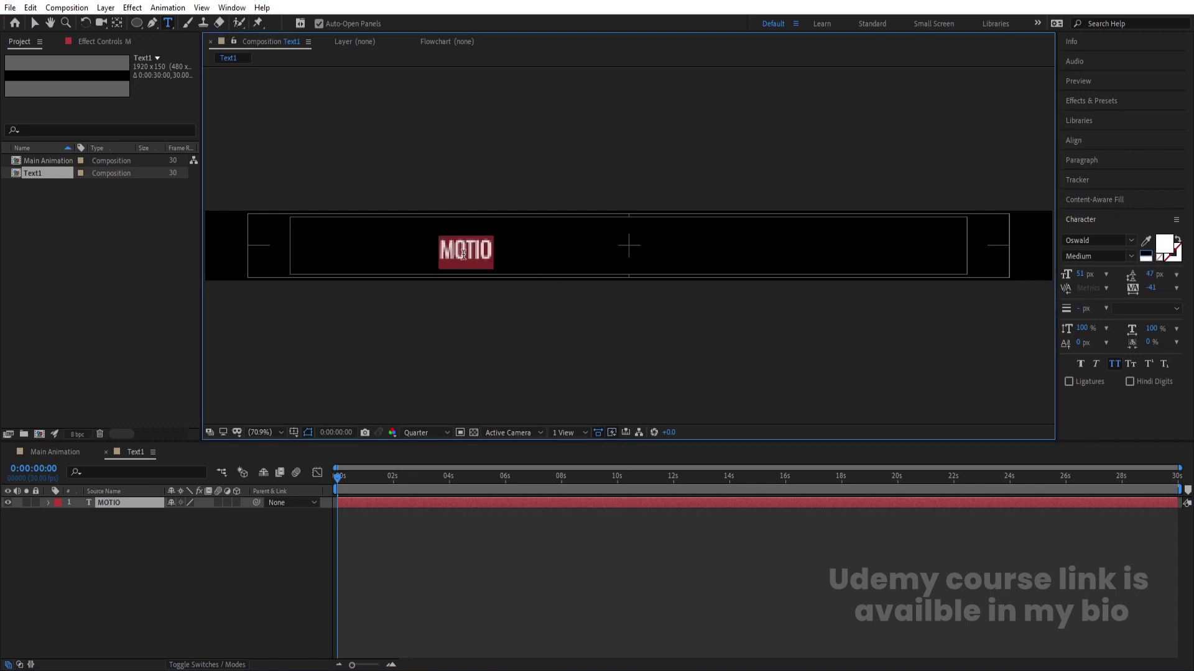
type("MOTION")
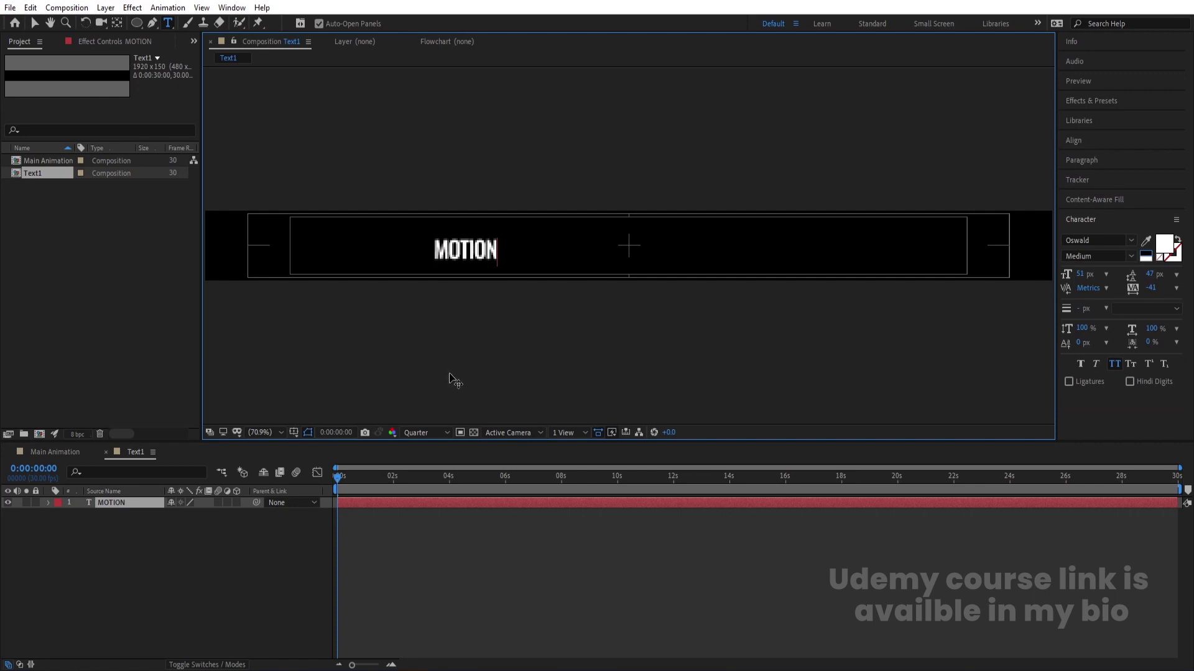
Center the MOTION layer horizontally and vertically in the composition
left_click(120, 573)
left_click(118, 504)
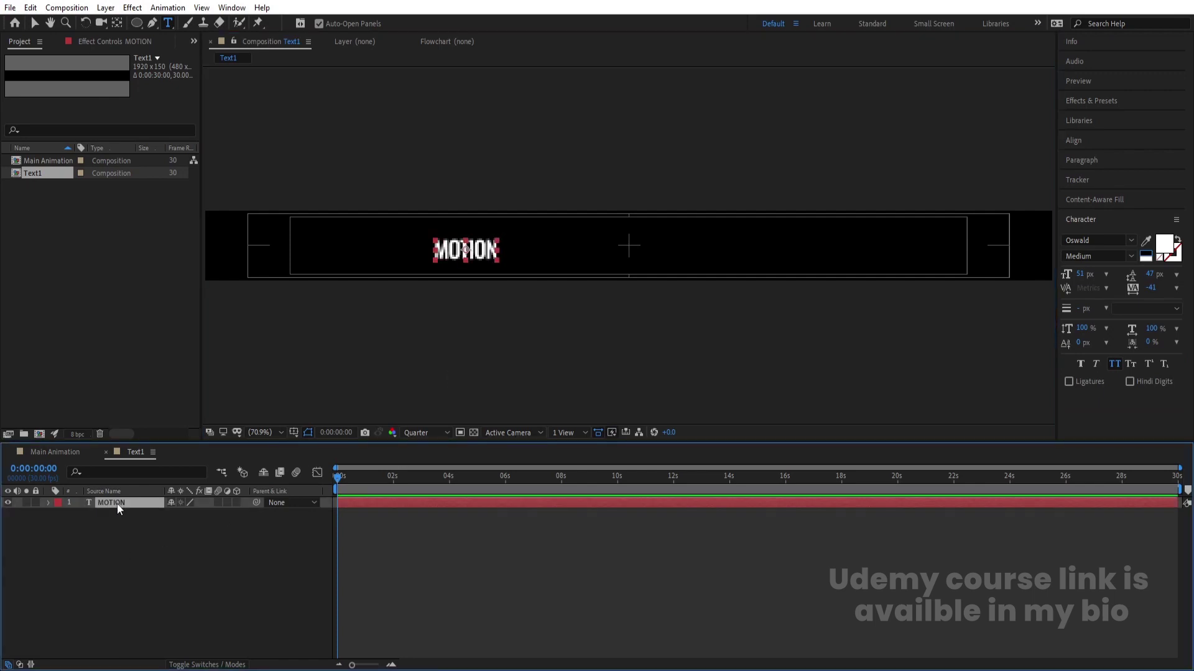
left_click(1073, 140)
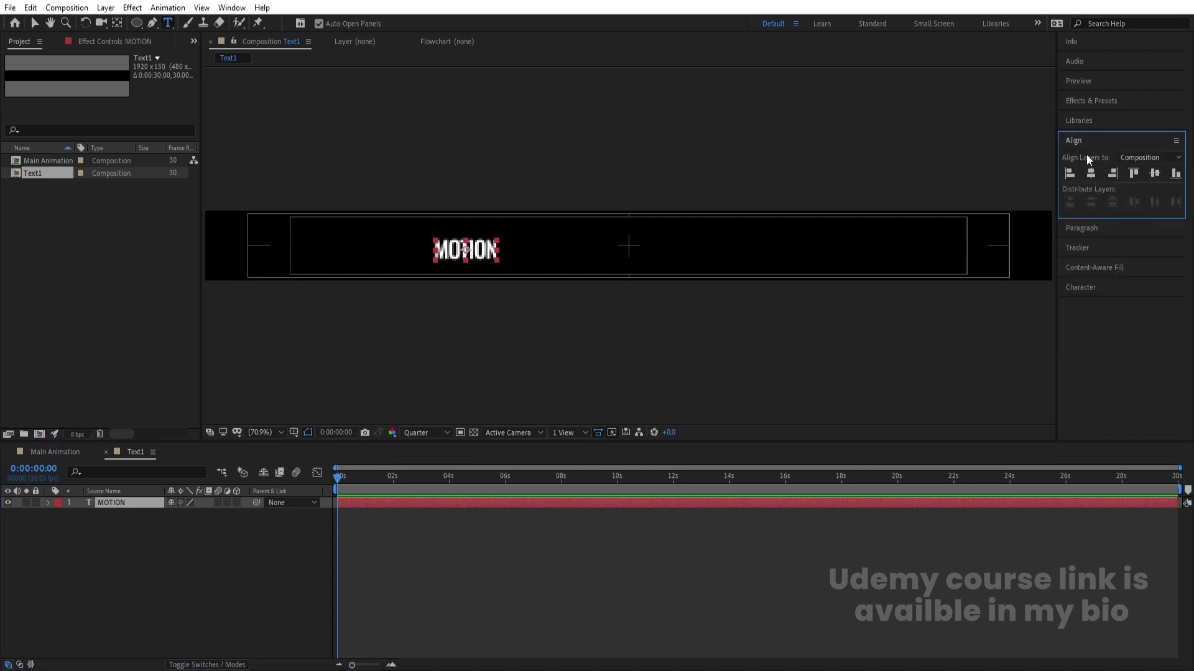
left_click(1092, 174)
left_click(1155, 176)
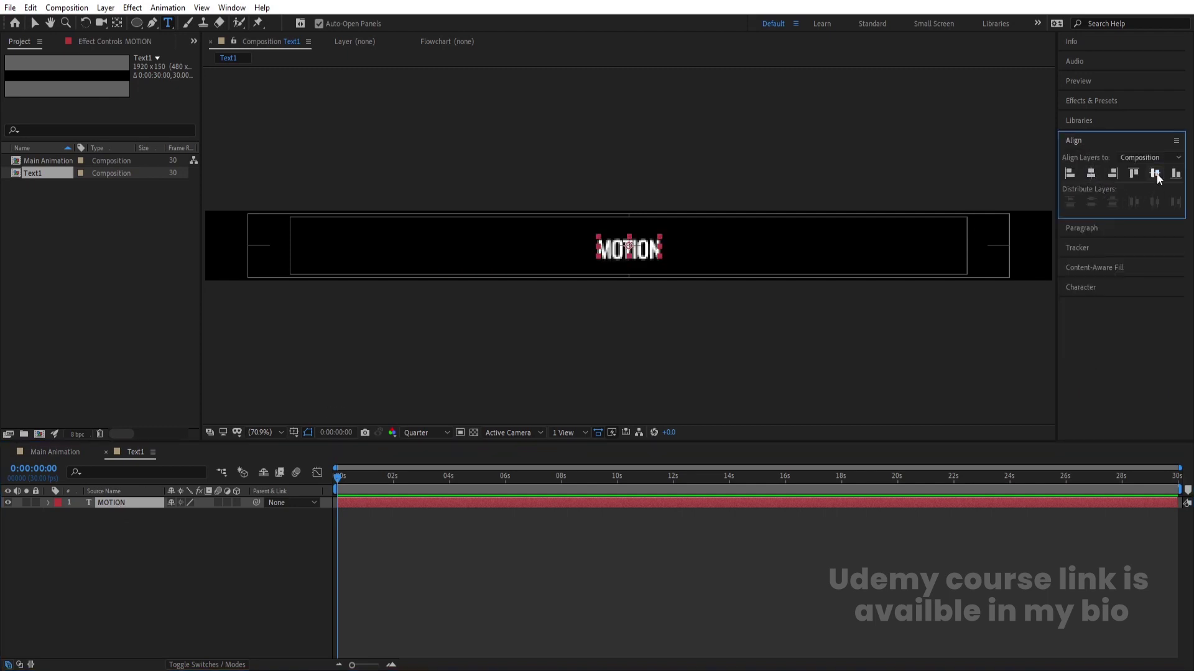
Scale the MOTION text layer up to 247%
left_click(180, 538)
key("s")
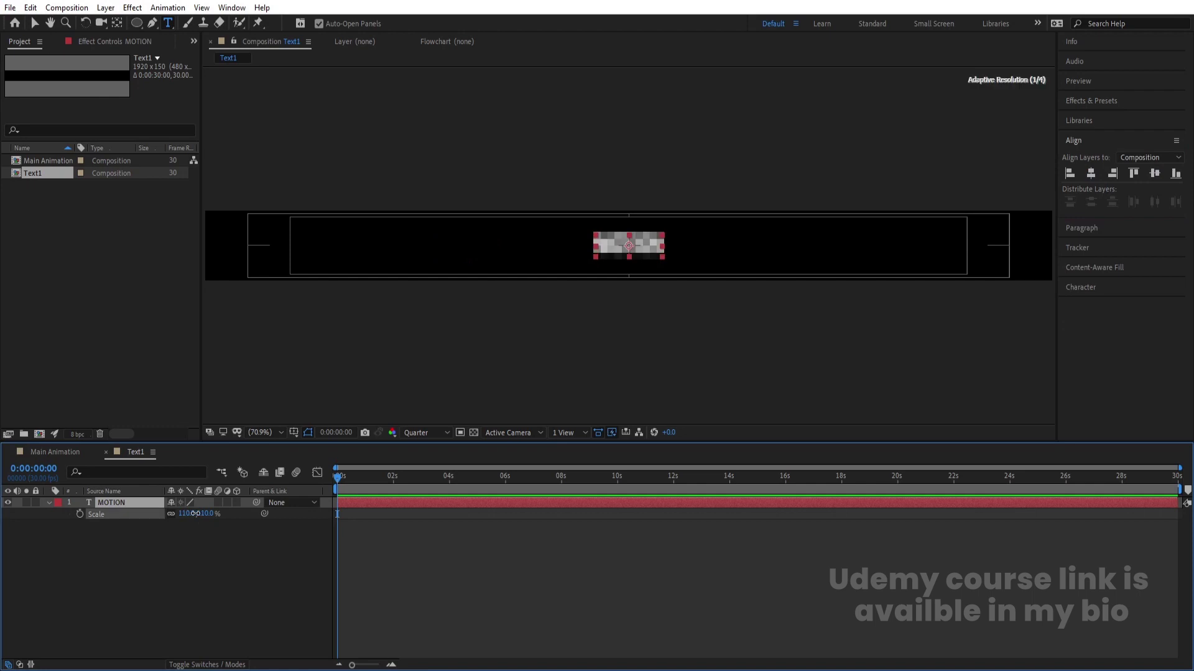
left_click_drag(187, 515, 266, 501)
Move MOTION left of the composition's center, duplicate it and place the two words side by side around the center
key("v")
left_click(110, 504)
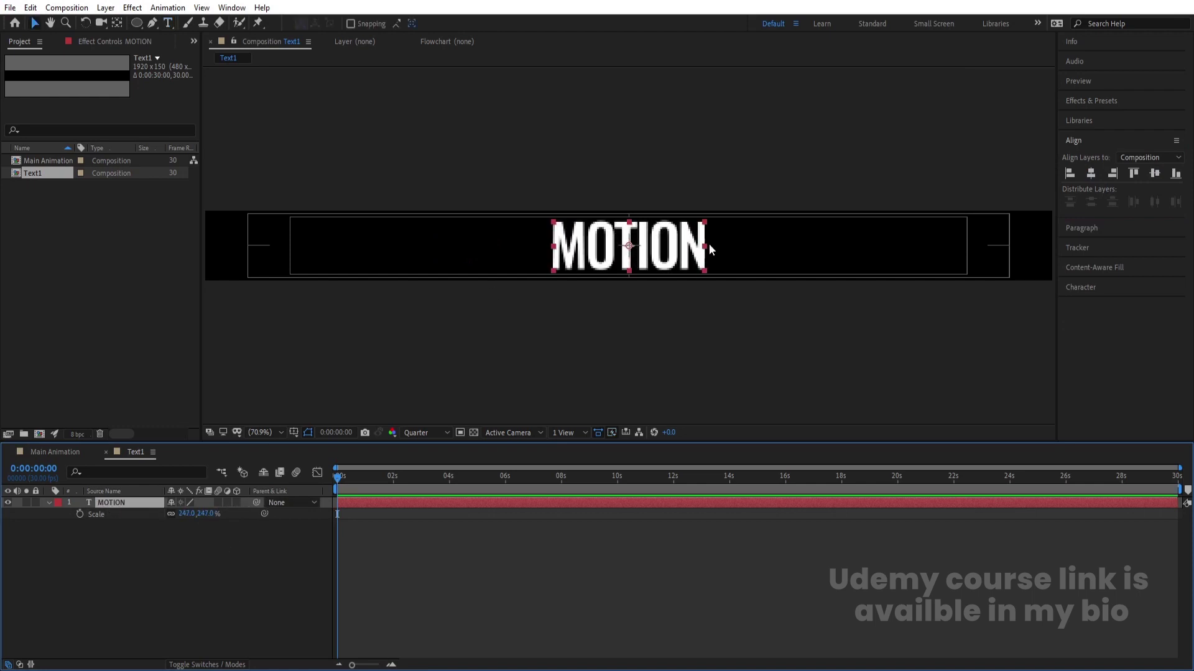
left_click_drag(681, 264, 592, 265)
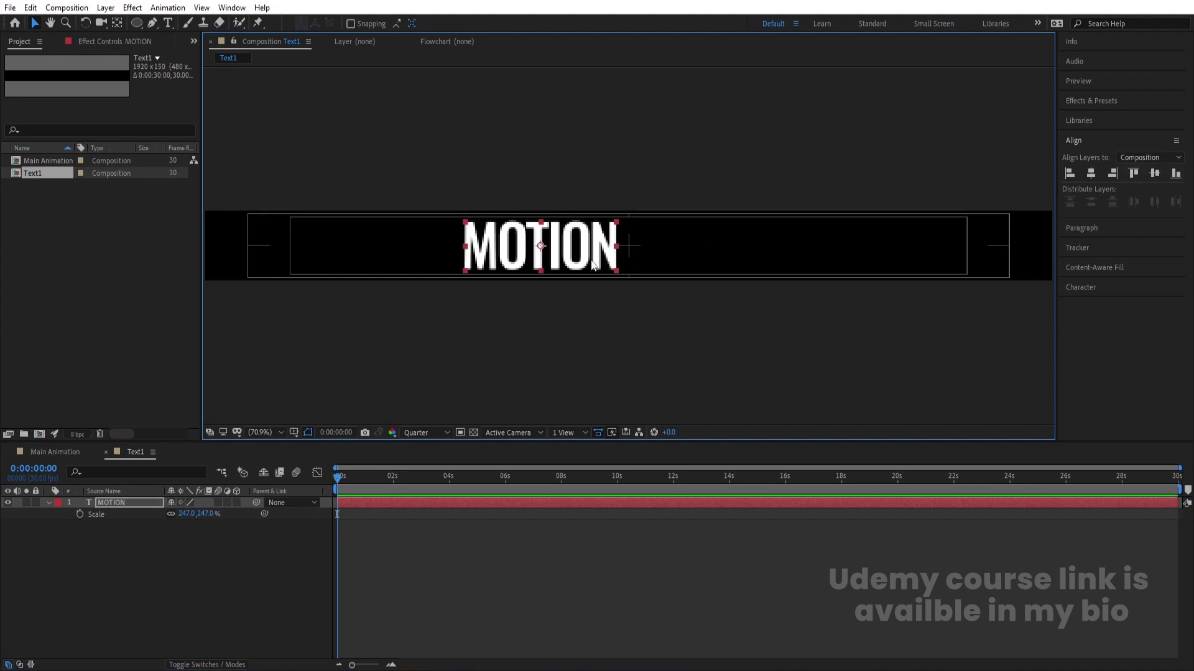
key("ctrl+d")
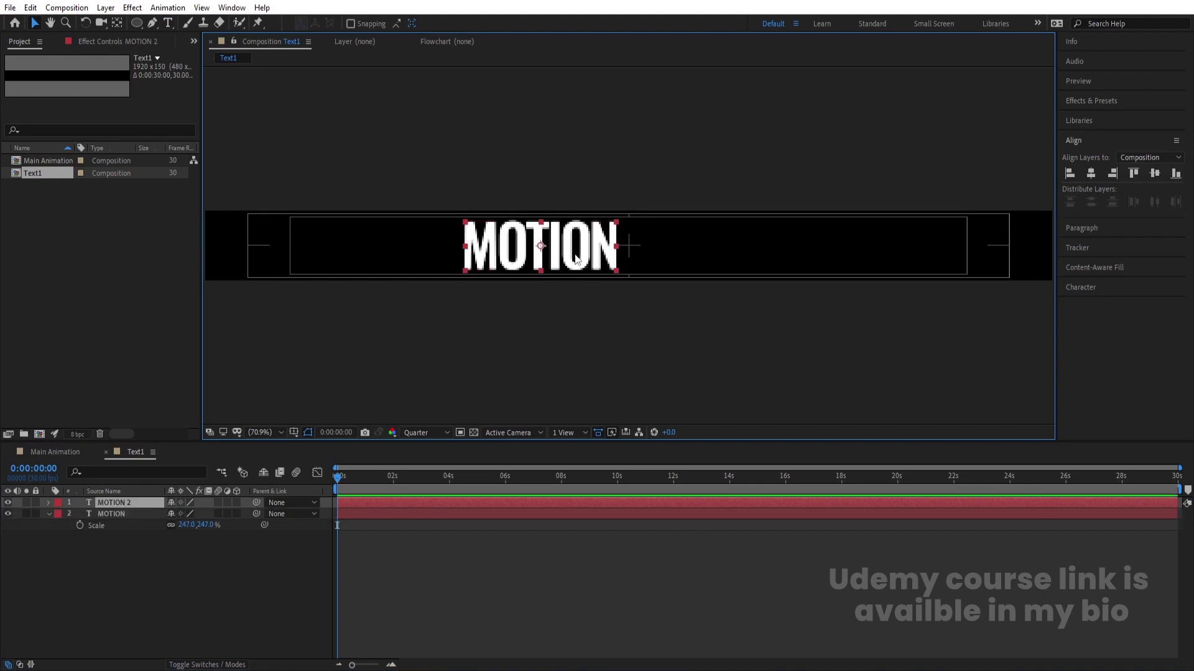
left_click_drag(577, 259, 600, 264)
left_click(612, 256, "shift")
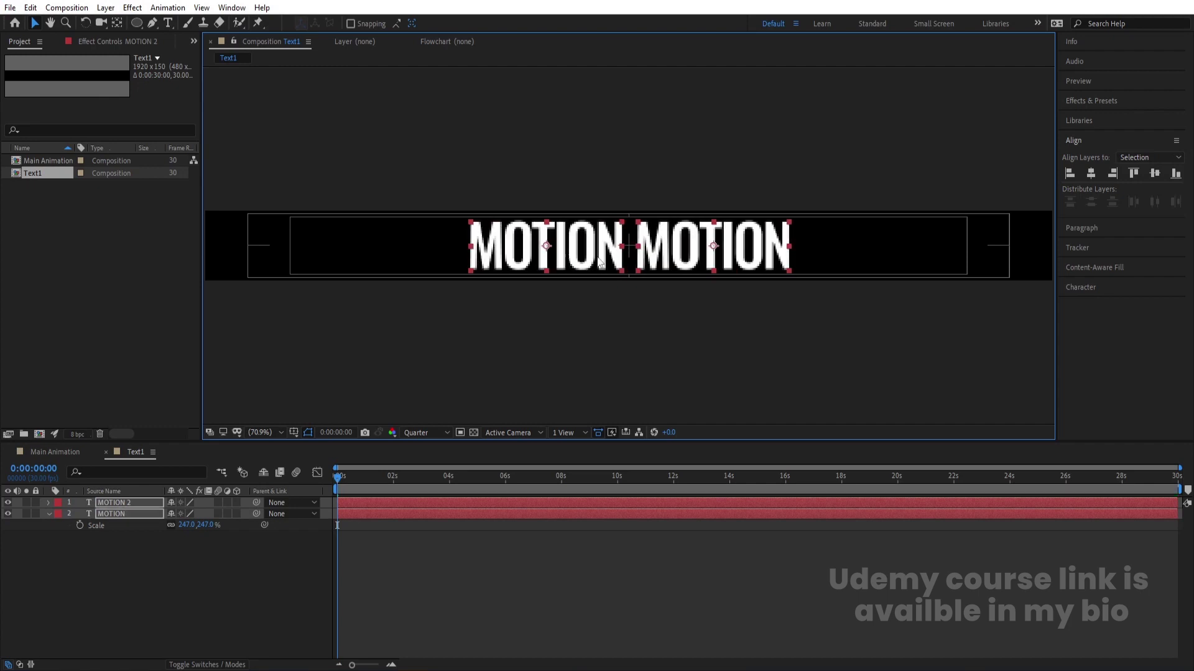
Change the right-hand copy's text to DESIGN and shift it slightly closer to MOTION
left_click(663, 322)
left_click(660, 252)
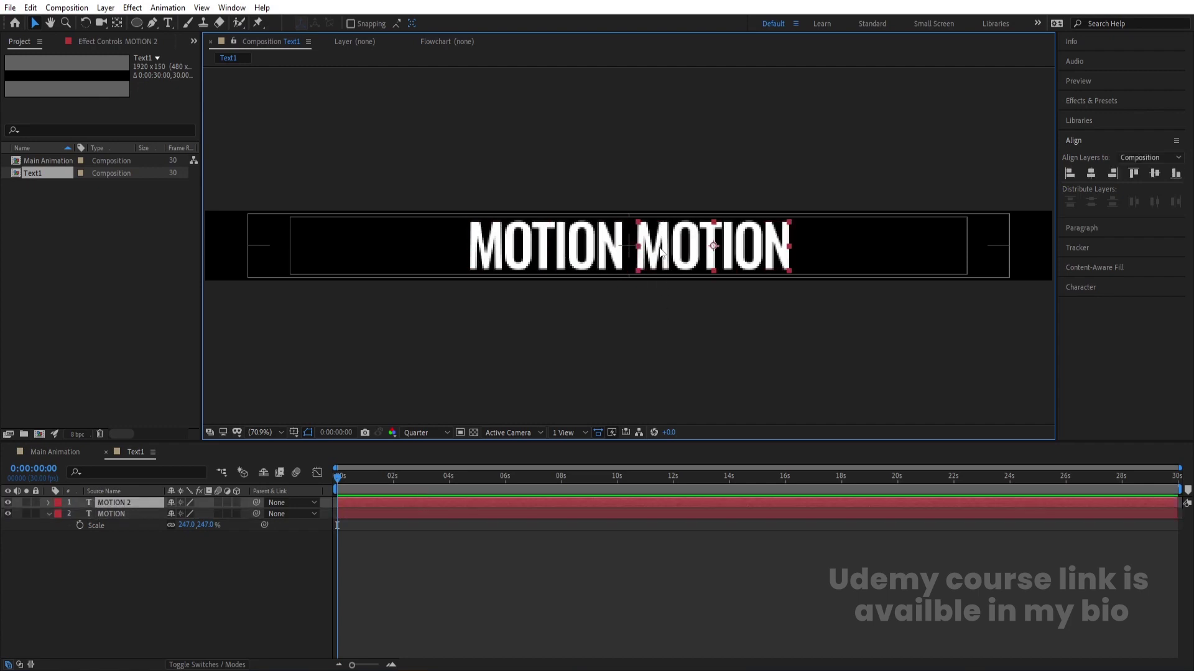
double_click(661, 251)
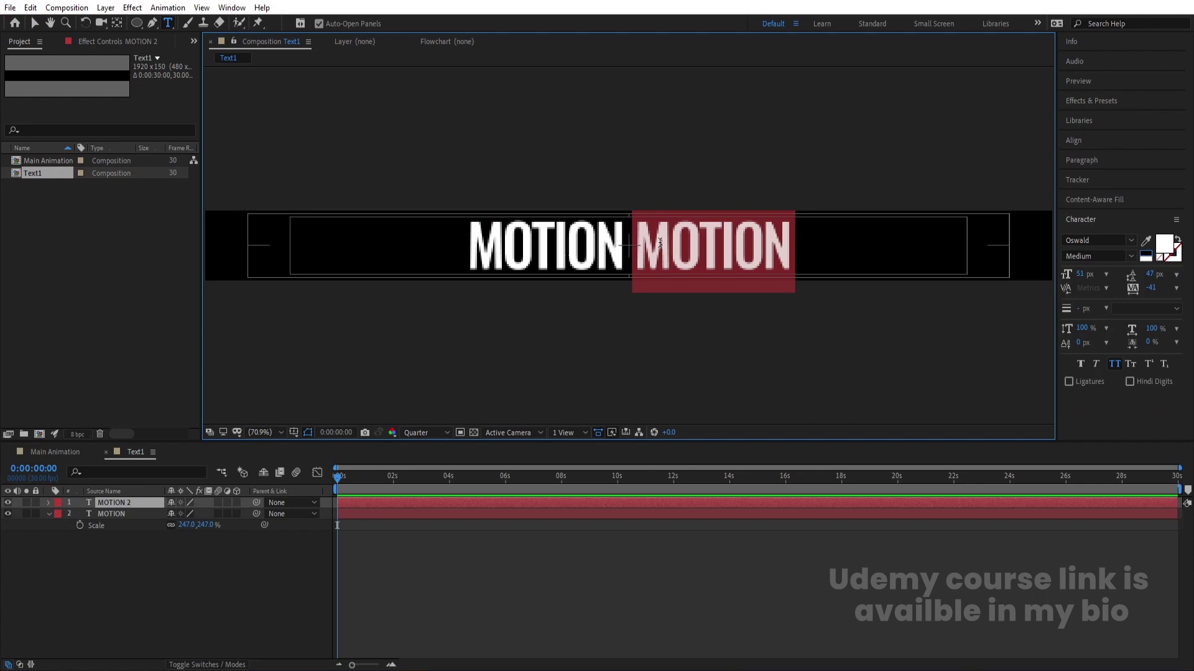
type("DESIGN")
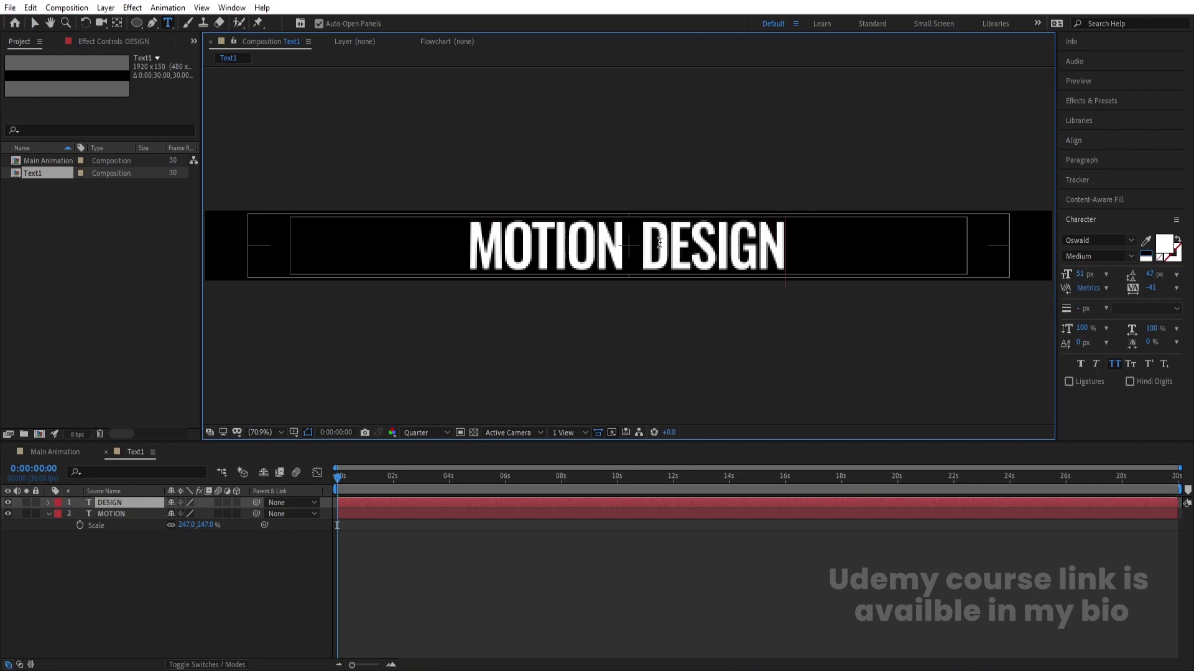
left_click(151, 558)
left_click(114, 504)
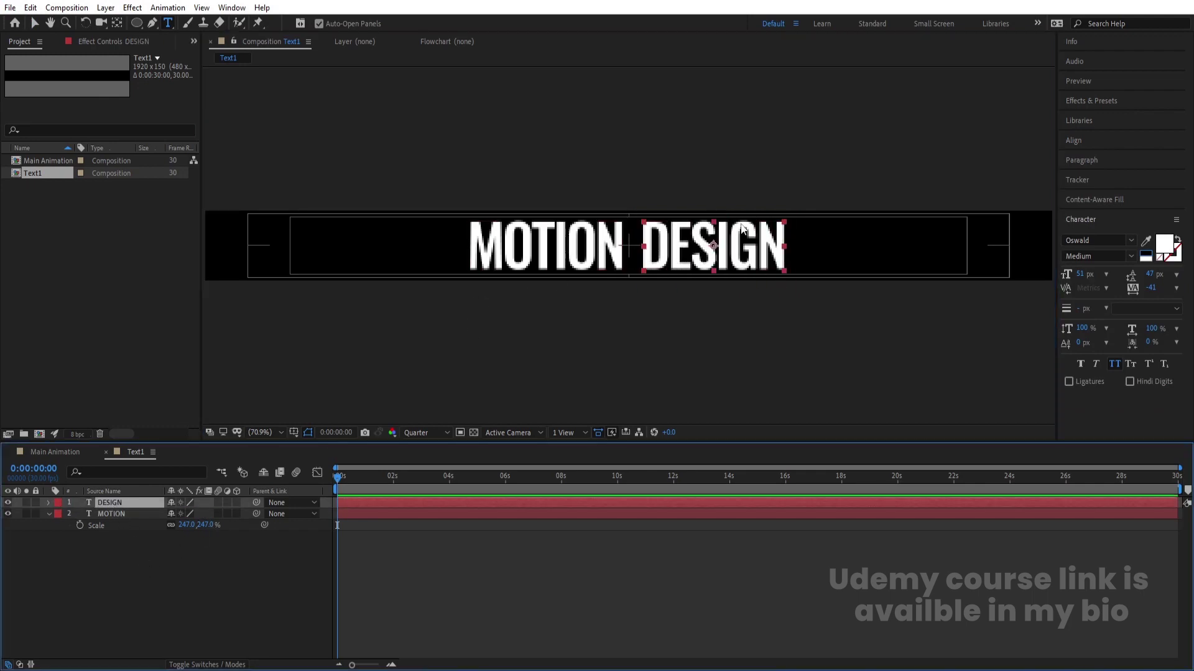
key("v")
left_click_drag(666, 257, 662, 256)
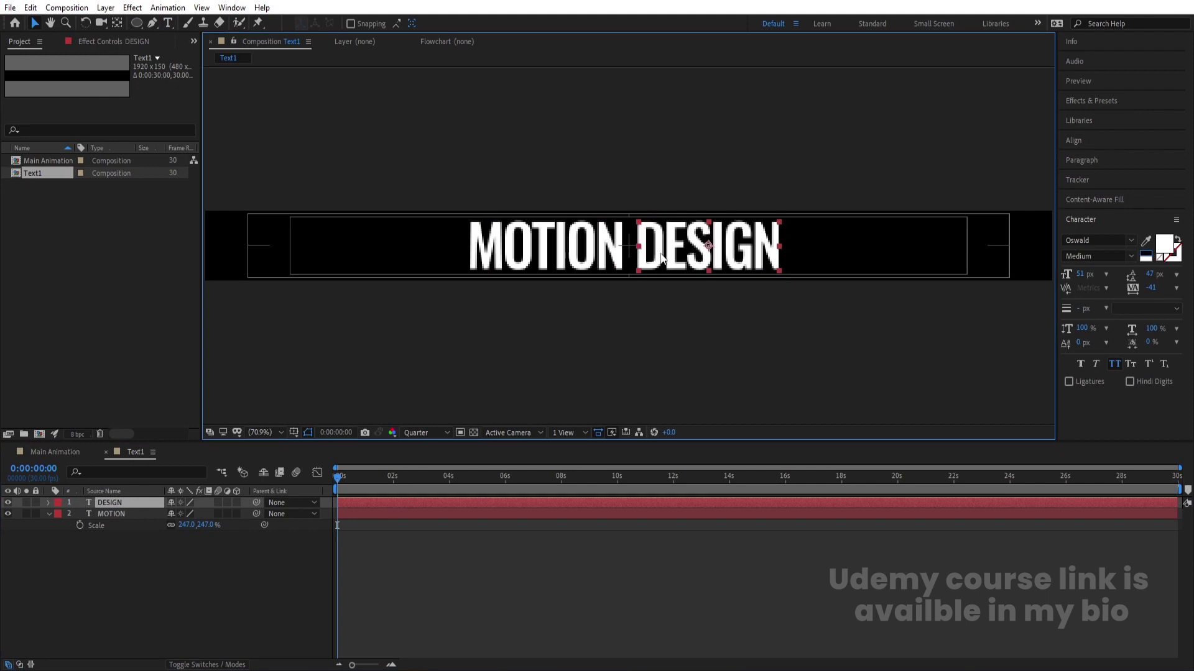
Add Position keyframes for both text layers at 0:00:00:00 and 0:00:01:10
left_click(121, 592)
key("u")
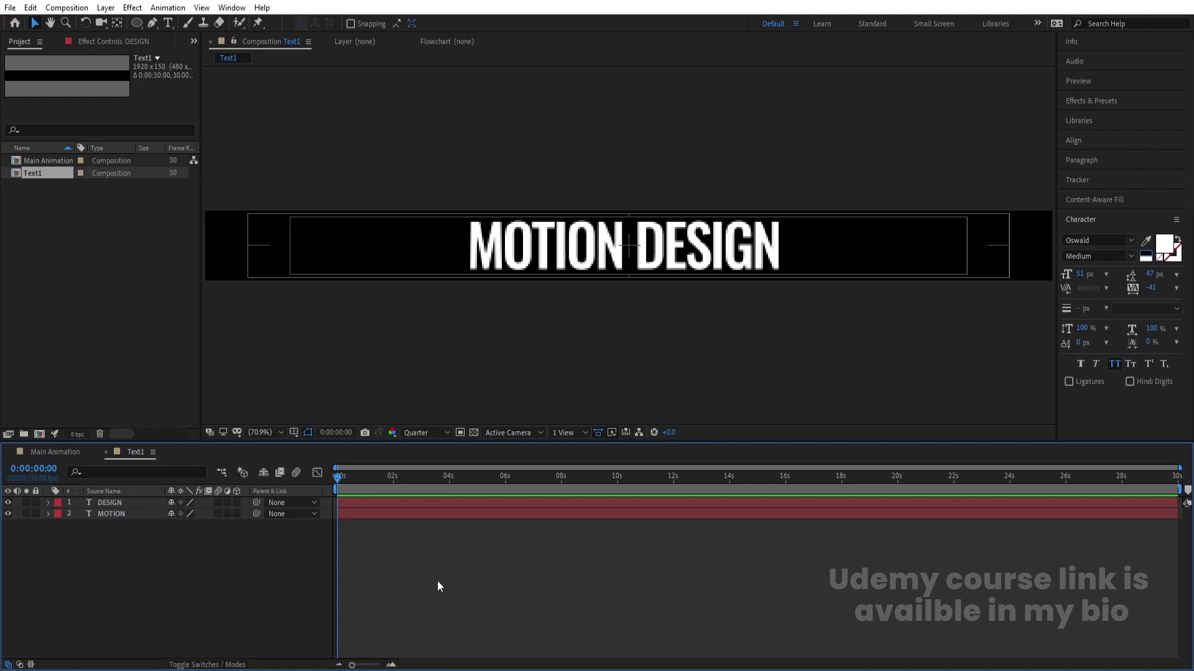
left_click_drag(126, 548, 85, 500)
key("p")
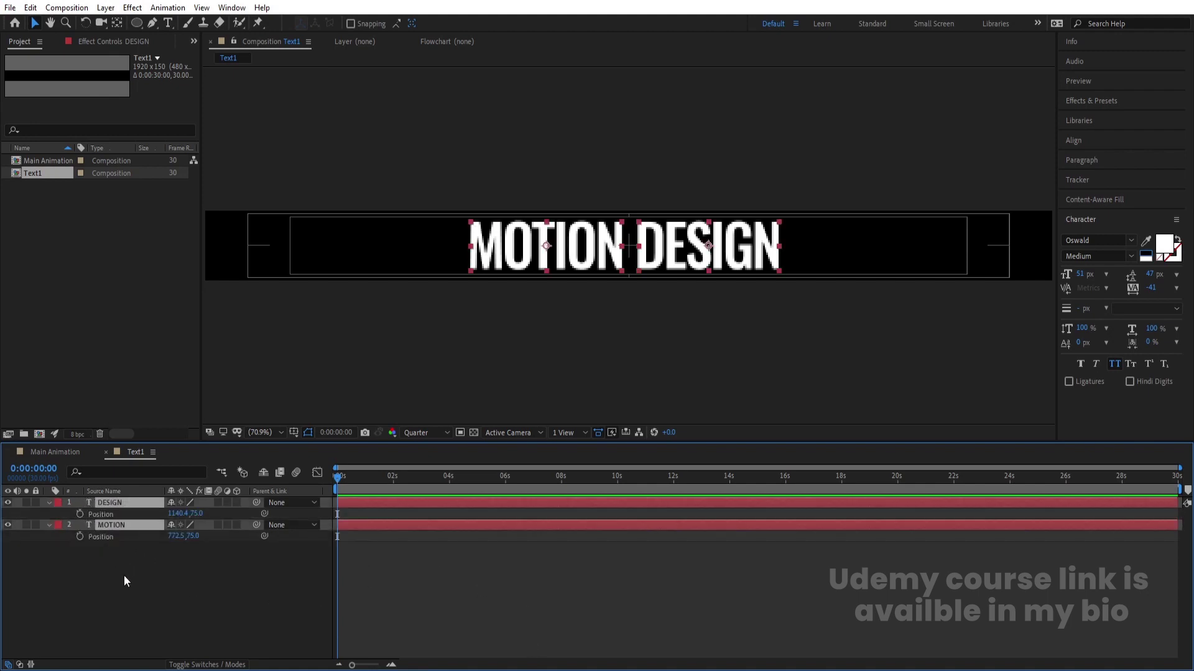
left_click(79, 514)
key("equal")
key("equal")
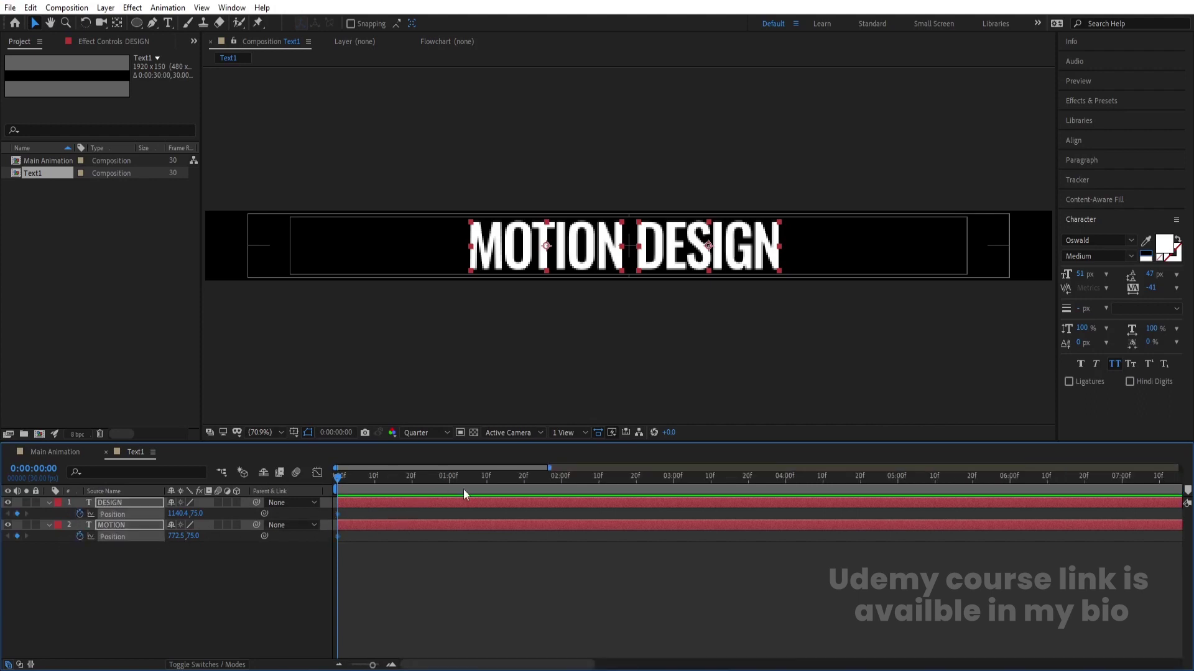
left_click(487, 479)
left_click(16, 514)
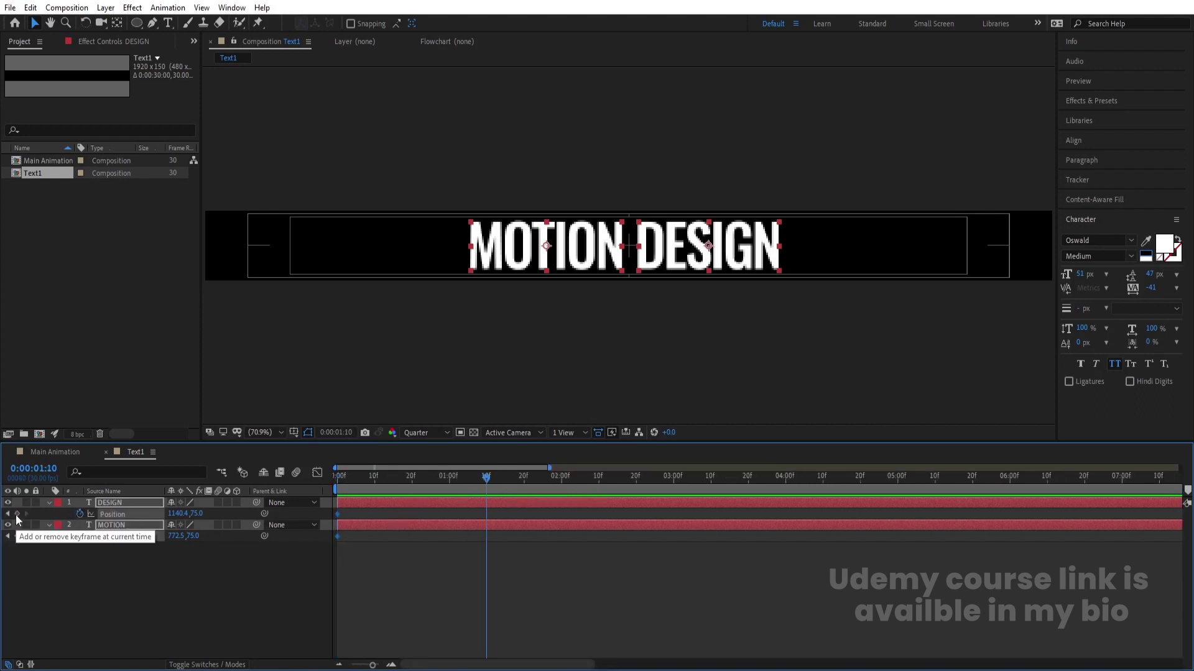
left_click(17, 537)
At the first frame, move MOTION left to about x 420 and DESIGN right to about x 1497, keeping both level
key("Home")
left_click(197, 578)
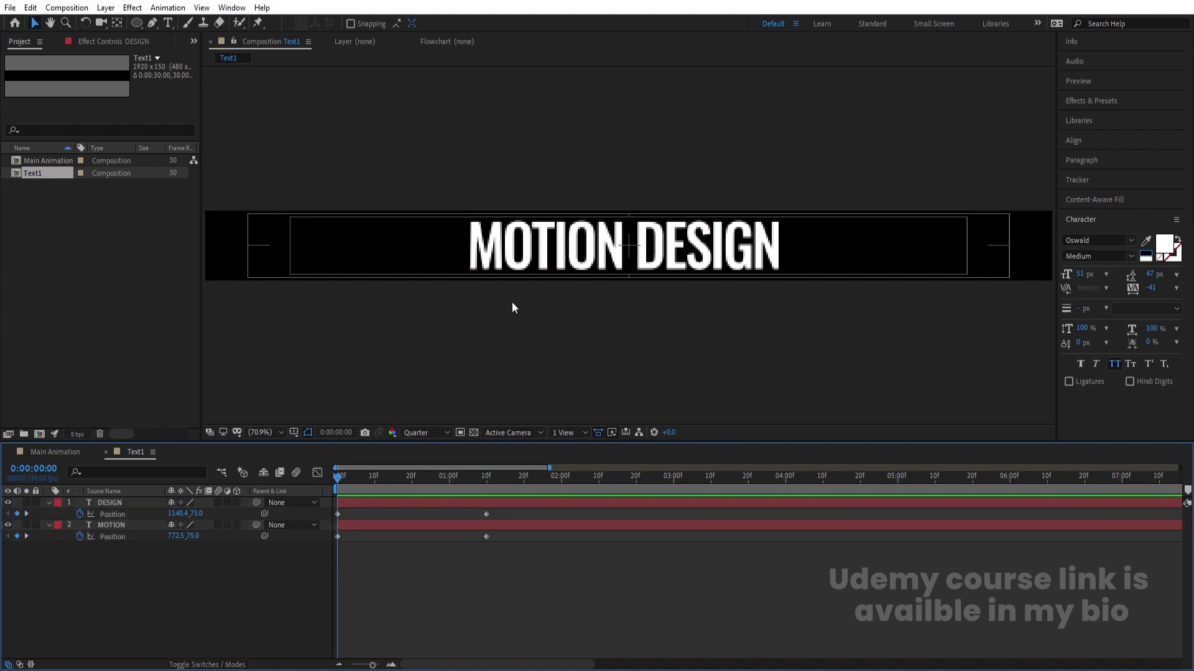
left_click(513, 251)
left_click_drag(601, 265, 445, 265)
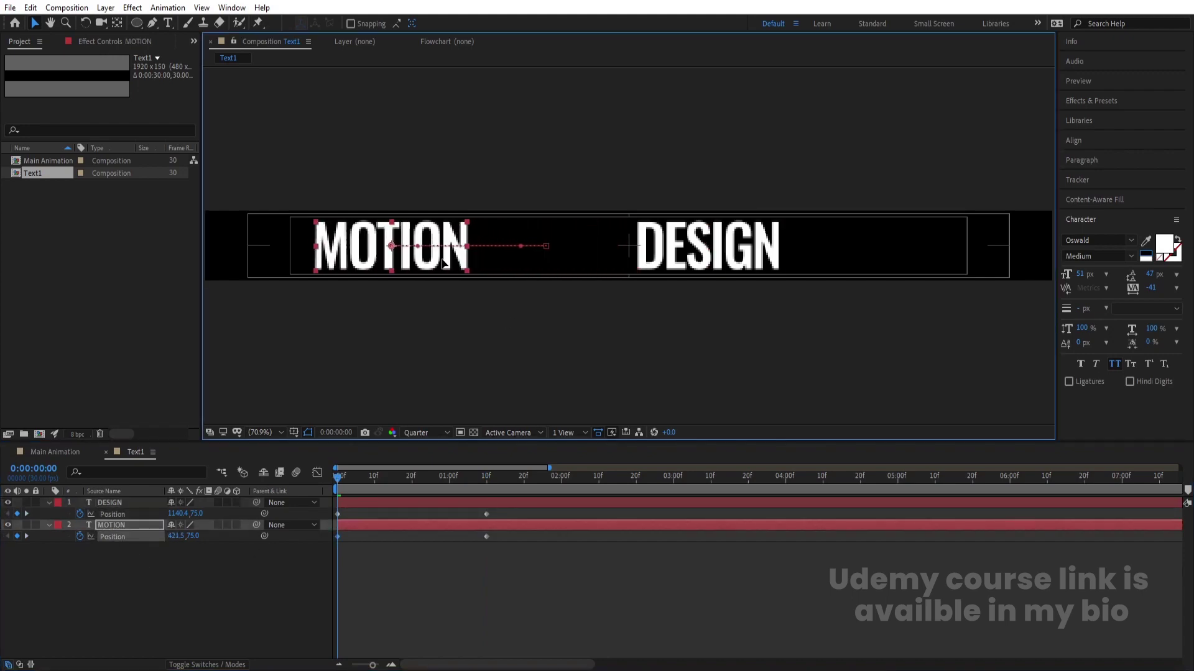
left_click(646, 266)
left_click_drag(647, 266, 805, 266)
Apply Easy Ease to all Position keyframes of both text layers and show their curves in the Graph Editor
left_click_drag(557, 578, 222, 449)
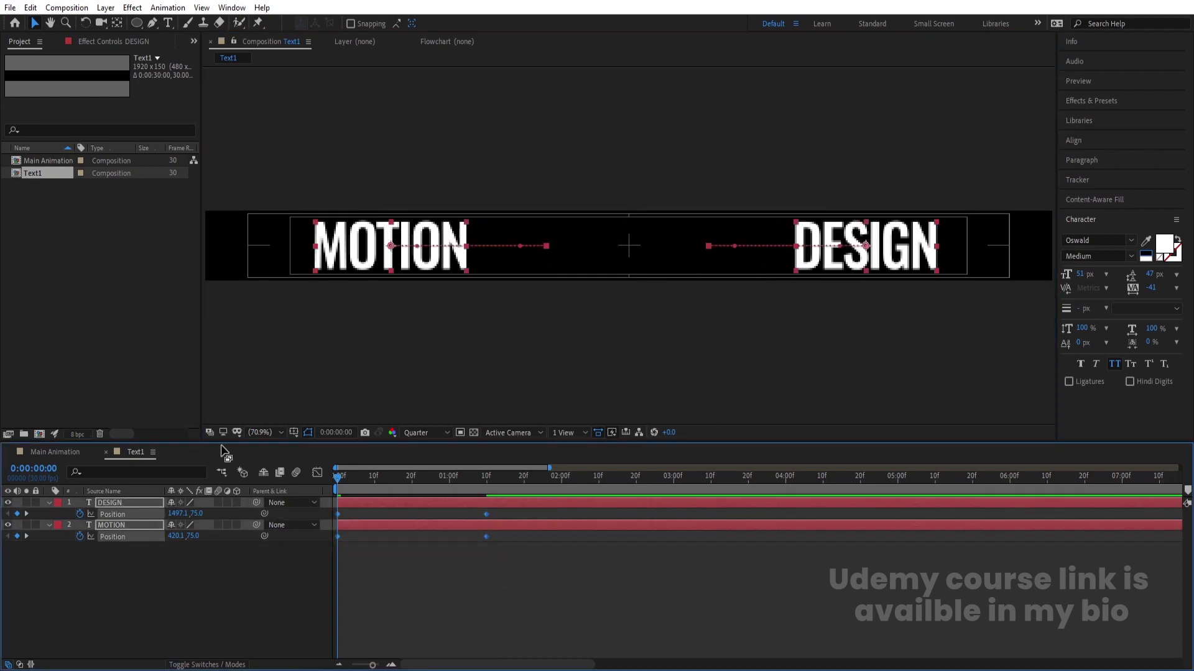
key("F9")
left_click(318, 472)
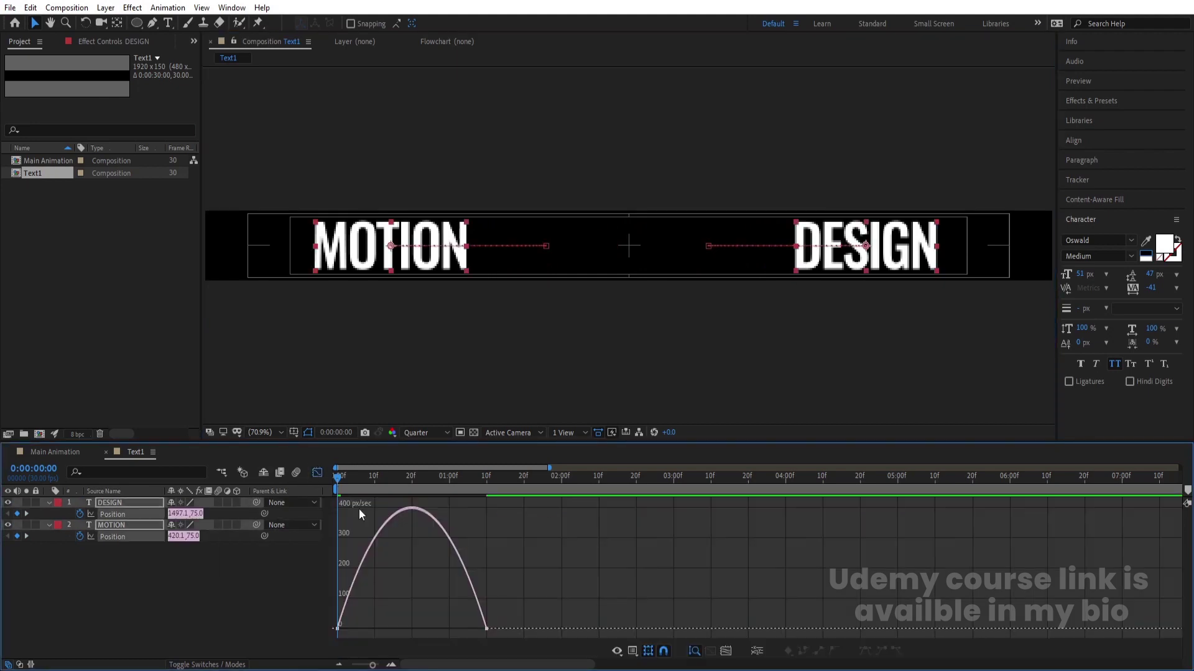
Reshape the Position speed curves of both text layers to peak near the start and ease out slowly, and preview the motion
left_click_drag(521, 579, 350, 624)
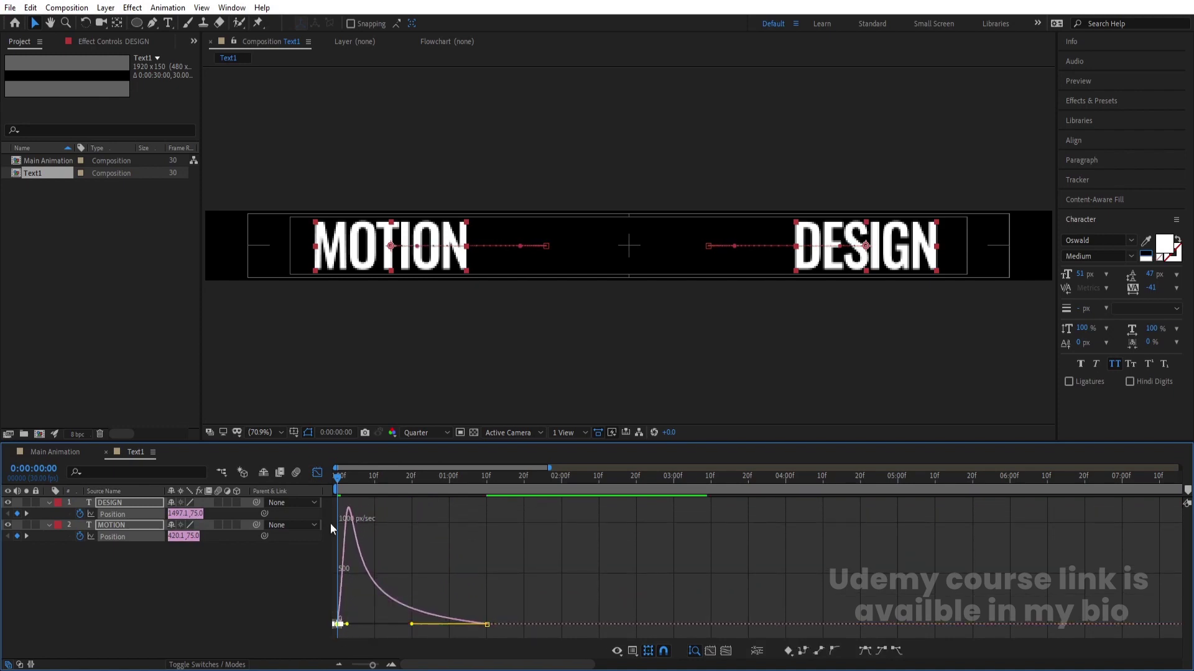
left_click(315, 477)
key("space")
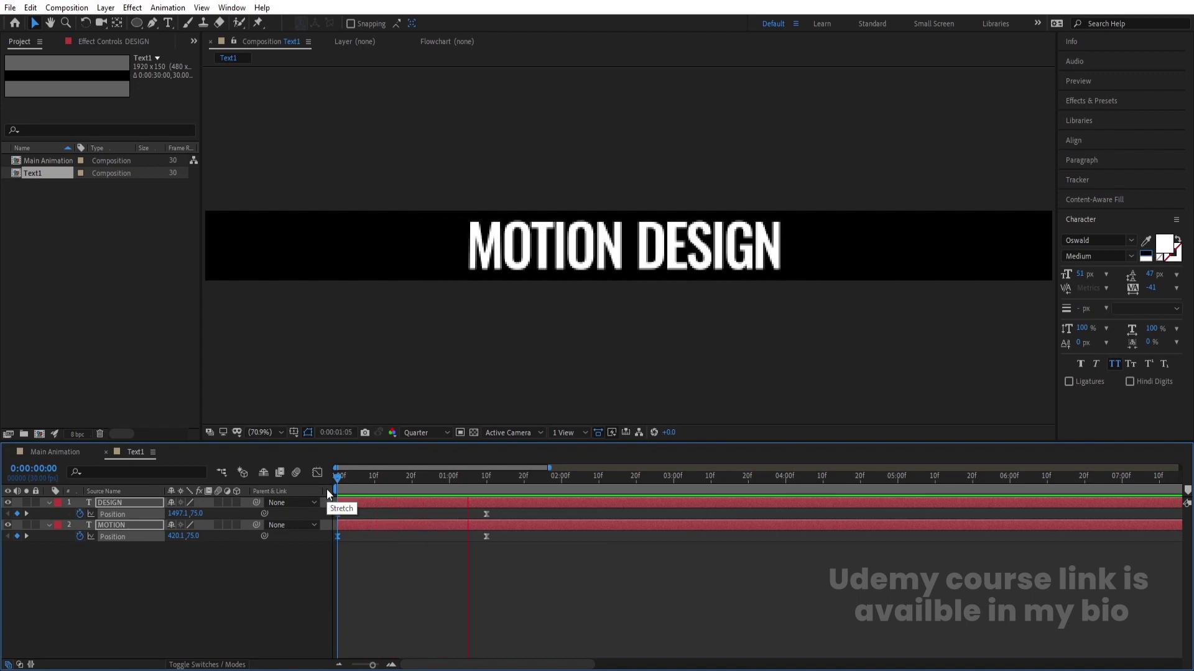
key("space")
left_click(425, 558)
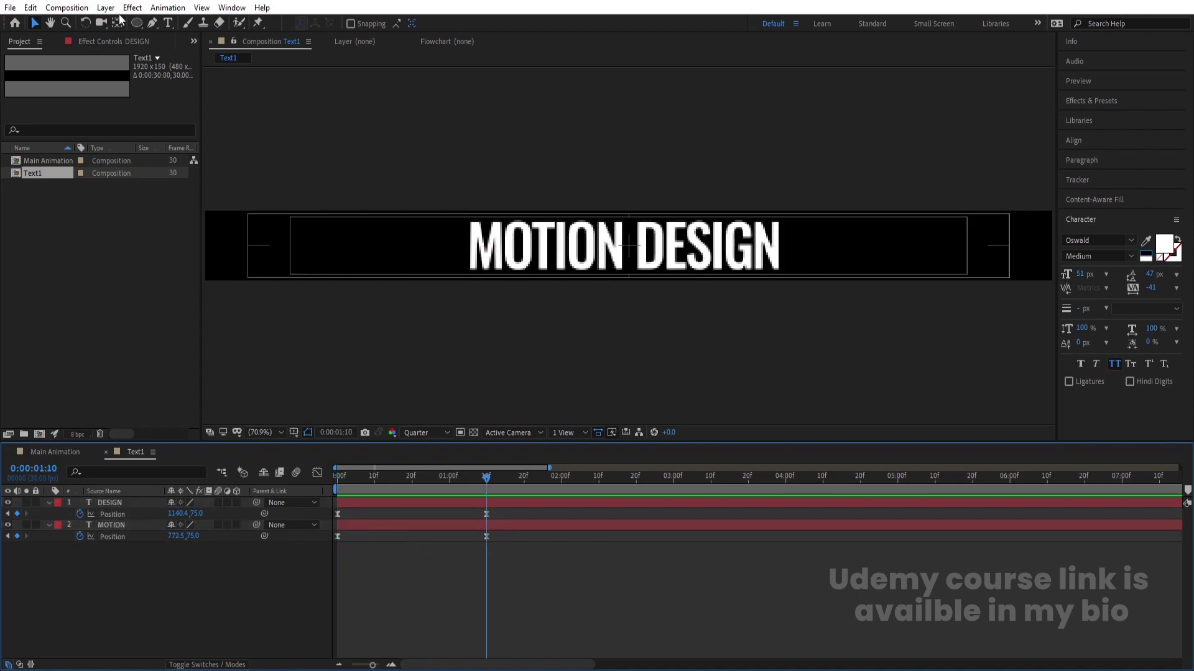
Choose the Rectangle tool and change its fill type to Solid Color
left_click_drag(132, 22, 168, 24)
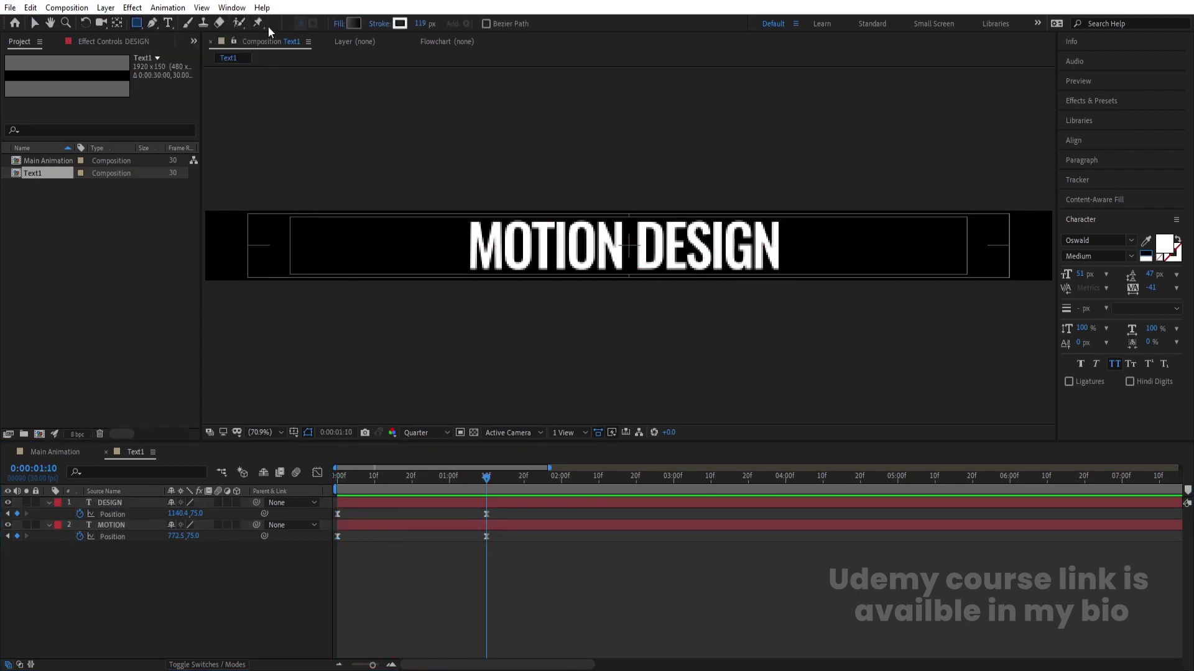
left_click(353, 24)
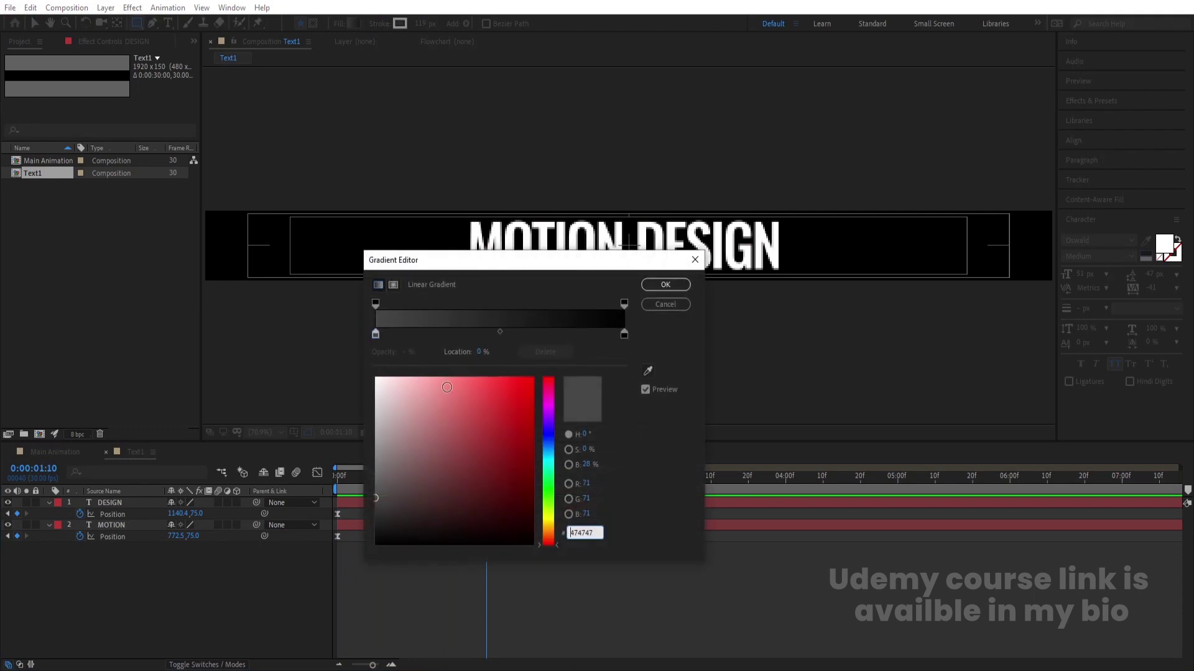
left_click(665, 284)
left_click(340, 23)
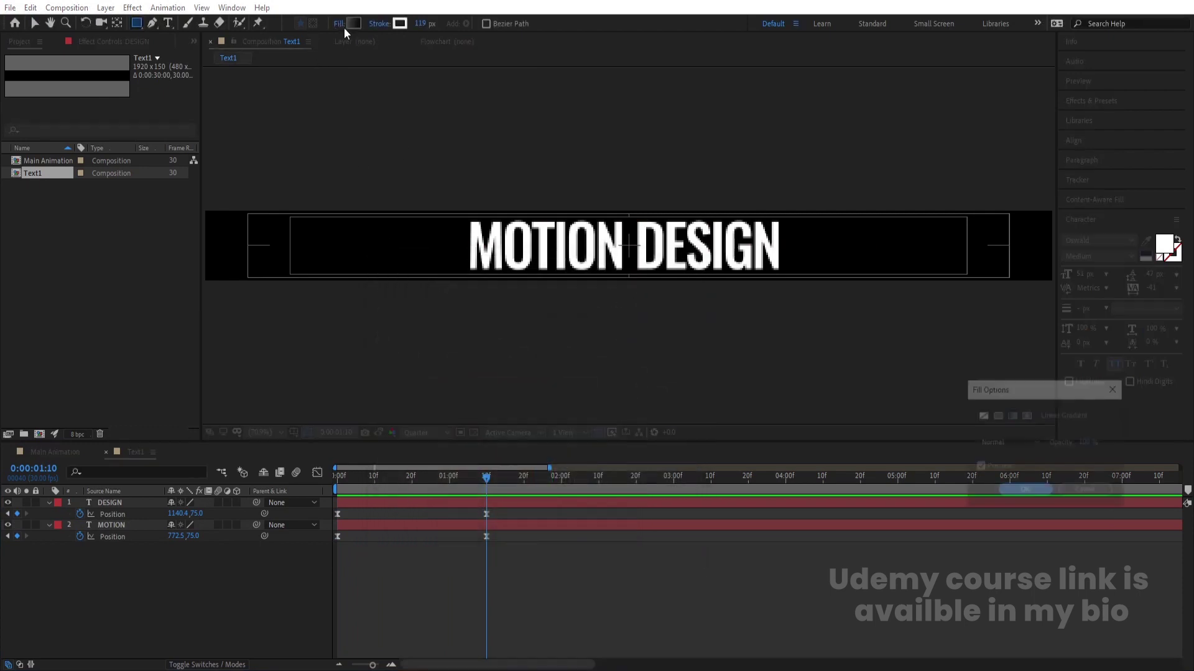
left_click(997, 415)
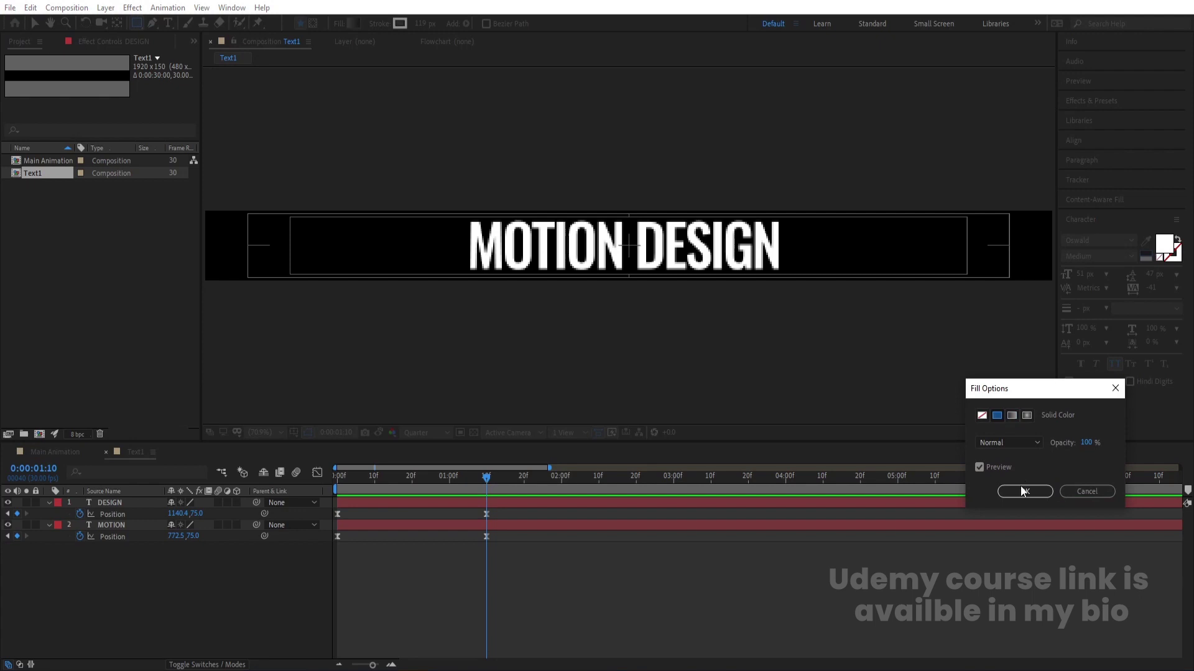
left_click(1024, 491)
Set the shape stroke to None and the shape fill color to red
left_click(379, 23)
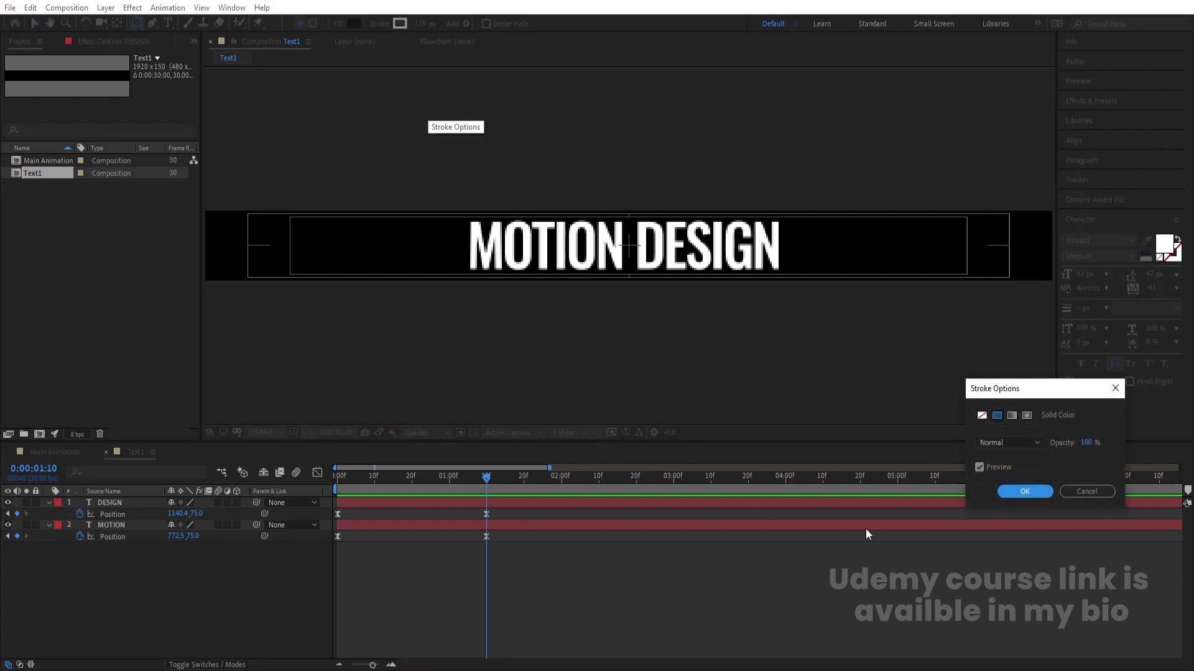
left_click(982, 415)
left_click(1024, 491)
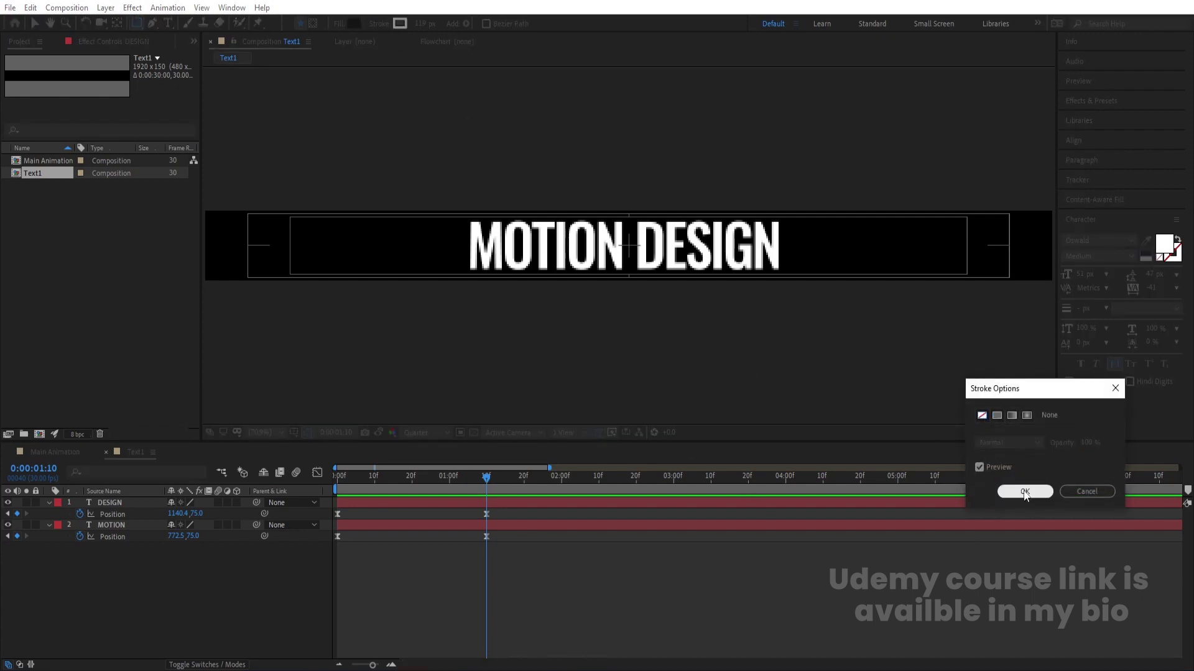
left_click(354, 23)
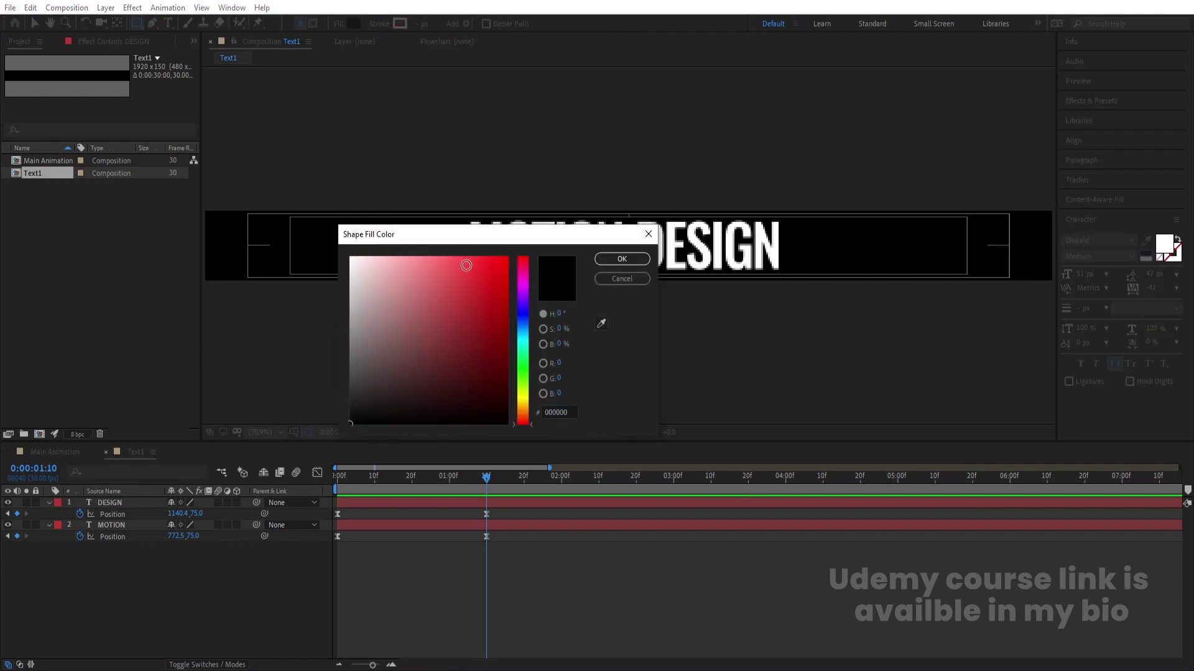
left_click(618, 257)
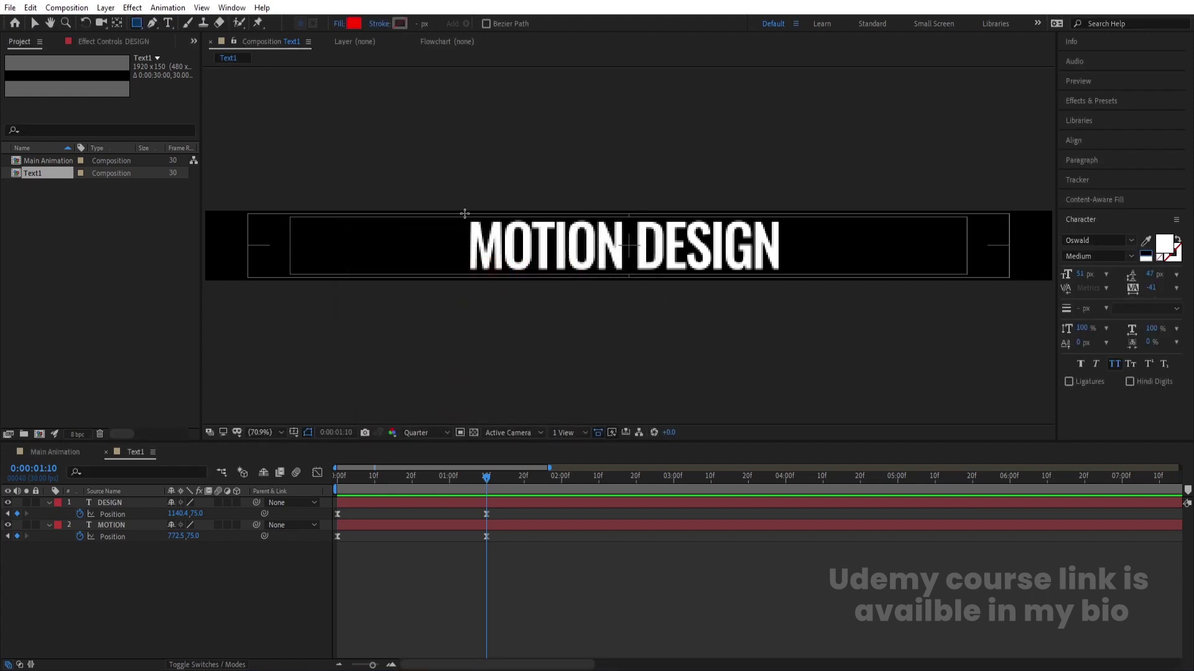
Draw a rectangle about 720 px wide covering MOTION DESIGN over the full composition height, and rename its layer mask
left_click_drag(465, 213, 783, 283)
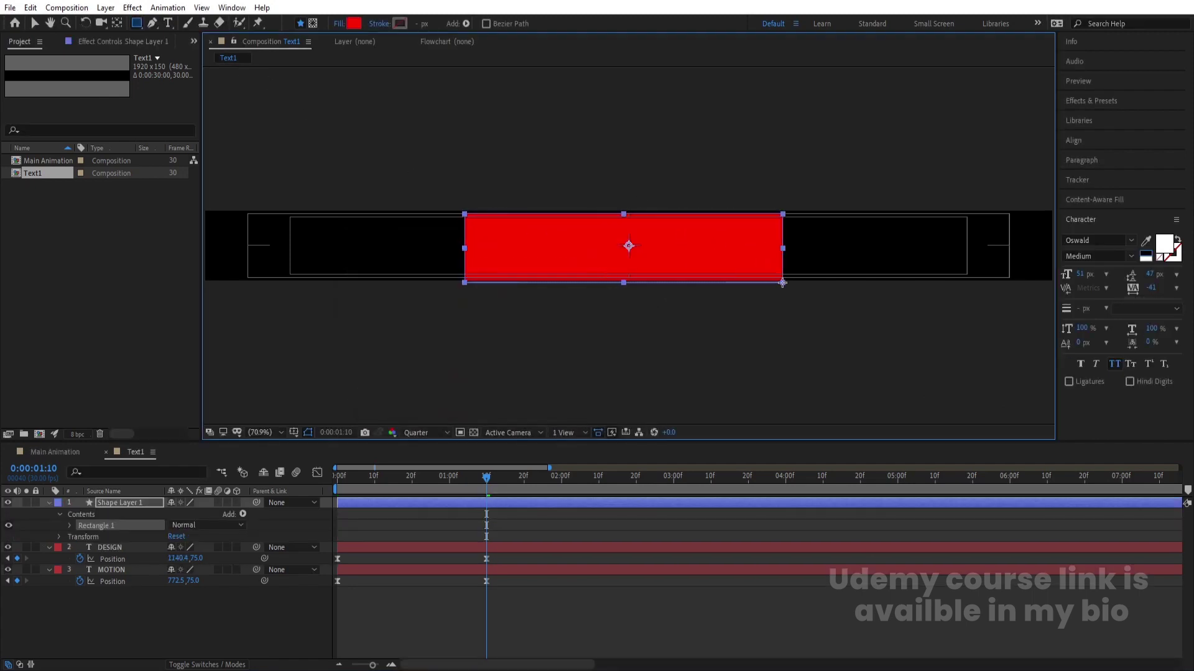
left_click(381, 536)
key("u")
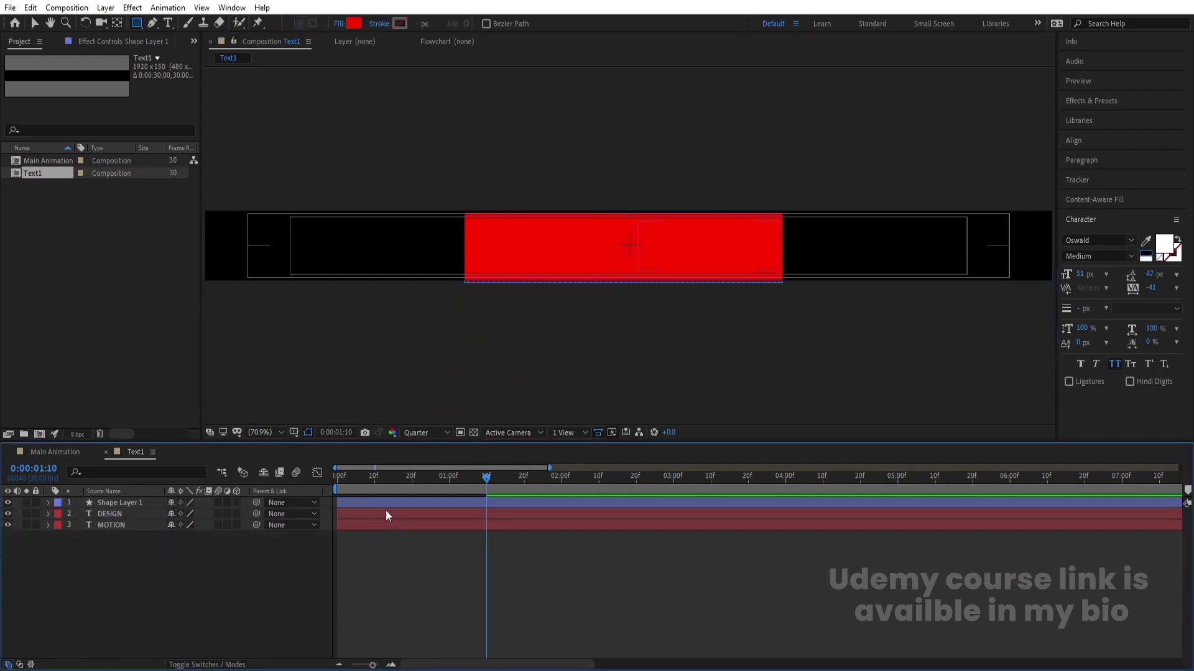
left_click(112, 504)
key("Return")
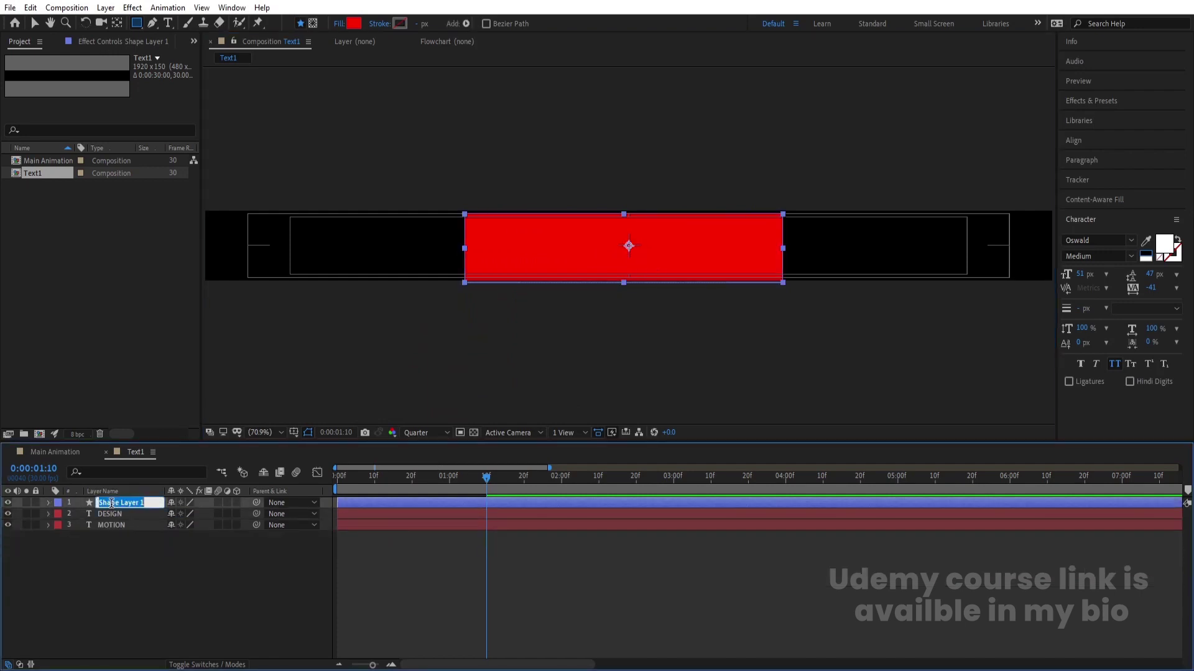
type("mask")
key("Return")
Set the DESIGN layer's track matte to Alpha, using the mask layer above it
left_click(114, 514)
key("F4")
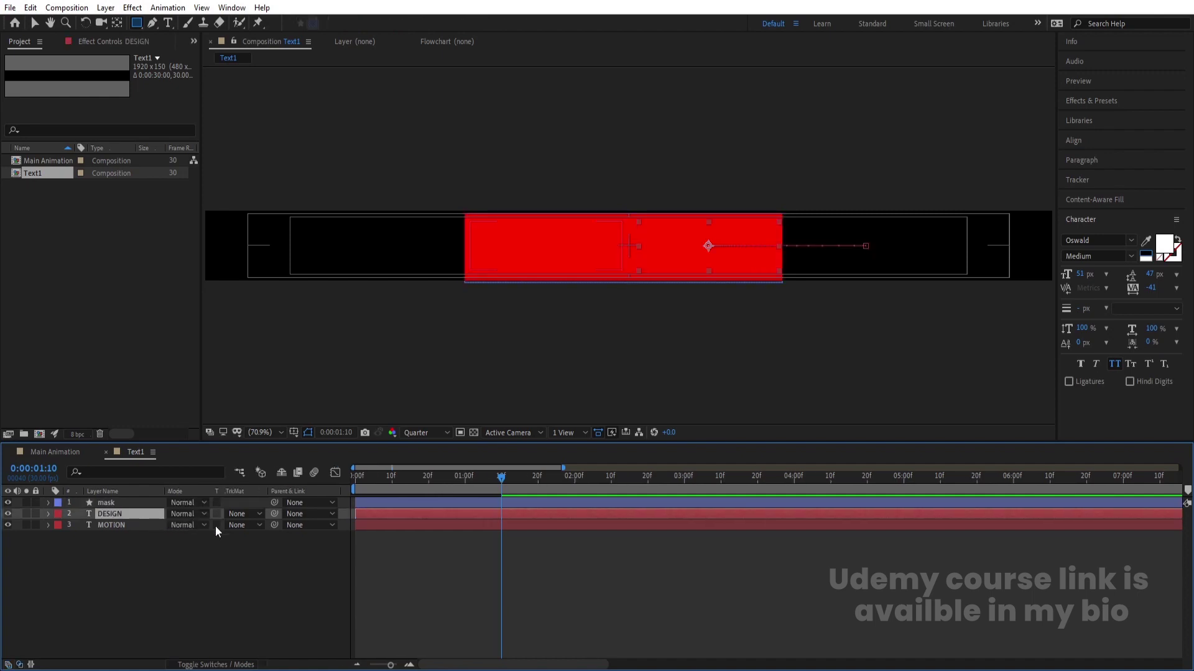
left_click(245, 513)
left_click(267, 543)
Duplicate the mask layer, place the copy directly above MOTION, and set MOTION's track matte to Alpha
left_click(128, 505)
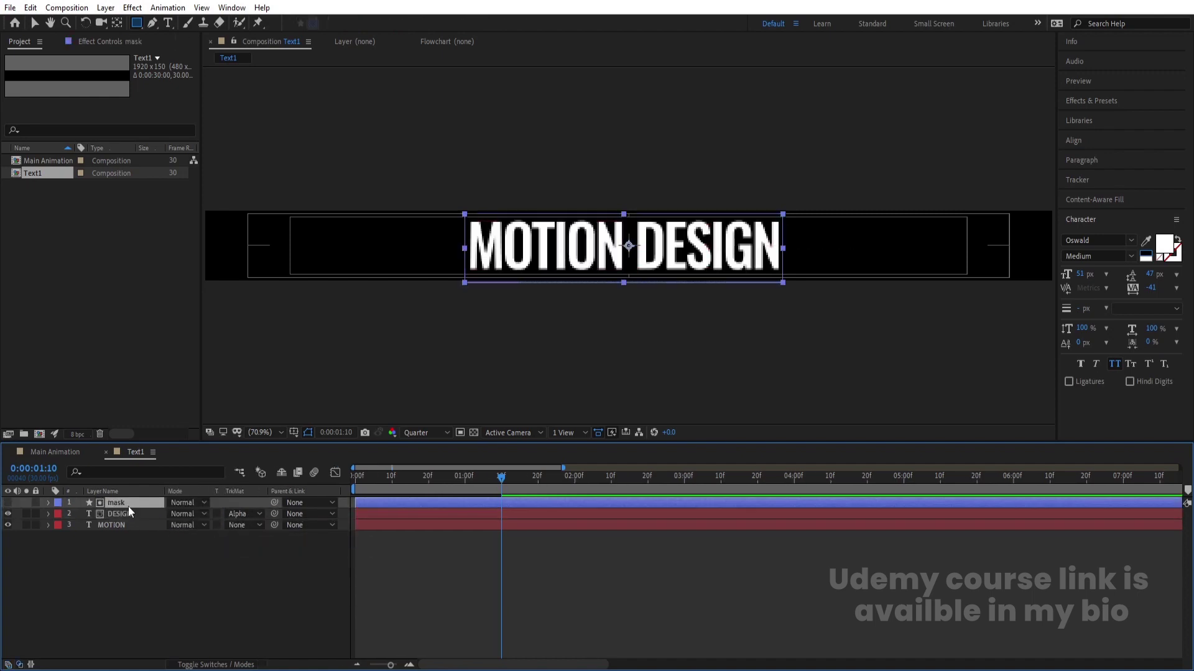
key("ctrl+d")
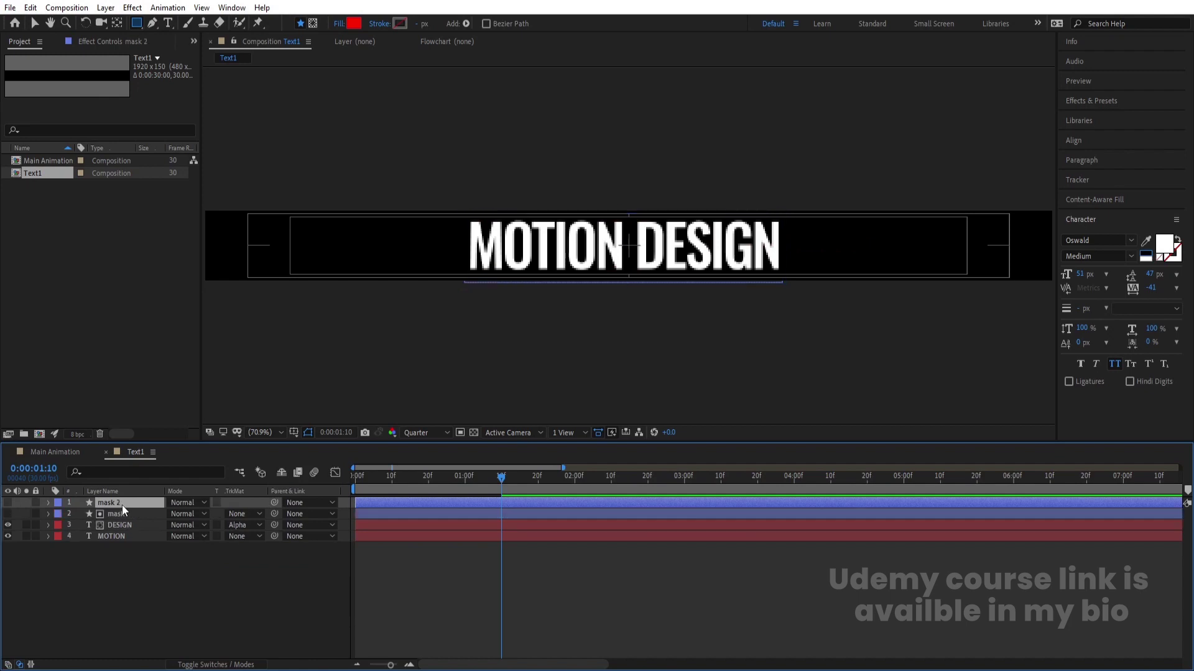
left_click_drag(122, 505, 127, 531)
left_click(115, 537)
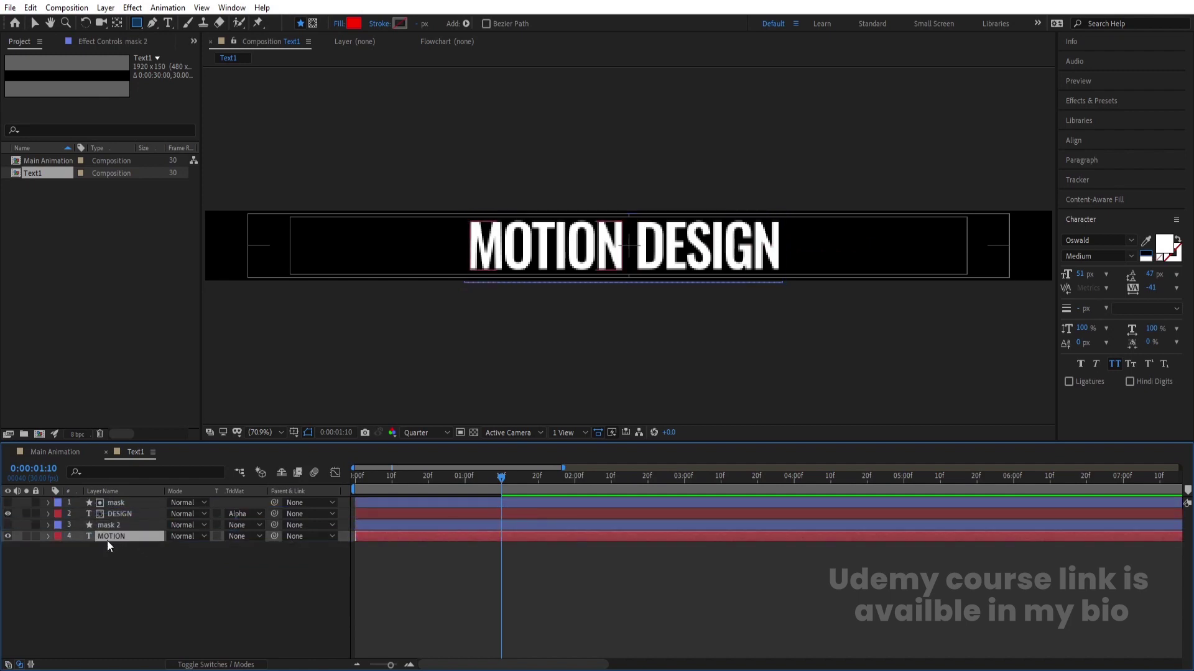
left_click(244, 536)
left_click(255, 568)
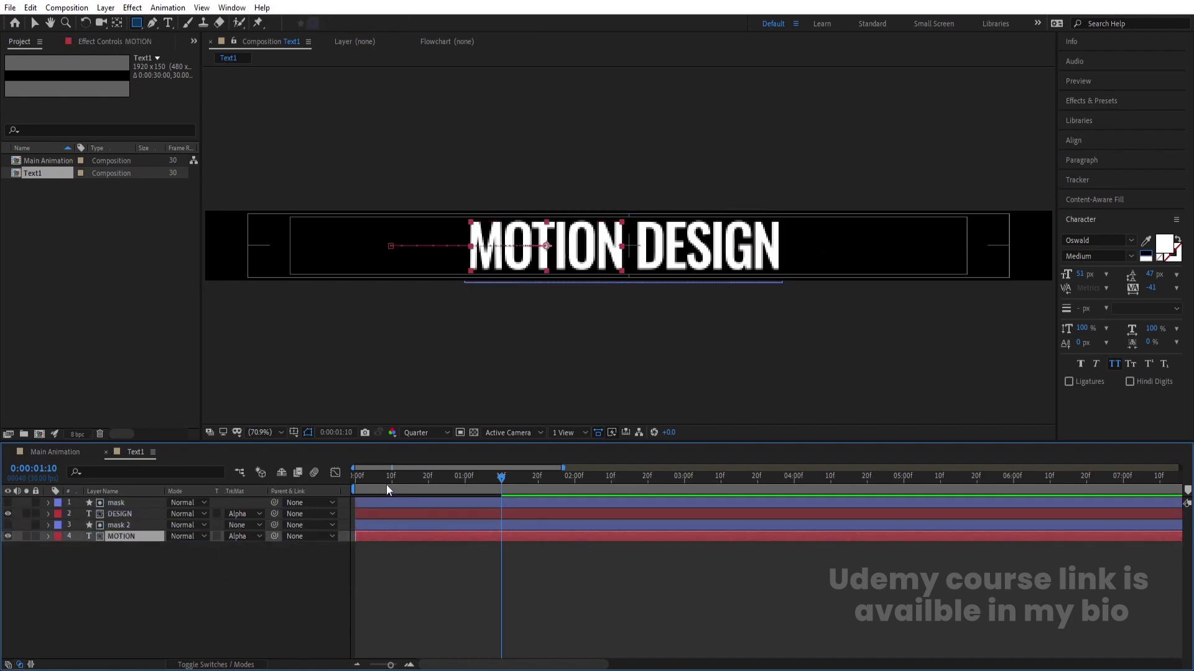
Preview the masked text animation from the first frame
left_click_drag(386, 489, 301, 483)
key("space")
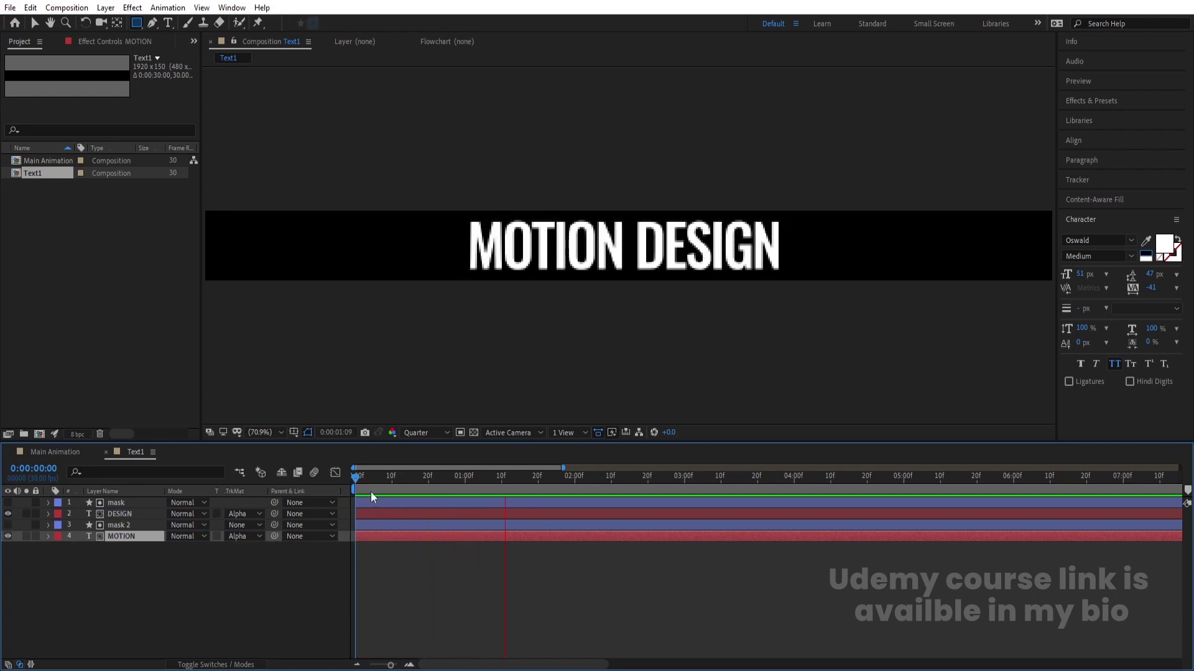
key("space")
At the first frame, move MOTION further left to about x 402 so it starts outside its matte, and preview the animation
left_click(139, 553)
left_click(121, 538)
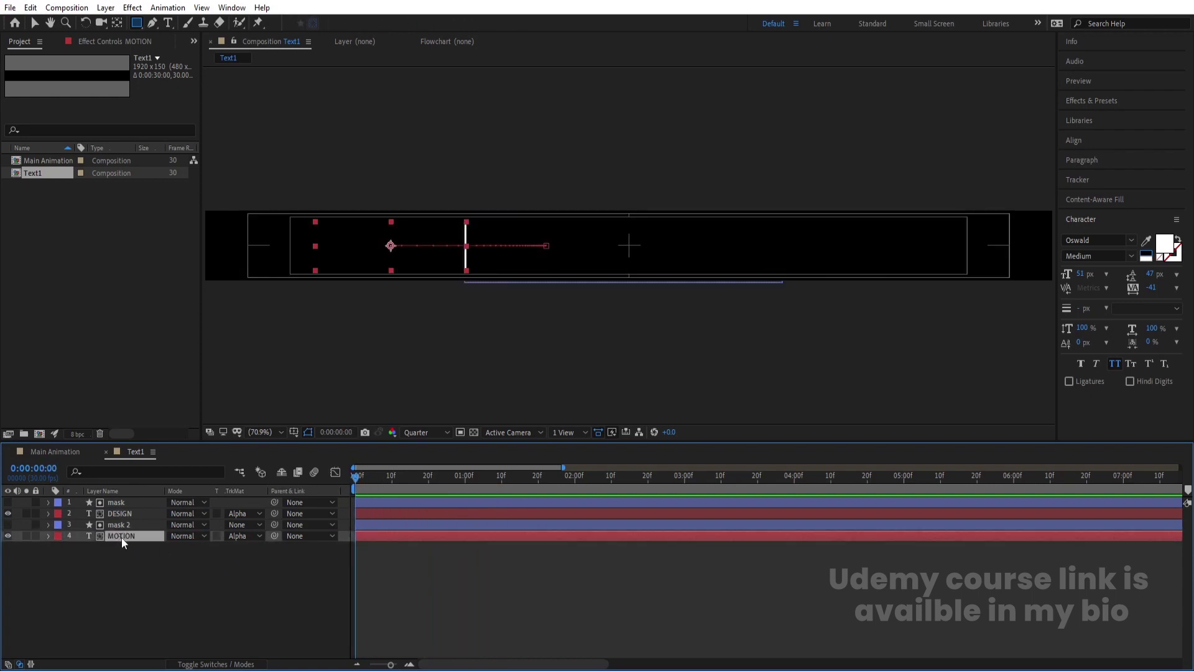
key("p")
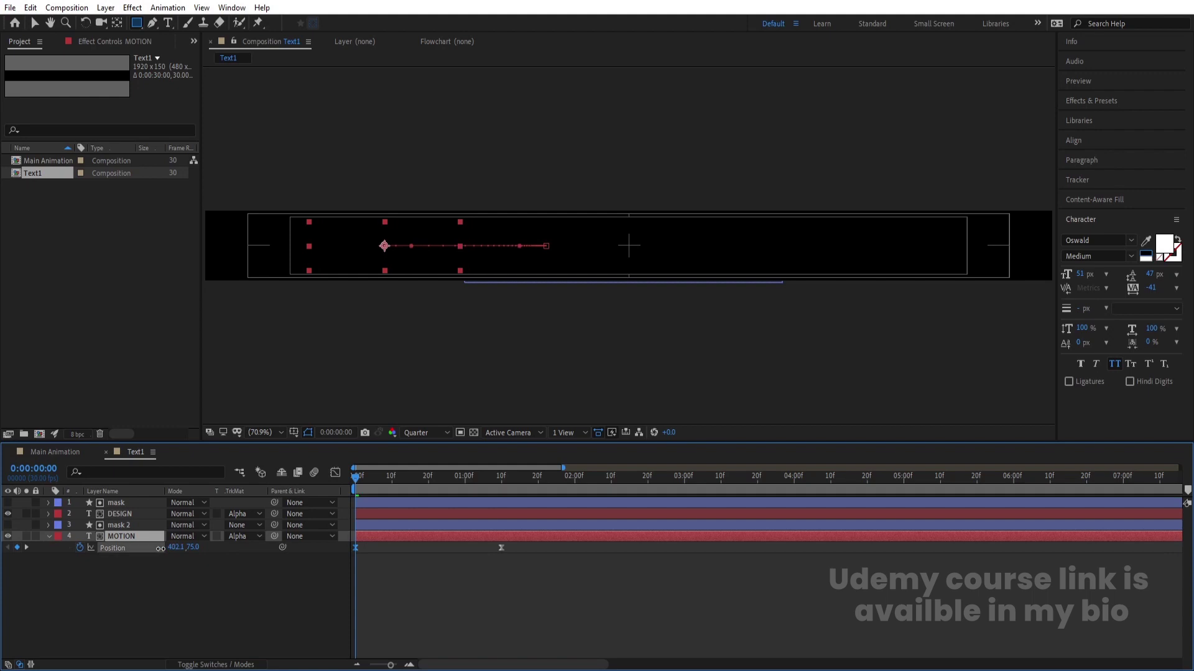
left_click(208, 573)
key("space")
left_click_drag(371, 491, 301, 484)
left_click(379, 576)
key("u")
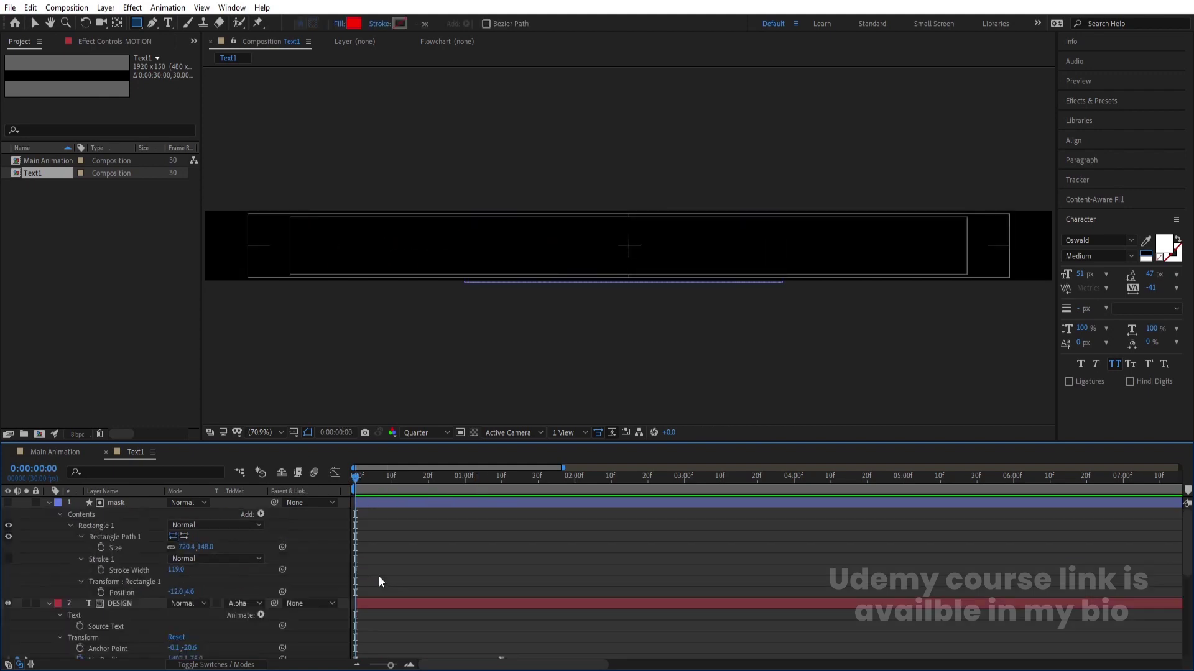
key("u")
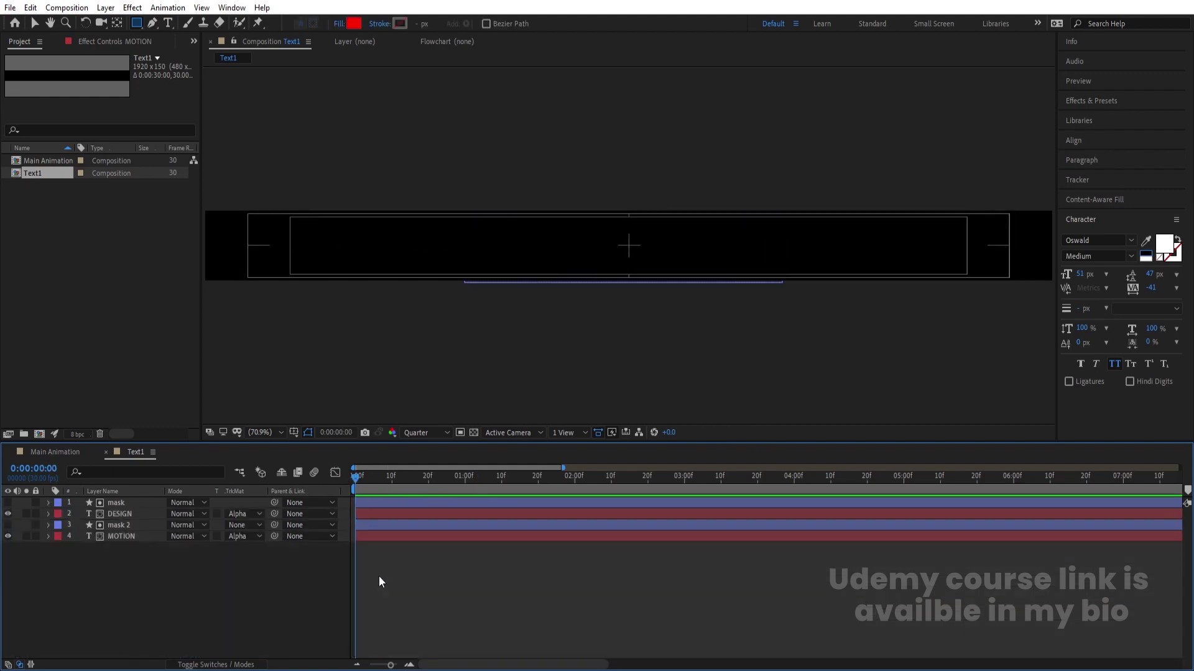
Duplicate the Text1 composition as Text2 and open the copy
left_click(38, 174)
key("ctrl+d")
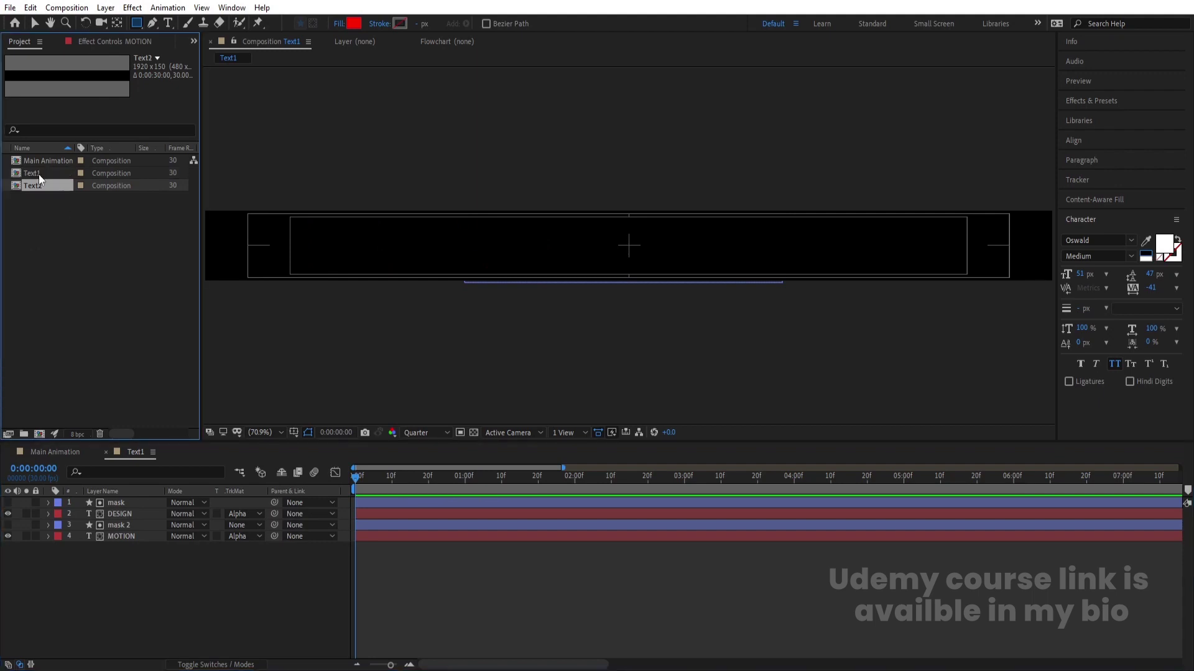
double_click(38, 188)
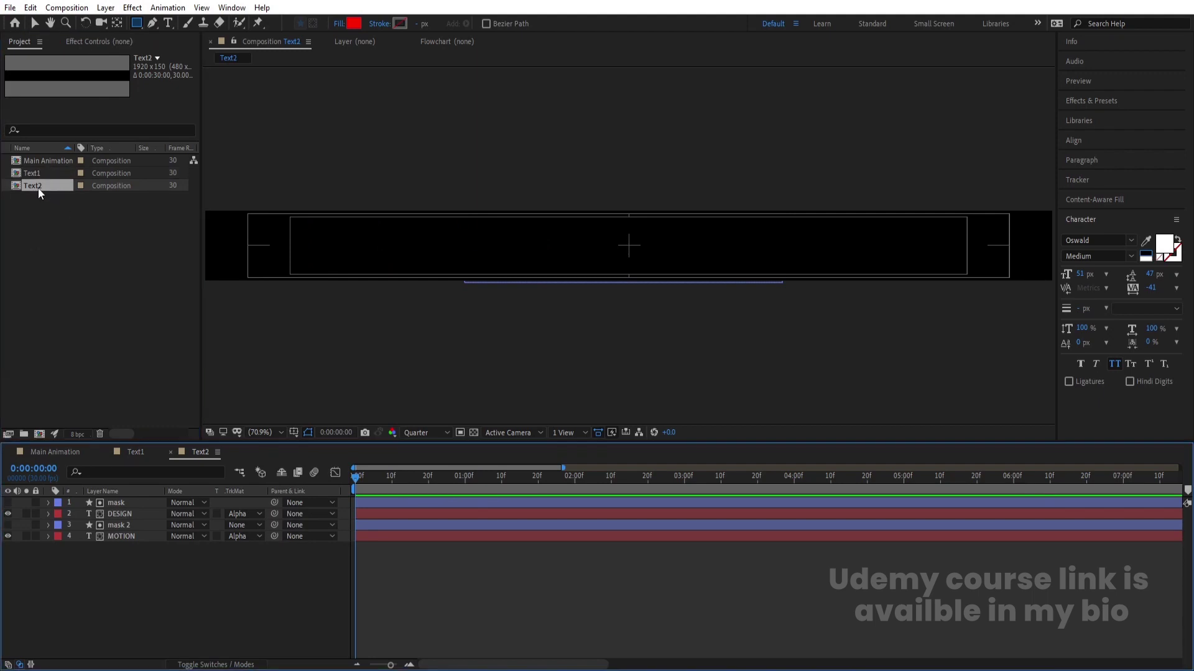
With the playhead at 0:00:01:10, delete all Position keyframes of the DESIGN and MOTION layers in Text2
key("u")
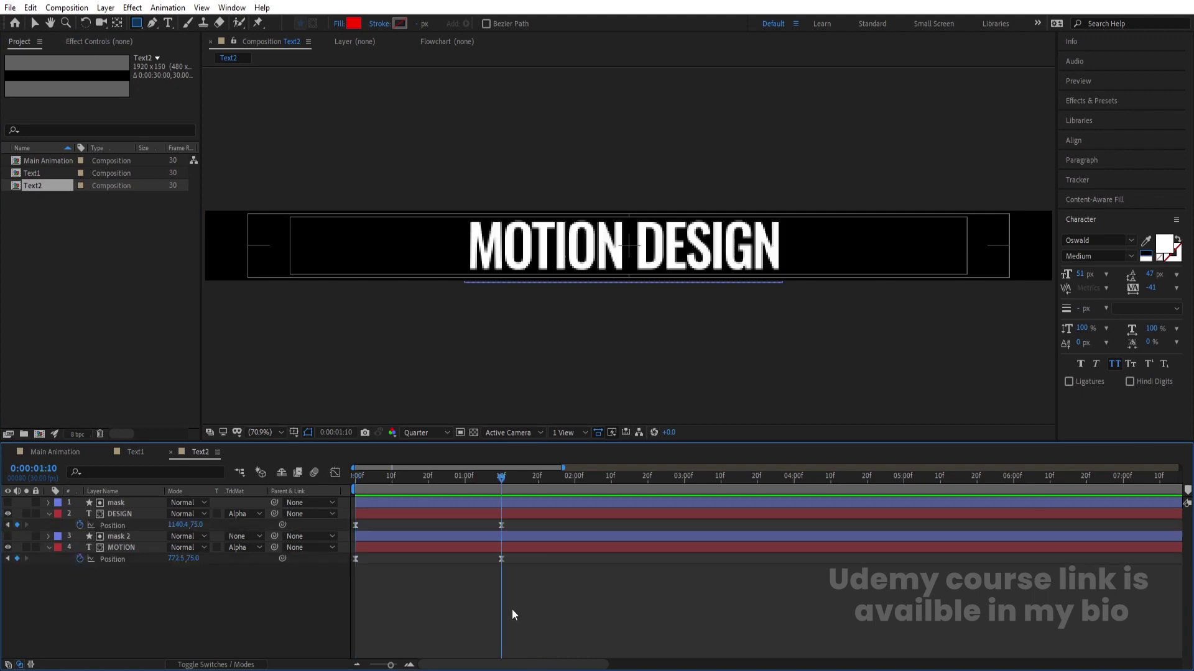
key("k")
left_click_drag(547, 603, 277, 495)
key("Delete")
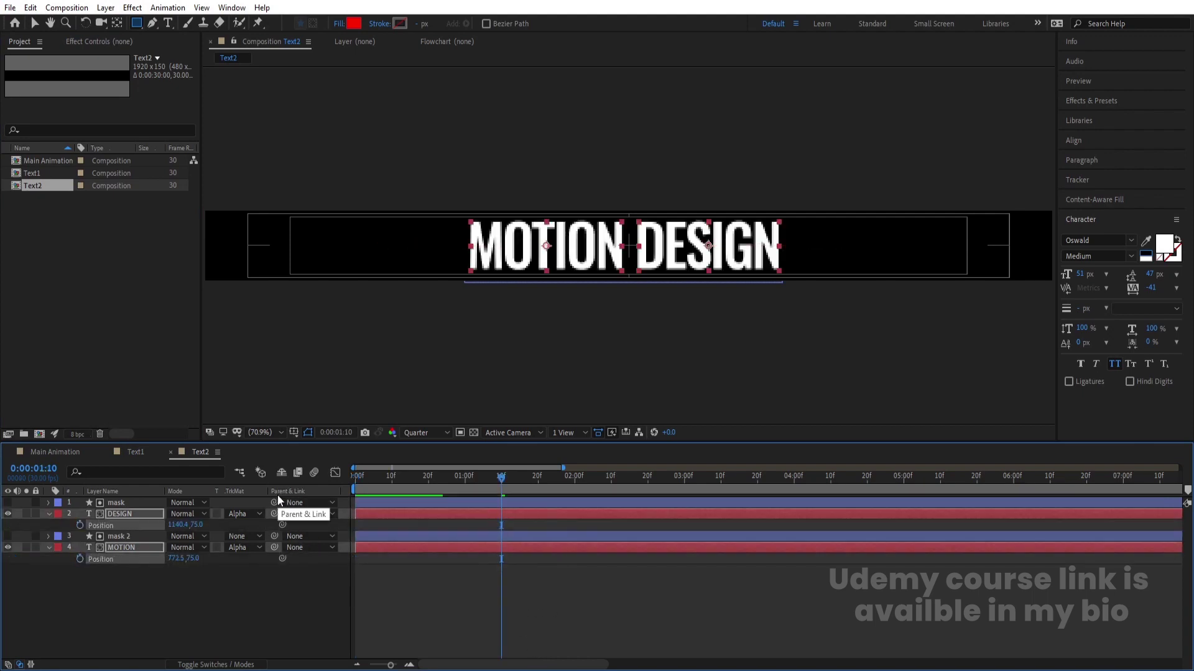
Add new Position keyframes for both text layers at 0:00:00:00 and 0:00:01:10
left_click_drag(406, 487, 344, 492)
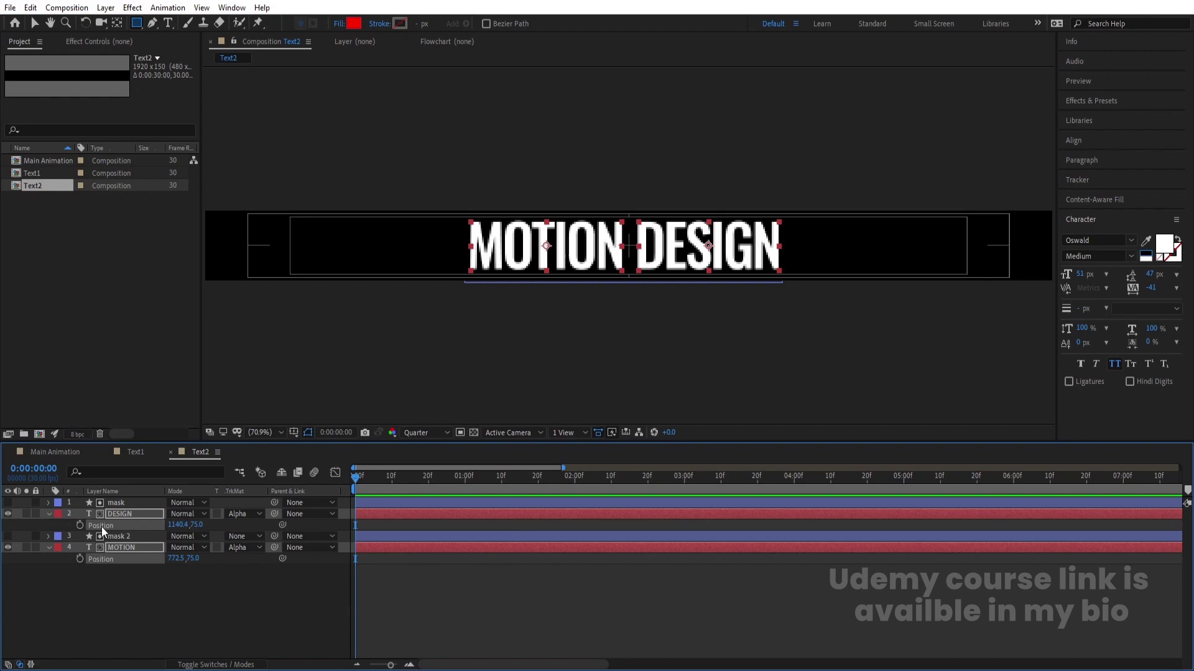
left_click(79, 526)
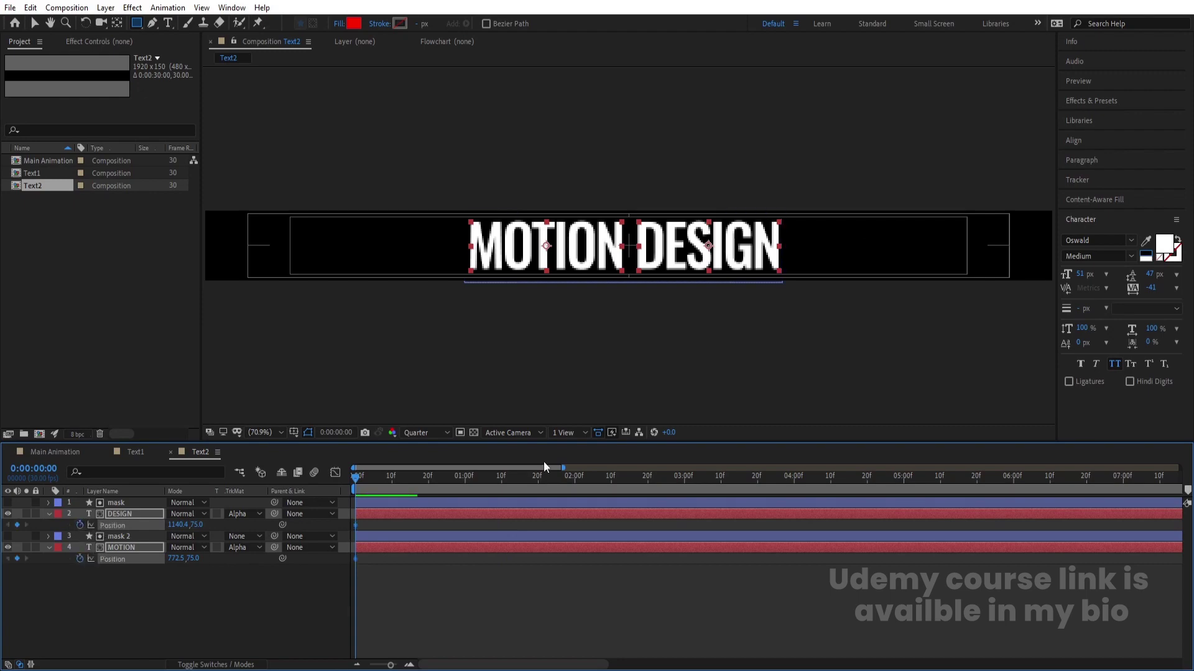
left_click(501, 477)
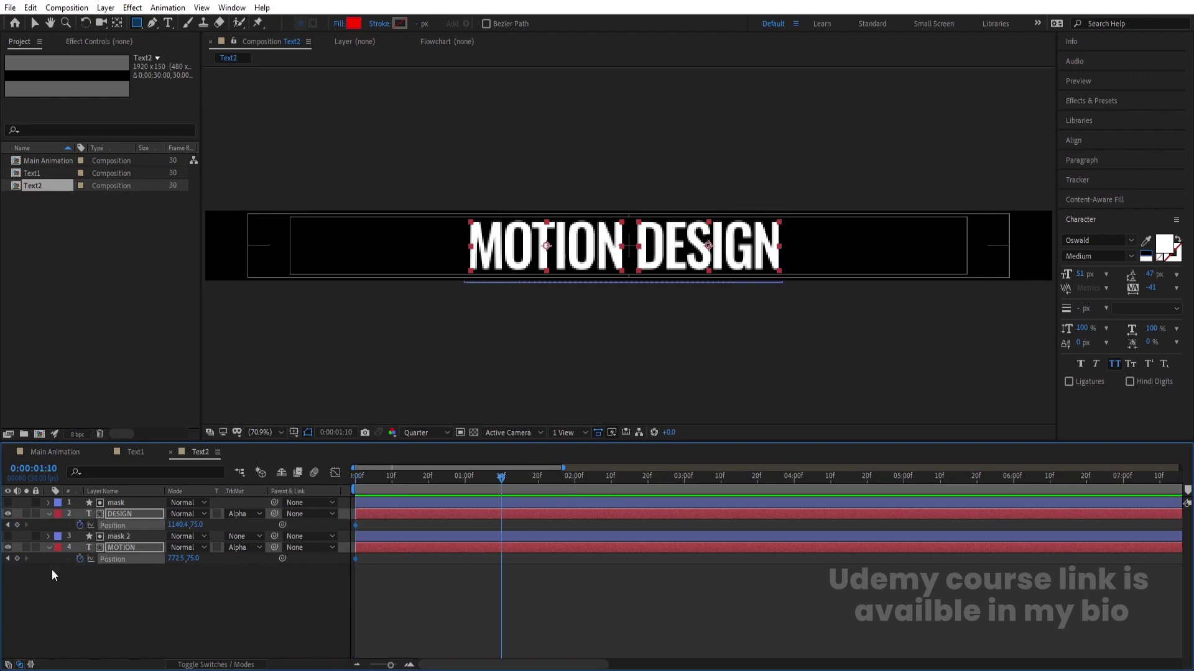
left_click(18, 525)
At the first frame, move both words down to y 208, and apply Easy Ease to all their Position keyframes
left_click_drag(368, 477, 458, 539)
left_click_drag(594, 610, 233, 496)
key("F9")
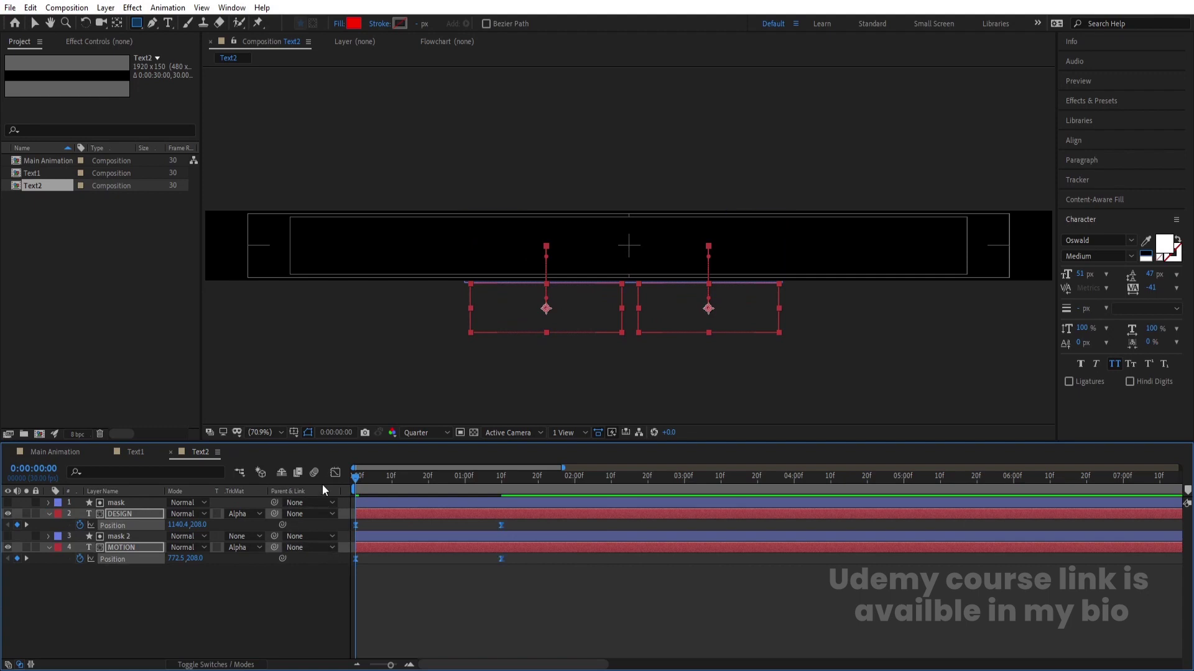
Reshape the Text2 Position speed graph so both words peak early and ease into the end keyframe with 100% influence, and preview it
key("space")
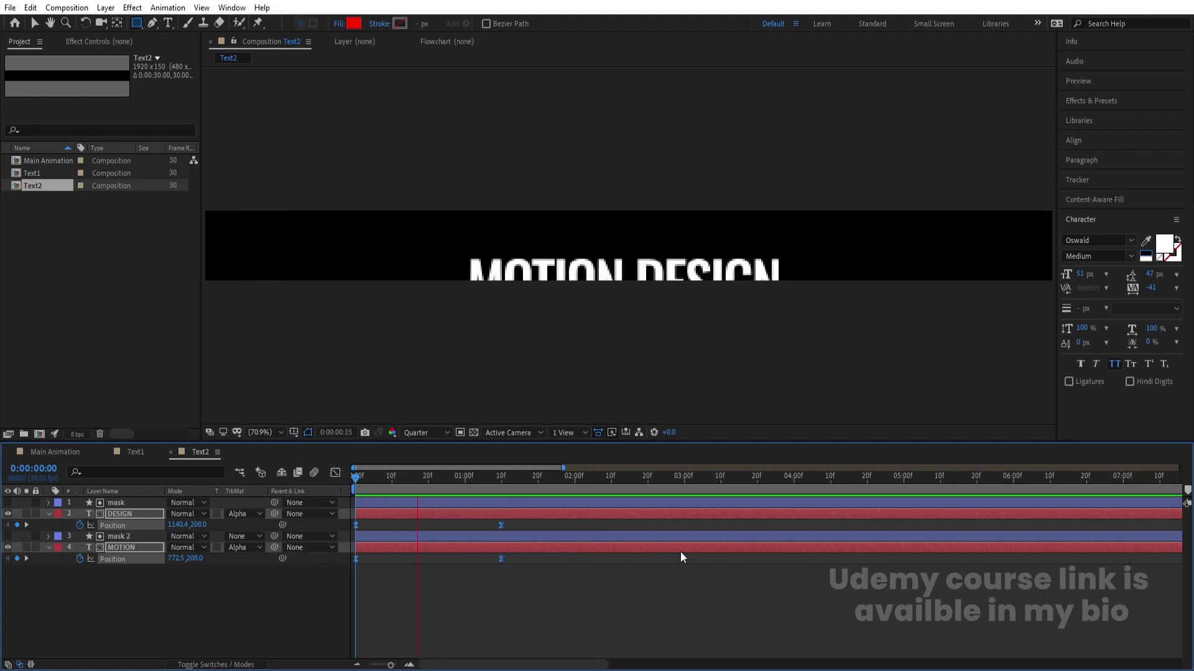
key("space")
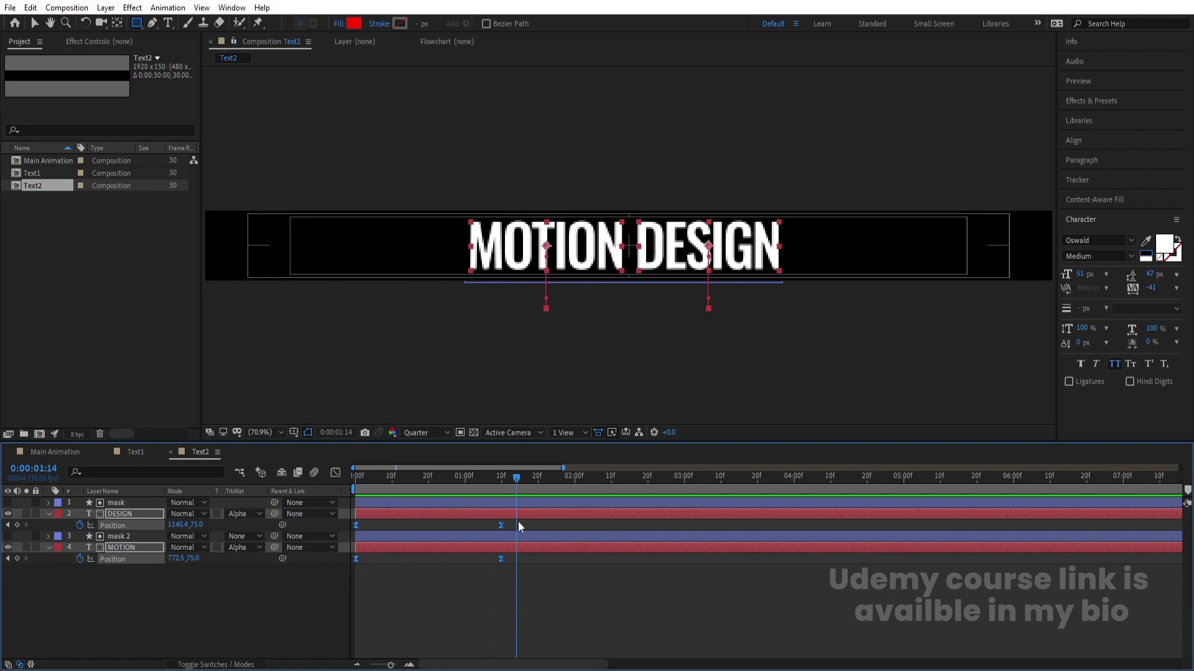
left_click(334, 474)
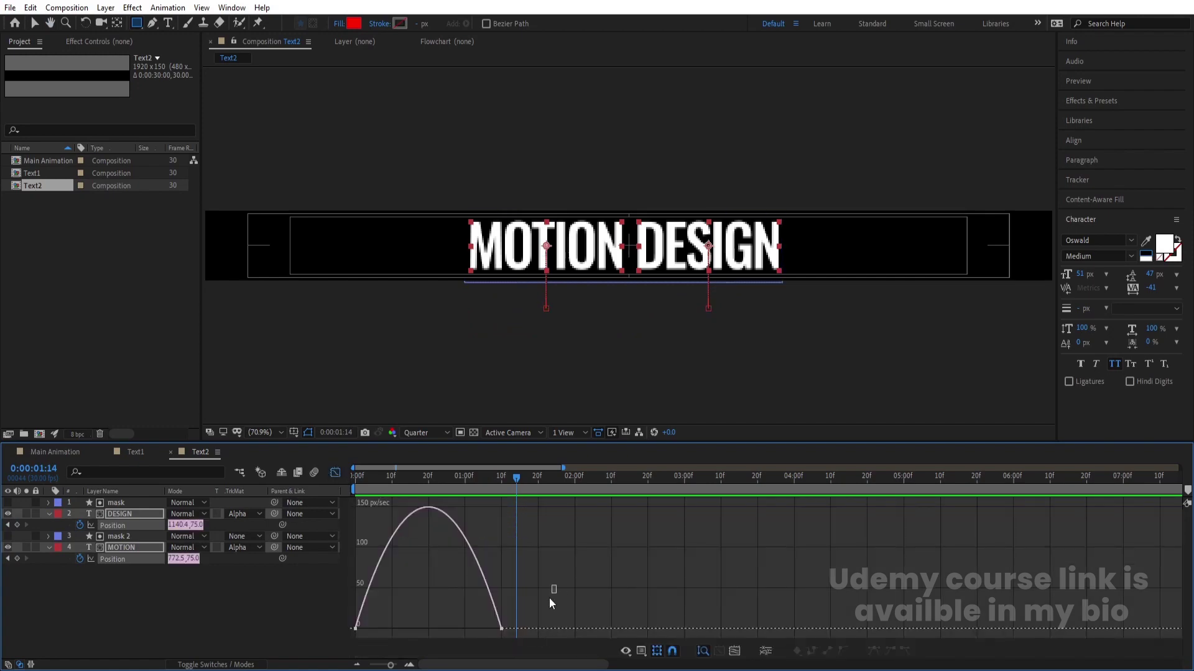
left_click_drag(550, 598, 352, 635)
left_click_drag(478, 624, 416, 628)
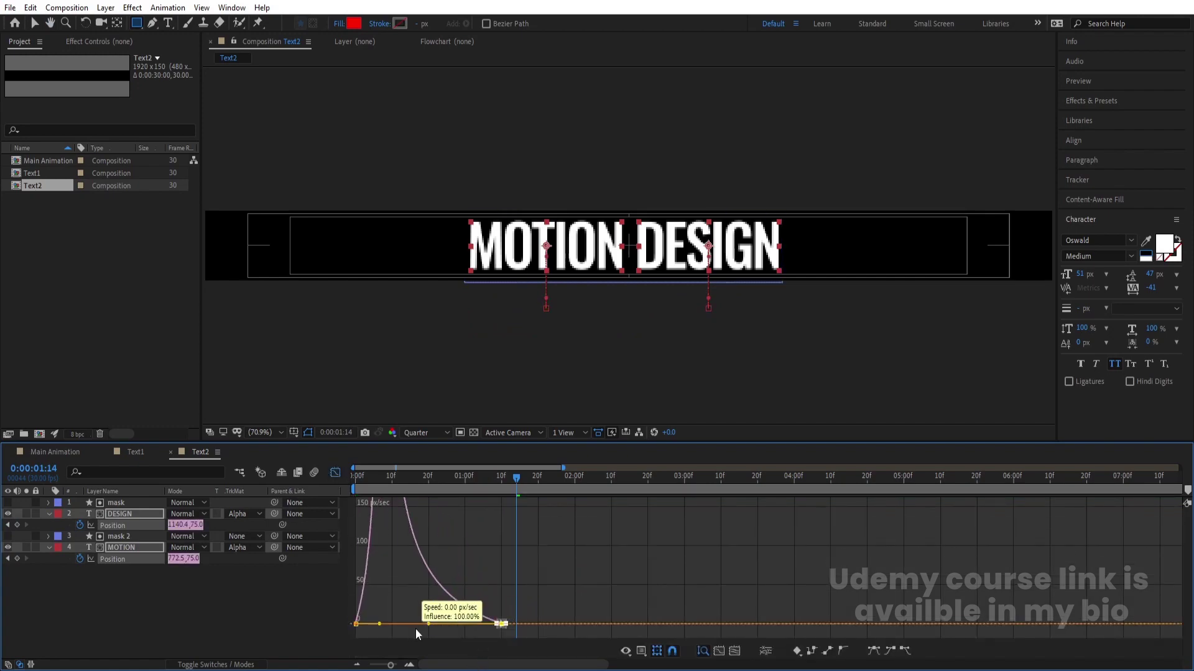
key("Home")
key("space")
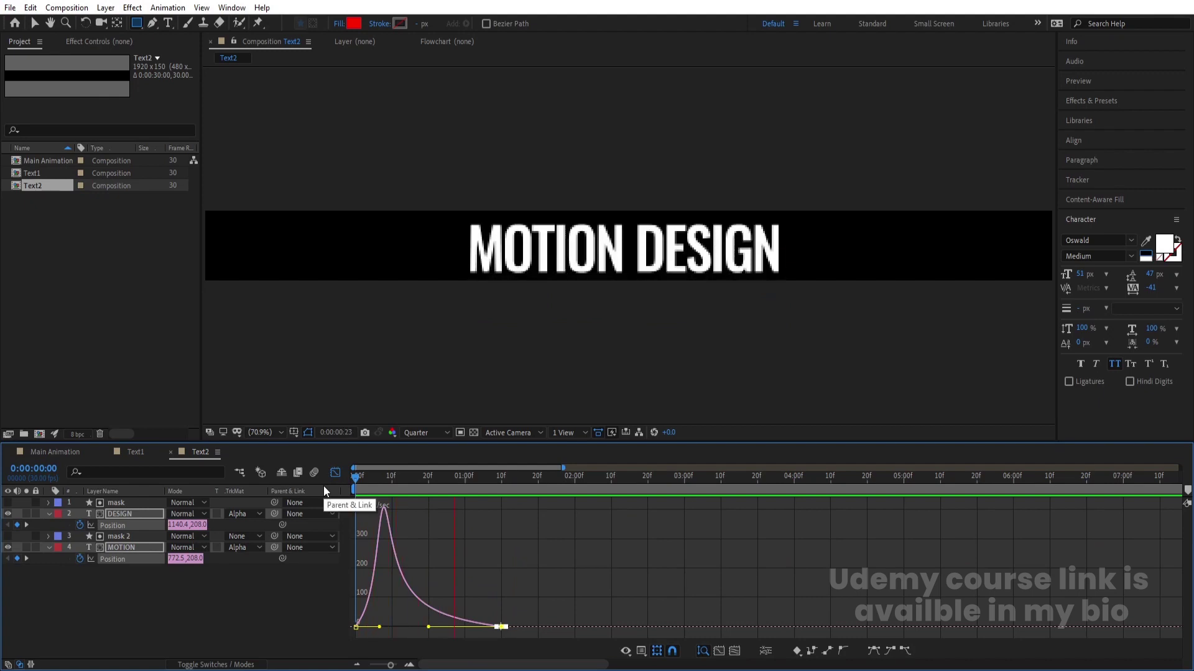
key("space")
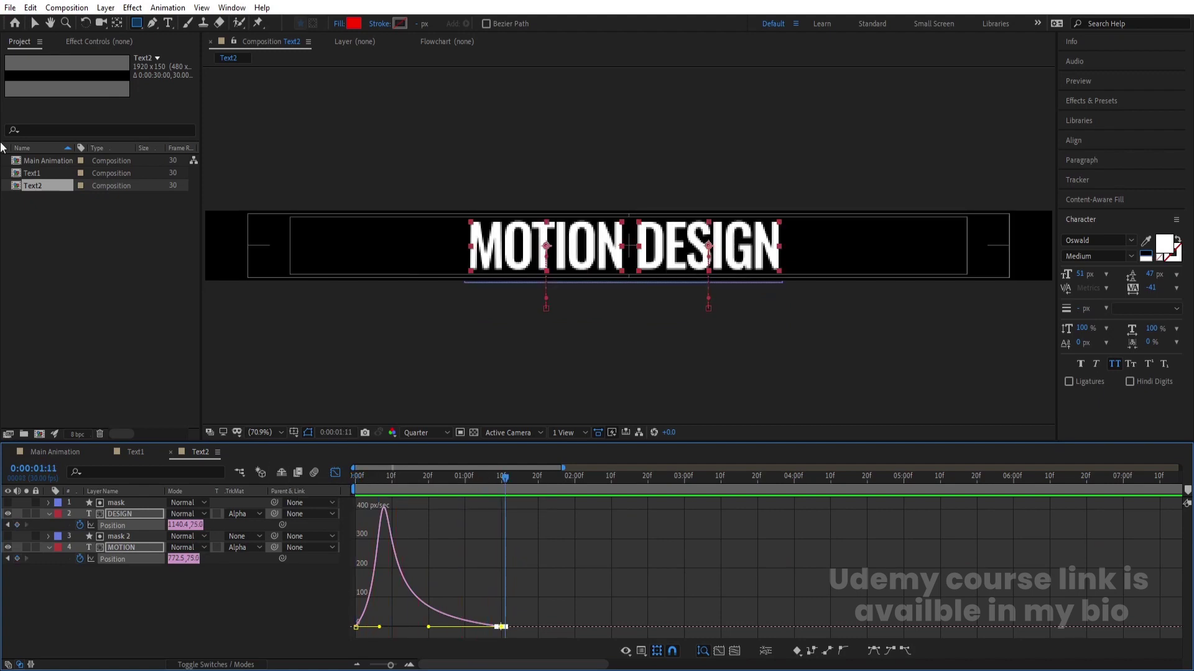
Duplicate the Text2 composition as Text3 and open the copy
left_click(31, 185)
key("ctrl+d")
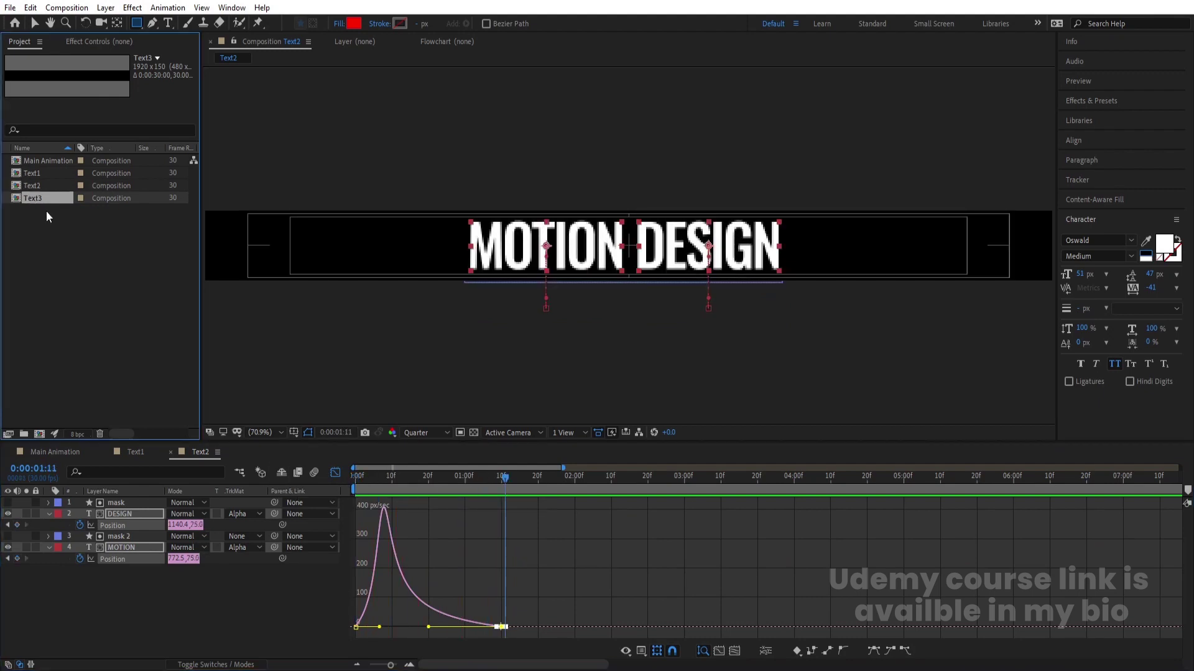
double_click(31, 199)
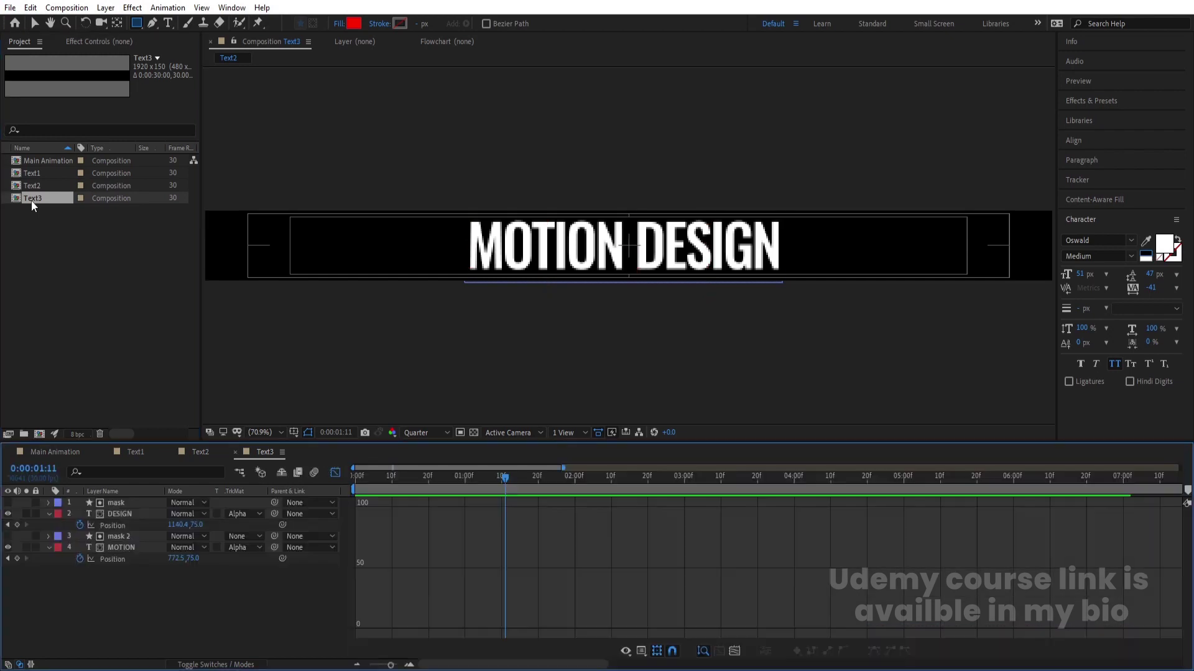
In Text3, set the Position of both words to y -62 at the first frame and preview the animation
left_click(335, 472)
left_click_drag(403, 483, 349, 484)
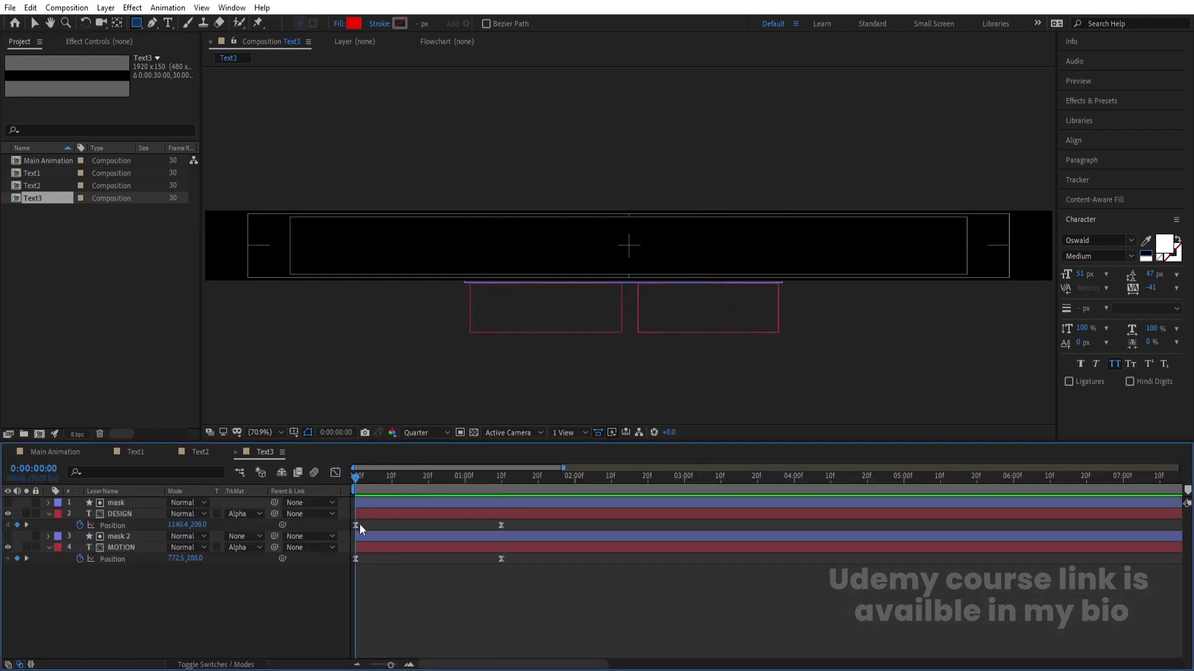
left_click(121, 548)
left_click(125, 514, "ctrl")
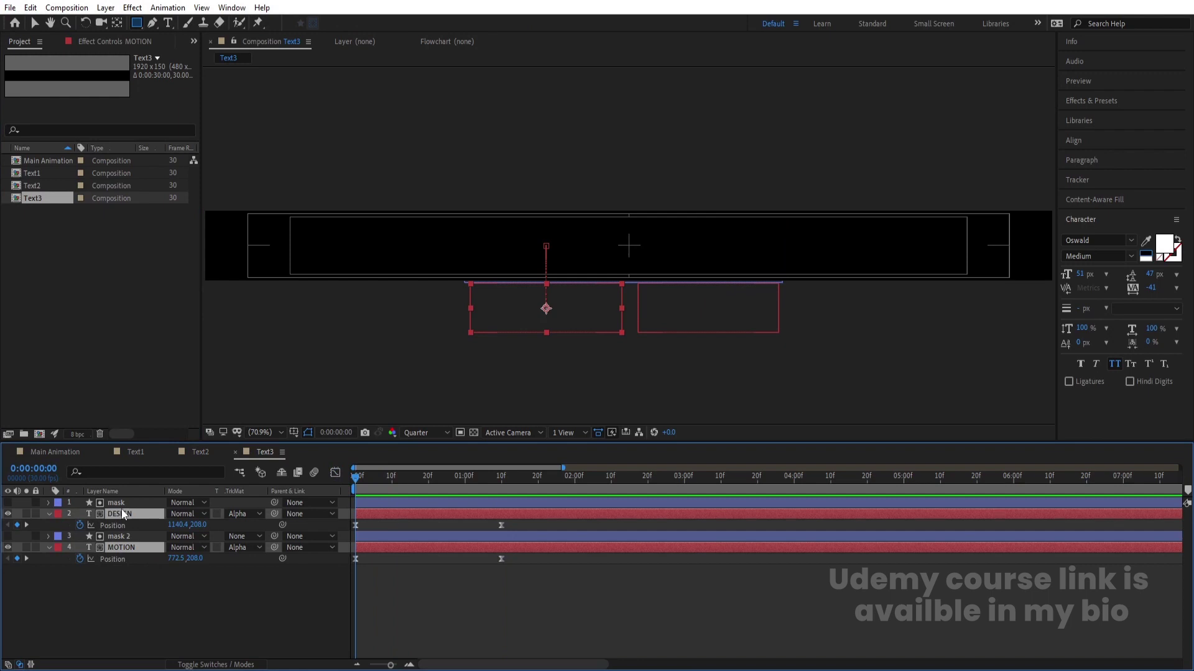
left_click_drag(195, 525, 121, 525)
key("space")
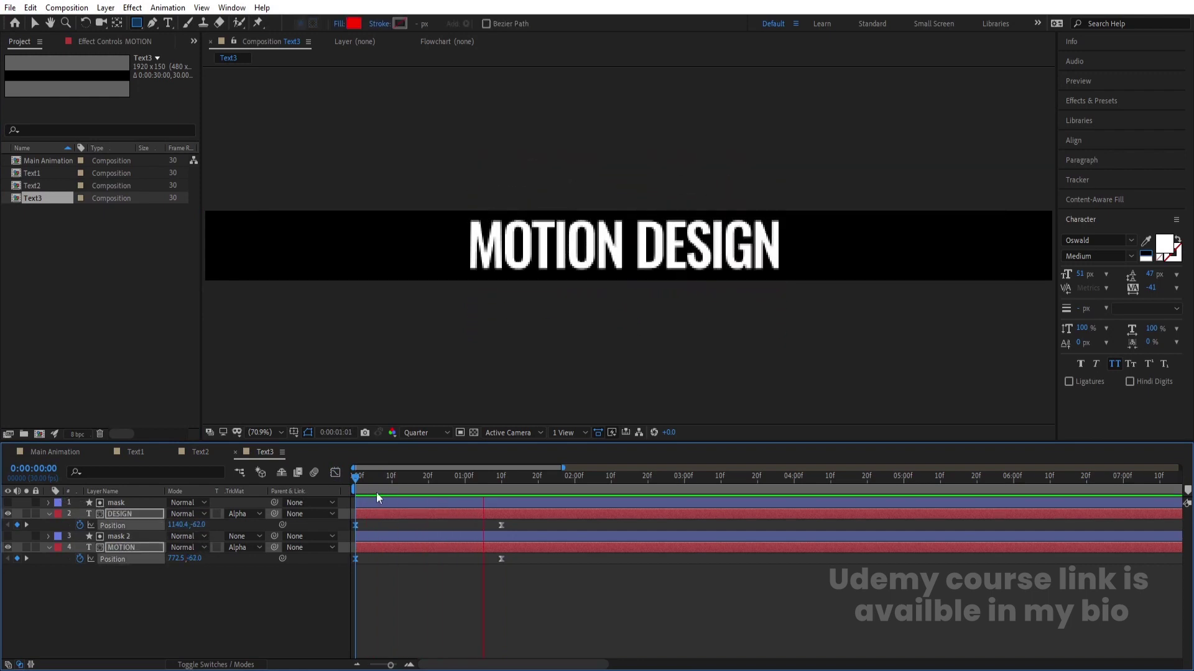
key("space")
key("space")
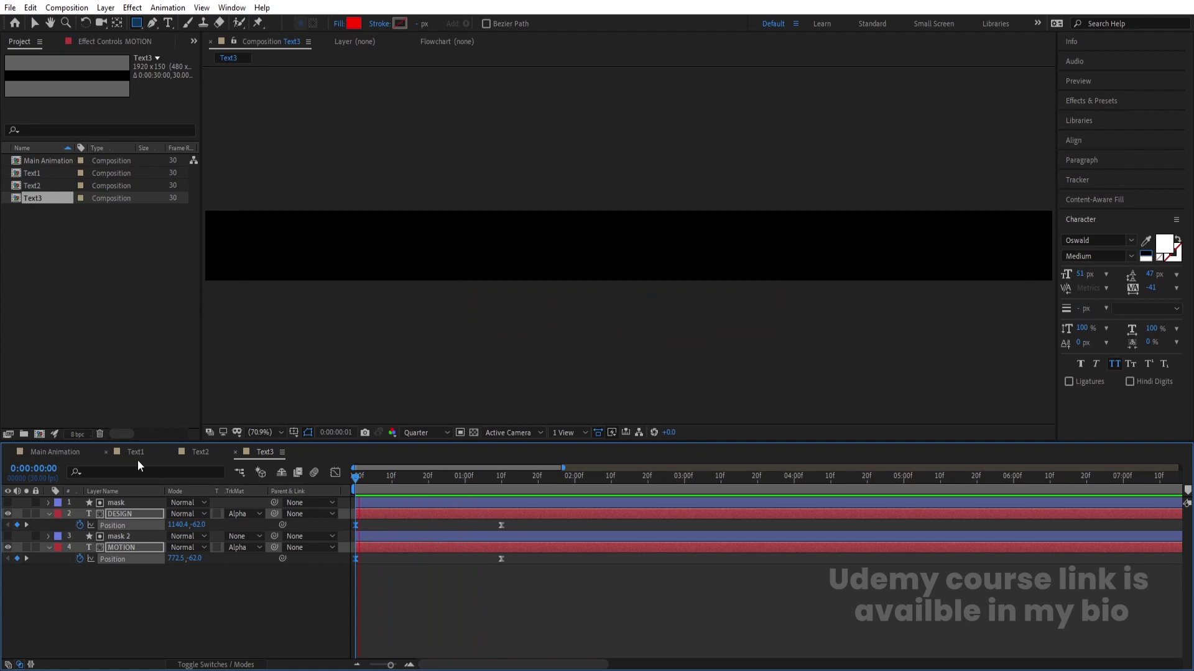
key("space")
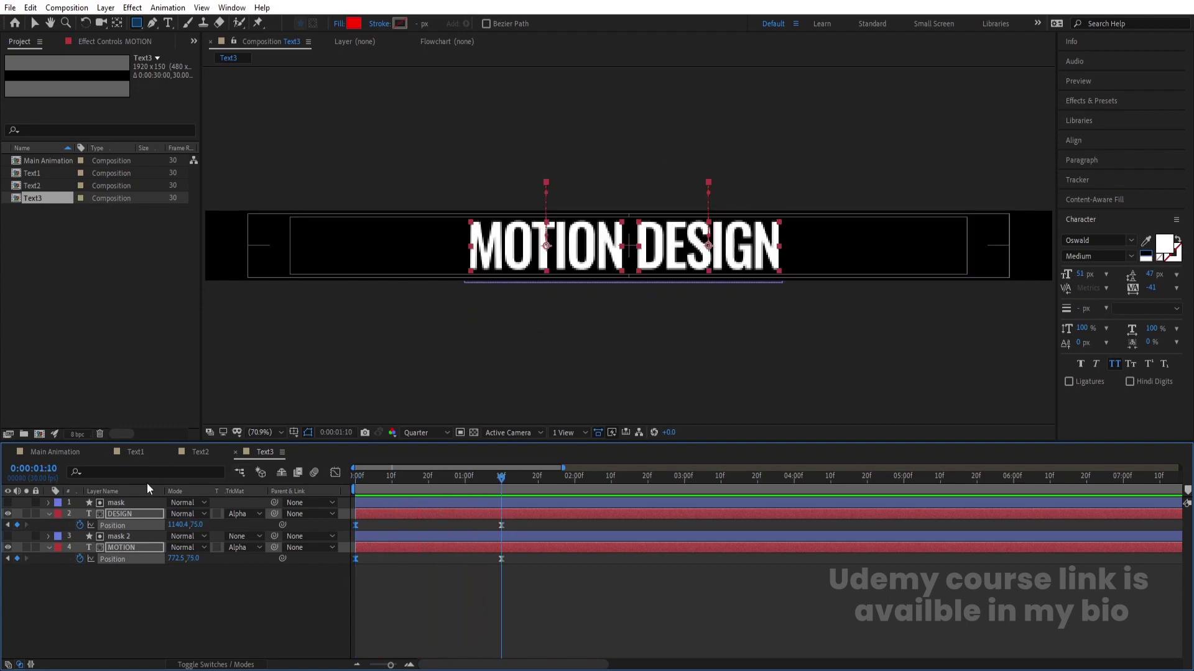
In Text1, preview the animation and add Position keyframes for the DESIGN and MOTION layers at 0:00:03:00
left_click(136, 451)
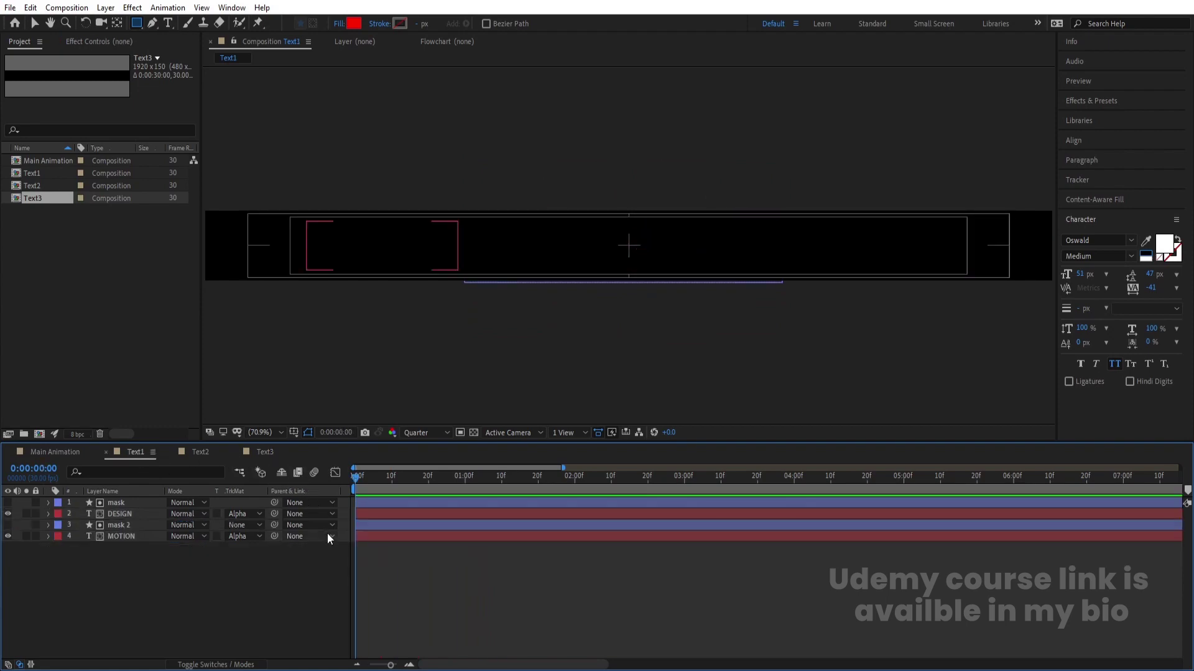
key("space")
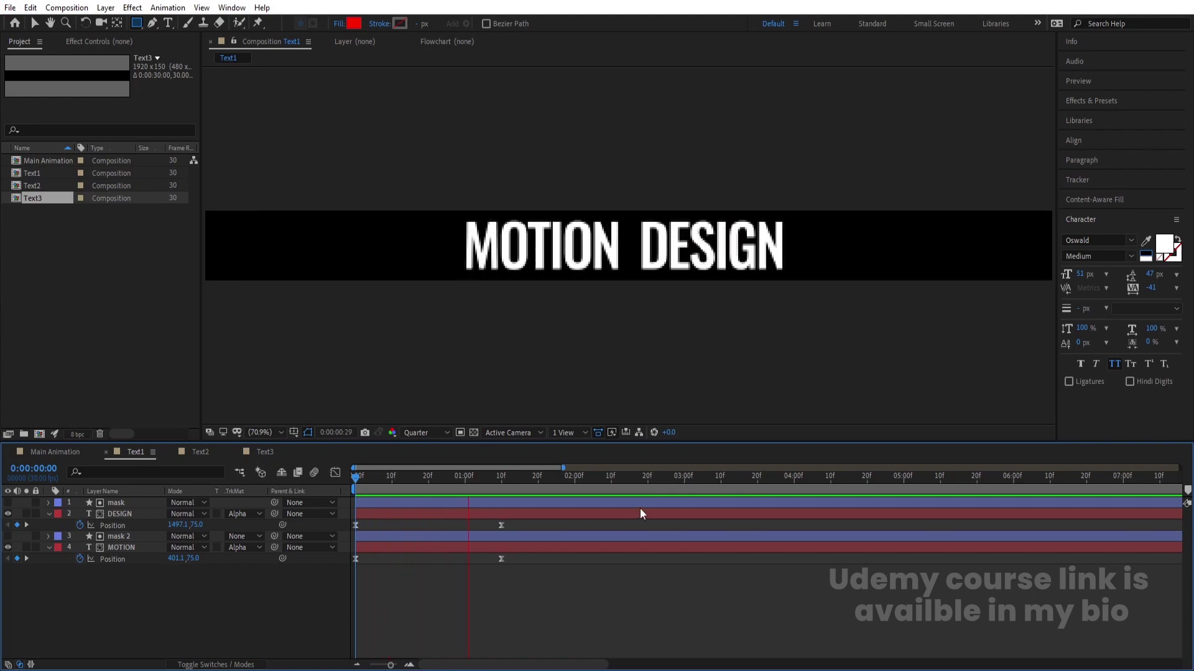
key("space")
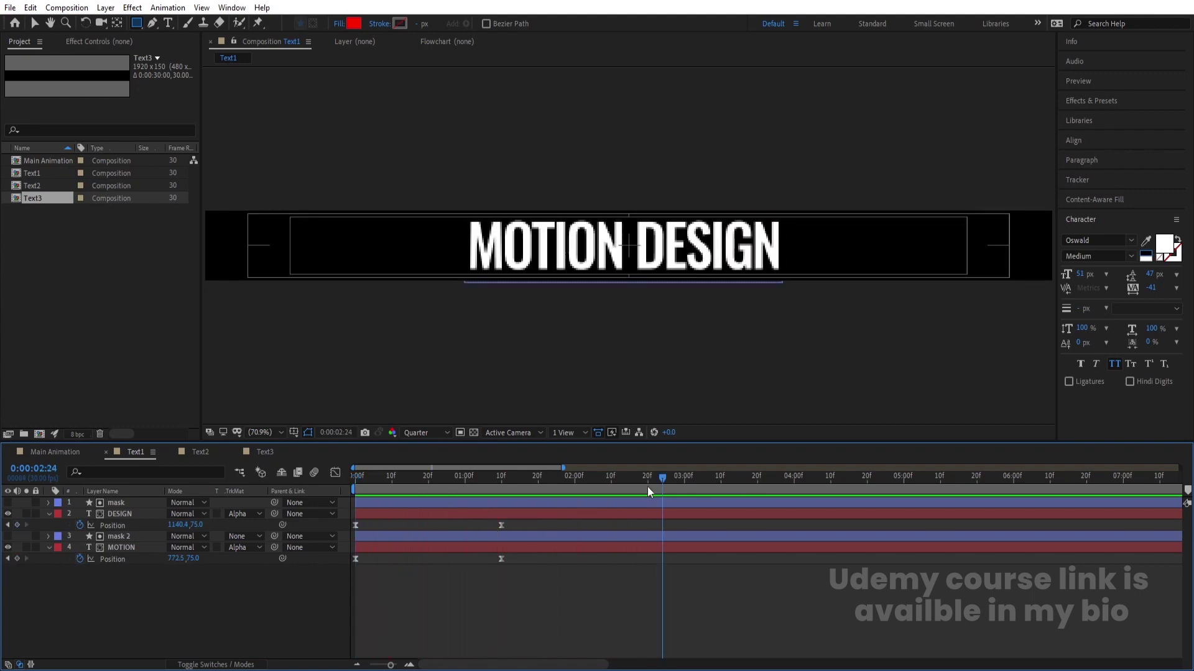
left_click_drag(663, 489, 683, 497)
left_click(115, 514)
left_click(118, 548, "ctrl")
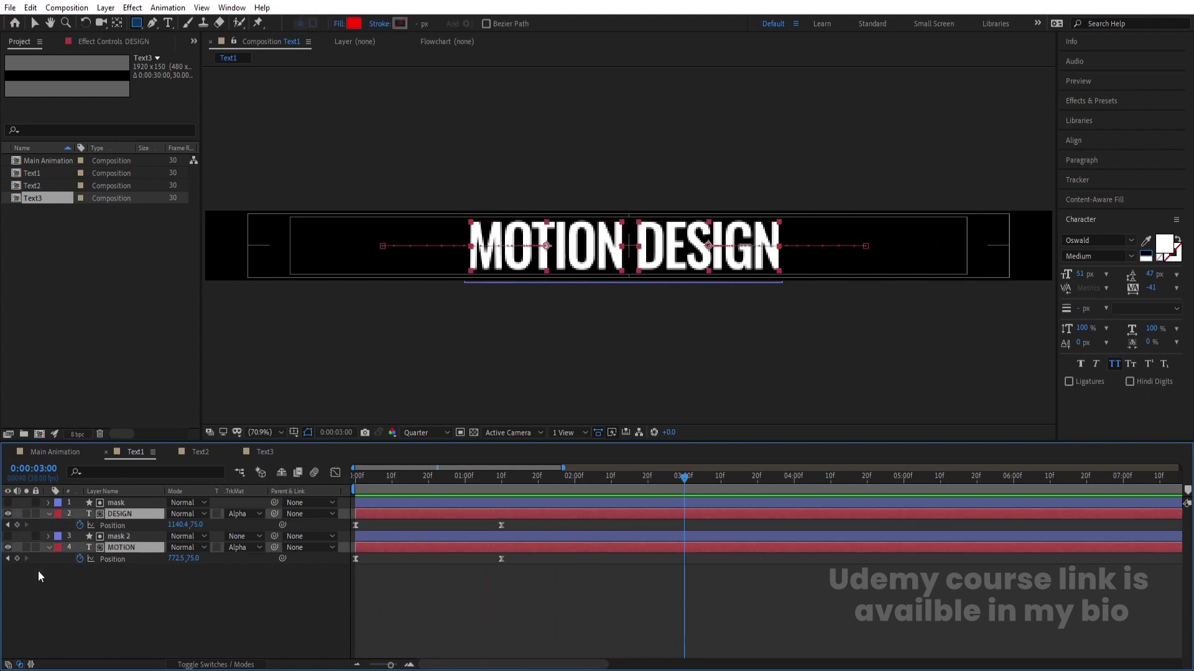
left_click(17, 559)
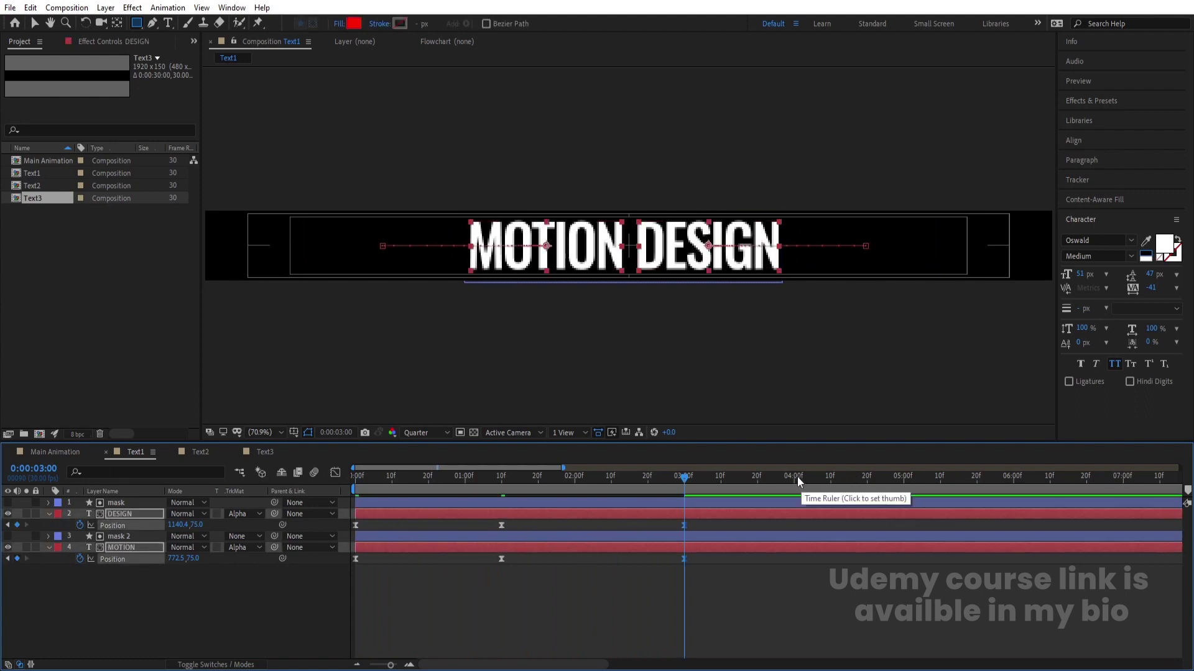
At 0:00:04:10 in Text1, move MOTION straight up to about y -56 and DESIGN straight down to about y 209
left_click(819, 480)
left_click_drag(820, 481, 831, 485)
left_click(173, 603)
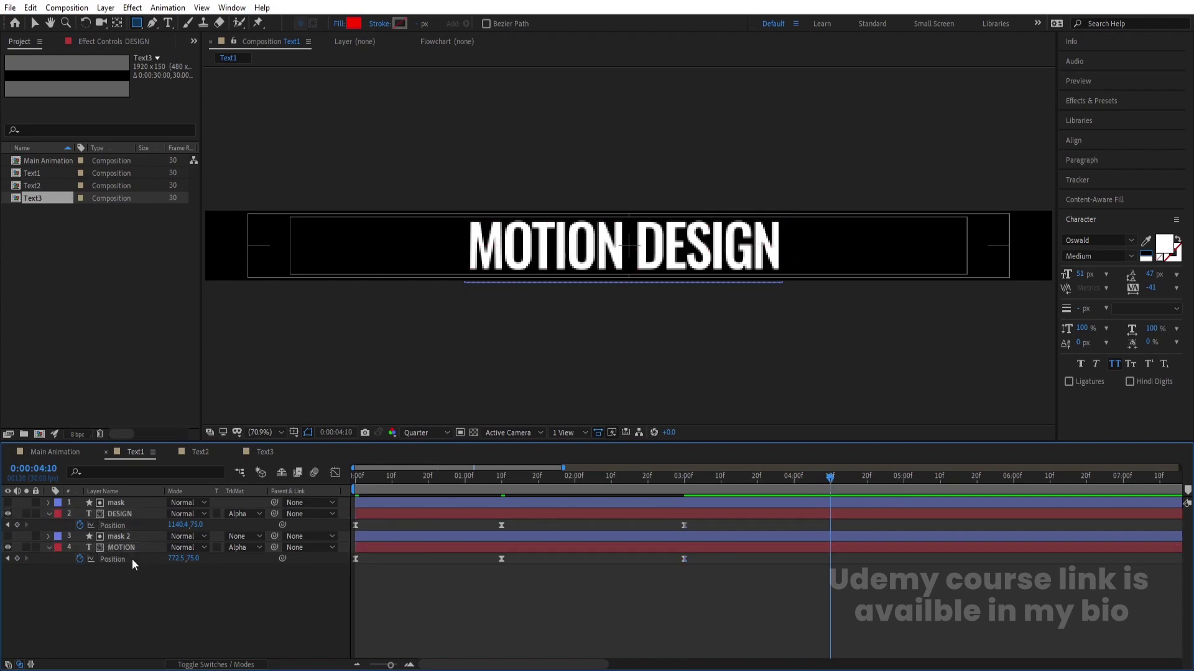
left_click(118, 550)
key("v")
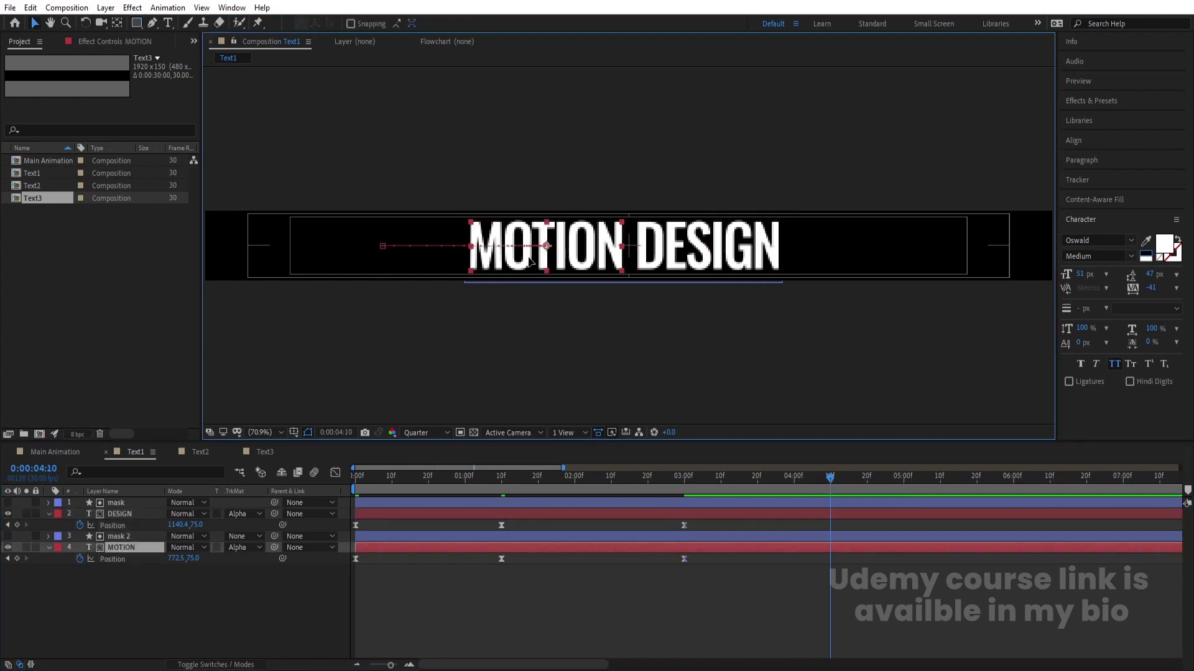
left_click_drag(547, 257, 547, 195)
left_click(654, 251)
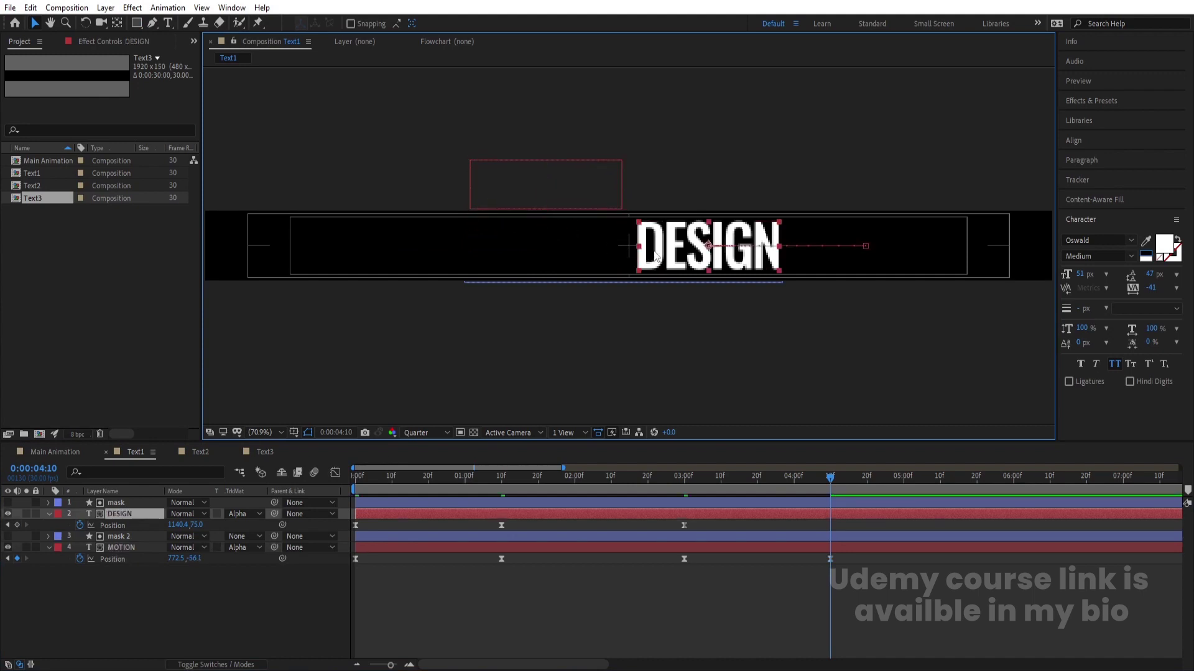
left_click_drag(654, 252, 657, 314)
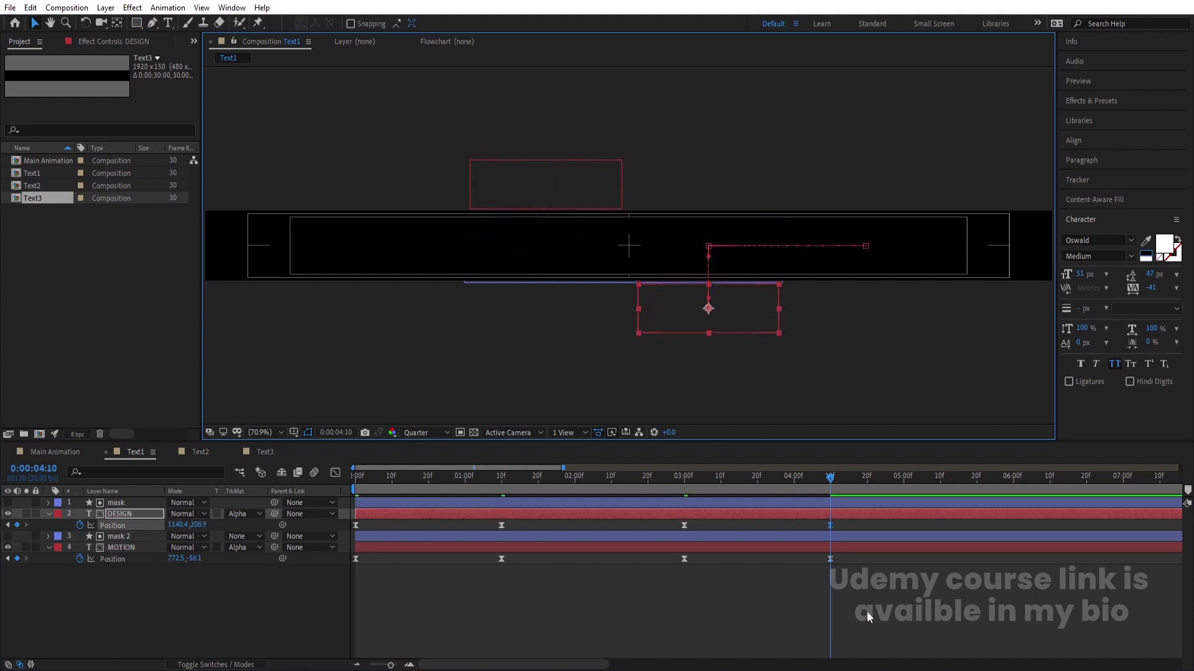
Ease both words out of the 0:00:03:00 Position keyframes with 100% influence in the Text1 speed graph, and preview the exit
left_click_drag(867, 611, 670, 475)
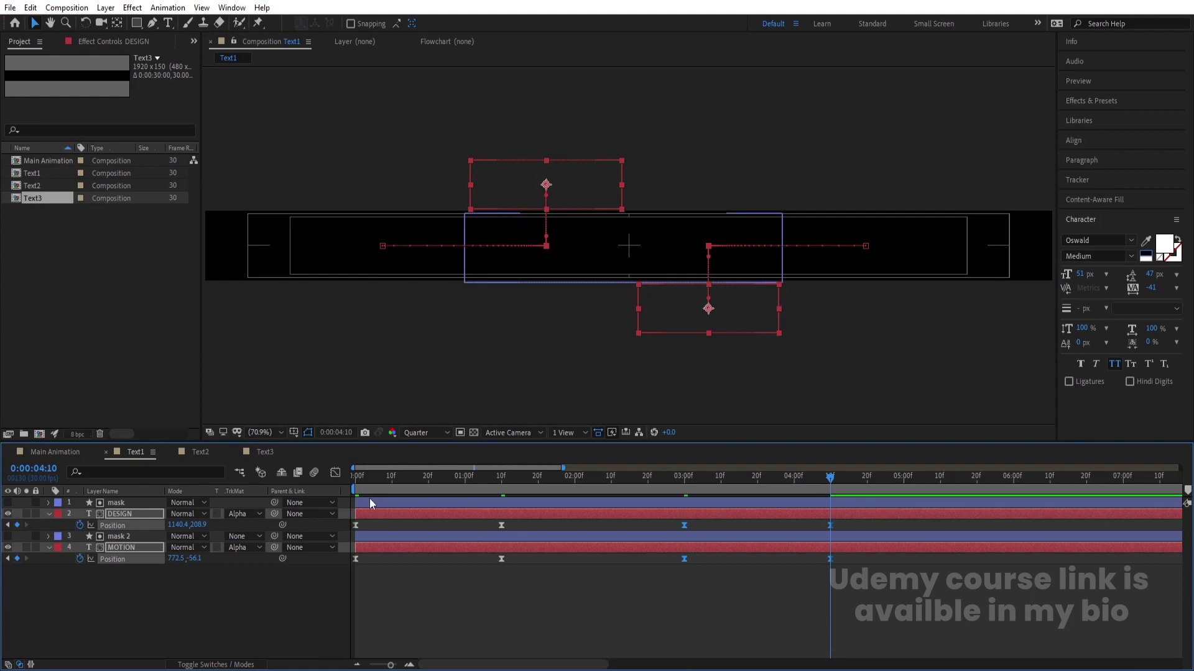
left_click(335, 473)
left_click_drag(653, 612, 795, 621)
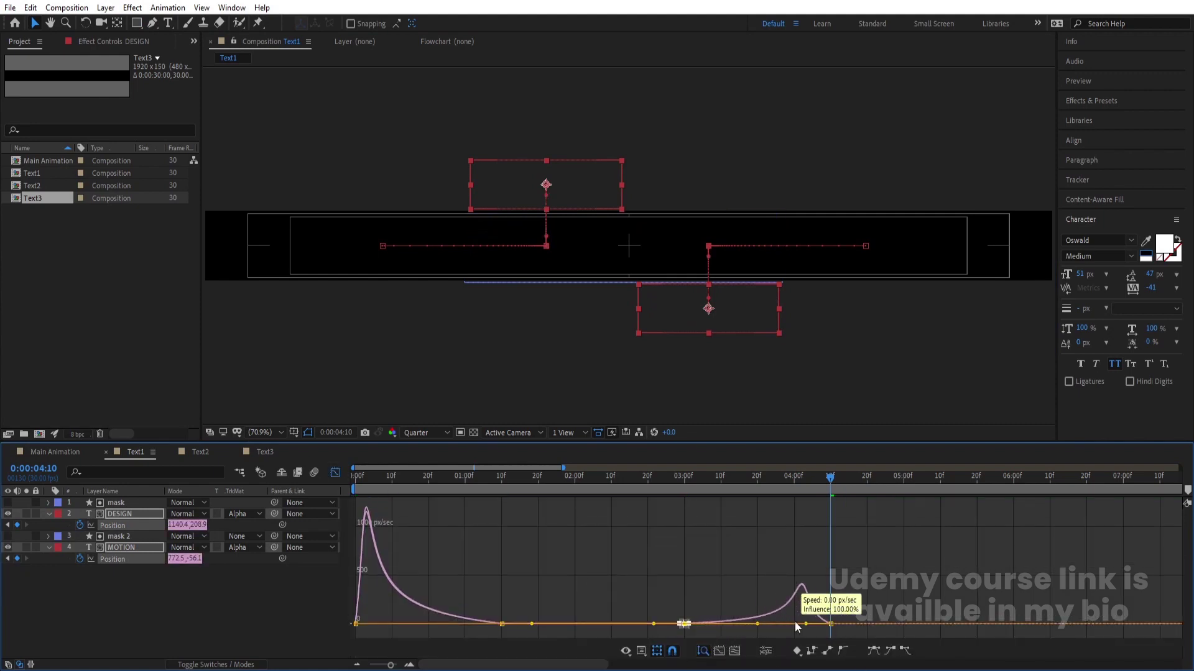
left_click(673, 484)
key("space")
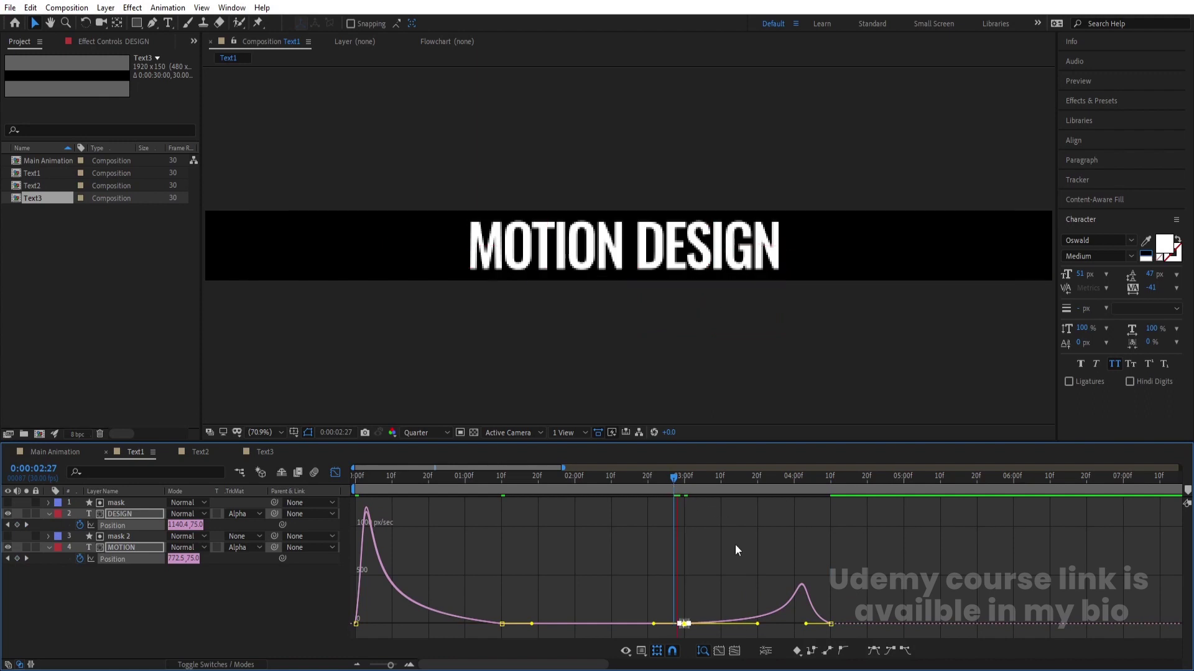
key("space")
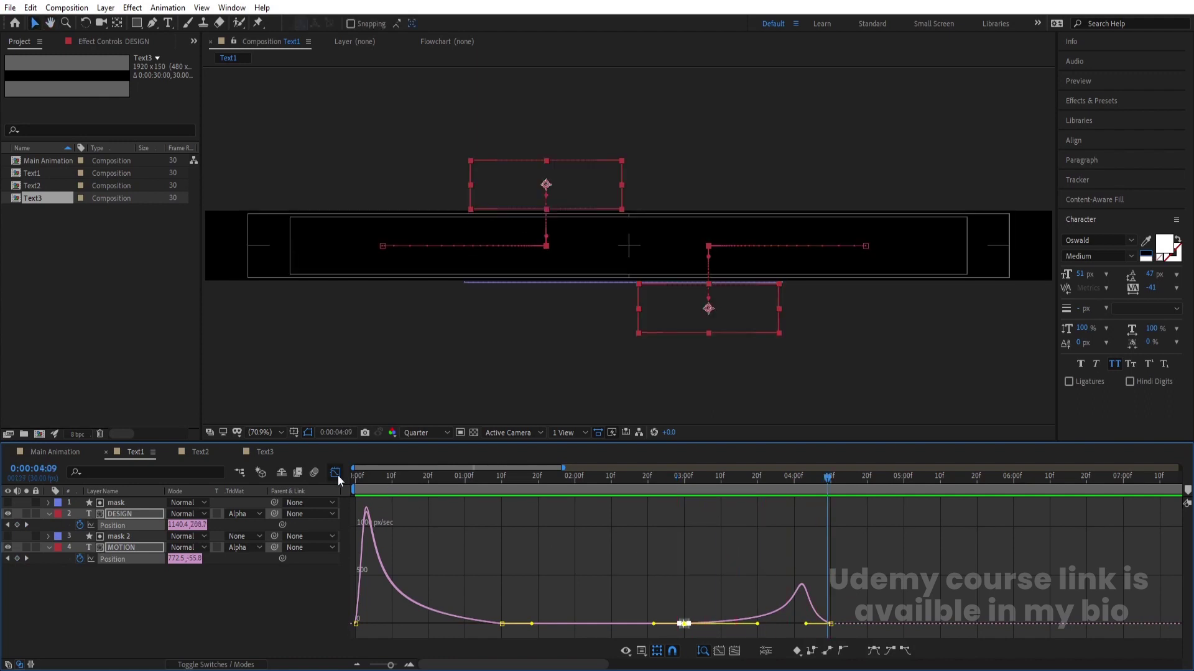
left_click(335, 473)
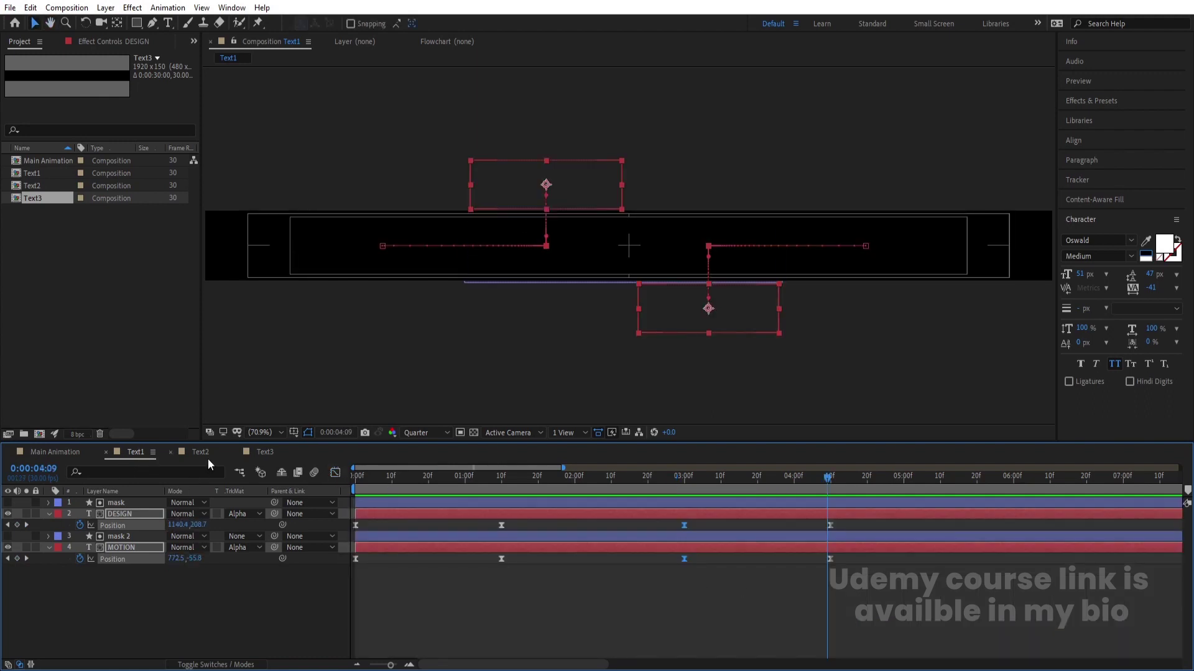
In Text2, add Position keyframes for the DESIGN and MOTION layers at 0:00:03:00
left_click(208, 460)
key("shift+F3")
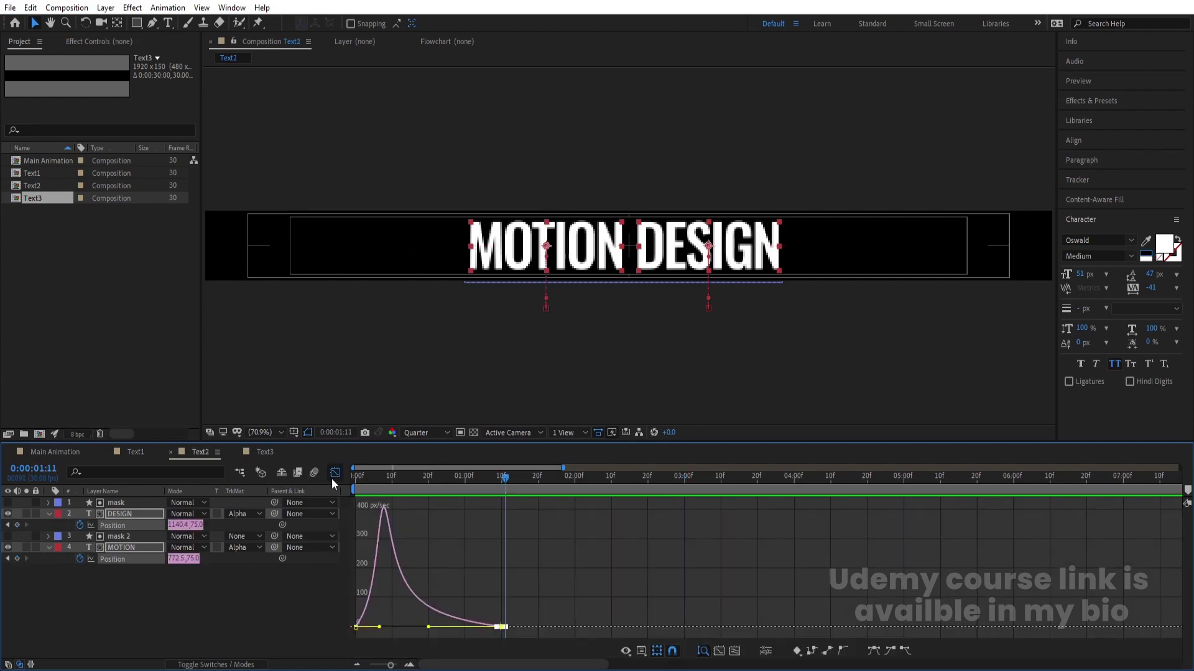
left_click(332, 476)
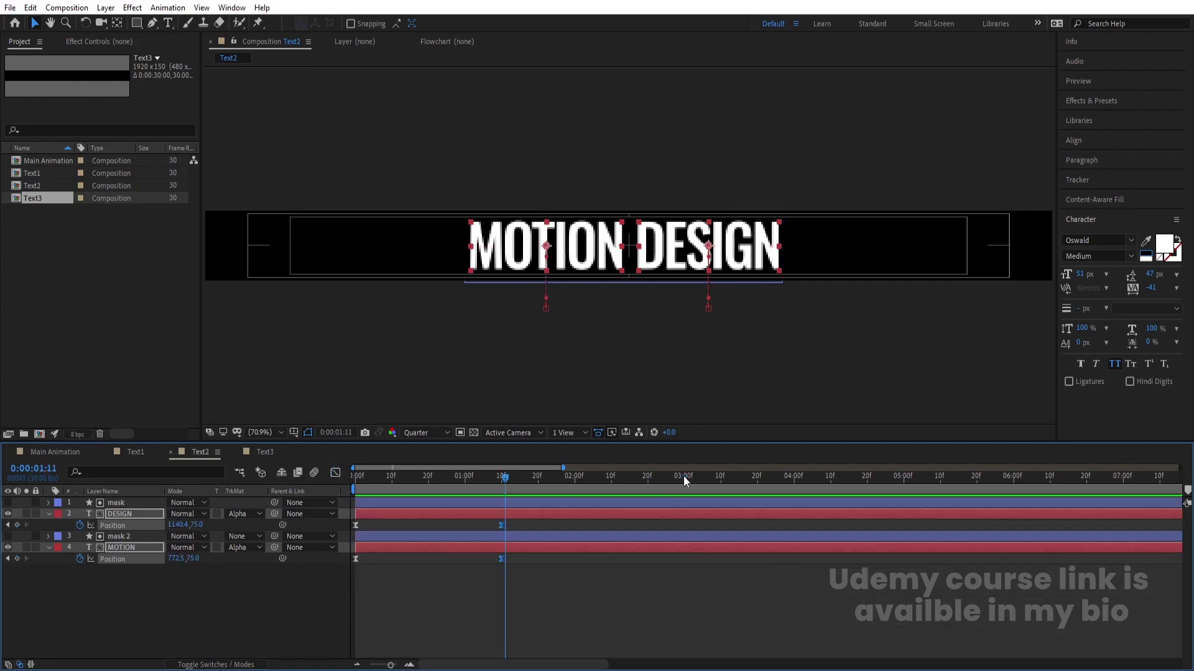
left_click(684, 476)
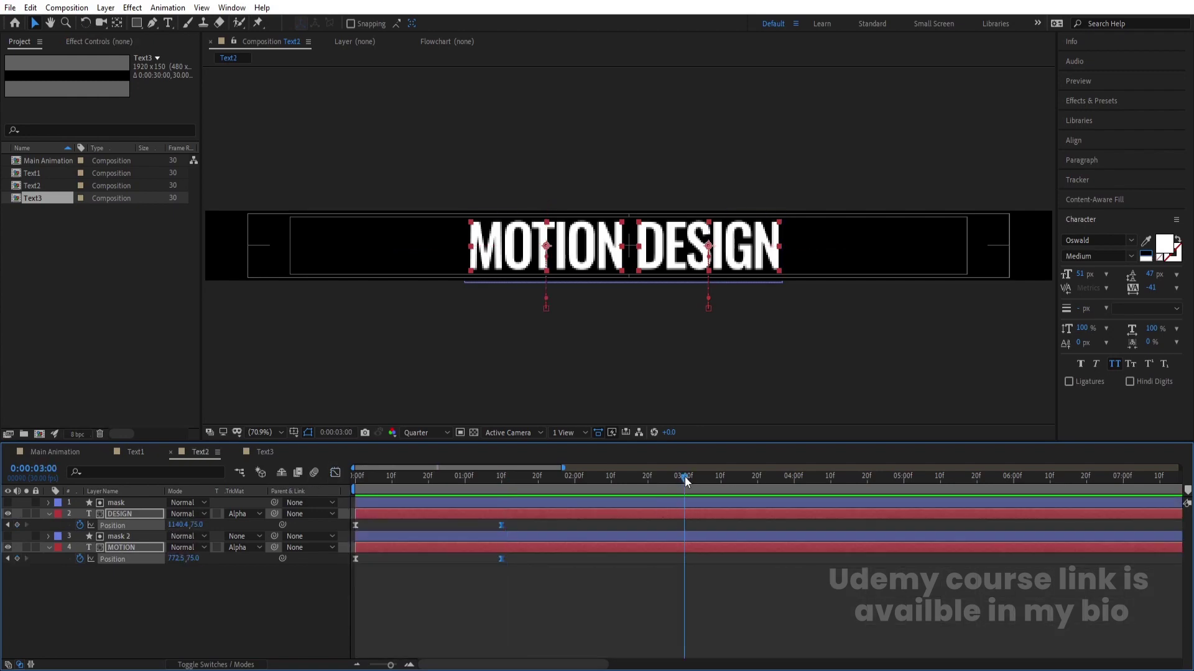
left_click(17, 525)
At 0:00:04:10 in Text2, move both words straight up out of the mask to about y -53
left_click(829, 483)
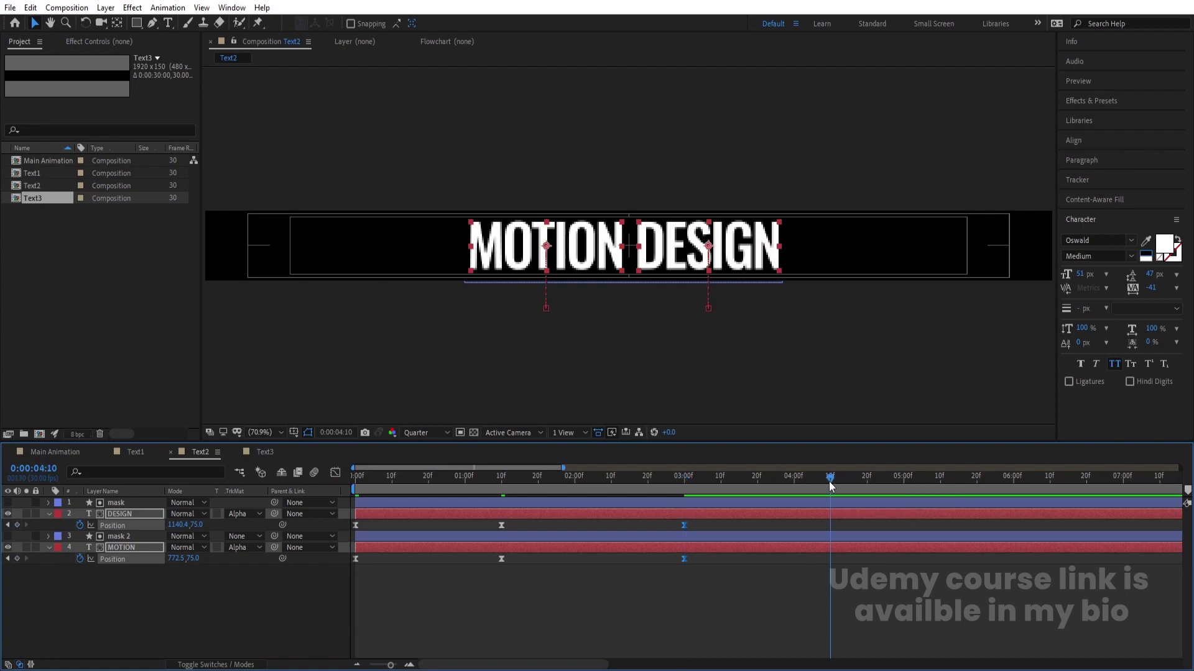
left_click(763, 594)
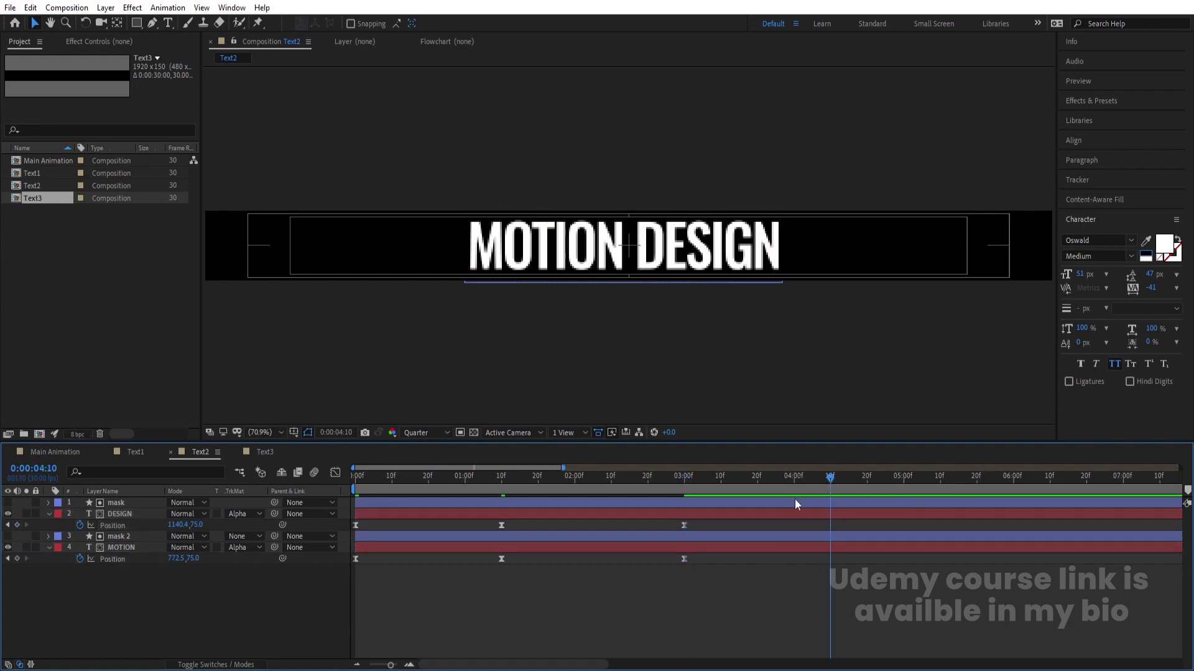
left_click(784, 515)
left_click(776, 547, "ctrl")
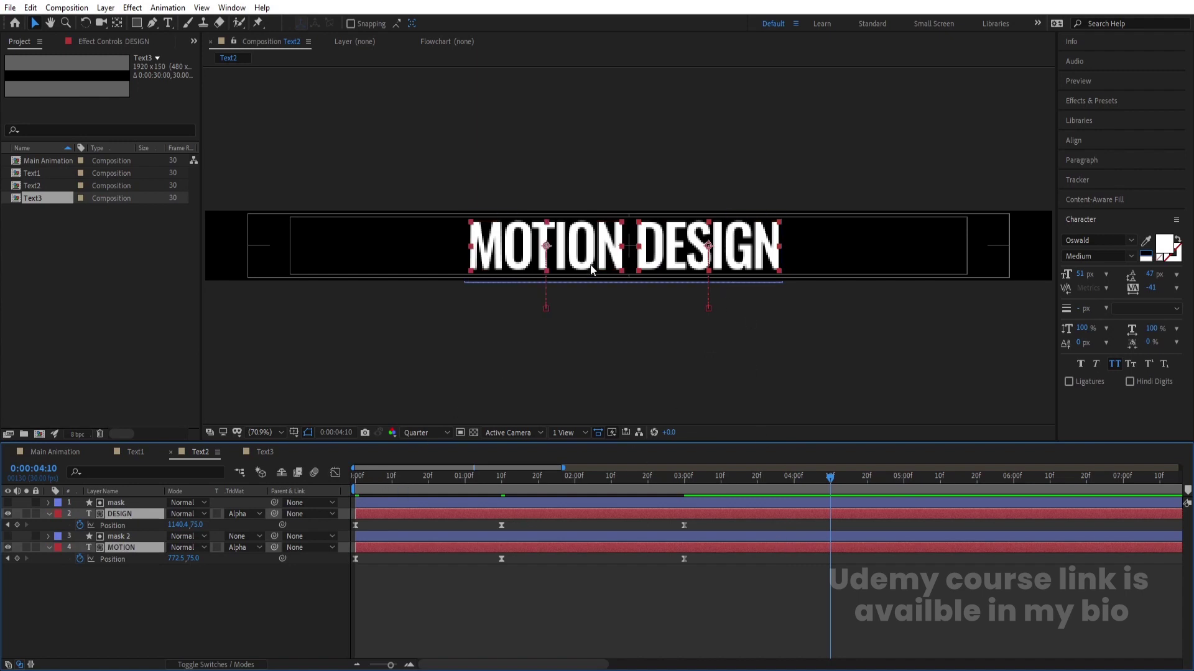
left_click_drag(590, 265, 589, 200)
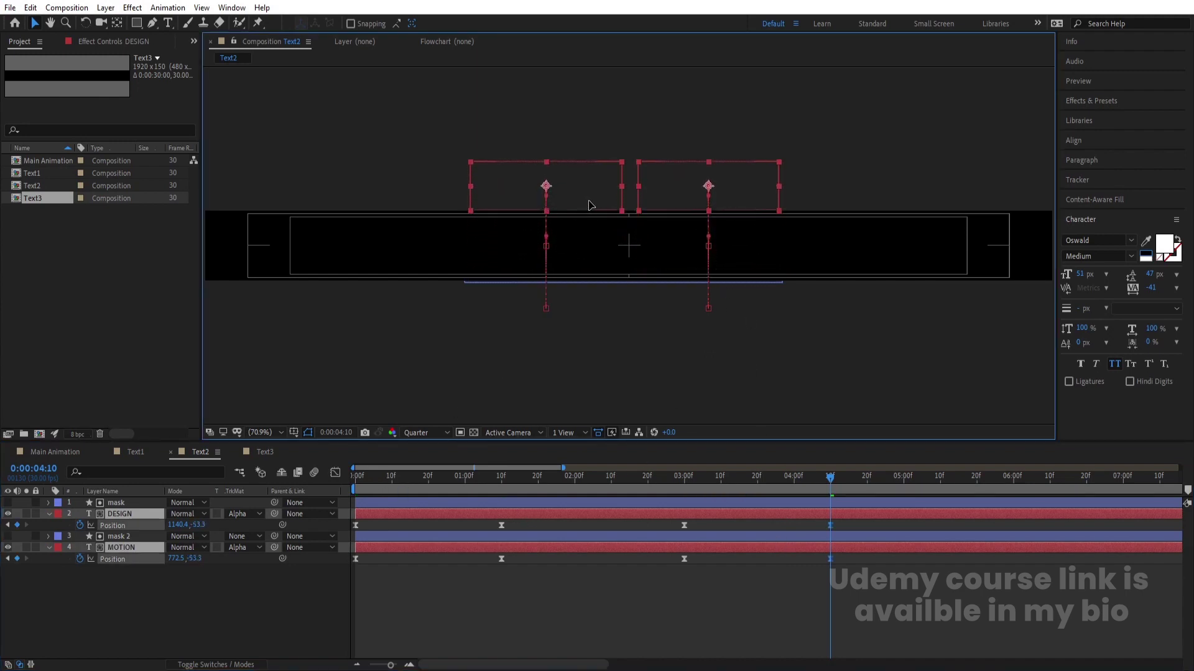
Ease both words out of the 0:00:03:00 Position keyframes in the Text2 speed graph so the exit starts slowly and ends fast
left_click_drag(894, 625, 671, 484)
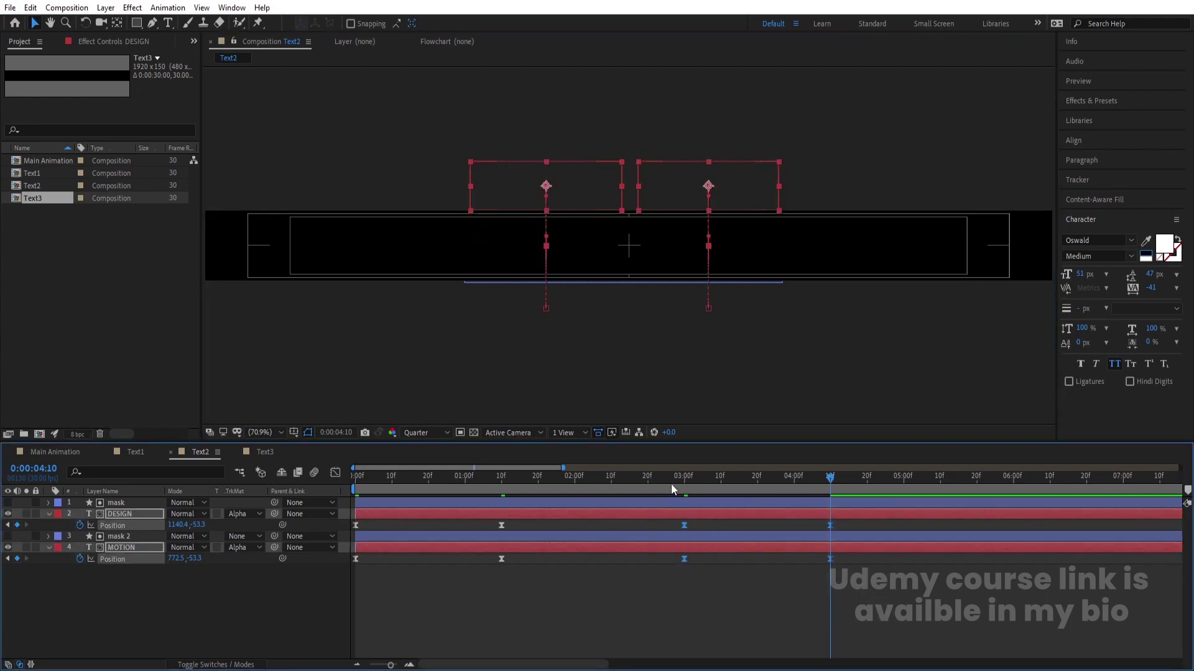
left_click(335, 474)
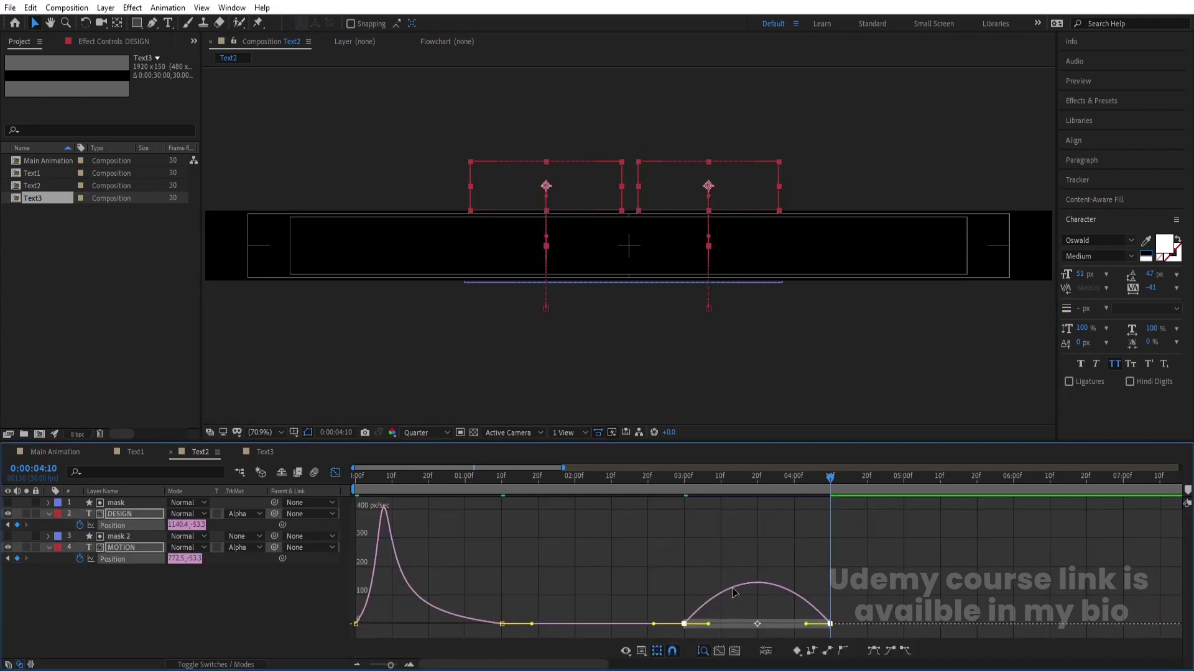
left_click_drag(661, 561, 764, 621)
left_click(334, 474)
left_click(682, 483)
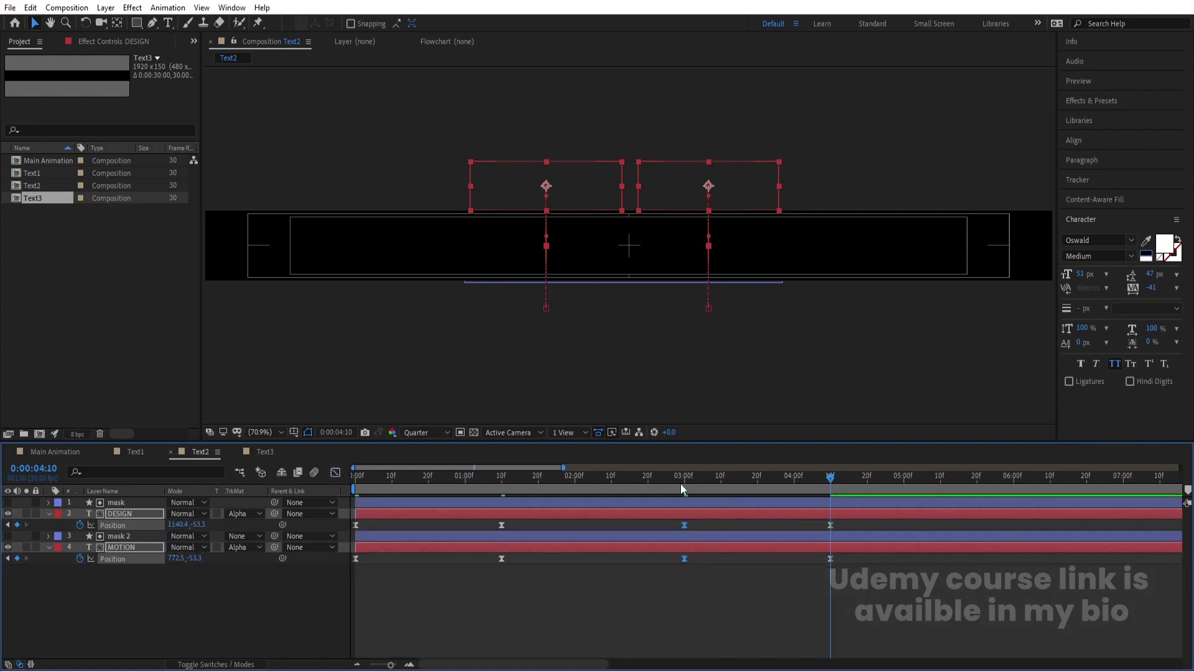
In Text3, add Position keyframes for both words at 0:00:03:00, and move them straight down to about y 212 at 0:00:04:10
left_click(271, 451)
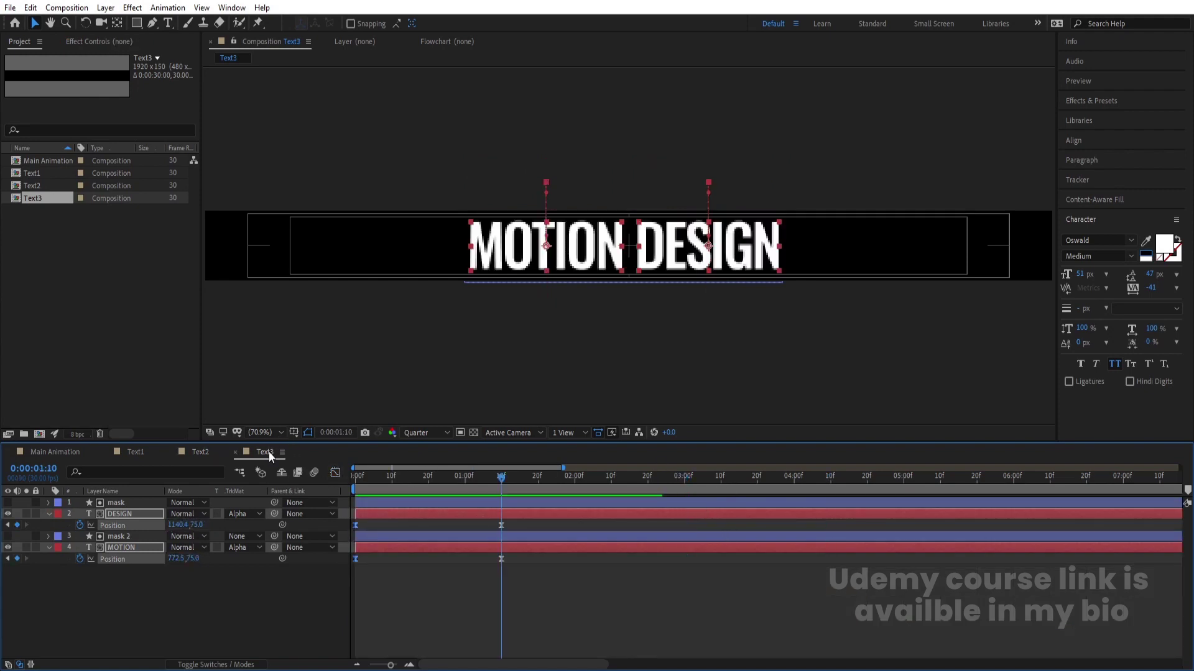
left_click(684, 477)
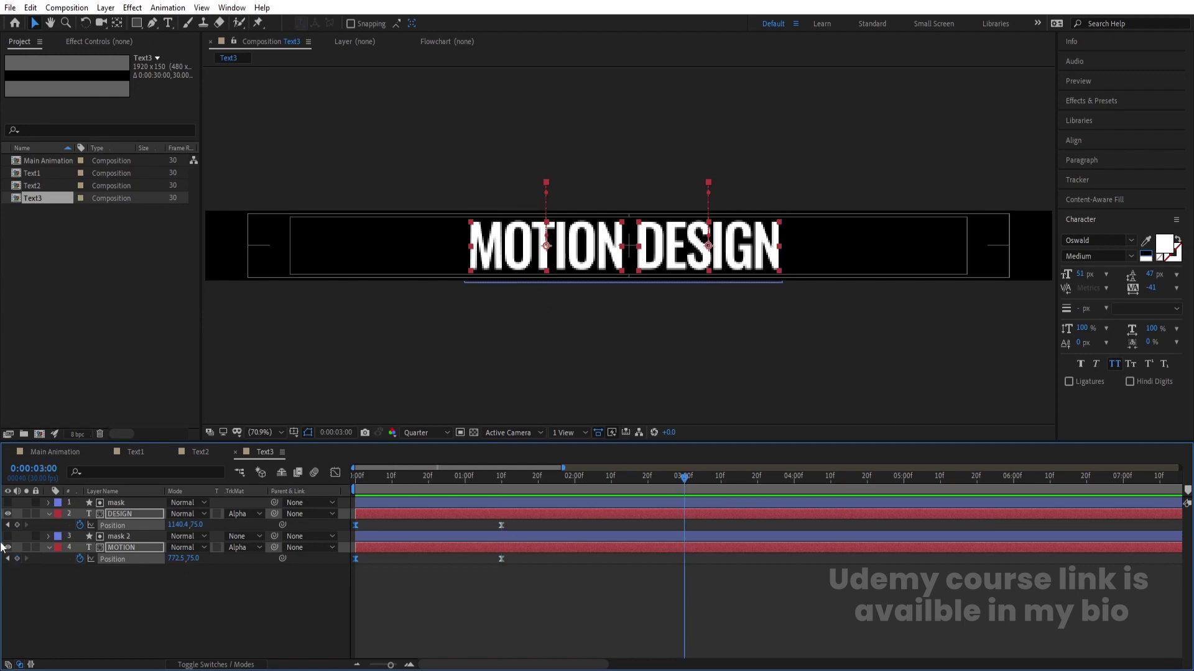
key("alt+shift+p")
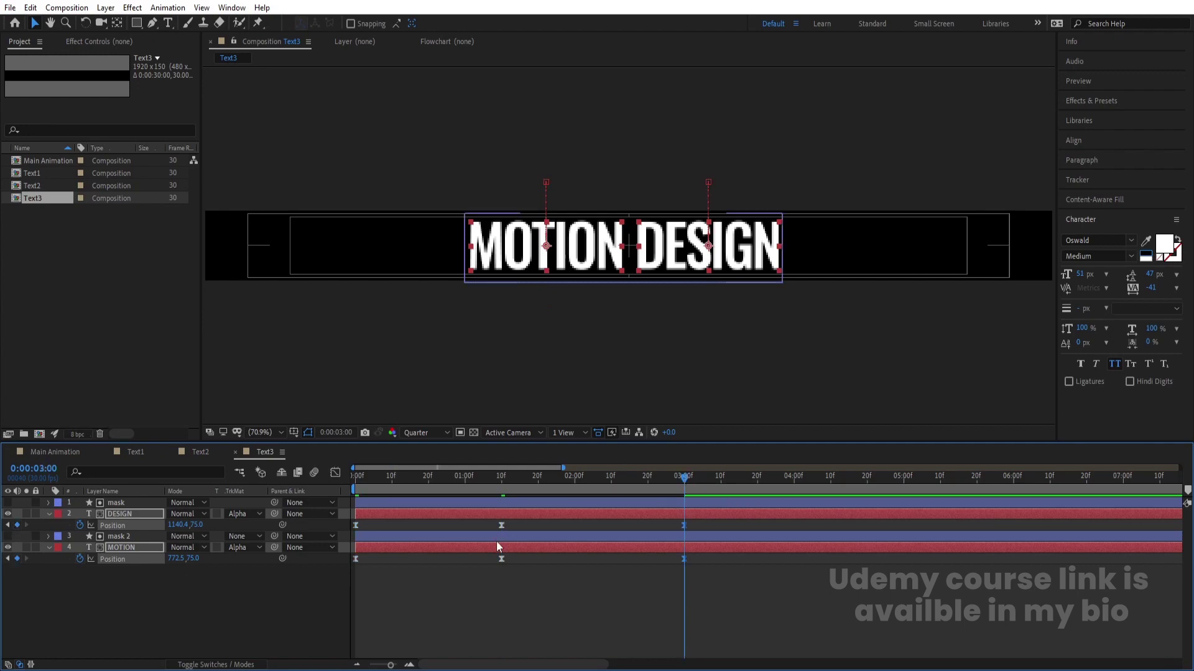
left_click(831, 476)
left_click_drag(196, 525, 257, 550)
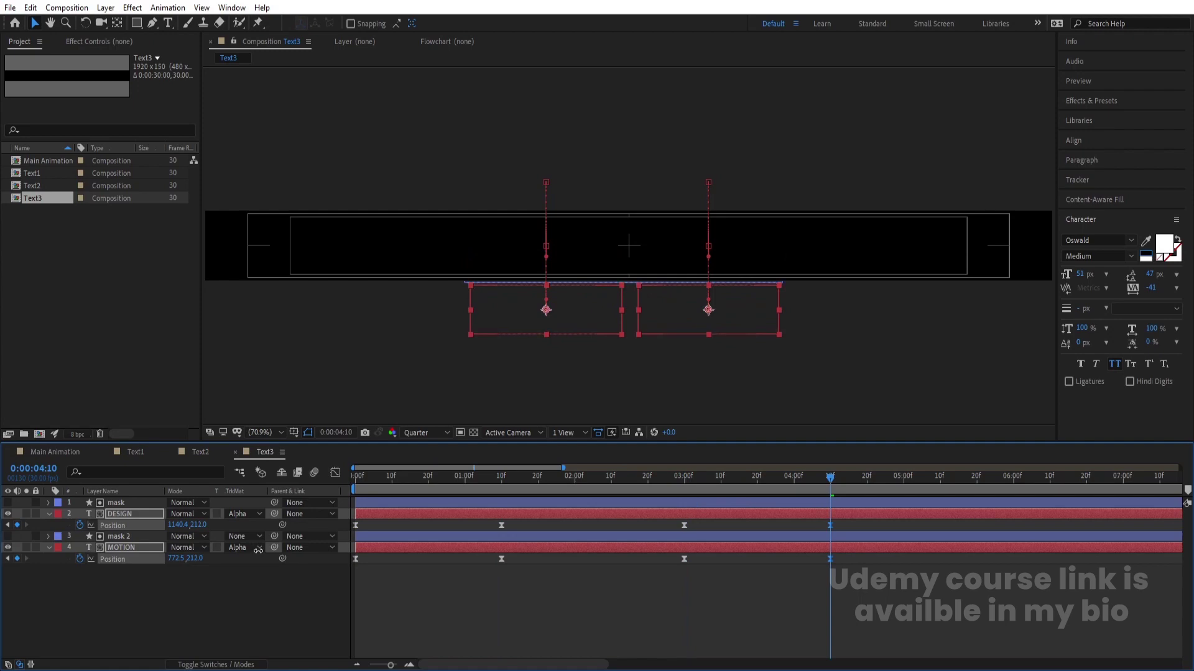
Ease both words out of the 0:00:03:00 Position keyframes in the Text3 speed graph, with the speed peaking near the end, and preview the exit
key("j")
left_click(822, 580)
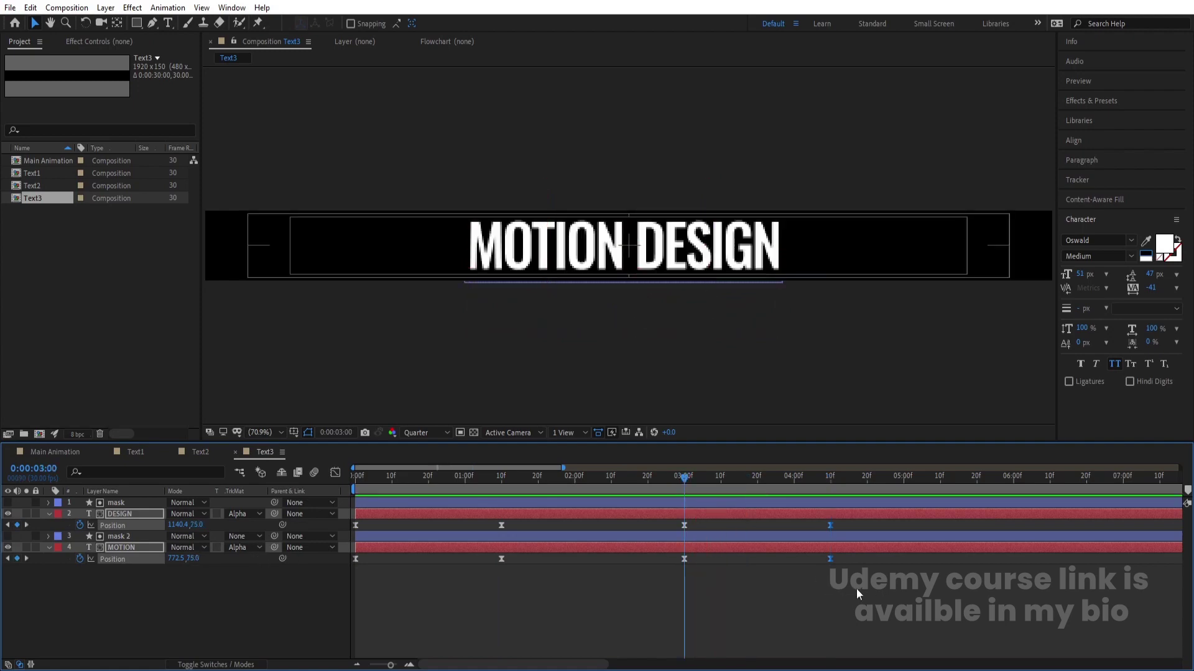
left_click_drag(856, 588, 669, 497)
left_click(335, 472)
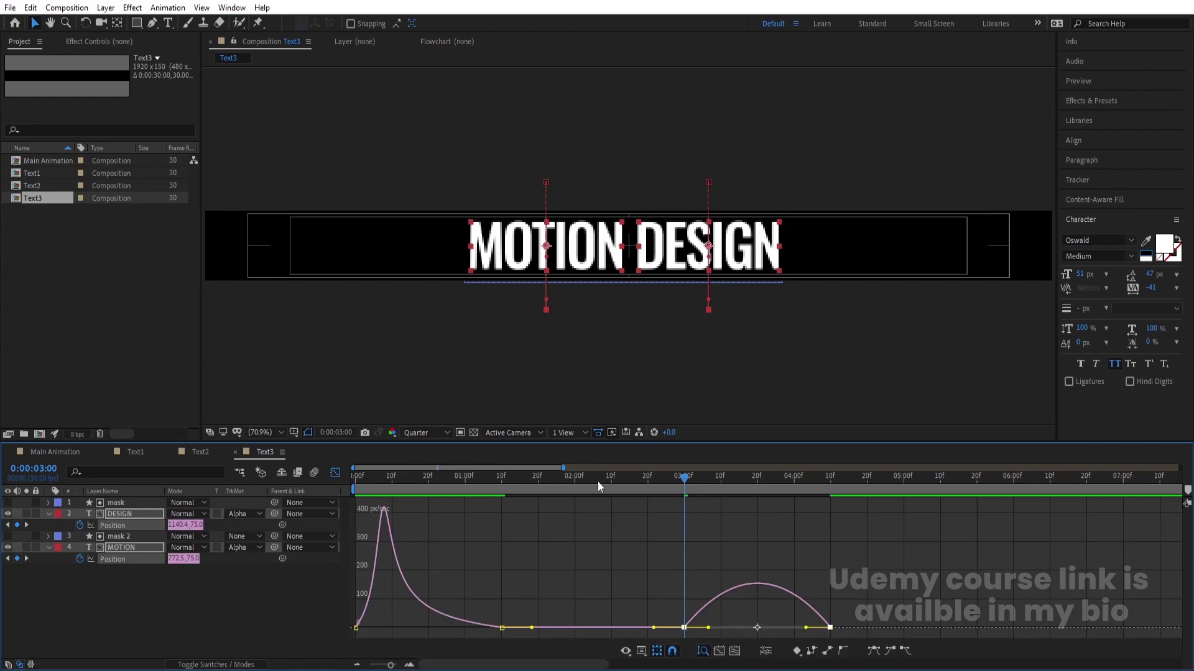
left_click_drag(659, 571, 709, 635)
key("minus")
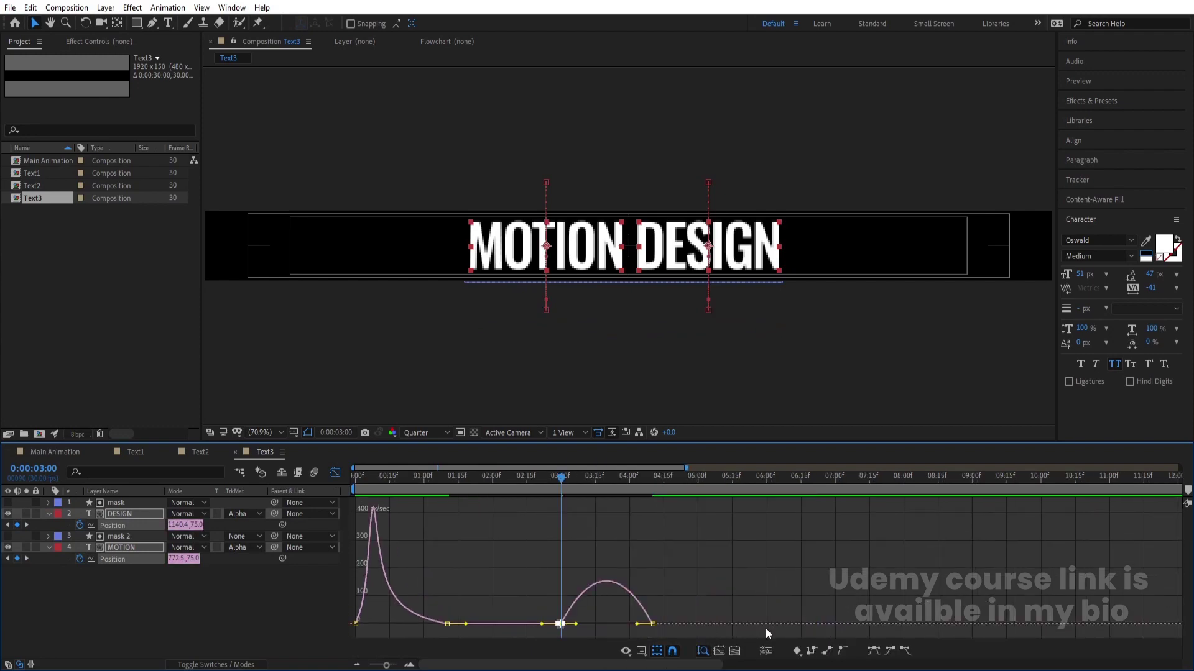
left_click_drag(576, 624, 606, 623)
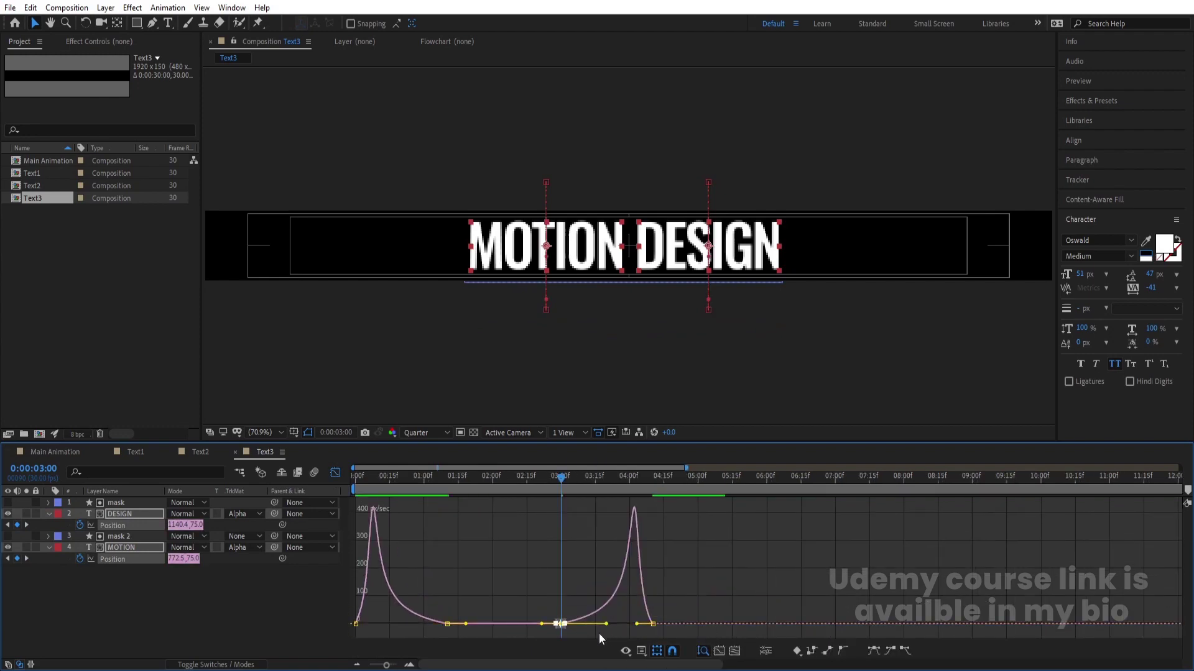
key("space")
key("space")
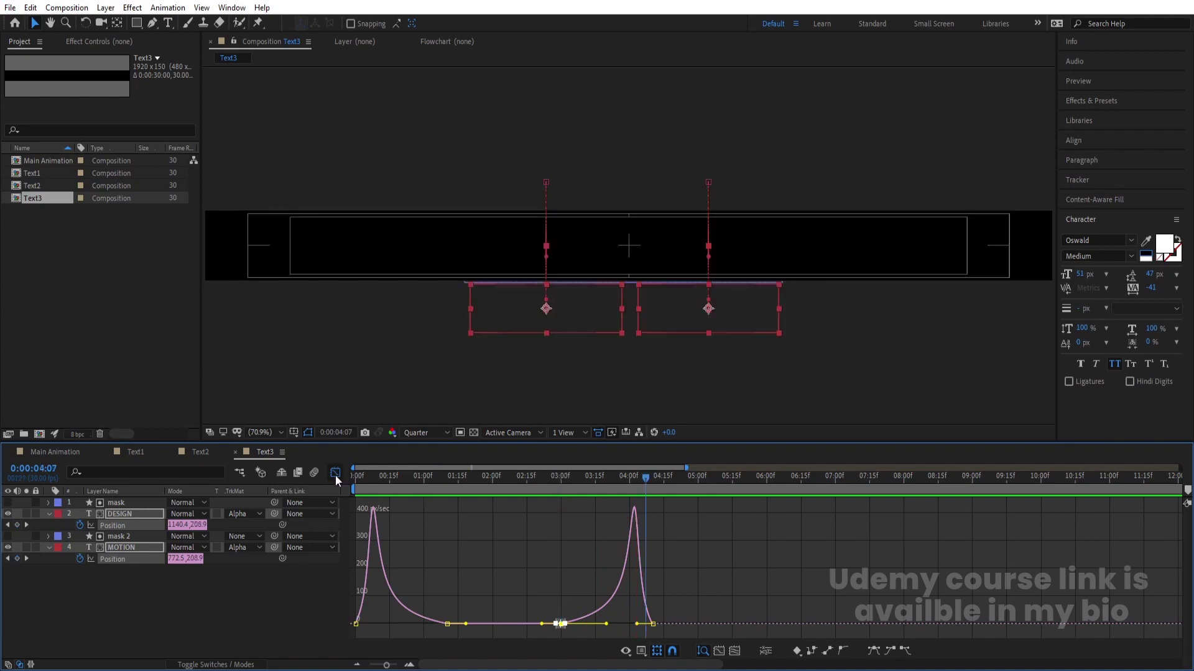
left_click(335, 473)
left_click_drag(561, 477, 105, 503)
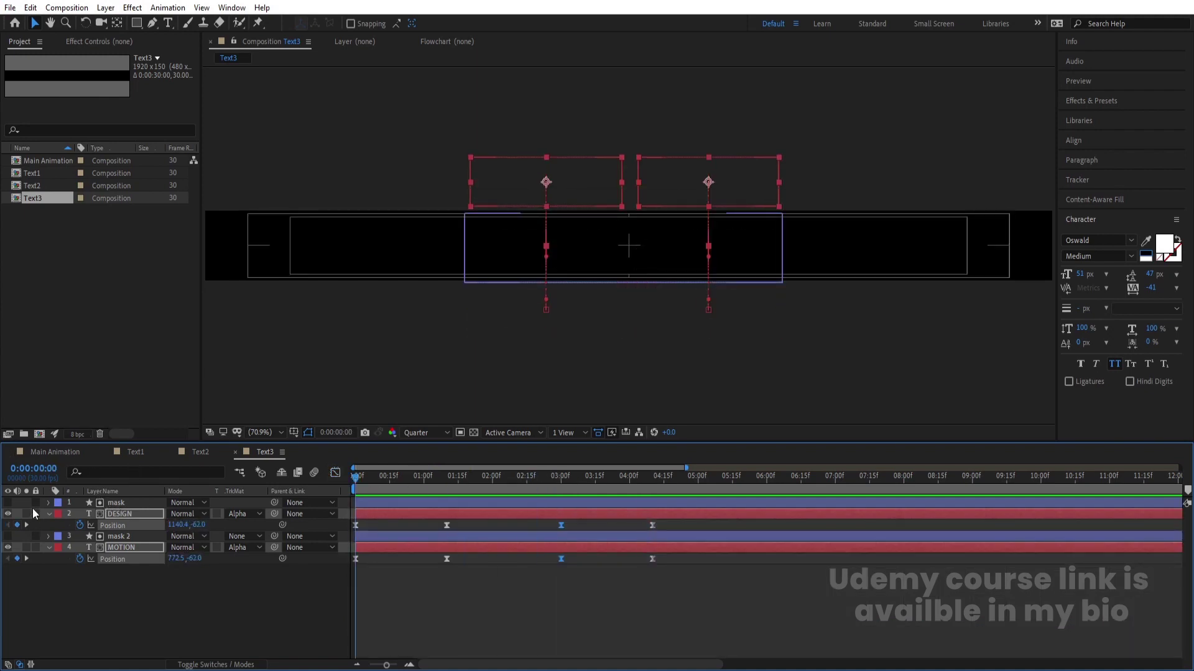
Add the Text1 composition to the Main Animation timeline and preview it up to about 0:00:01:24
left_click(36, 452)
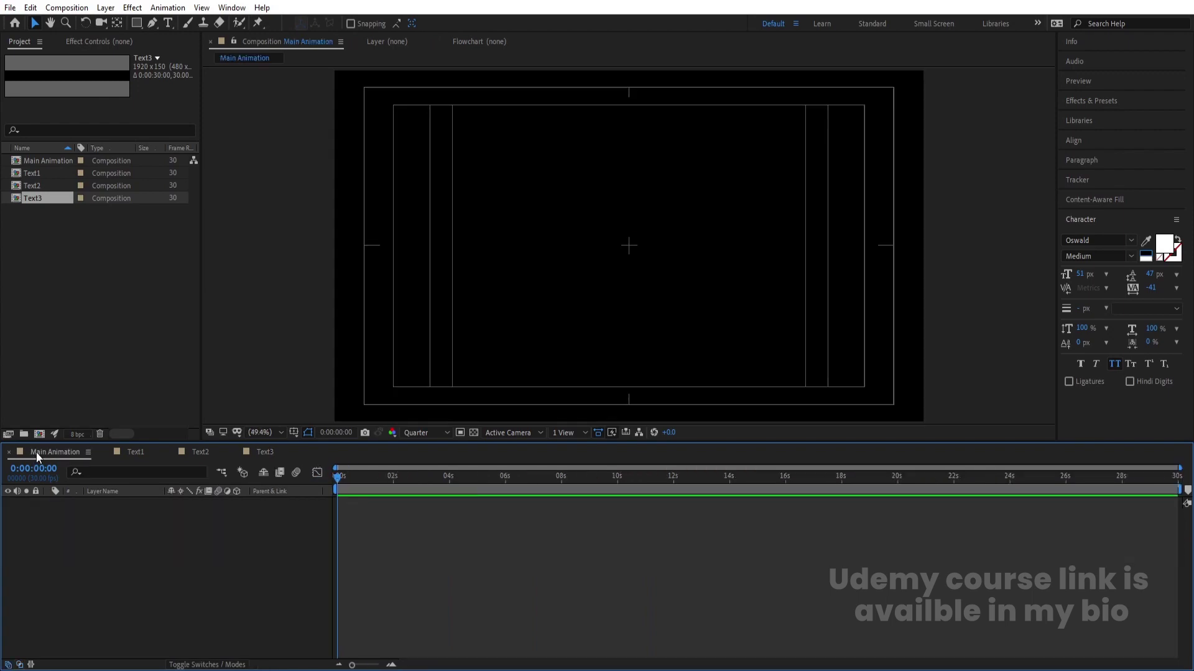
left_click_drag(35, 173, 166, 566)
key("space")
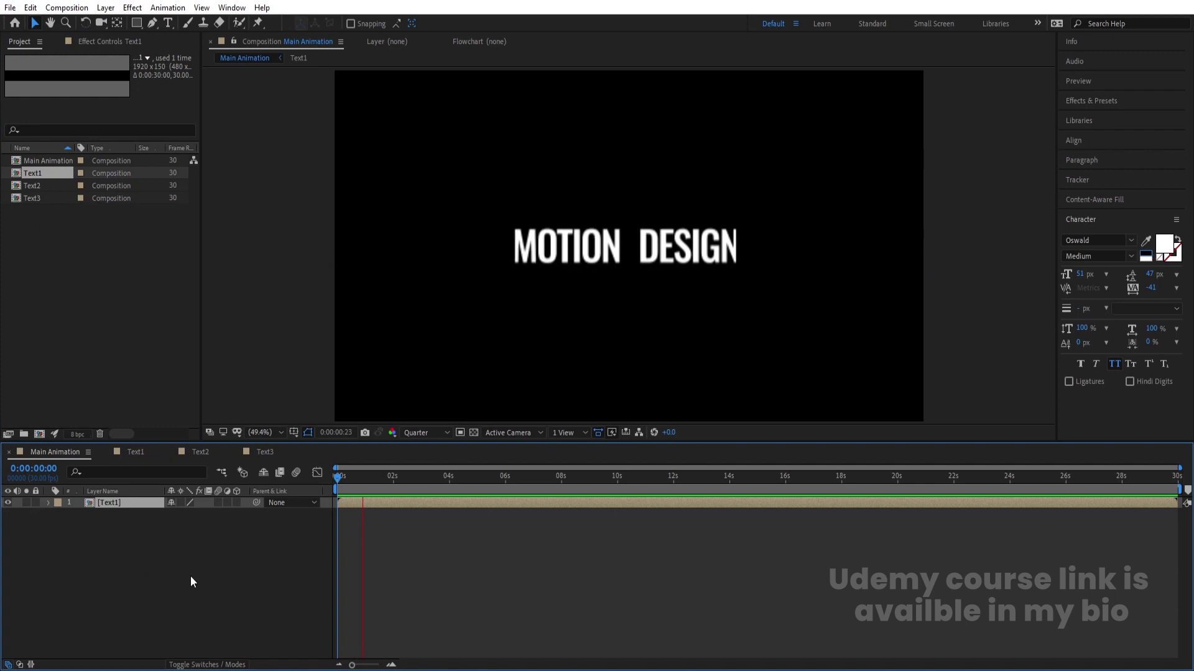
key("space")
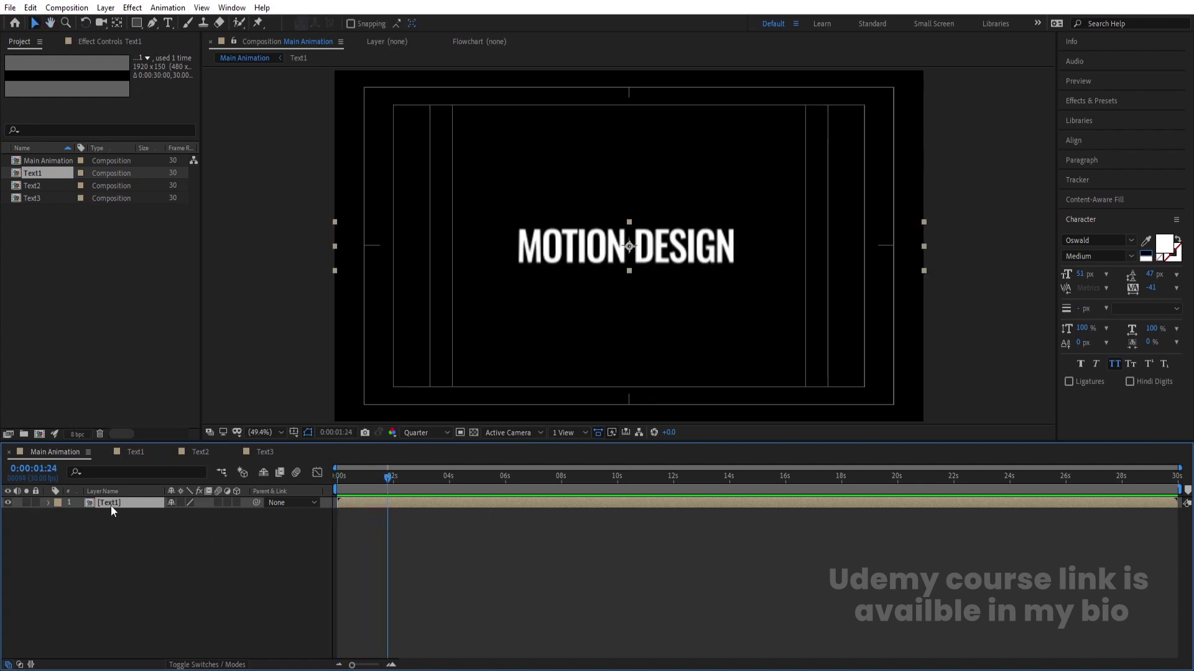
Duplicate the Text1 layer and move the copy straight up so it partly overlaps the original words
key("ctrl+d")
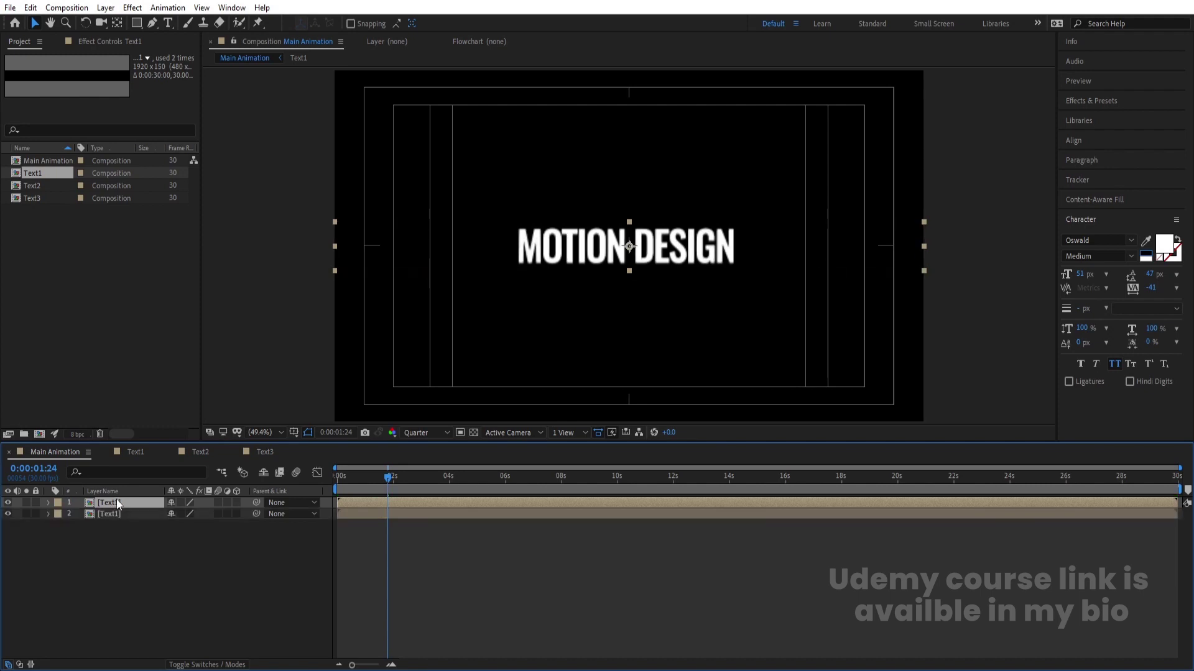
left_click_drag(549, 258, 545, 237)
scroll(597, 220, "up", 3)
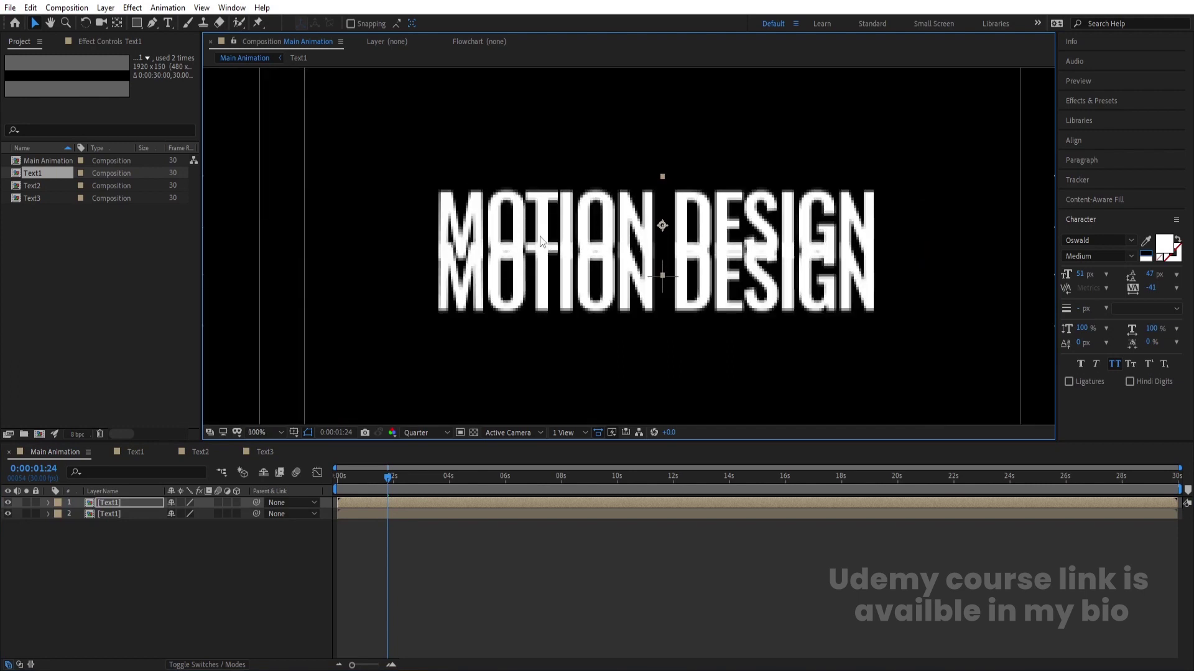
Mask the raised Text1 copy with a rectangle that cuts off the letters' lower part, and set the preview resolution to Full
left_click(137, 23)
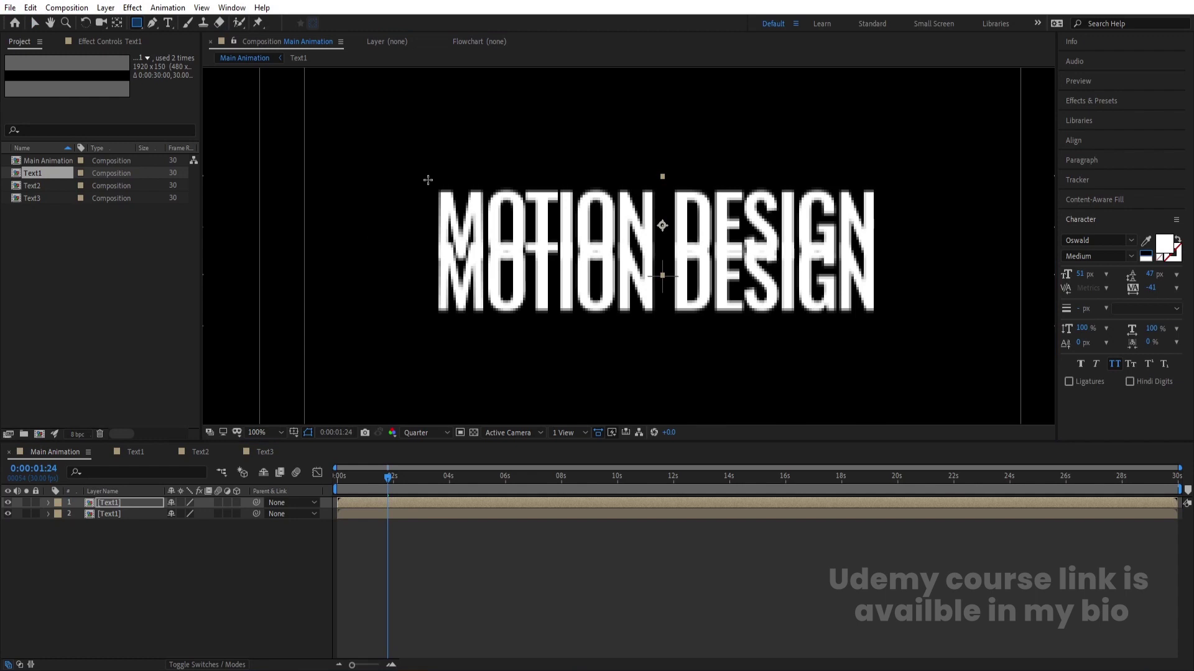
left_click_drag(428, 180, 903, 237)
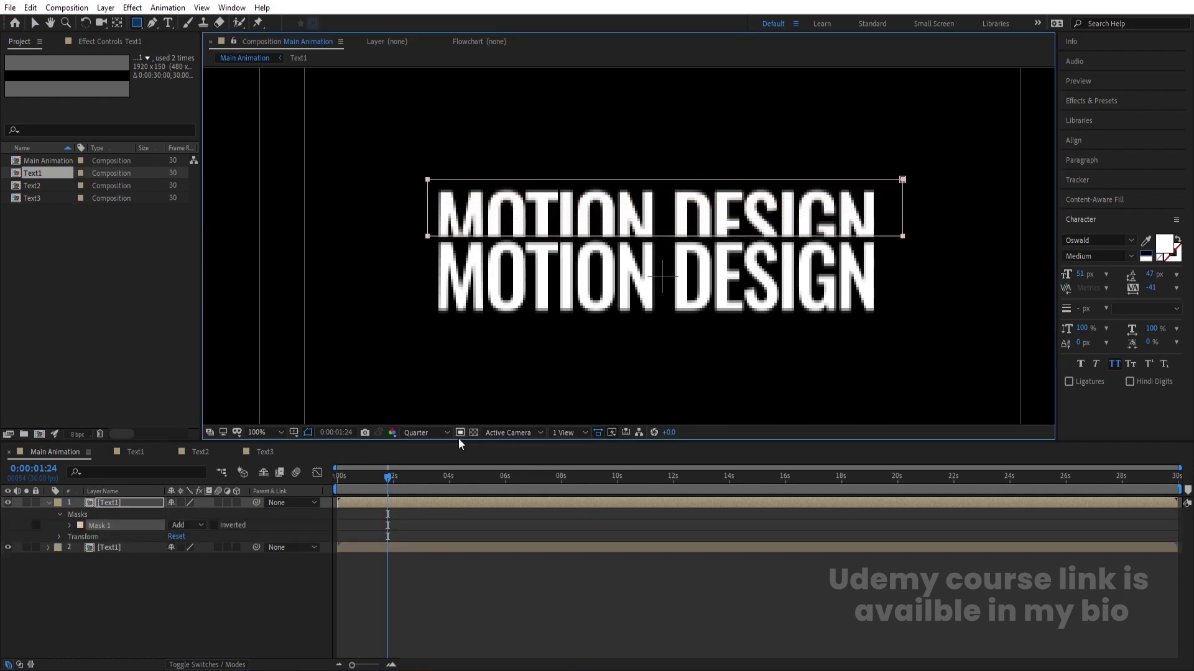
left_click(422, 433)
left_click(429, 471)
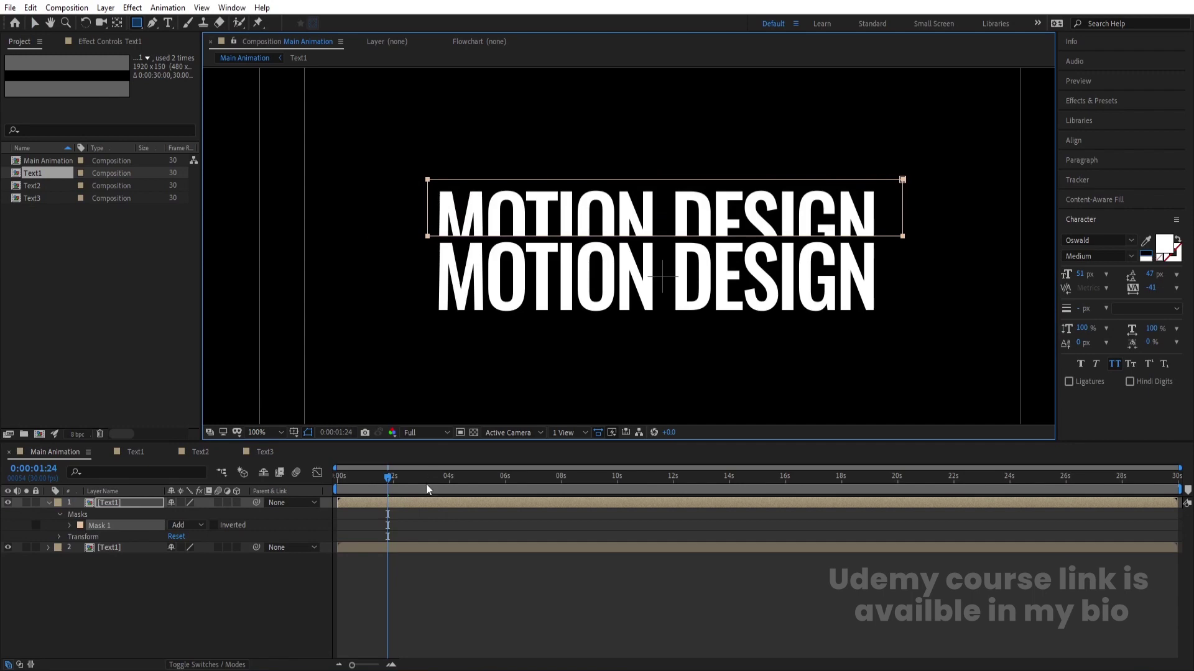
left_click(214, 607)
Duplicate the masked Text1 copy above the others and narrow its mask to a thin strip across the tops of the letters
left_click(106, 502)
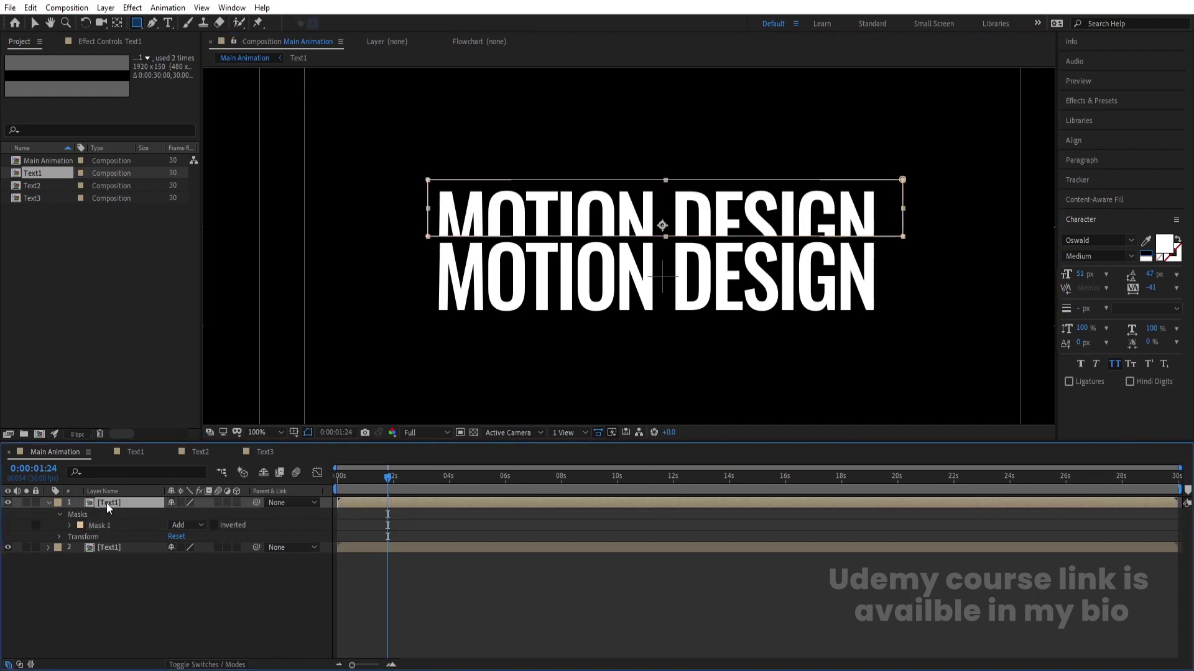
key("ctrl+d")
key("v")
left_click_drag(489, 219, 428, 200)
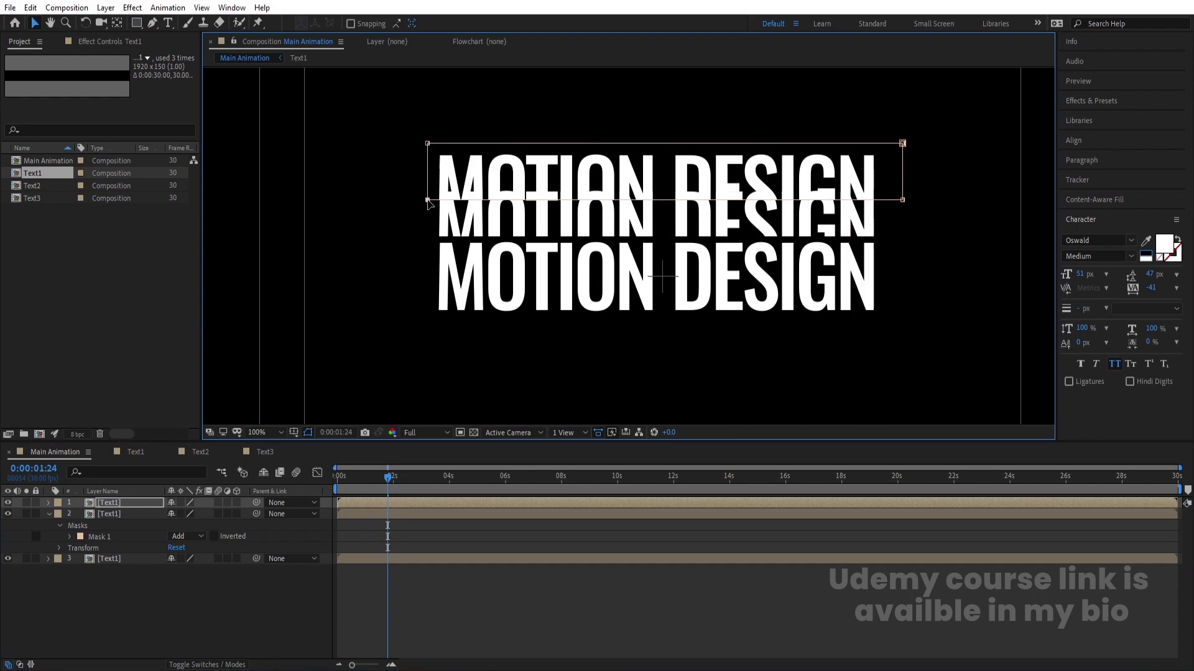
left_click_drag(905, 202, 904, 176)
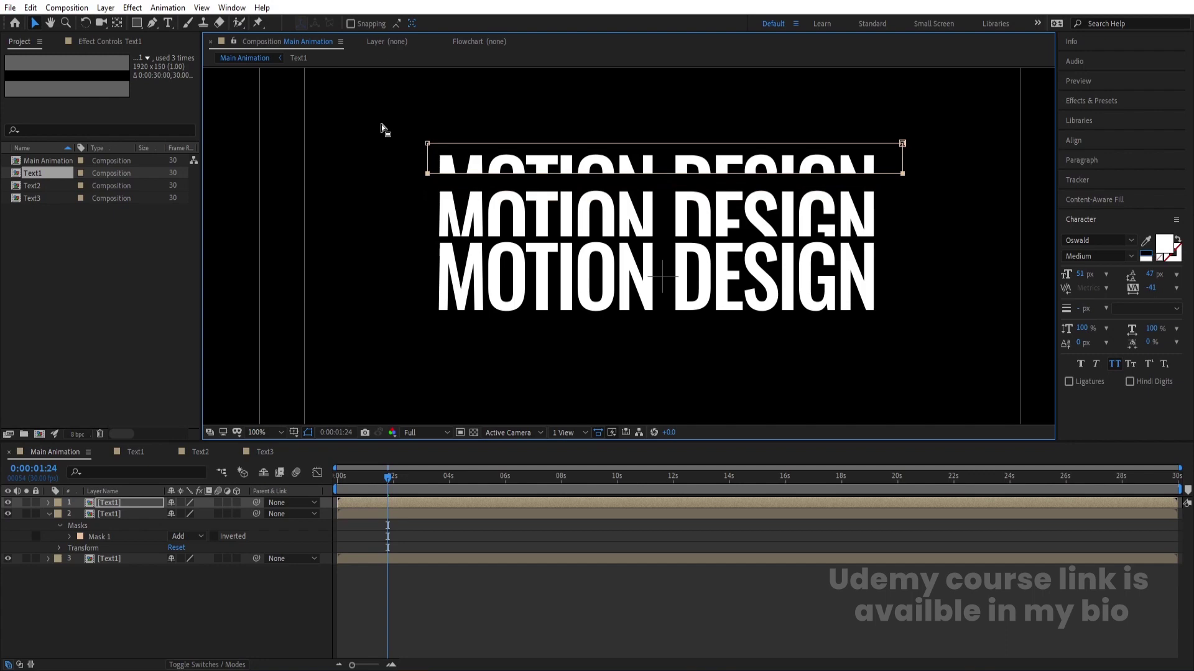
left_click_drag(381, 125, 903, 152)
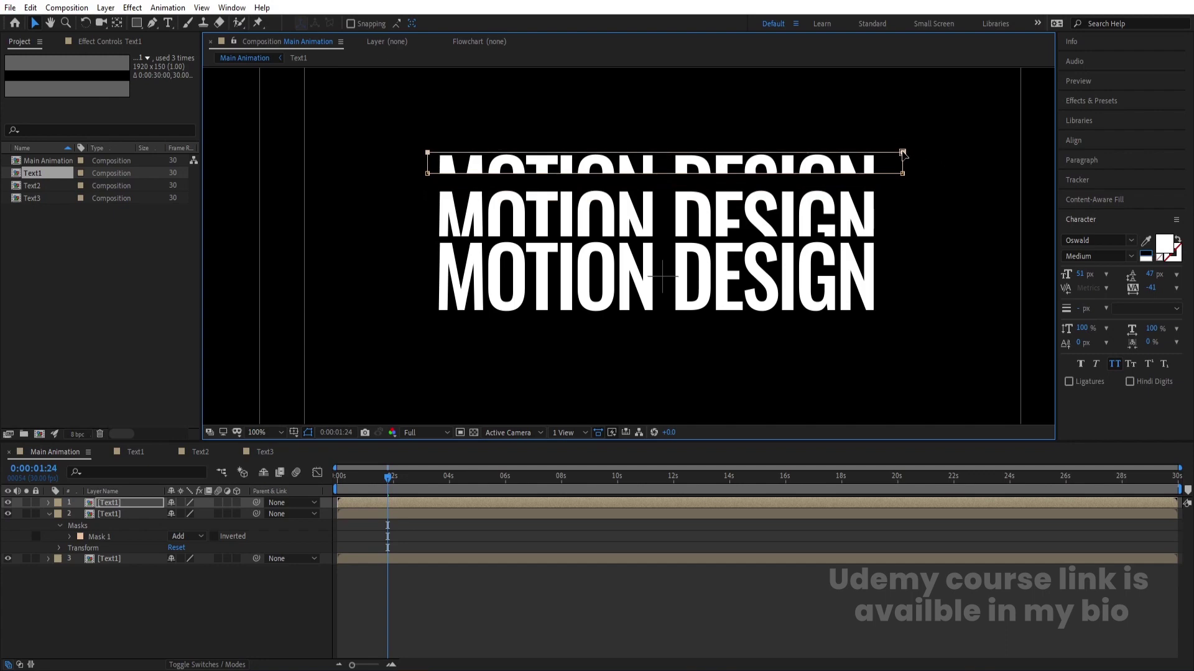
Lower the topmost Text1 strip to a Position of 960.0, 427.1 so it sits just above the next row
left_click(122, 505)
key("p")
left_click_drag(193, 513, 210, 513)
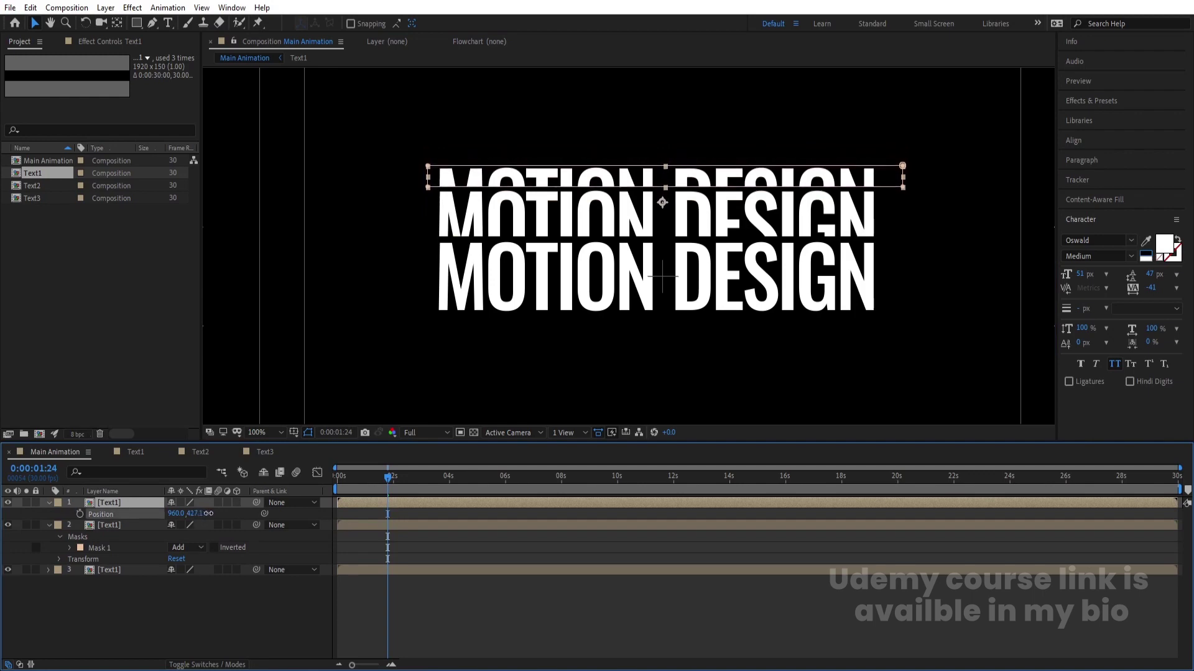
Lower the top edge of the second Text1 layer's mask to the tops of its letters, and preview the stacked rows
left_click(129, 527)
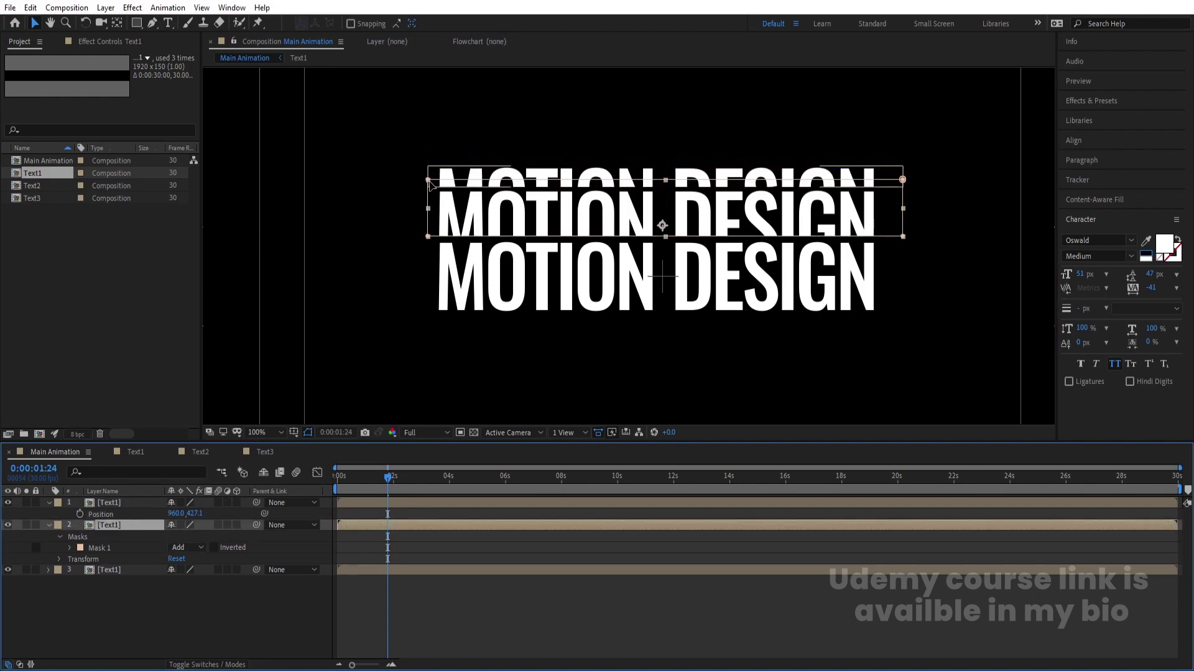
left_click(538, 188)
left_click(903, 179)
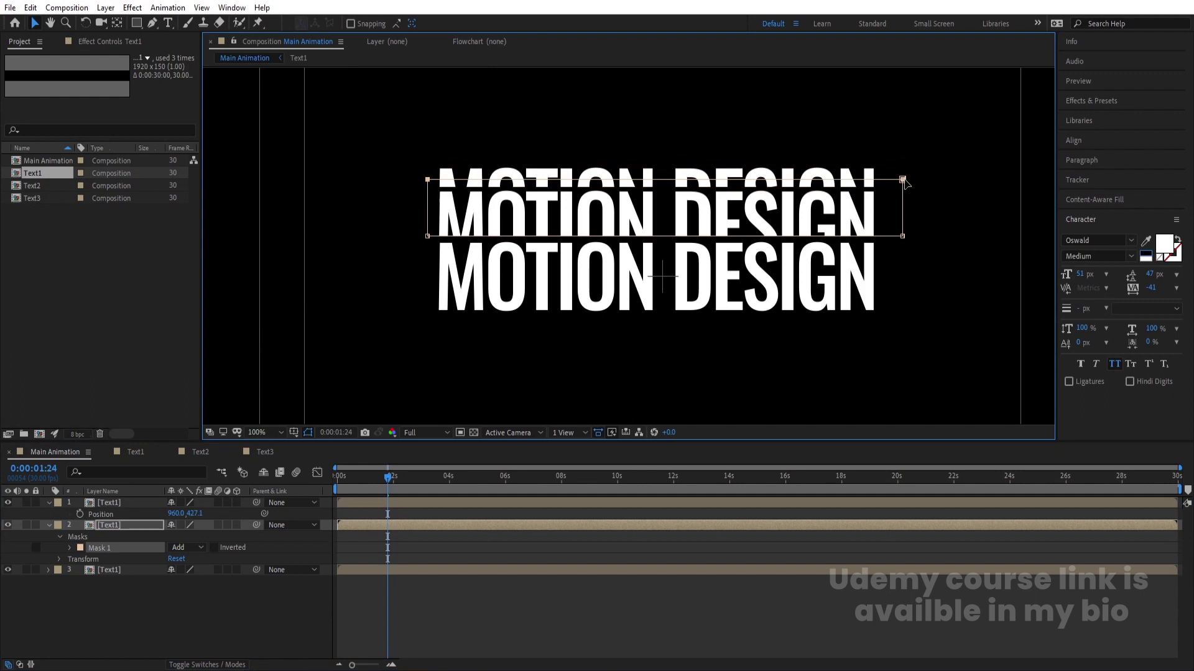
left_click_drag(904, 181, 906, 191)
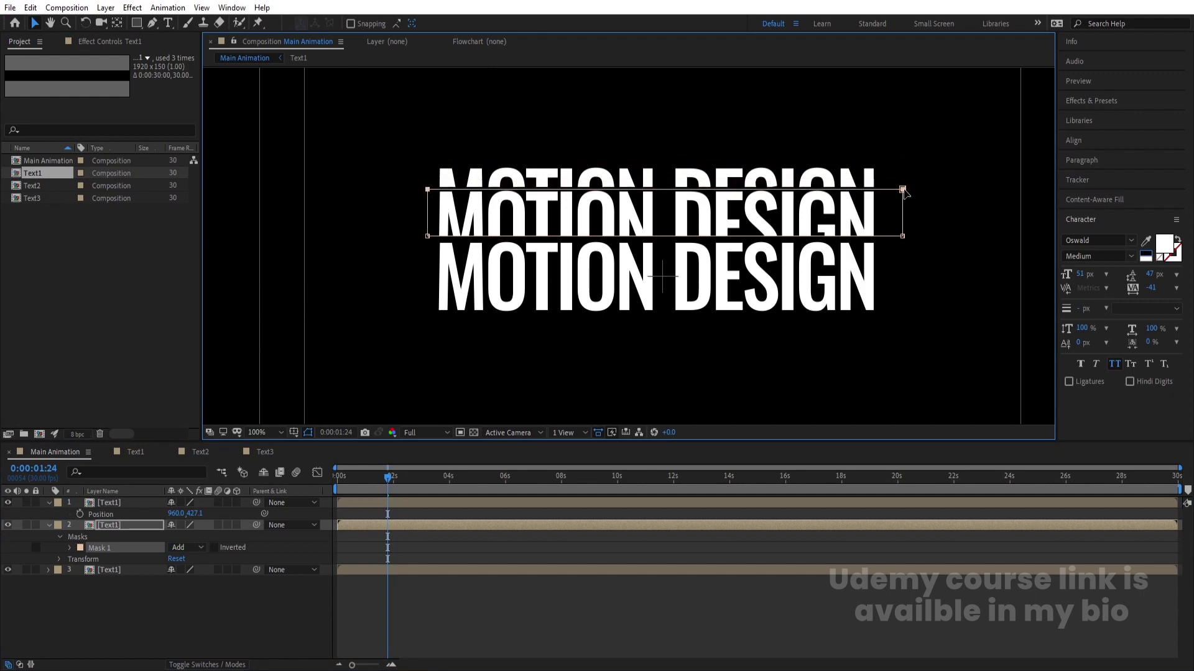
key("space")
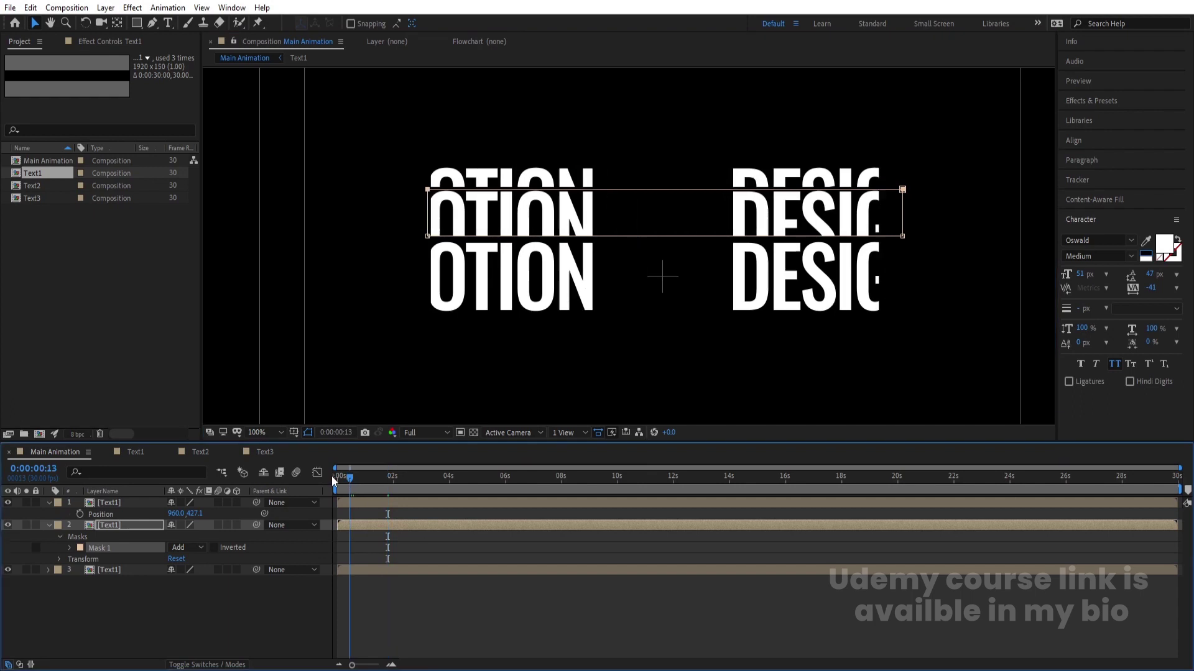
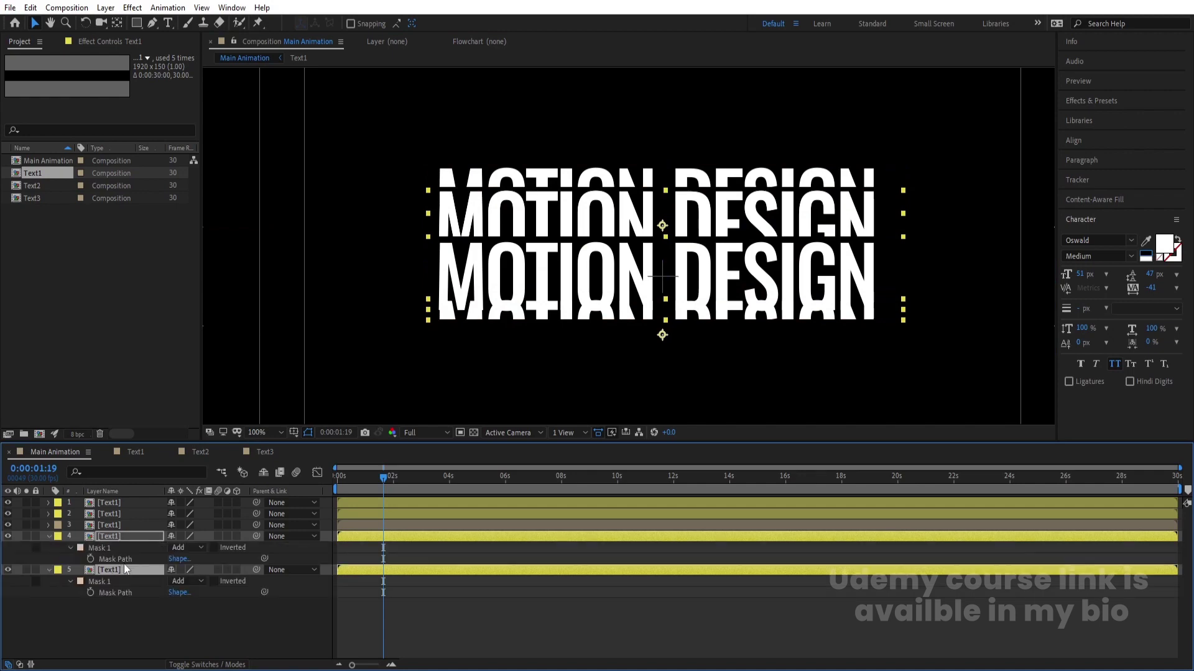
Delete Mask 1 from the Text1 layers 4 and 5
left_click(107, 606)
left_click(99, 548)
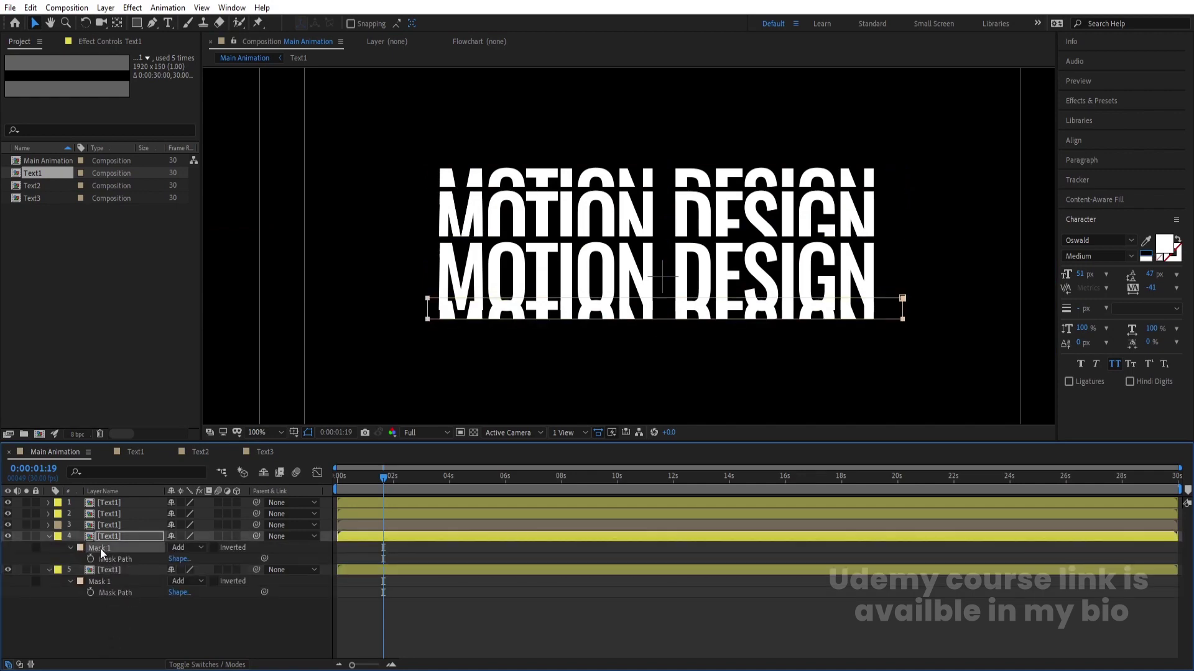
key("Delete")
left_click(99, 560)
key("Delete")
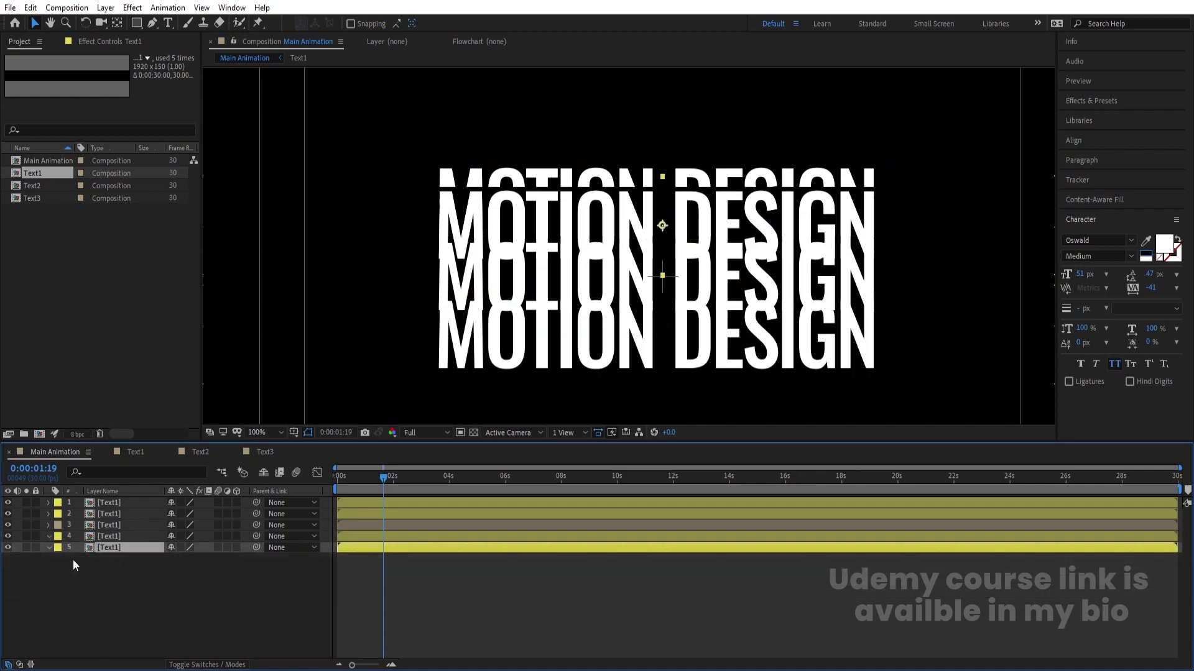
Hide Text1 layer 5 and nudge layer 4 slightly upward beneath the centre row
left_click(8, 547)
left_click(100, 536)
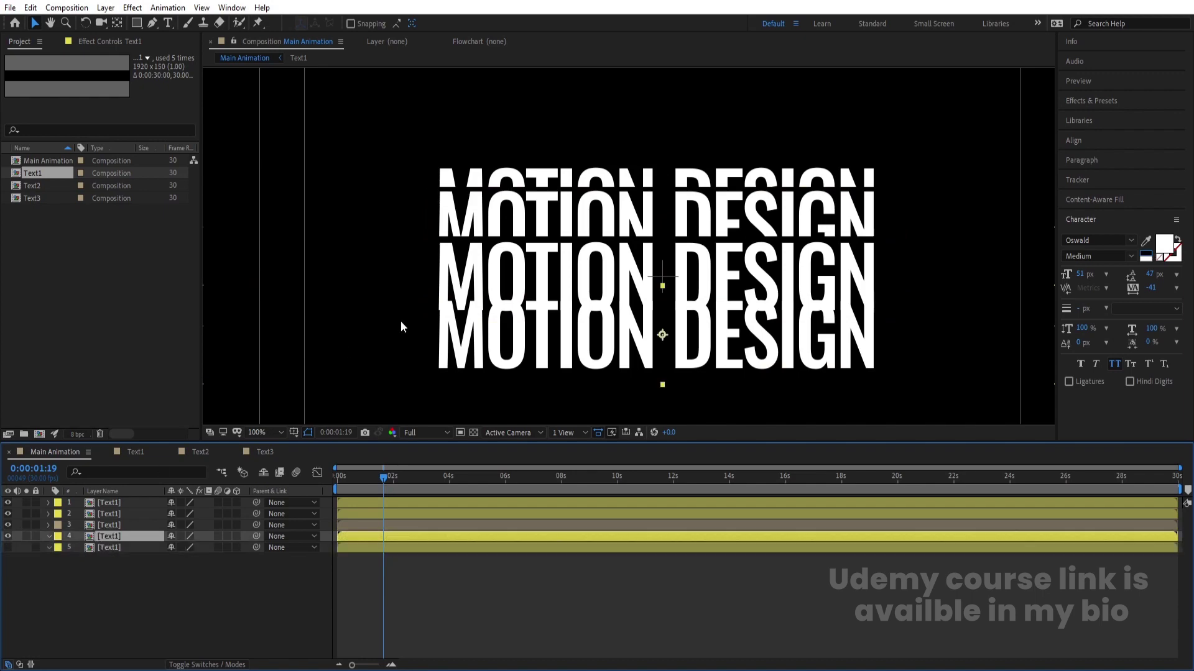
left_click_drag(465, 339, 465, 334)
left_click(118, 549)
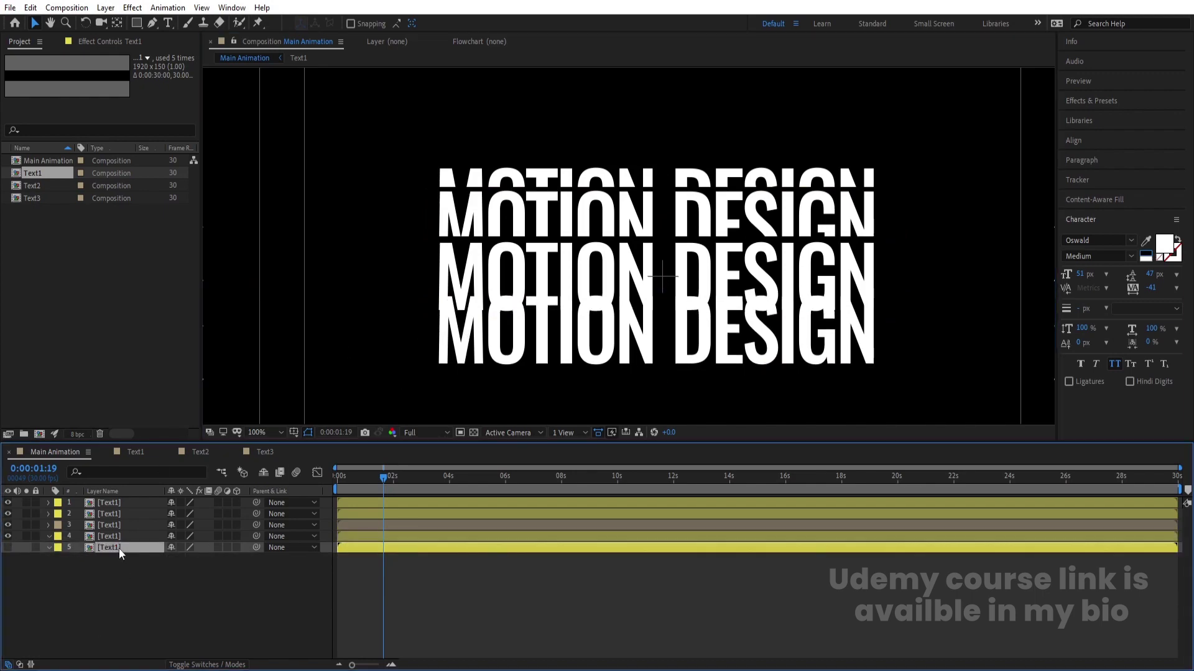
Delete the hidden Text1 layer 5 and draw a rectangular mask on layer 4 around the lower part of its letters beneath the centre row
key("Delete")
left_click_drag(458, 334, 460, 330)
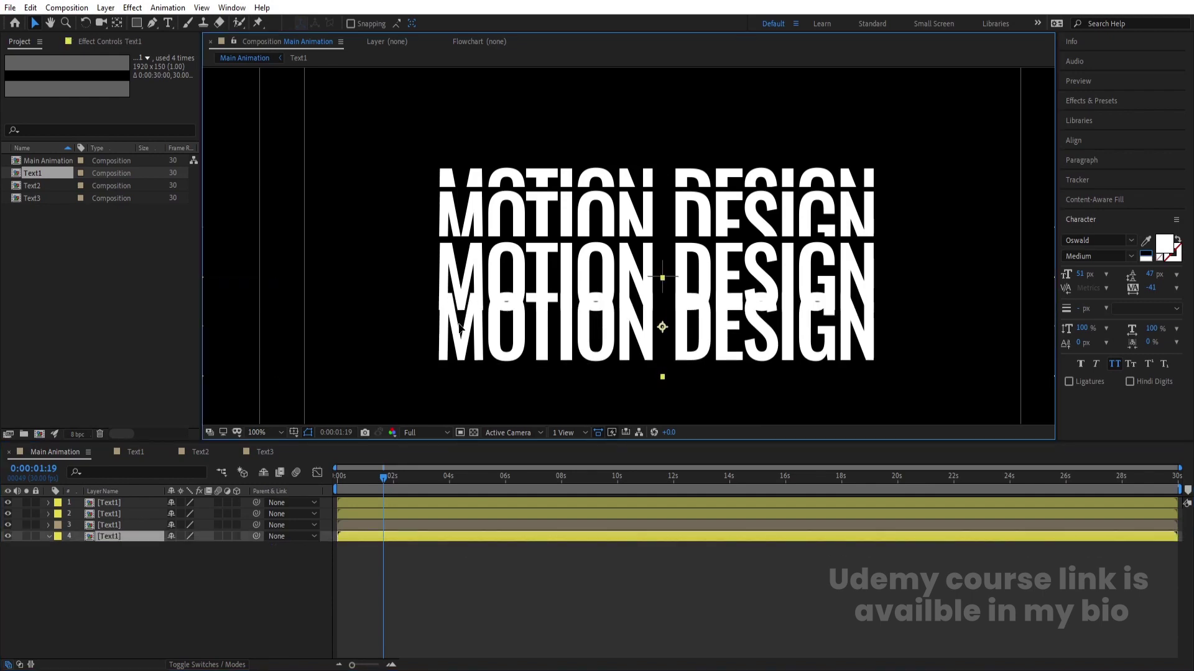
left_click(136, 22)
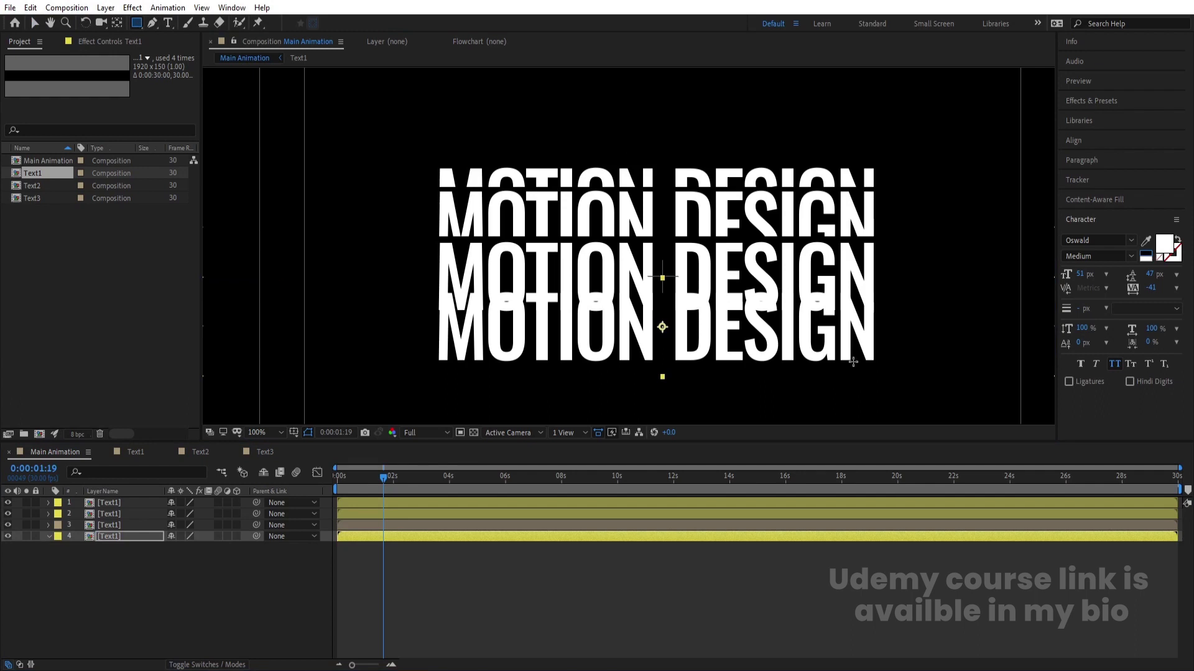
left_click_drag(880, 363, 432, 316)
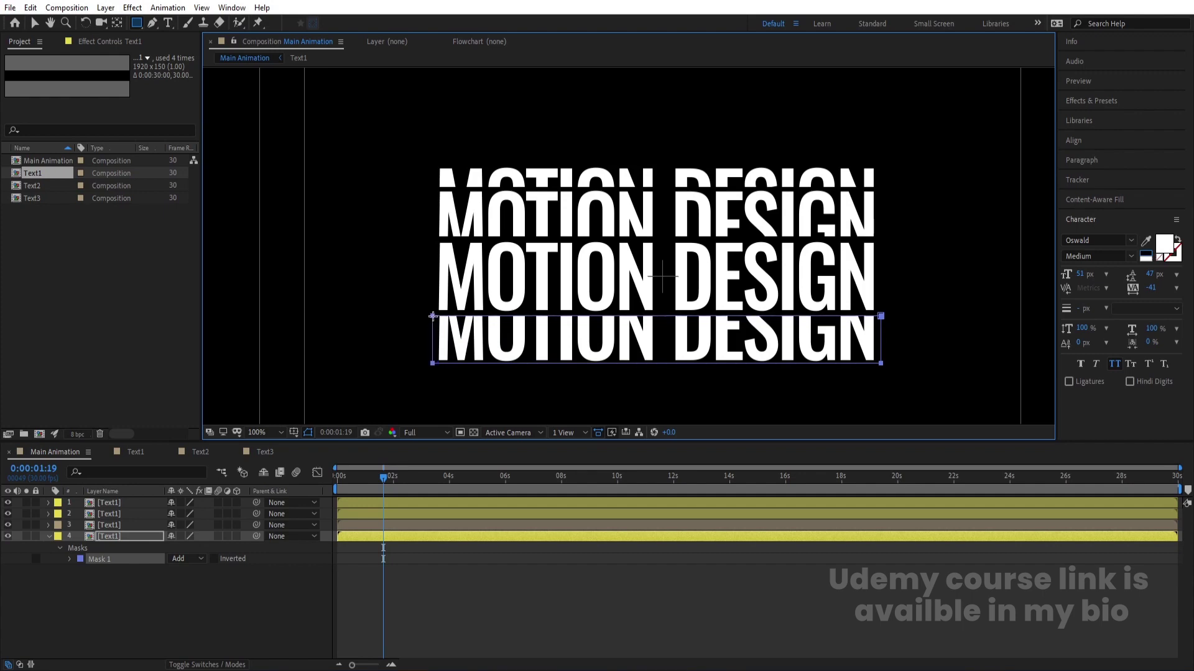
Duplicate the masked lower Text1 strip, shift the copy down, and lower its mask's top edge to keep only the letter bottoms
left_click(113, 538)
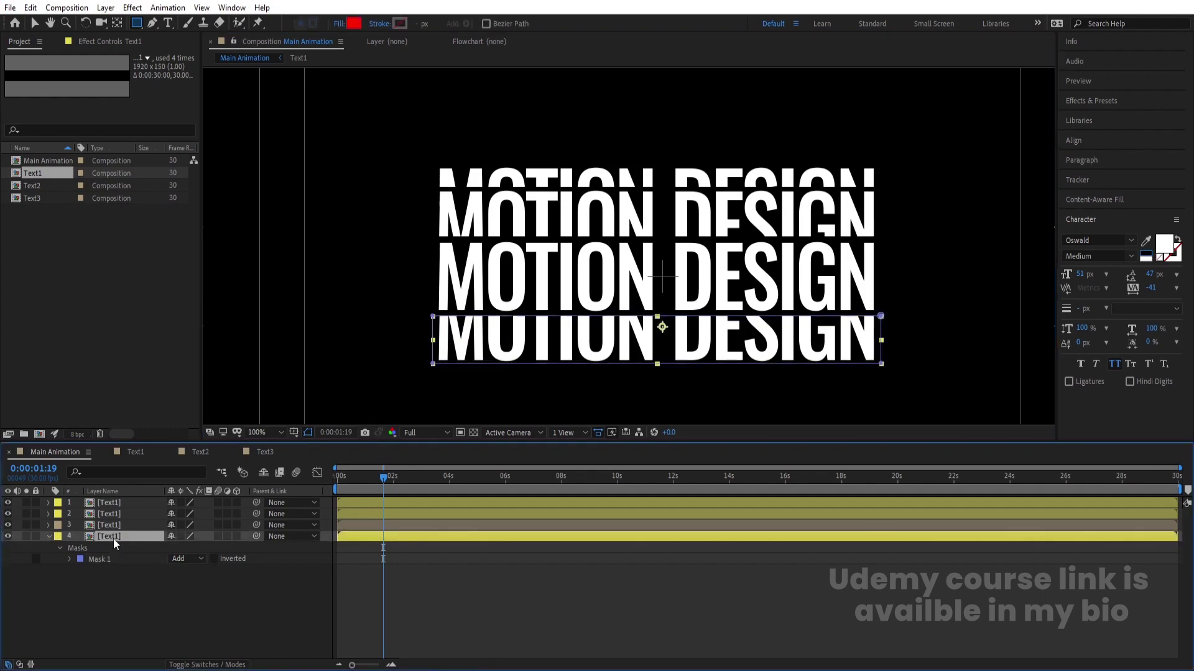
key("ctrl+d")
key("v")
left_click_drag(524, 346, 525, 361)
left_click(433, 332)
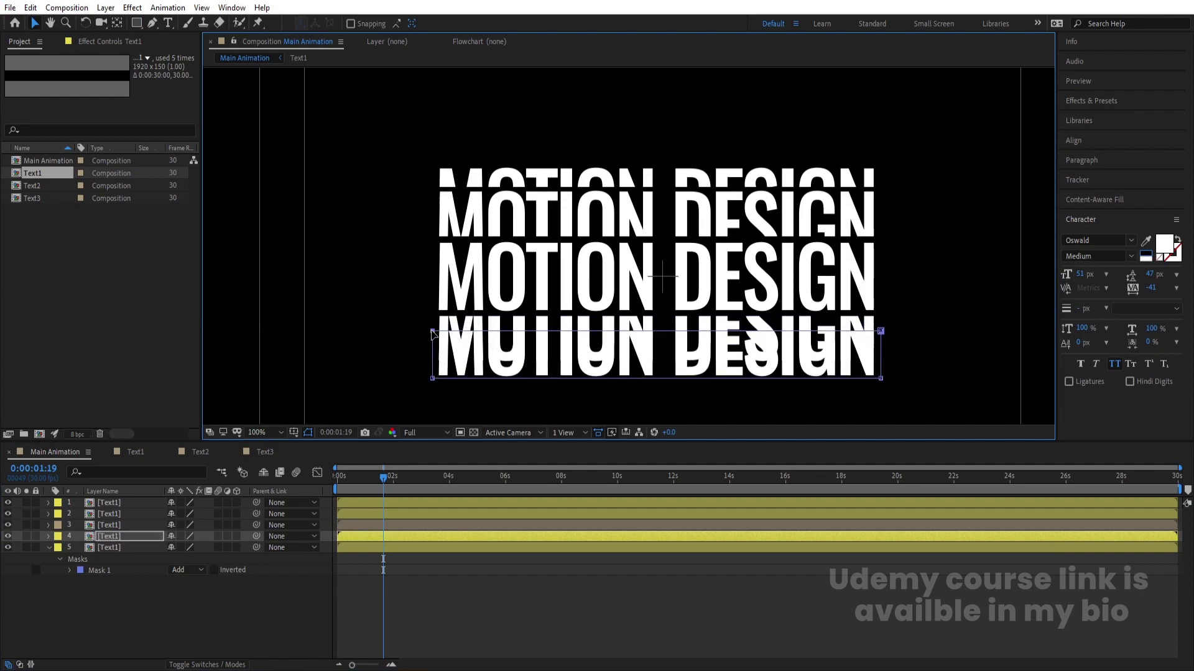
left_click_drag(882, 334, 896, 369)
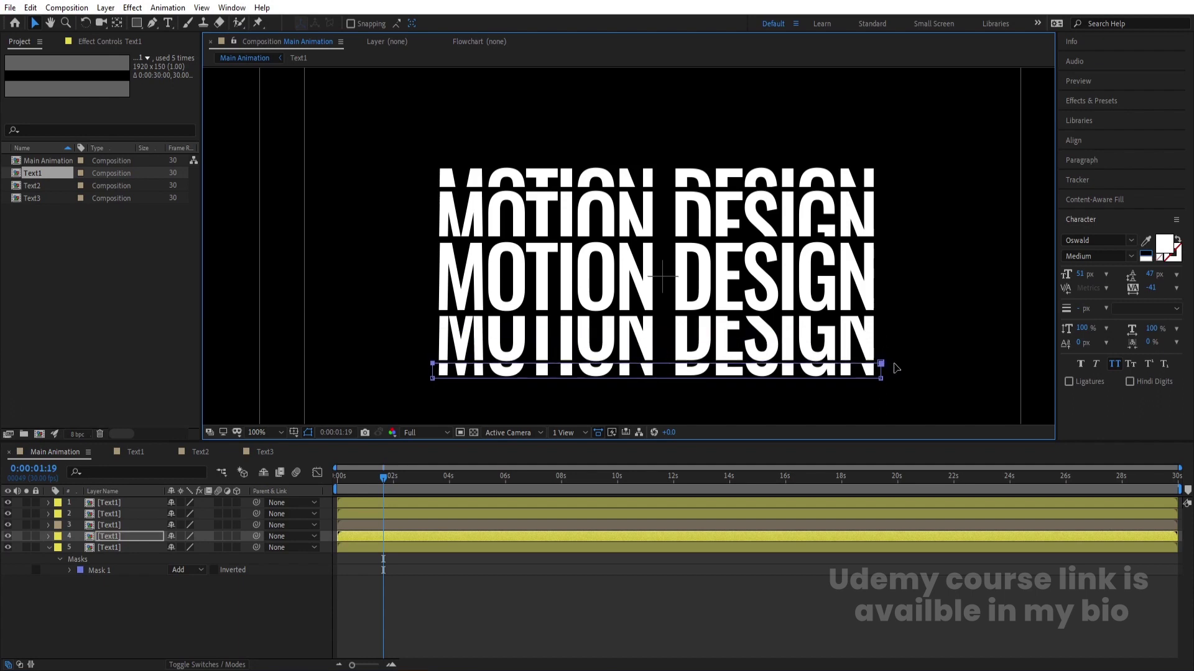
Nudge the new bottom Text1 strip slightly down to leave a thin gap beneath the strip above
left_click(129, 538)
key("Down")
key("Down")
key("Down")
key("Down")
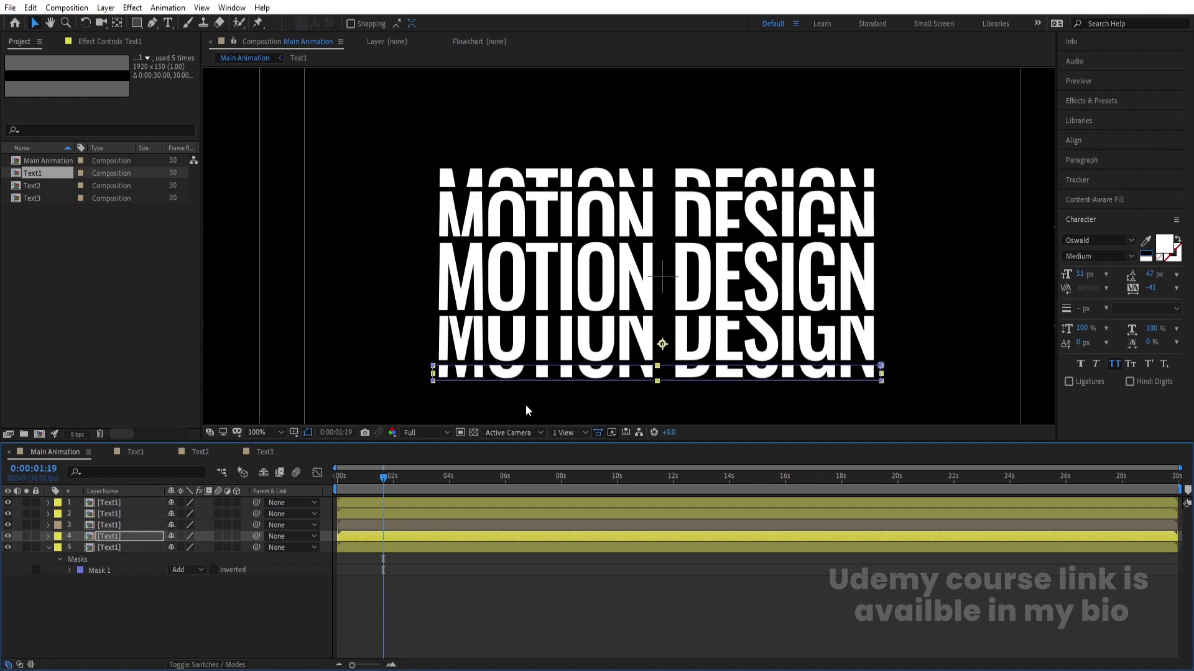
left_click(434, 368)
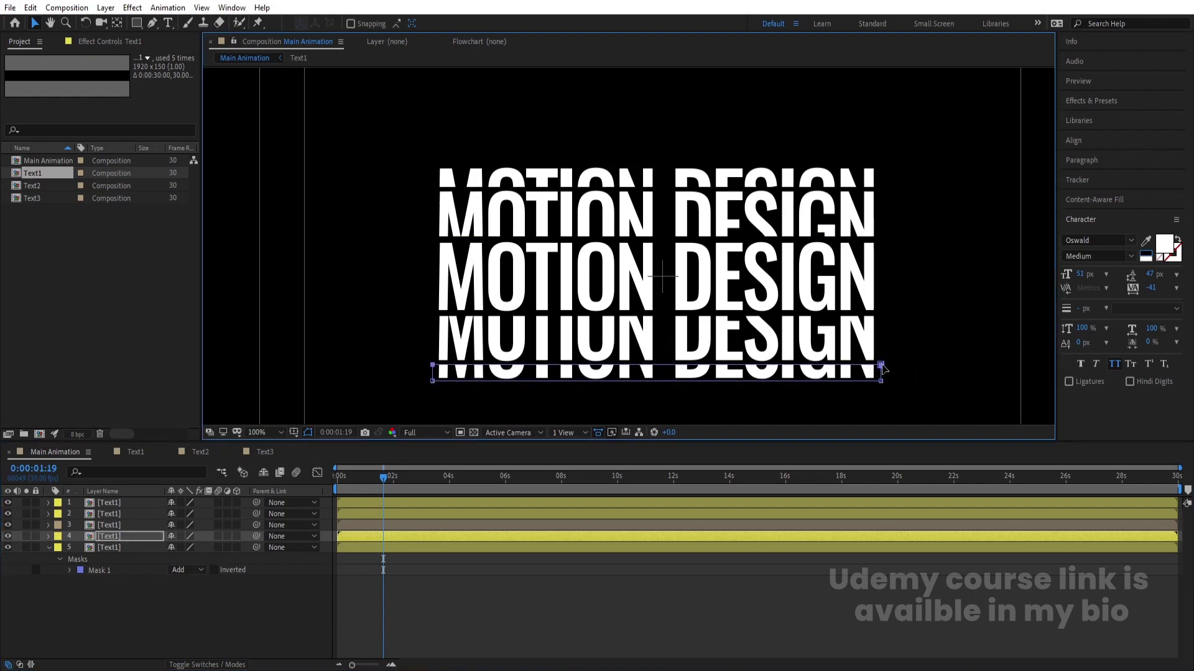
left_click(299, 588)
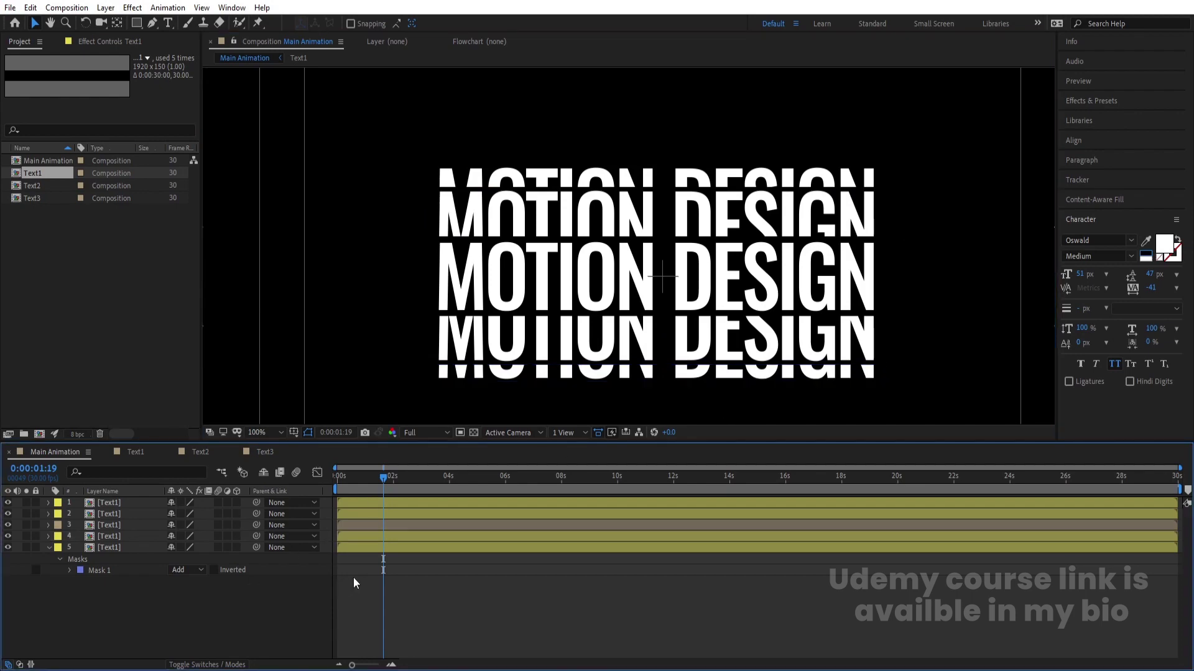
Collapse the layer properties and preview the five stacked rows from the start
left_click(376, 546)
key("u")
key("Home")
key("space")
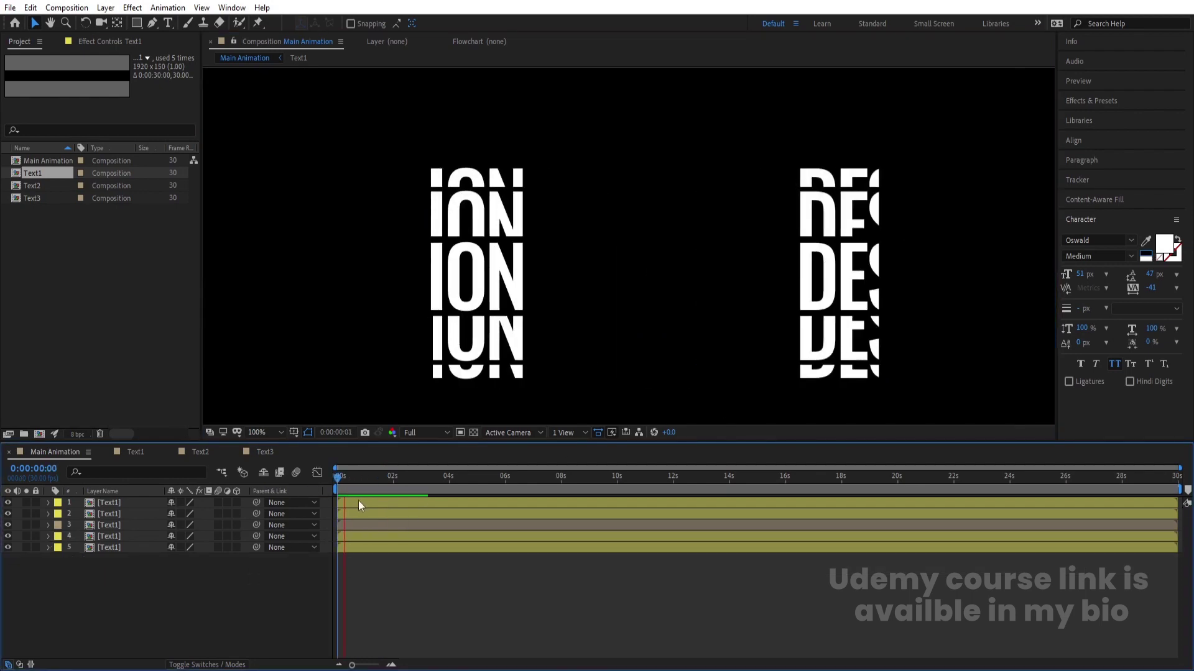
key("space")
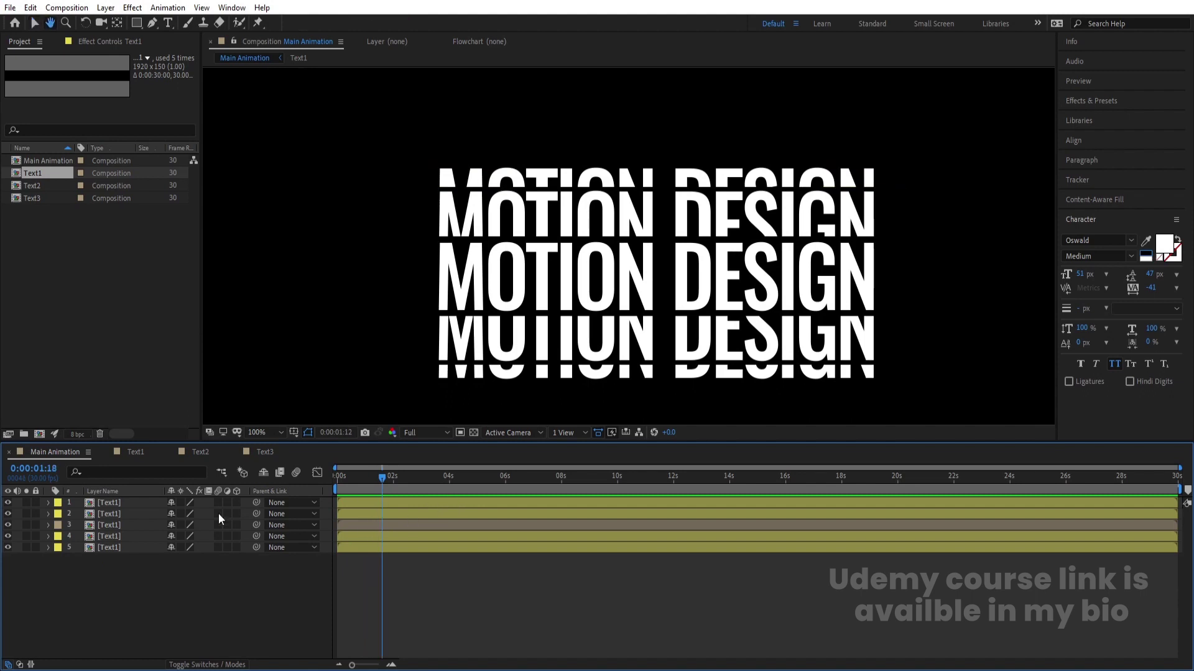
Replace the source of the two upper Text1 strips, layers 1 and 2, with the Text2 composition
left_click(26, 185)
left_click(110, 513)
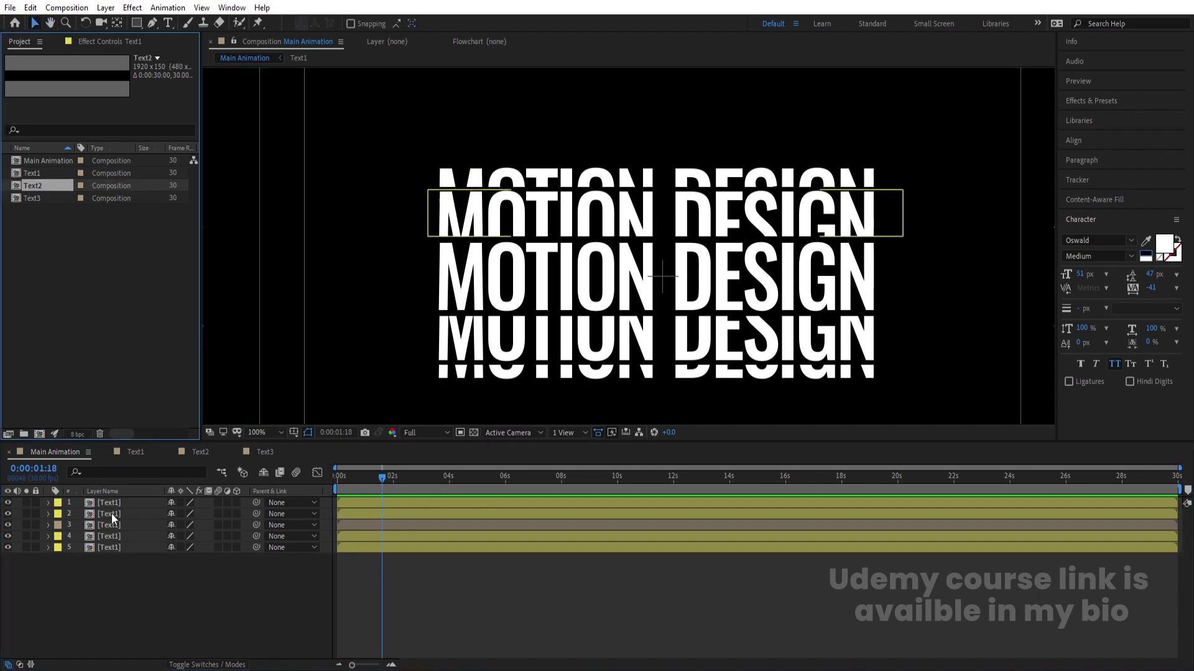
left_click(114, 502, "shift")
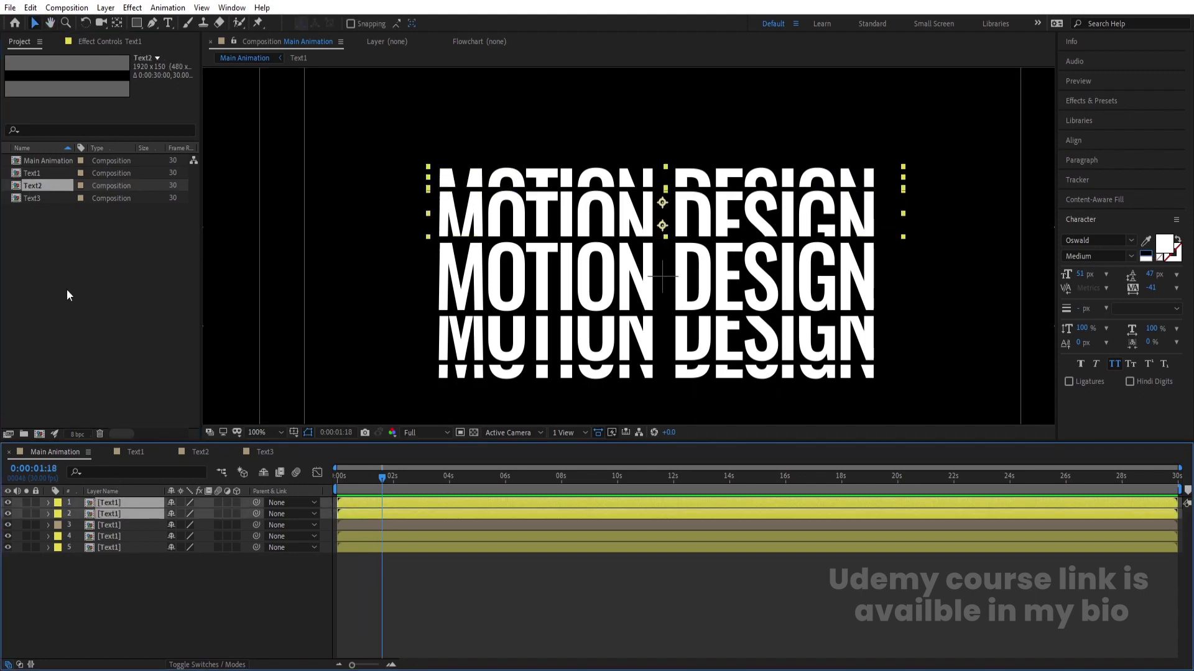
left_click_drag(37, 188, 146, 510)
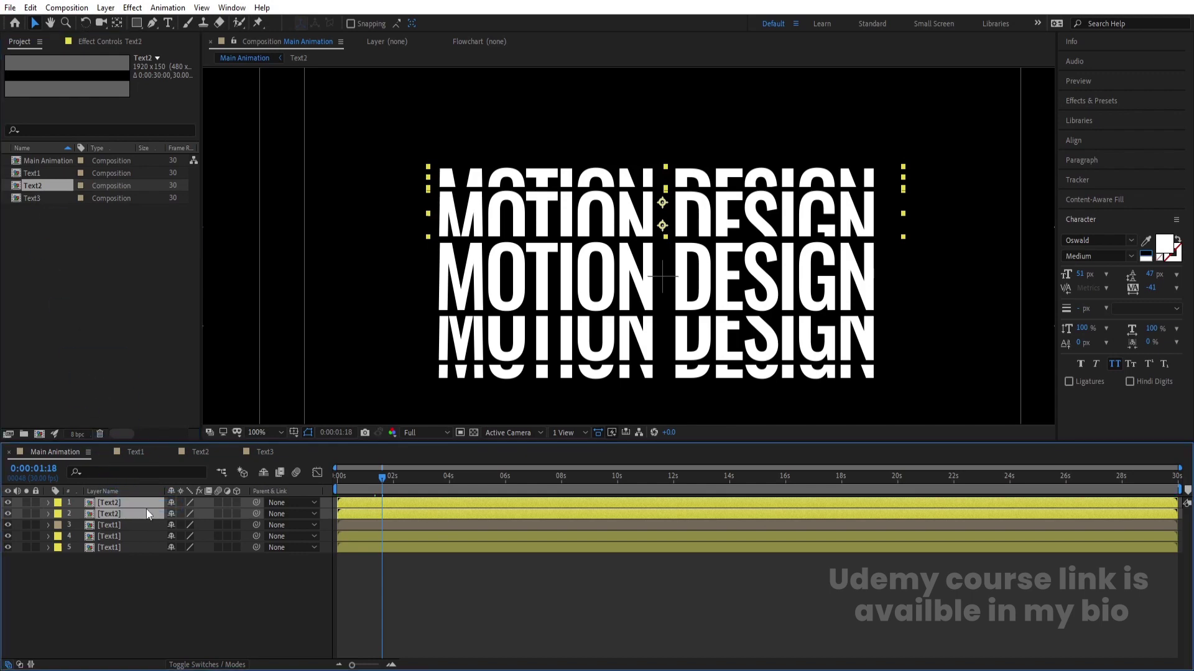
Replace the source of the two lower Text1 strips, layers 4 and 5, with the Text3 composition
left_click(106, 539)
left_click(107, 546, "shift")
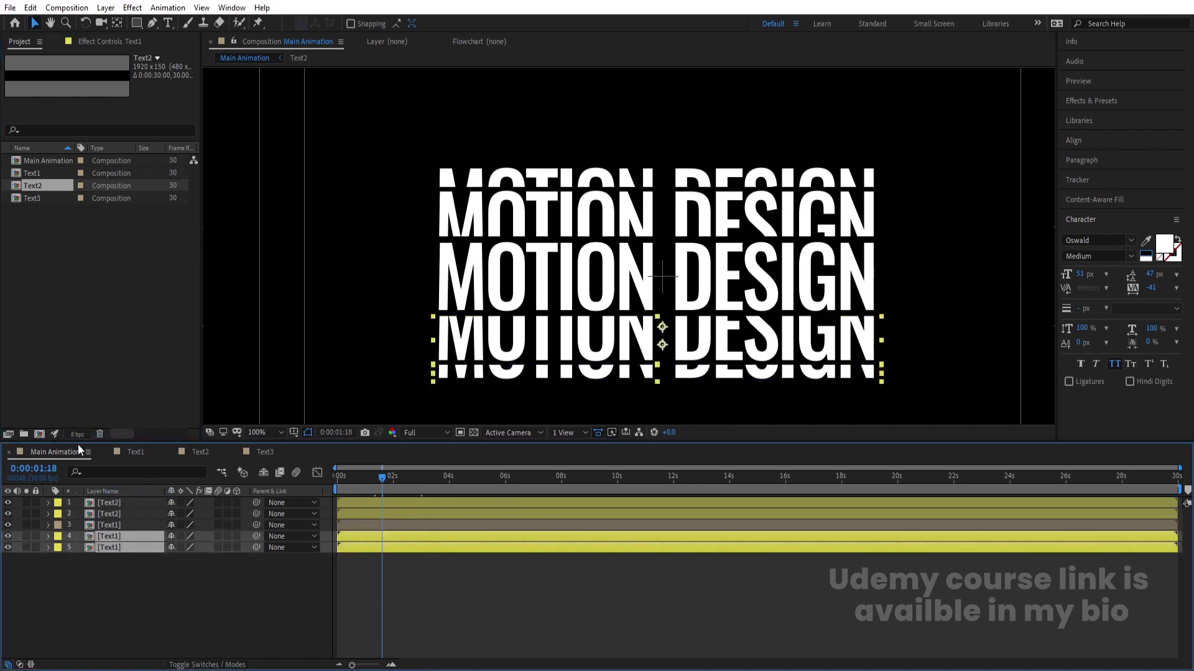
left_click(35, 197)
left_click_drag(150, 527, 151, 543)
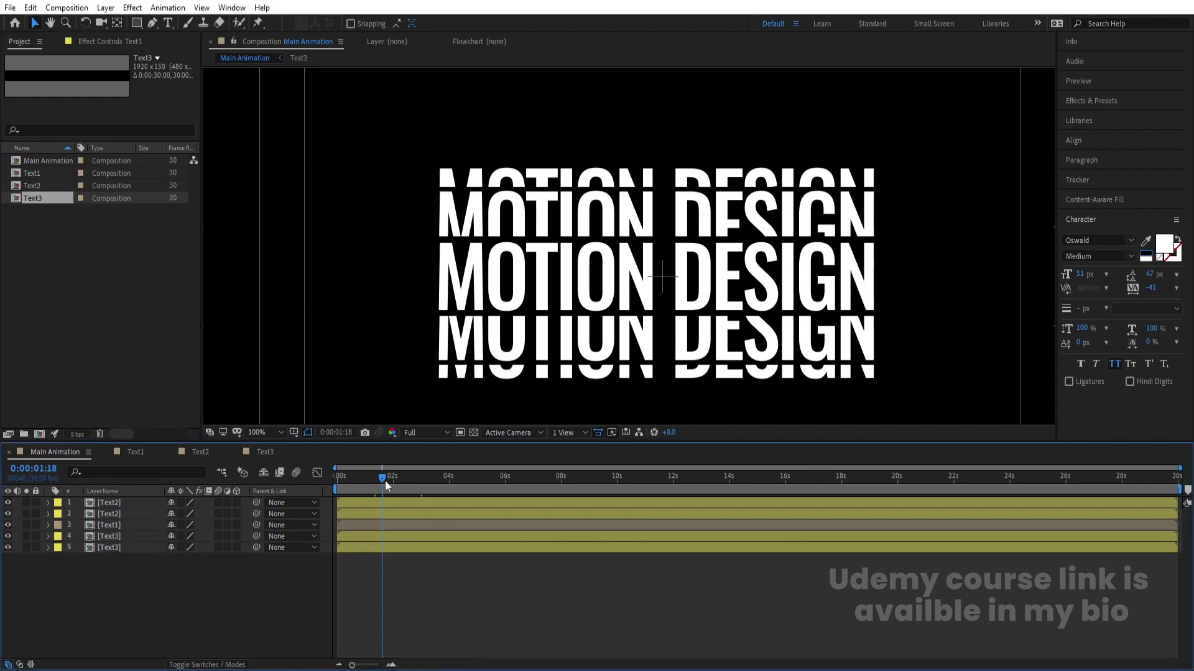
Preview the Main Animation from the start, and replay it with the whole frame fitted in the viewer
left_click_drag(383, 479, 311, 482)
key("space")
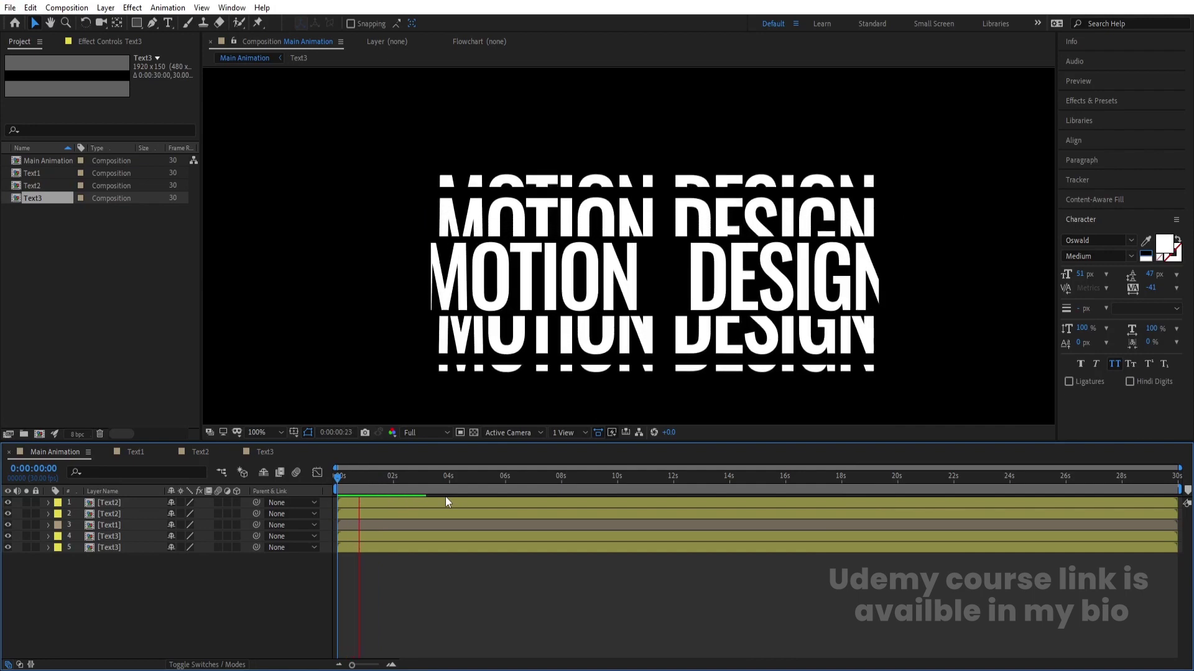
key("space")
key("space")
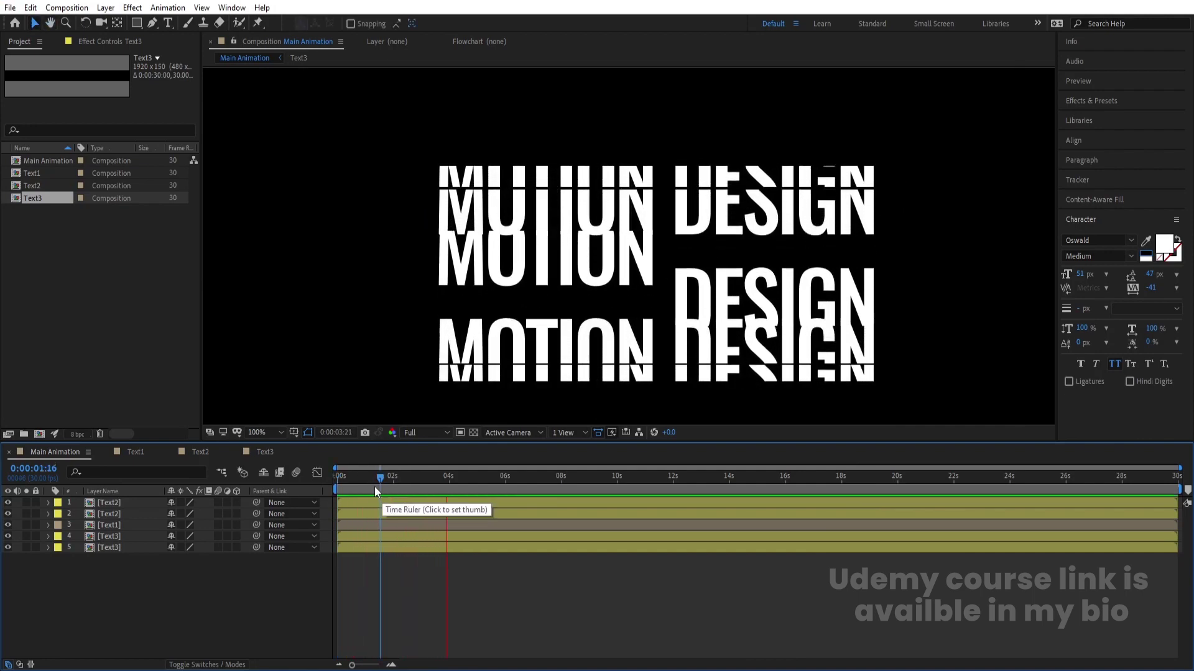
left_click_drag(375, 487, 298, 482)
left_click(264, 433)
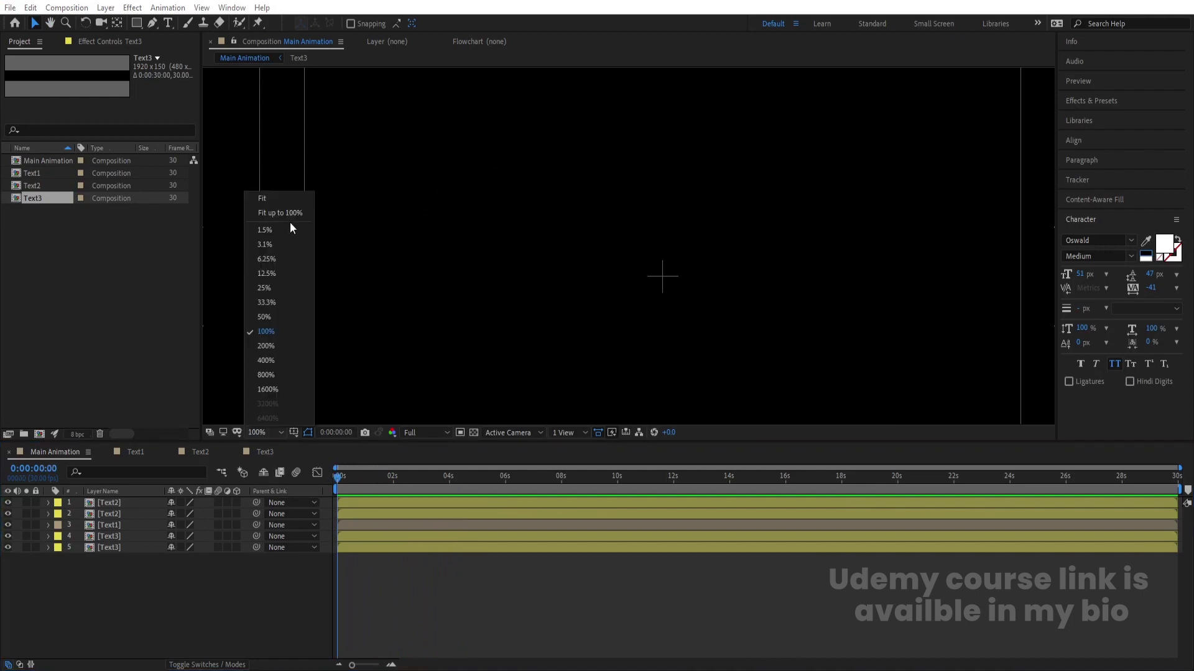
left_click(271, 200)
key("space")
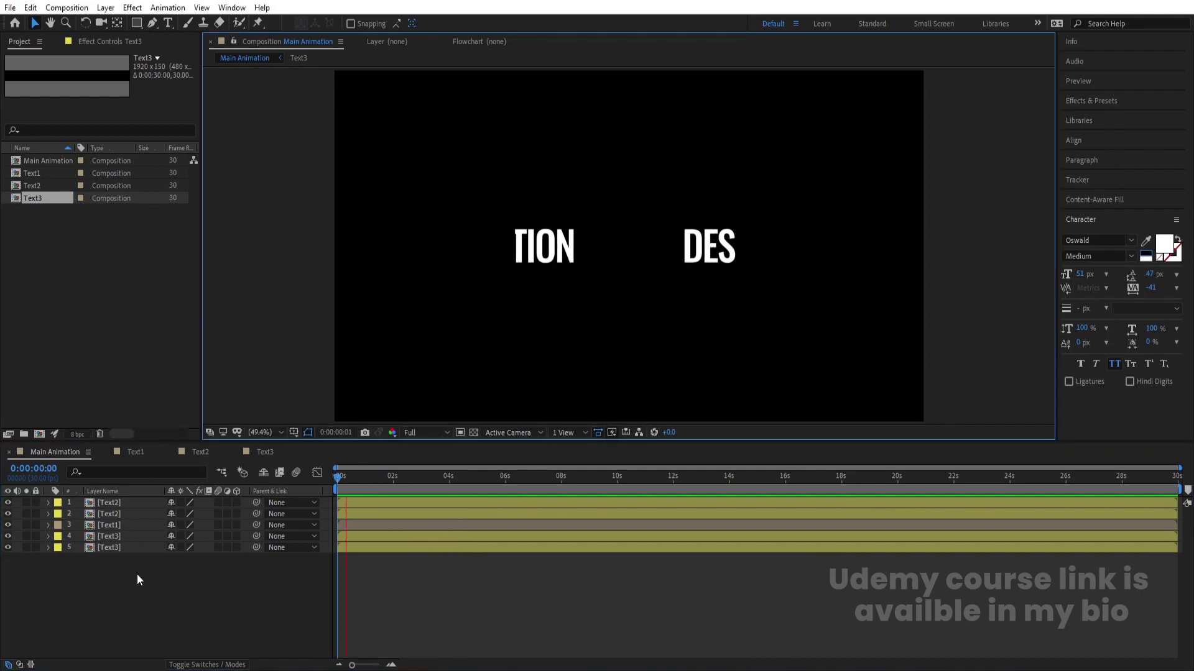
Pre-compose all five text layers into a new composition named Text Animation
left_click_drag(110, 561, 55, 510)
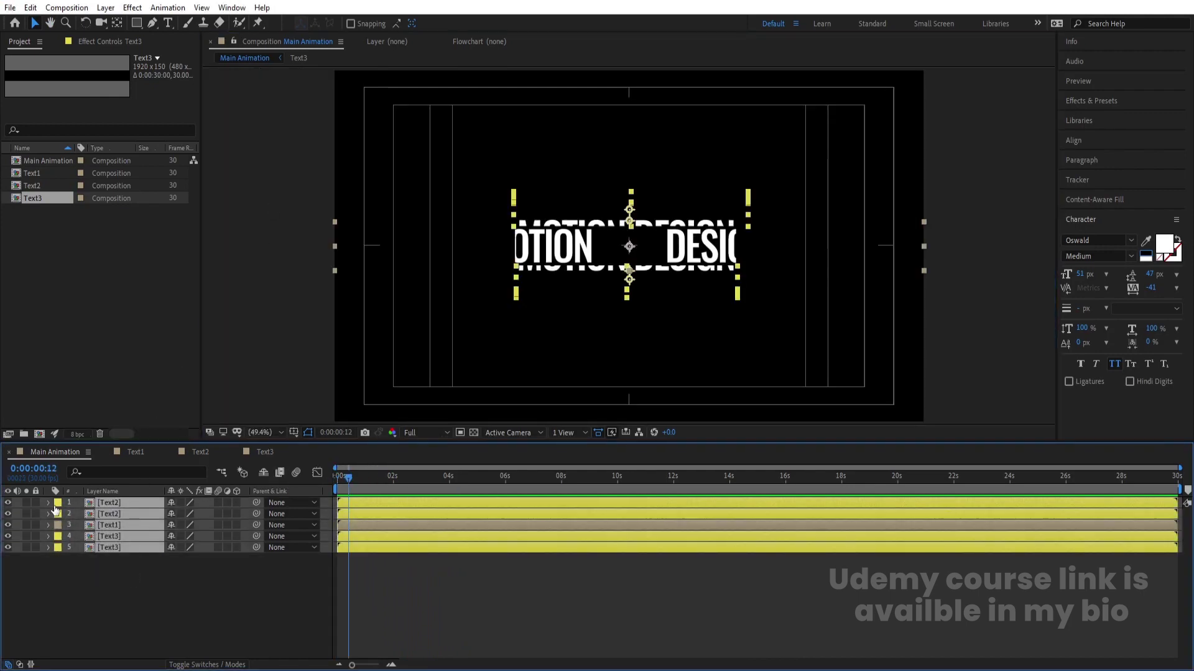
key("ctrl+shift+c")
type("Text Animation")
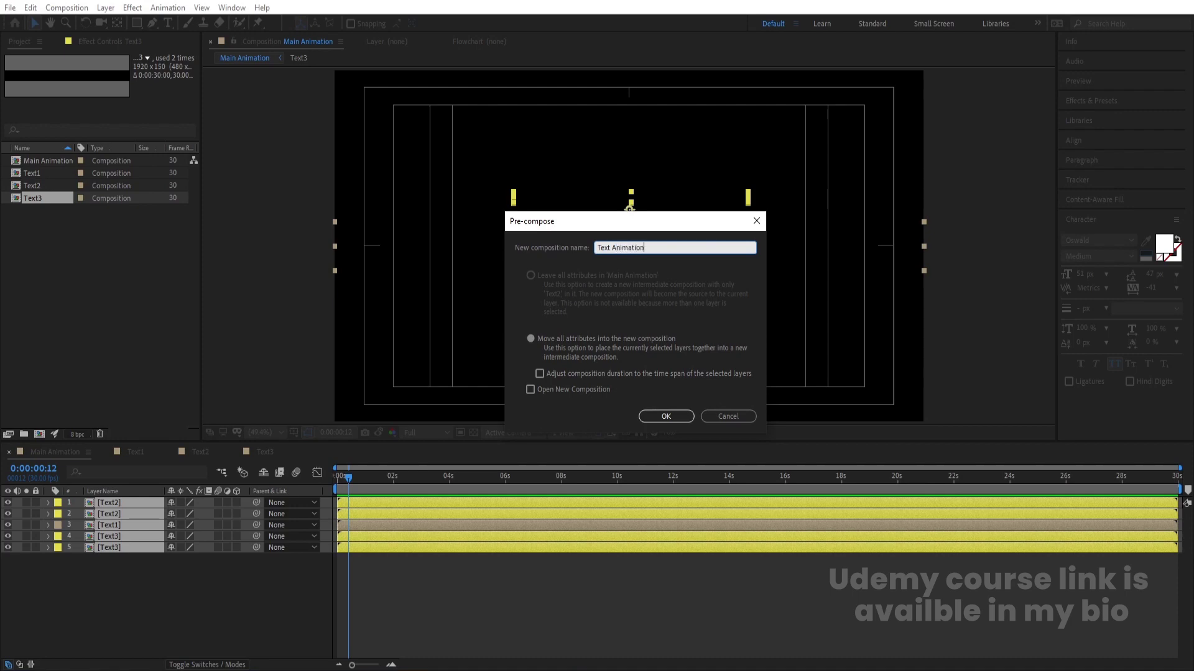
key("Return")
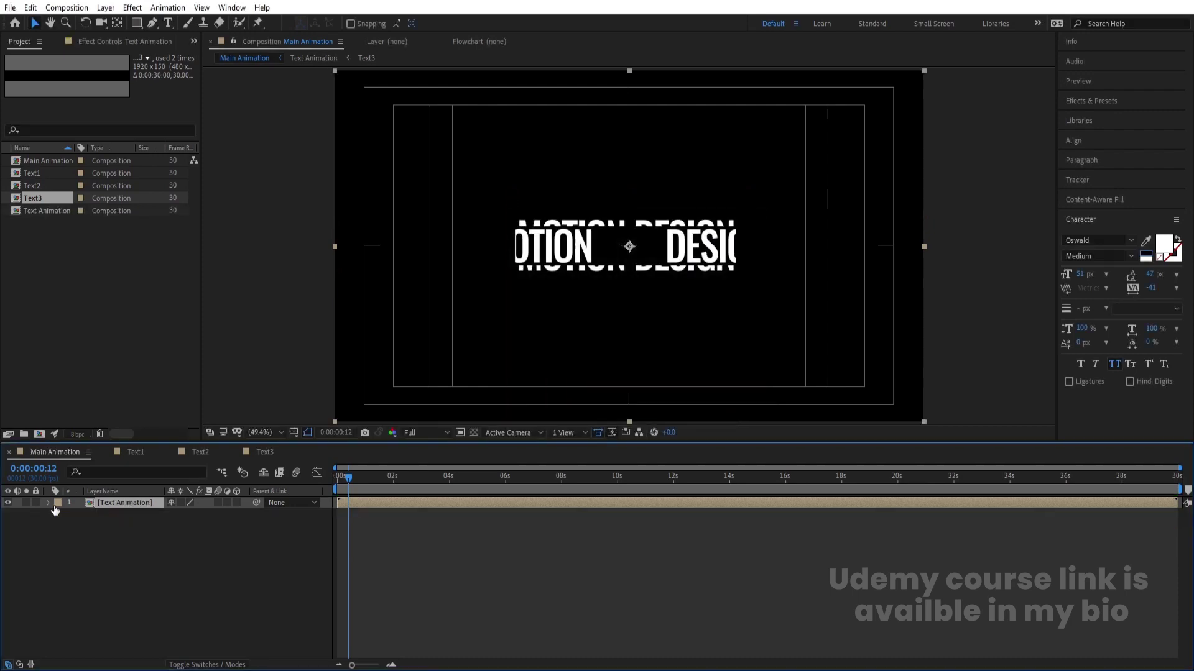
Scale the Text Animation layer to 130% at a frame where the stacked rows are fully shown
key("space")
key("s")
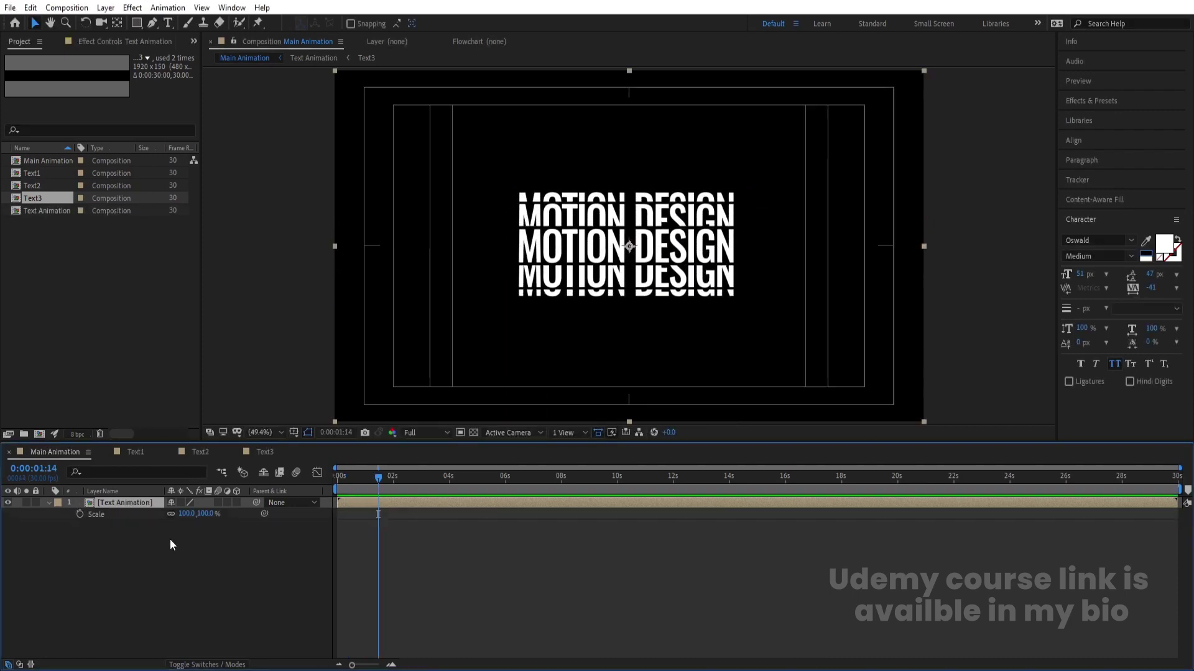
left_click_drag(186, 519, 205, 516)
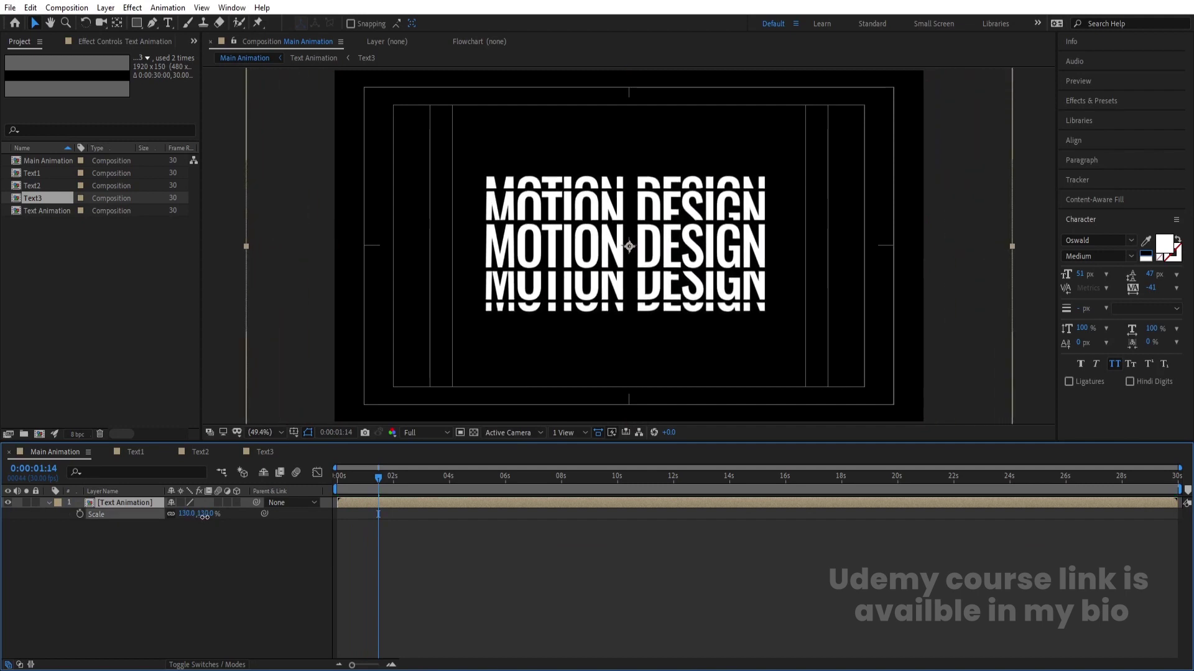
left_click(164, 555)
Duplicate the Text Animation layer four times to make five stacked copies
left_click(120, 505)
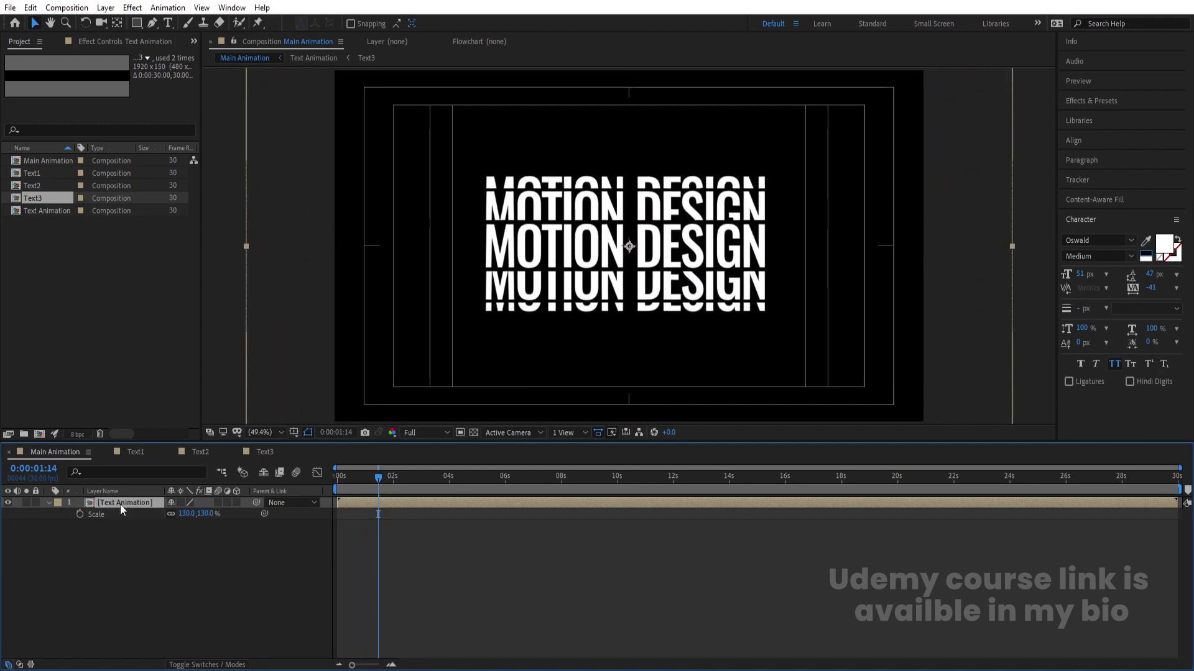
key("ctrl+d")
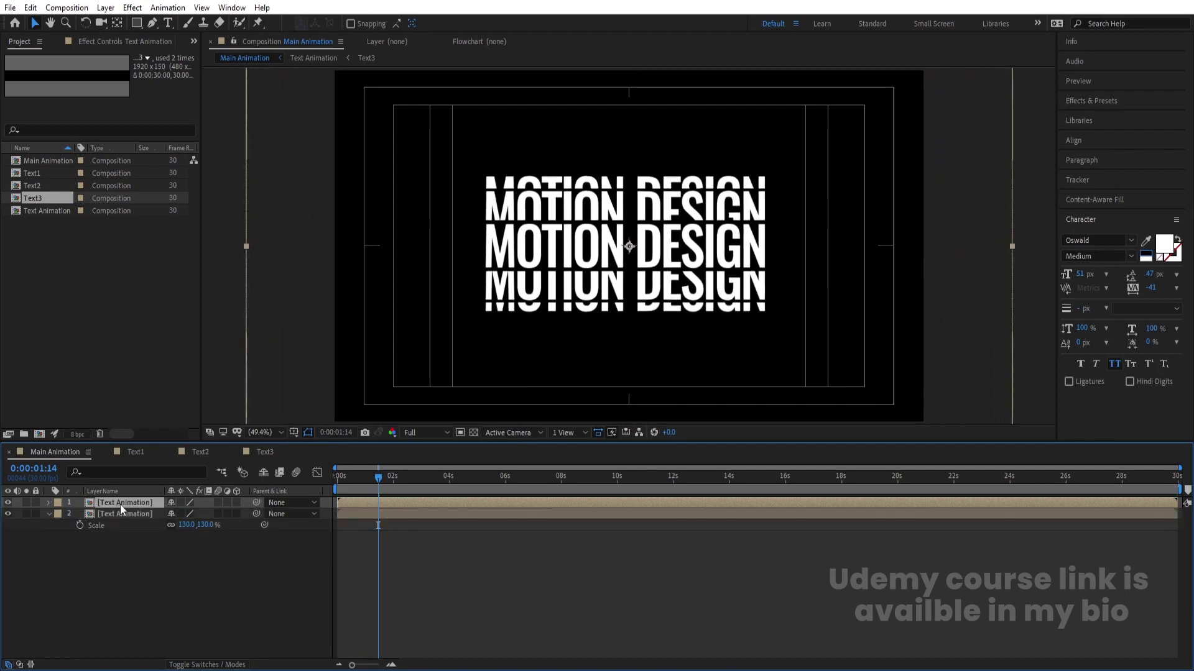
key("ctrl+d")
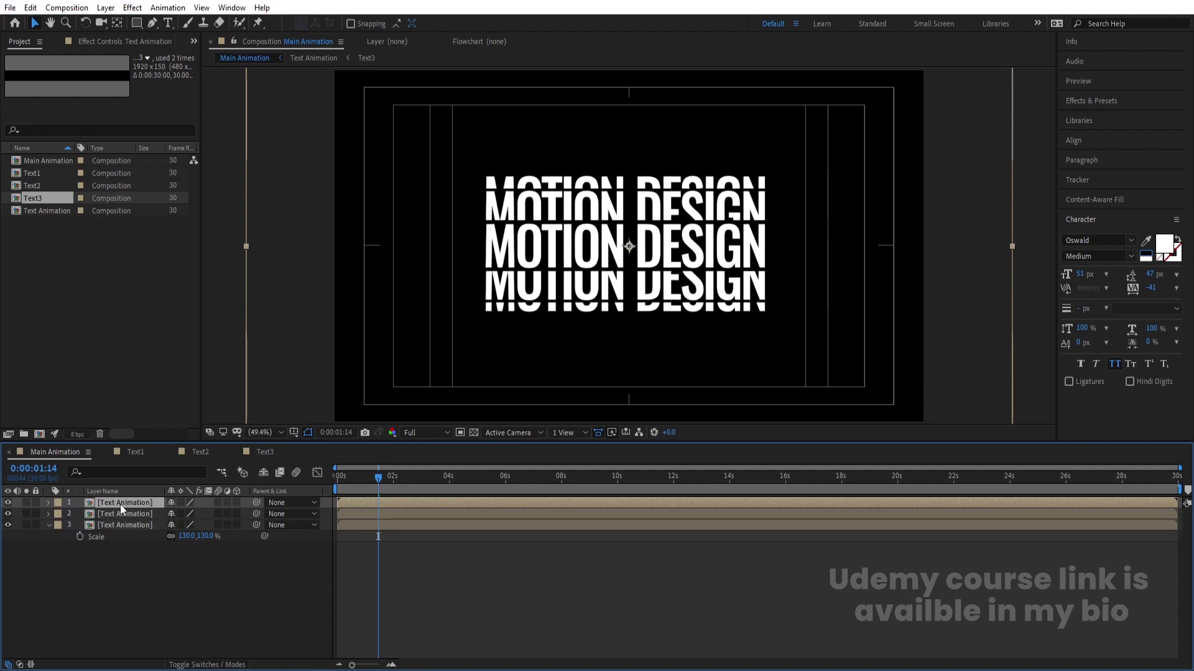
key("ctrl+d")
key("ctrl+d")
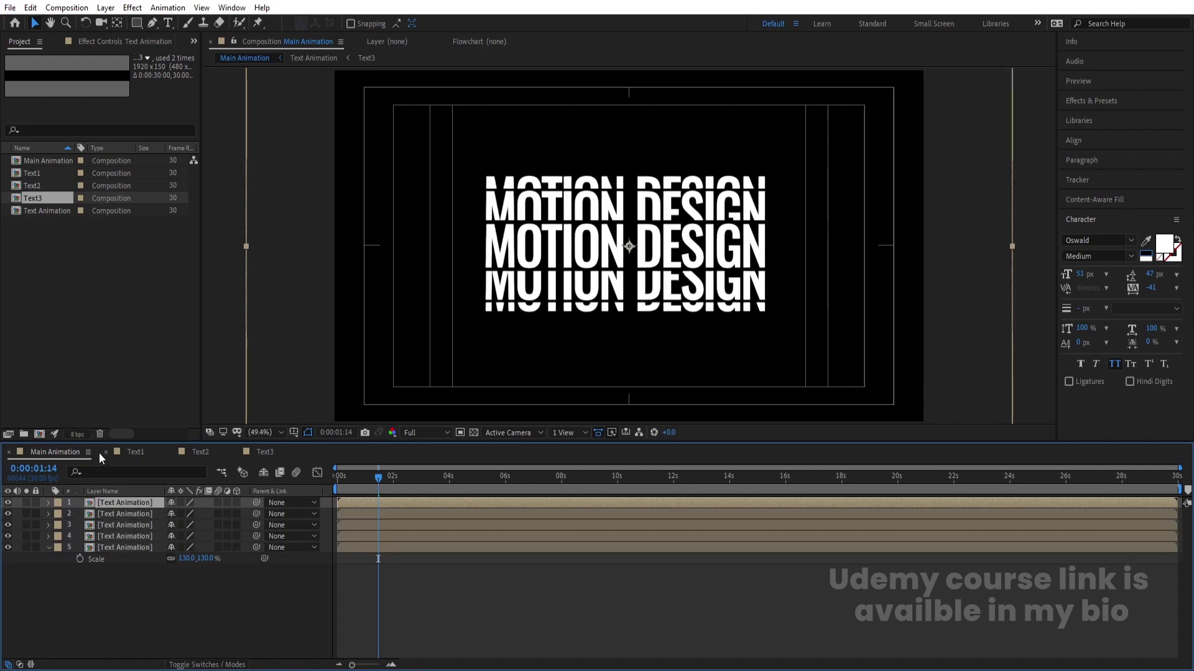
Close the Text1, Text2 and Text3 timelines, leaving only Main Animation open
left_click(106, 452)
left_click(106, 451)
left_click(106, 452)
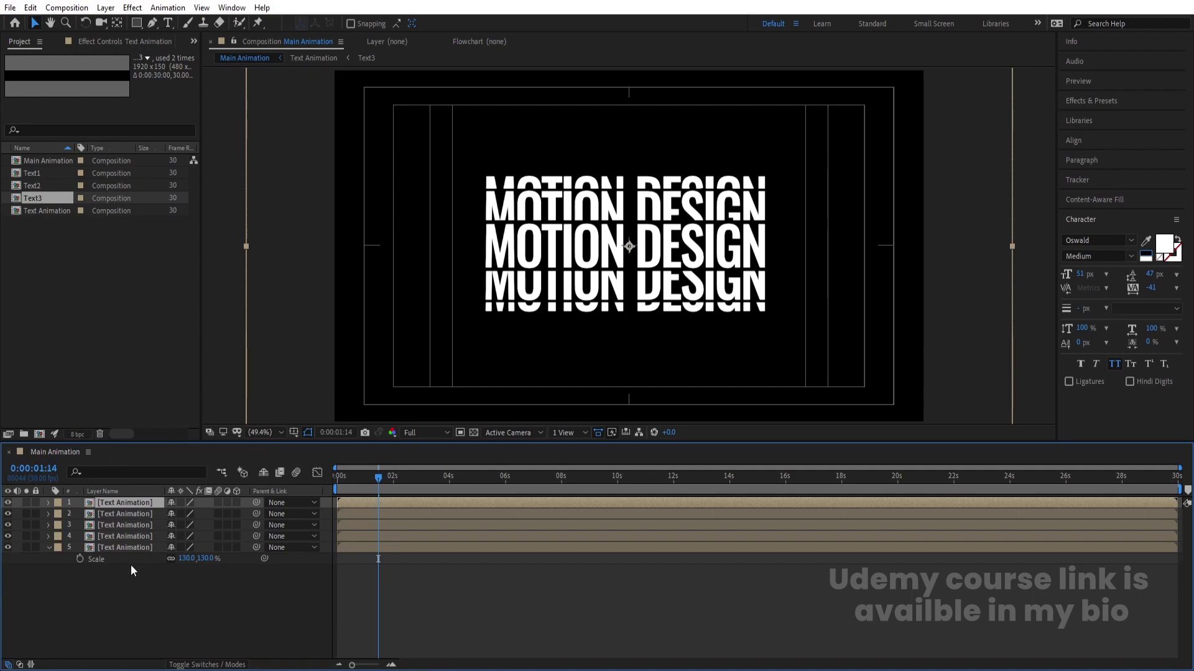
Find the Fill effect and apply it to the bottommost Text Animation layer, layer 5
left_click(99, 550)
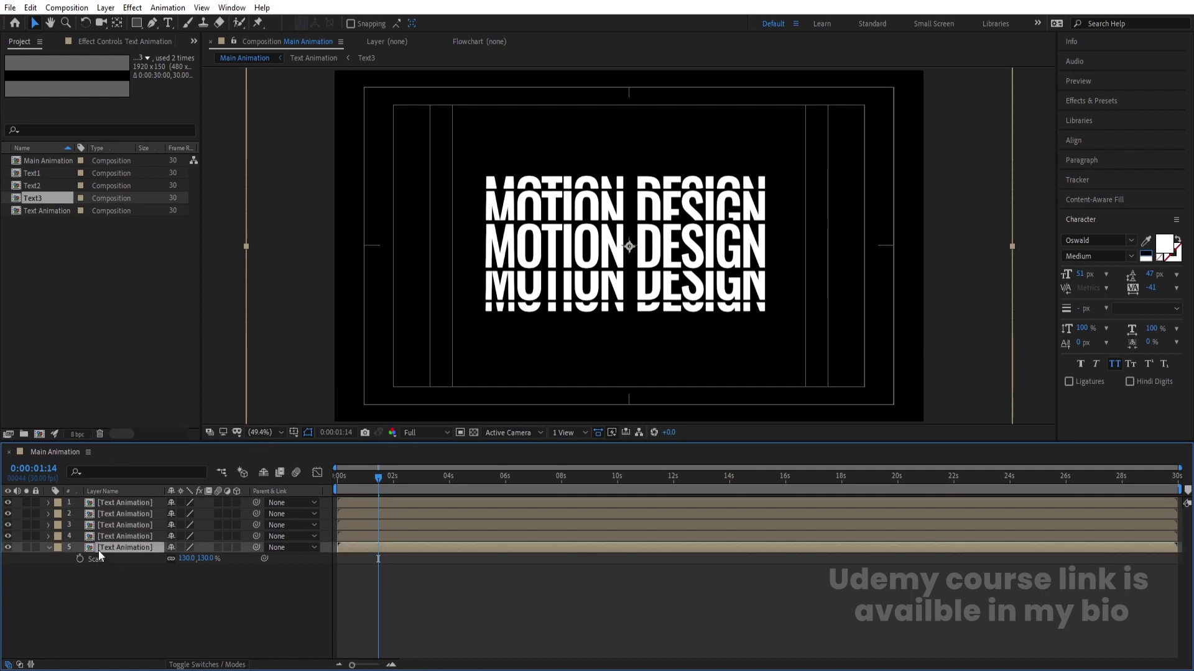
left_click(1076, 106)
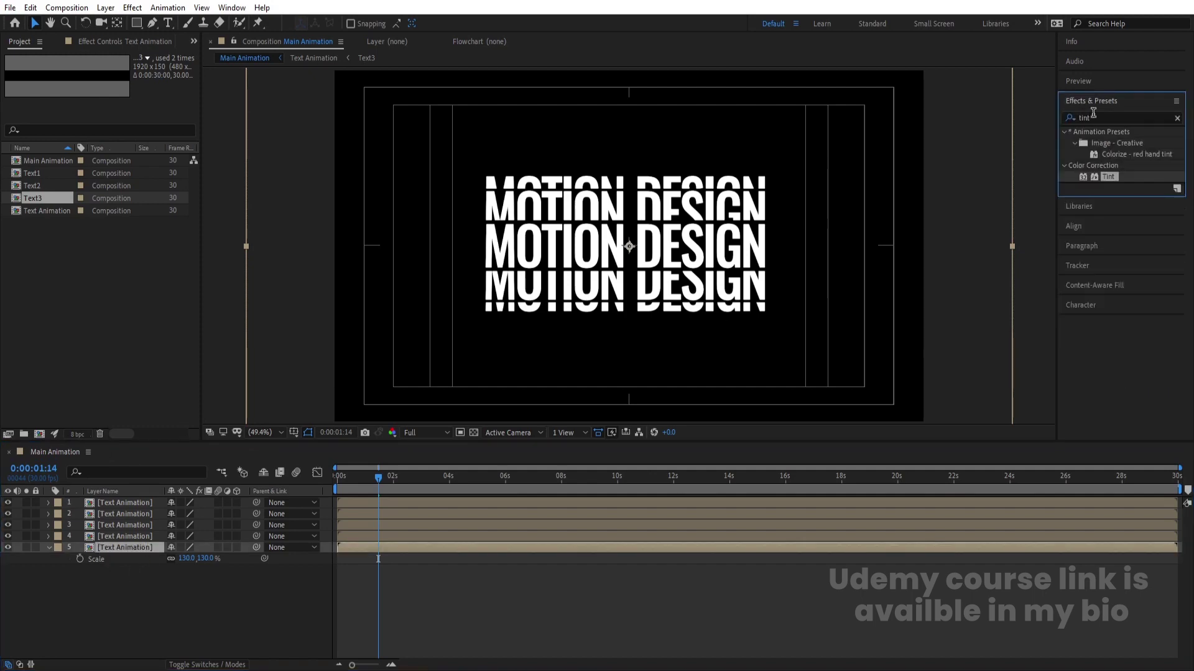
left_click(1099, 118)
type("d")
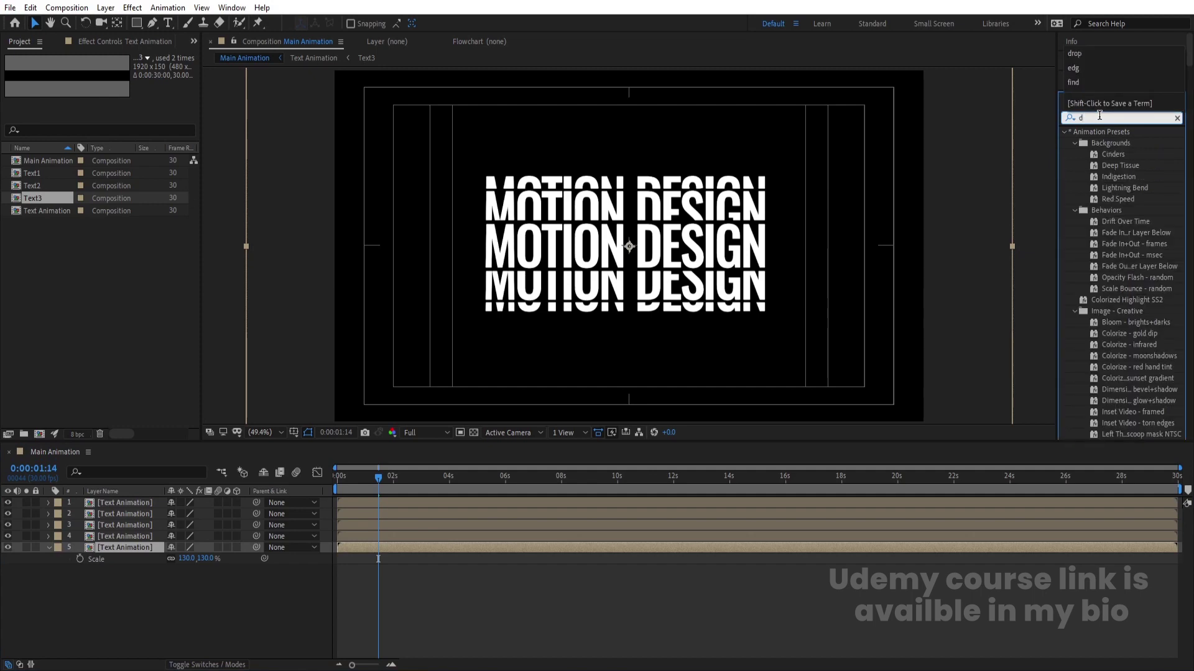
key("BackSpace")
type("fill")
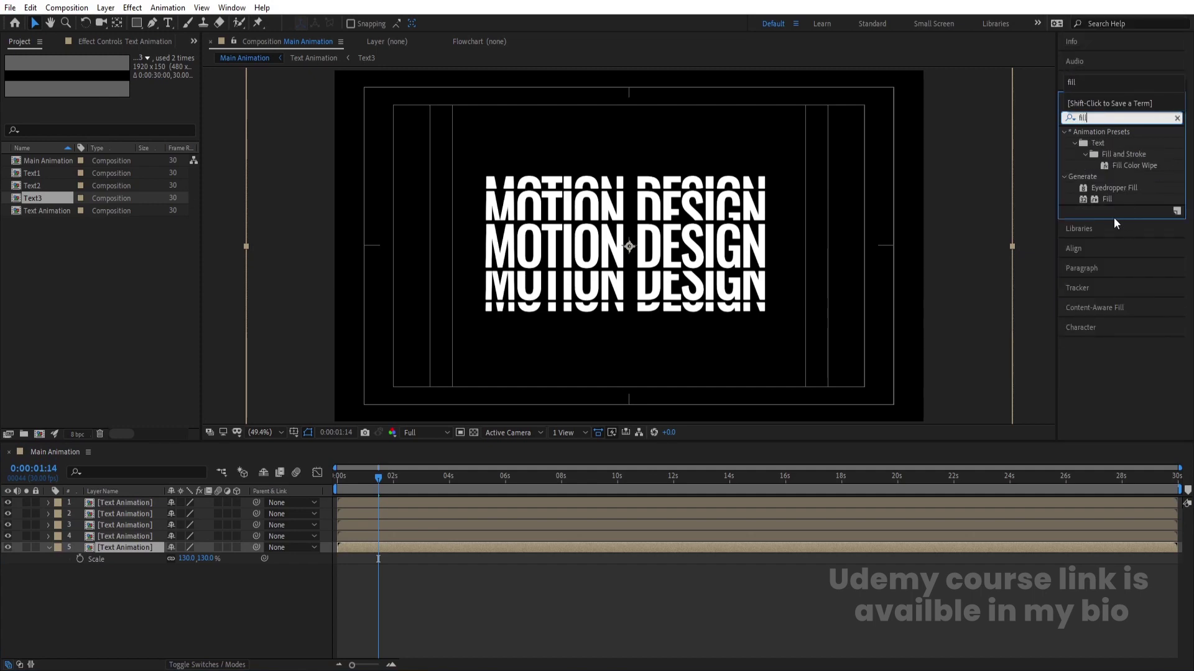
double_click(1106, 198)
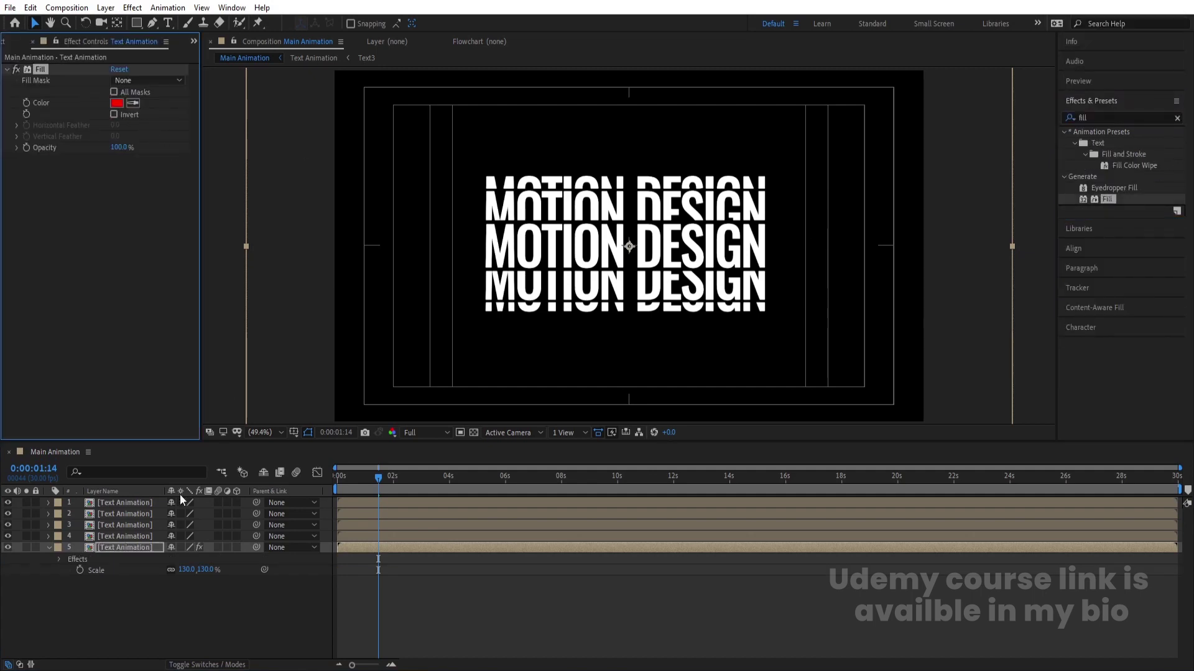
Apply the Fill effect to Text Animation layer 4 and set its colour to green, hex 00FF18
left_click(125, 536)
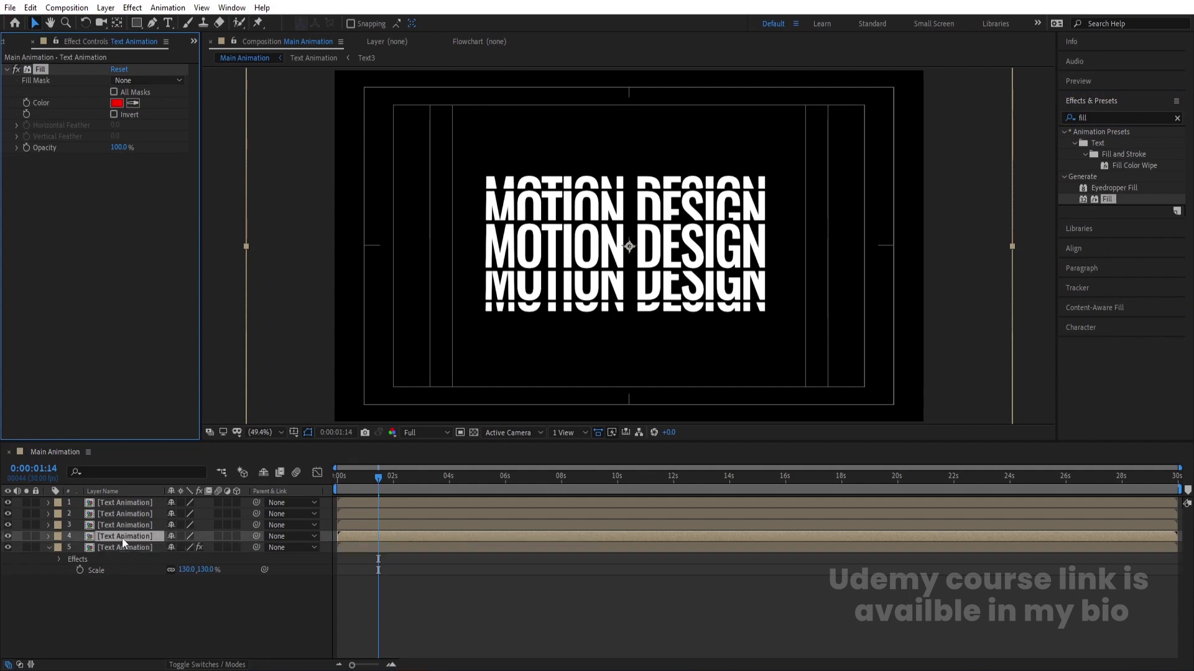
double_click(1106, 200)
left_click(117, 102)
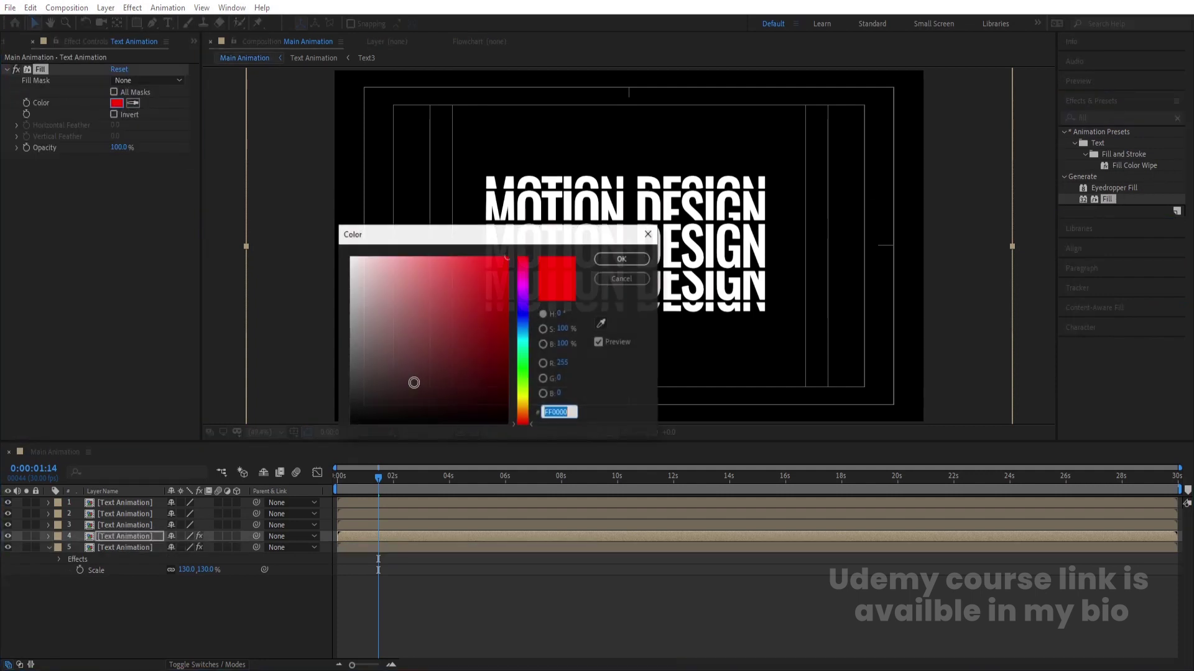
type("00FF18")
key("Return")
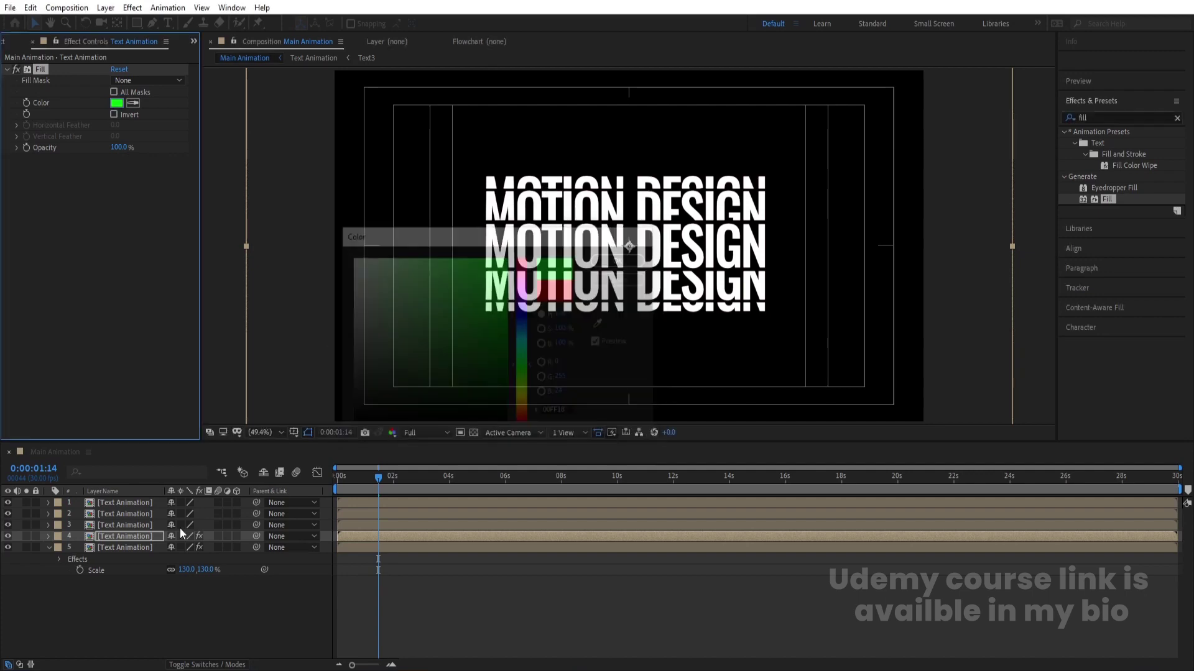
Apply the Fill effect to Text Animation layer 3 and shift its colour's hue to blue
left_click(180, 526)
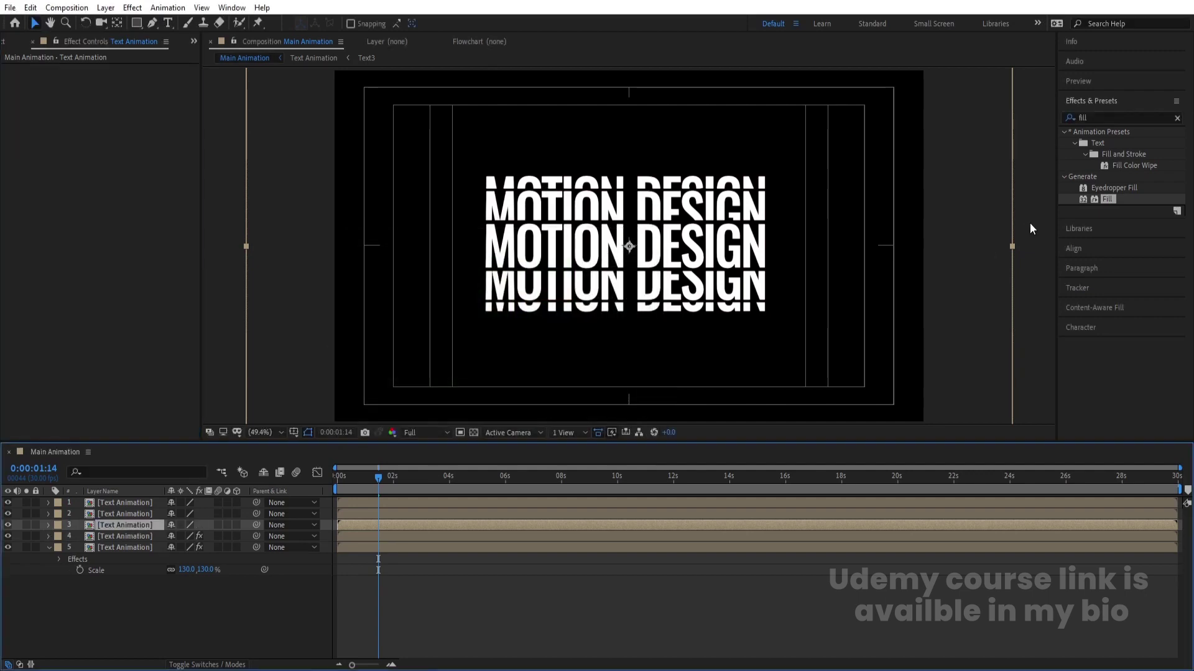
double_click(1113, 197)
left_click(116, 104)
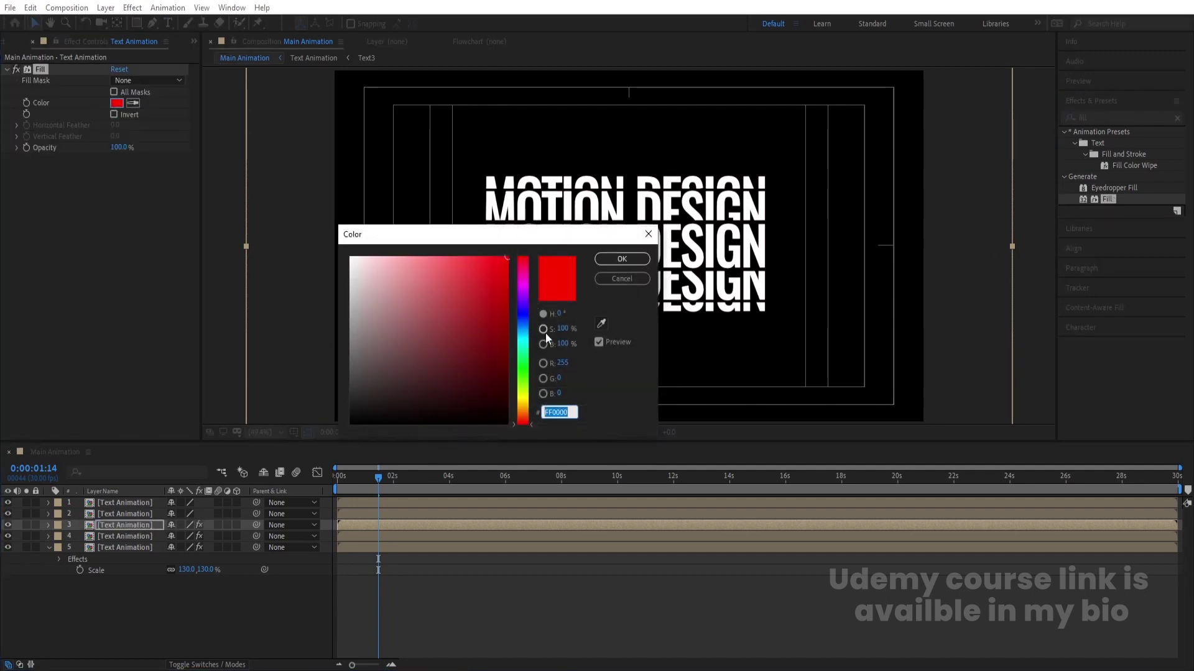
left_click(523, 332)
key("Return")
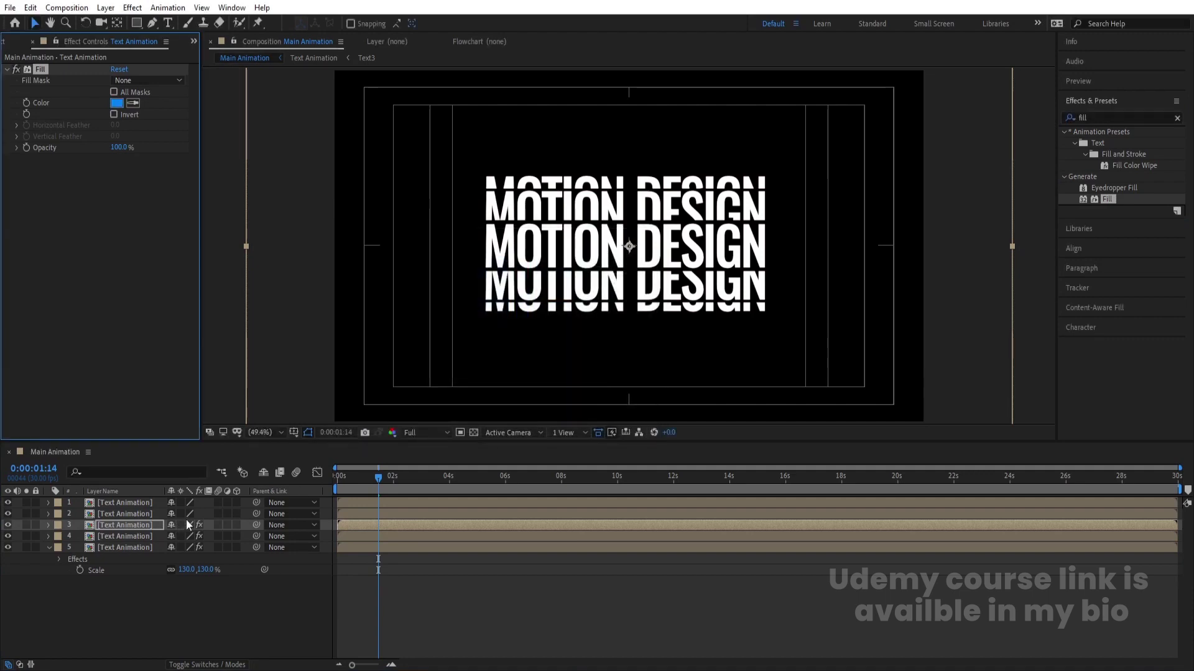
Apply the Find Edges effect to Text Animation layer 2 and turn on its Invert option
left_click_drag(349, 483, 337, 482)
left_click(349, 514)
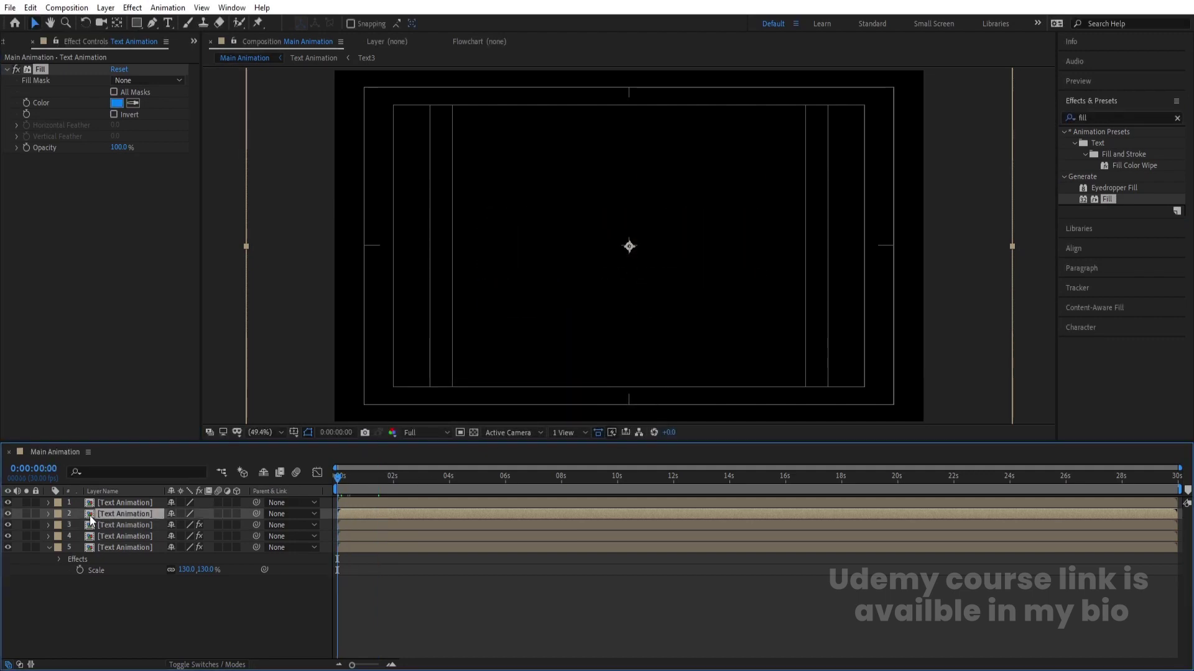
left_click(1103, 118)
key("BackSpace")
key("BackSpace")
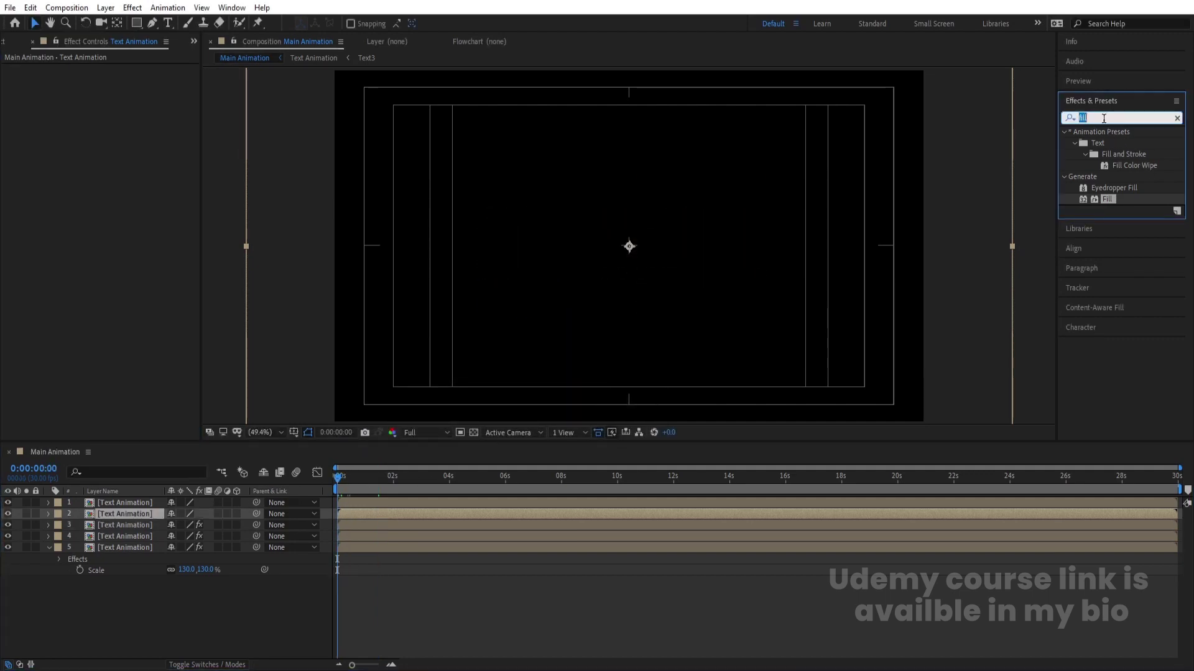
type("n")
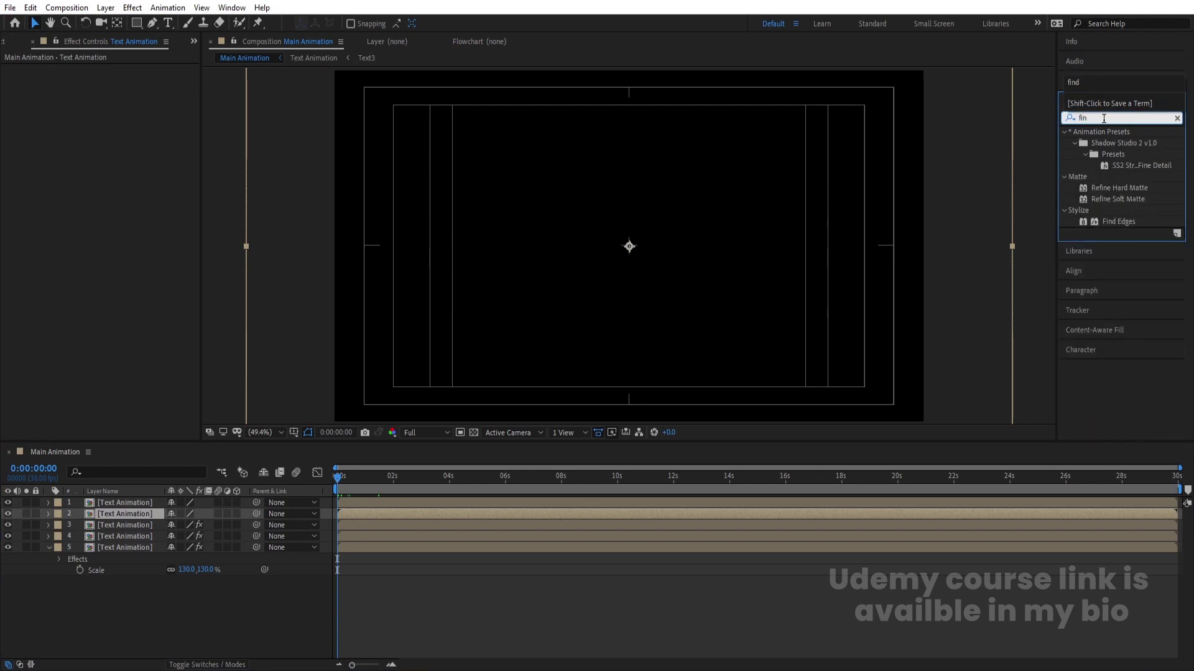
double_click(1123, 224)
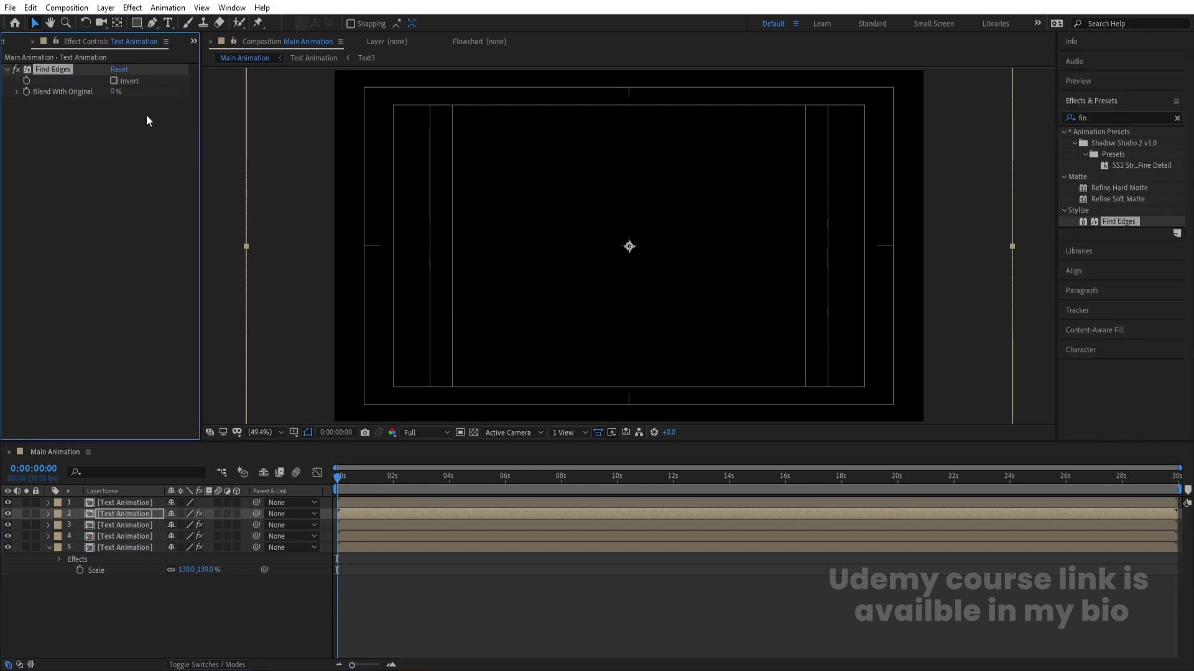
left_click(113, 81)
Offset the start of layer 4 to frame 2 and the start of layer 3 to frame 4
left_click(385, 610)
scroll(380, 599, "up", 3)
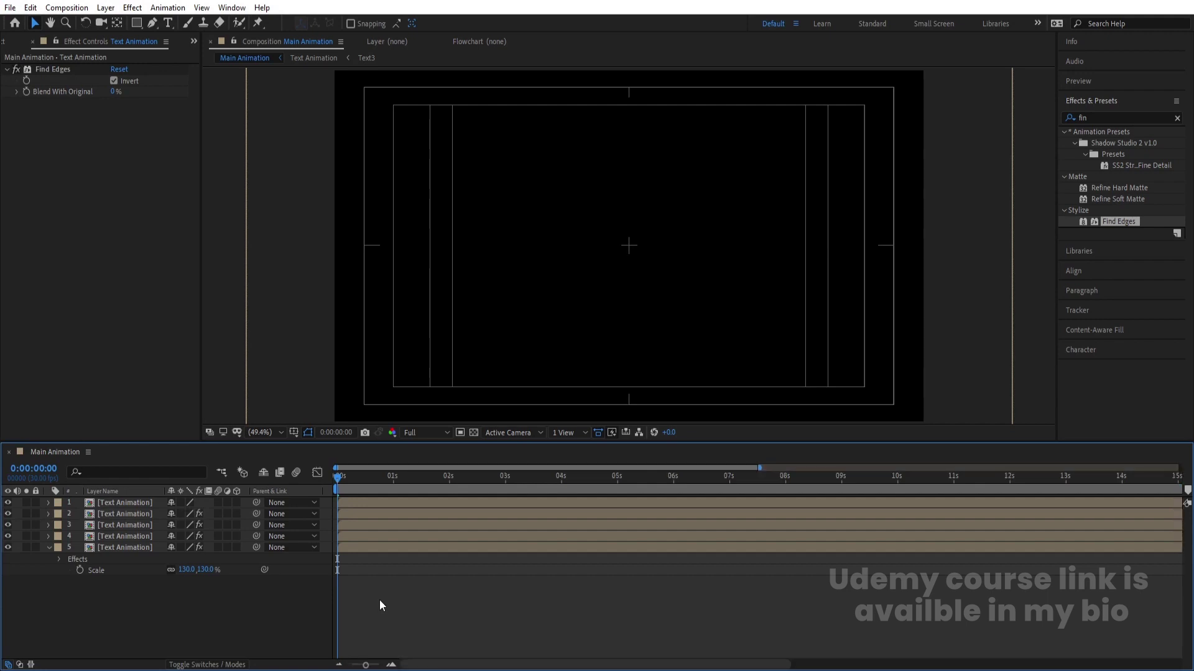
scroll(367, 561, "up", 2)
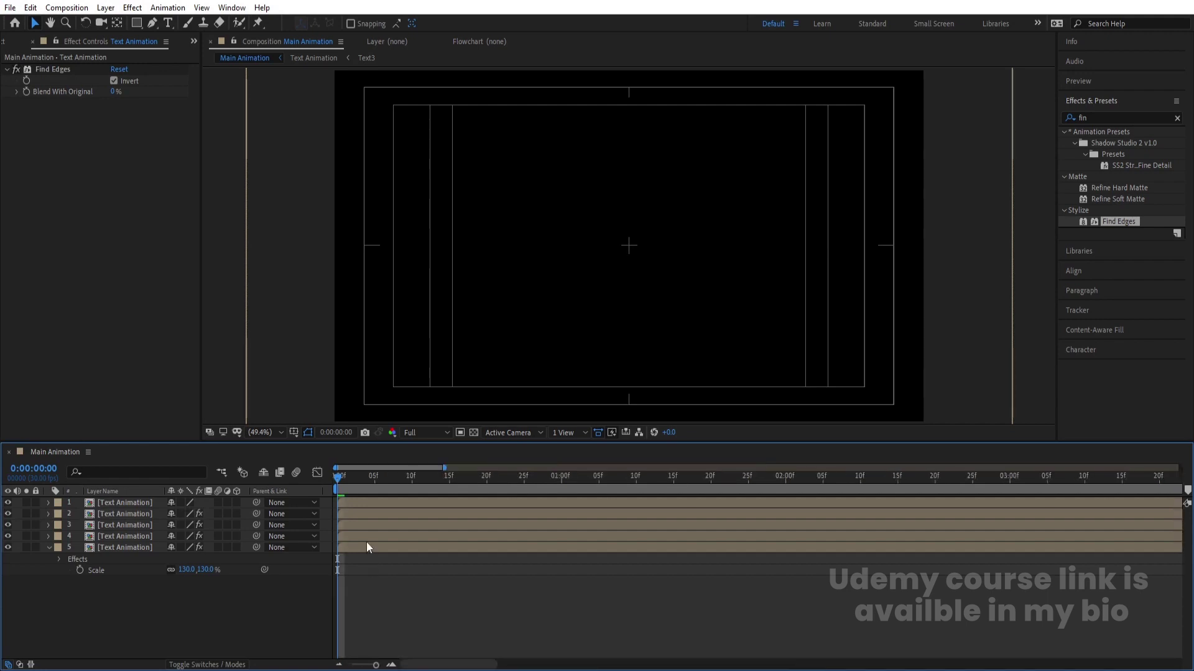
key("Page_Down")
key("Page_Down")
left_click(356, 536)
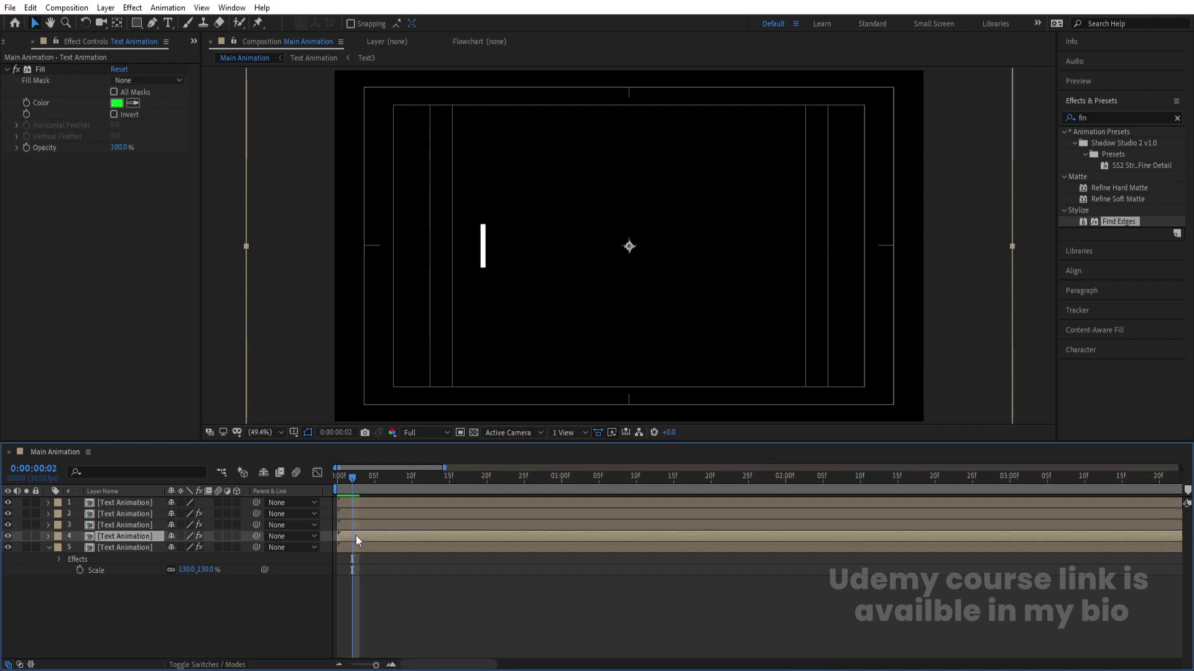
key("bracketleft")
key("Page_Down")
key("Page_Down")
left_click(361, 522)
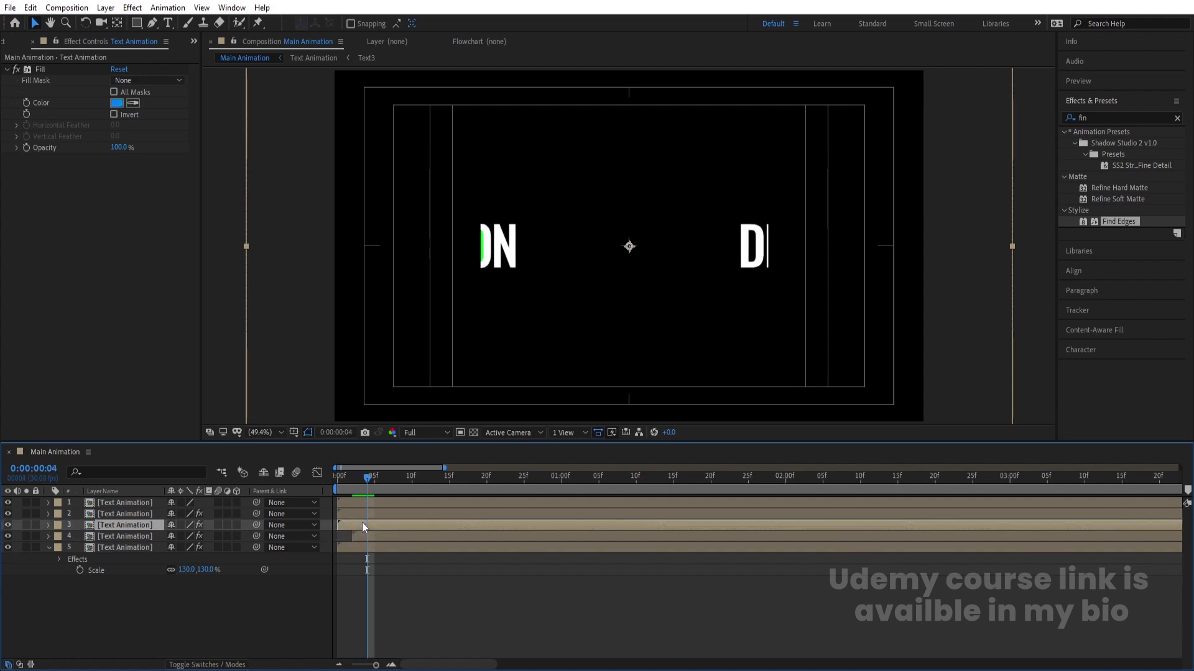
key("bracketleft")
Offset the start of layer 2 to frame 6 and layer 1 to frame 8, and preview the staggered animation
key("Page_Down")
key("Page_Down")
left_click(375, 516)
key("bracketleft")
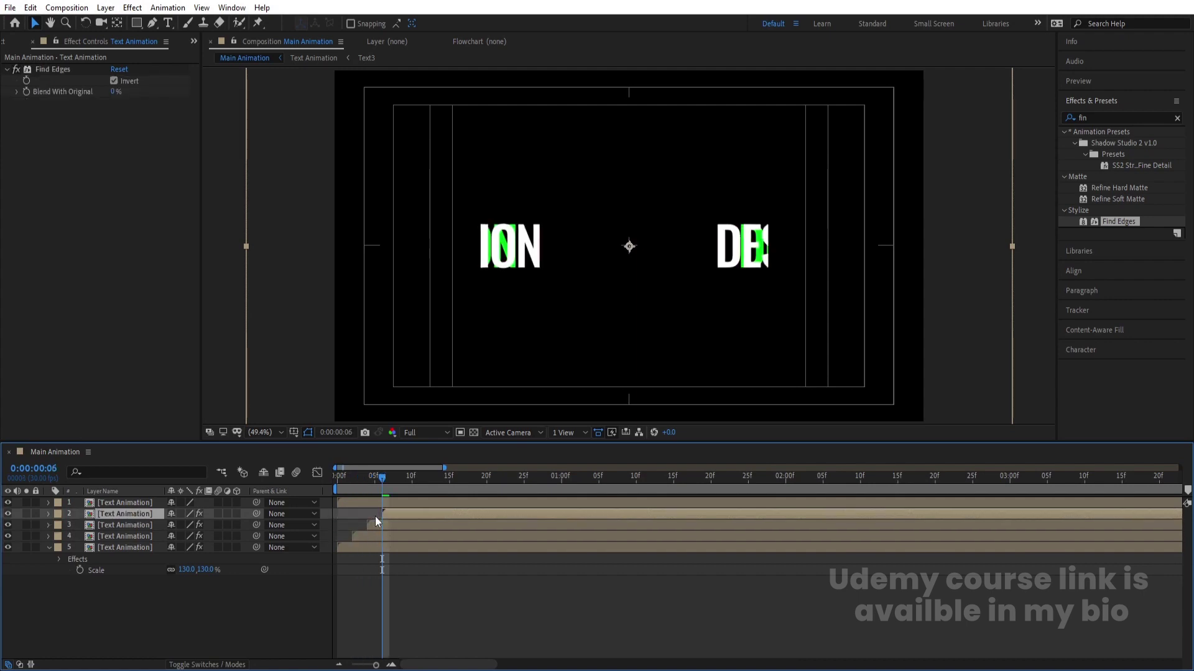
key("Page_Down")
key("Page_Down")
left_click(390, 502)
key("bracketleft")
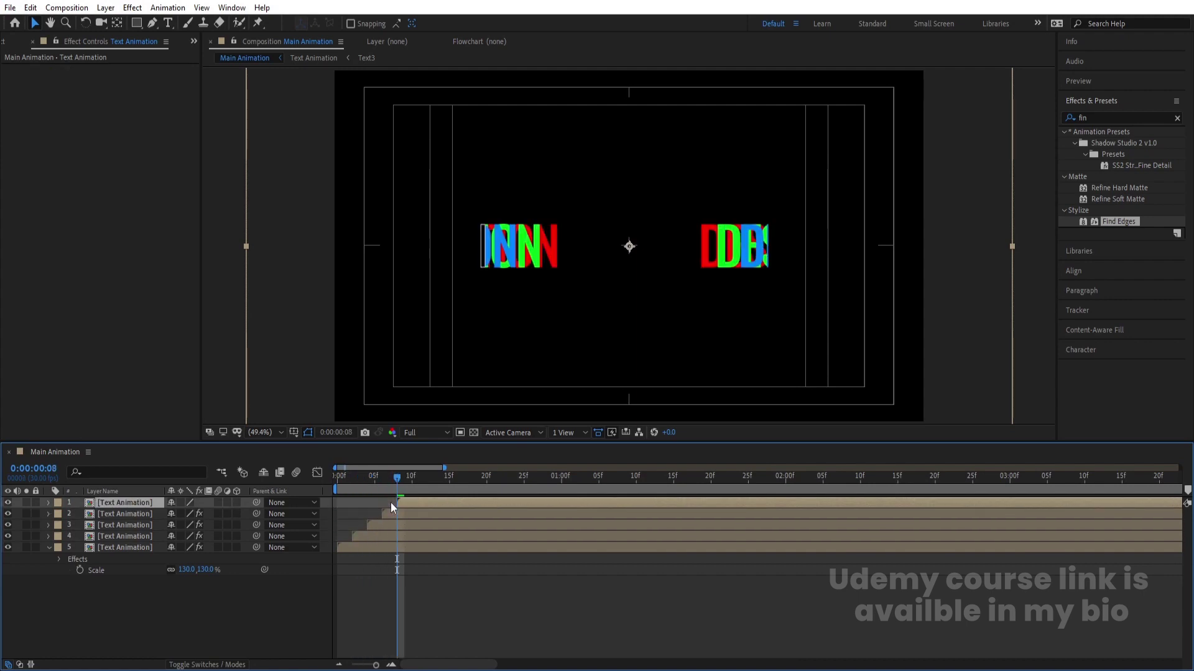
key("space")
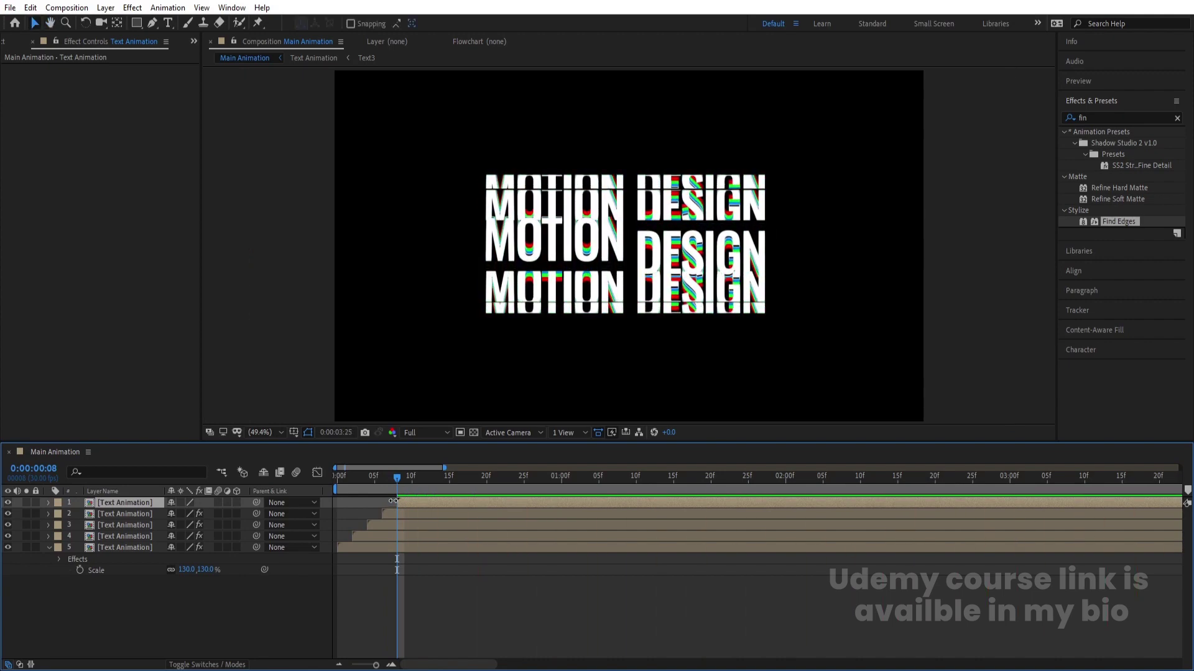
key("space")
key("semicolon")
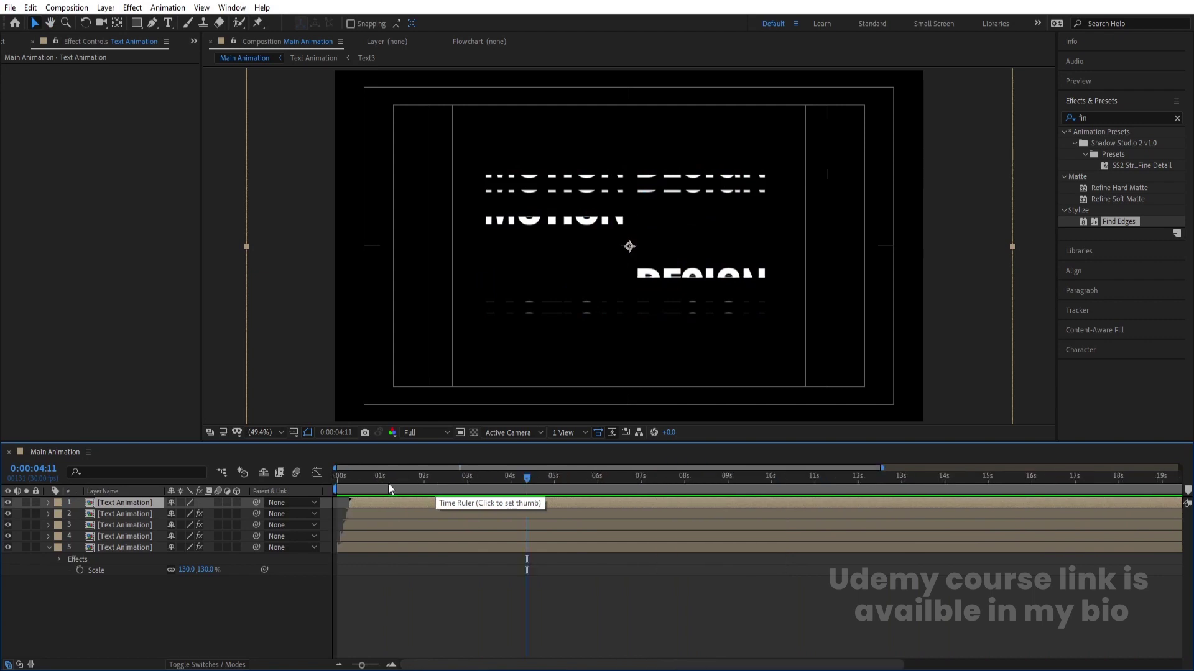
Set the blending mode of layers 3, 4 and 5 to Screen and preview the composition from the start
left_click(121, 524)
left_click(122, 545, "shift")
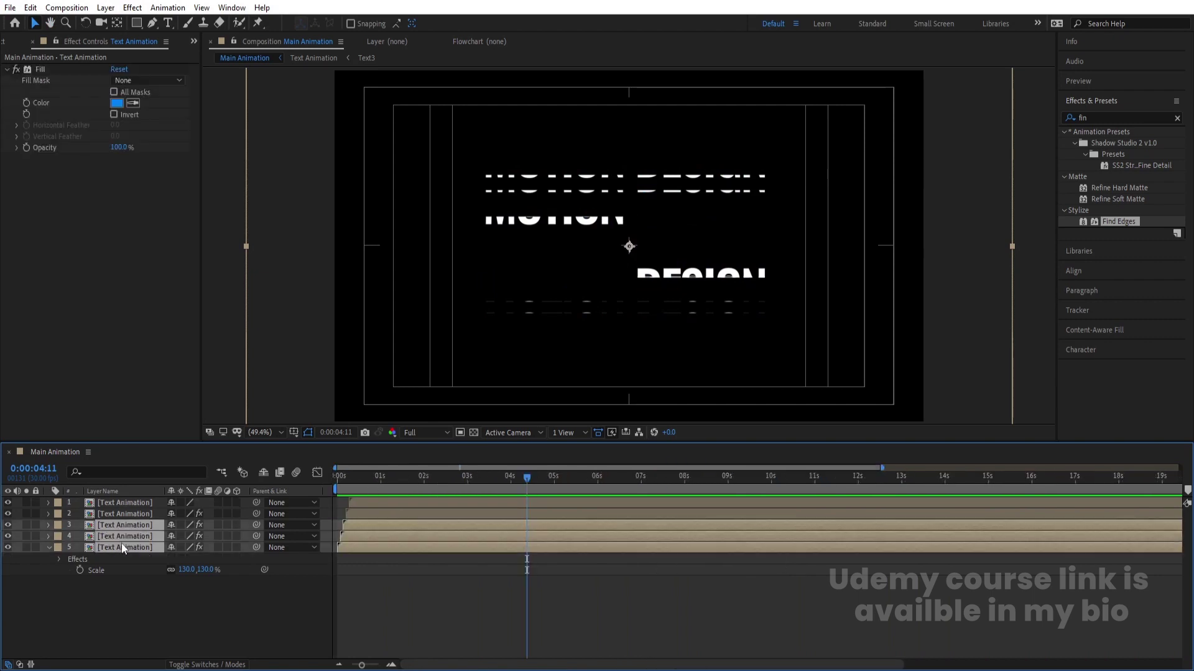
key("F4")
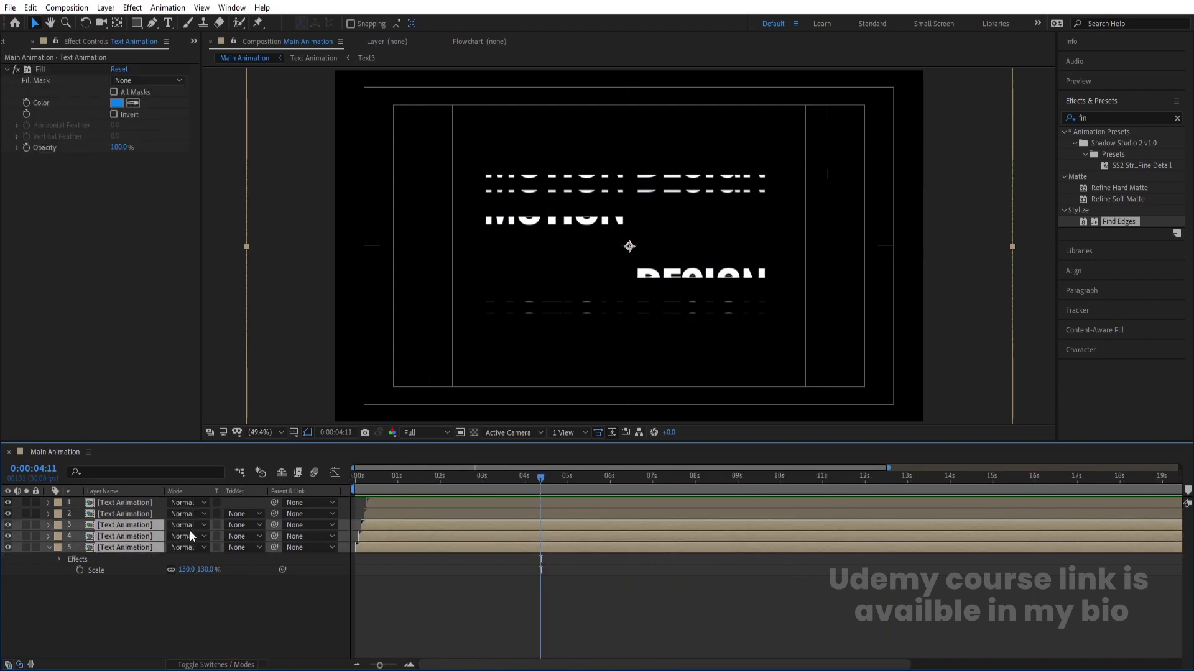
left_click(205, 527)
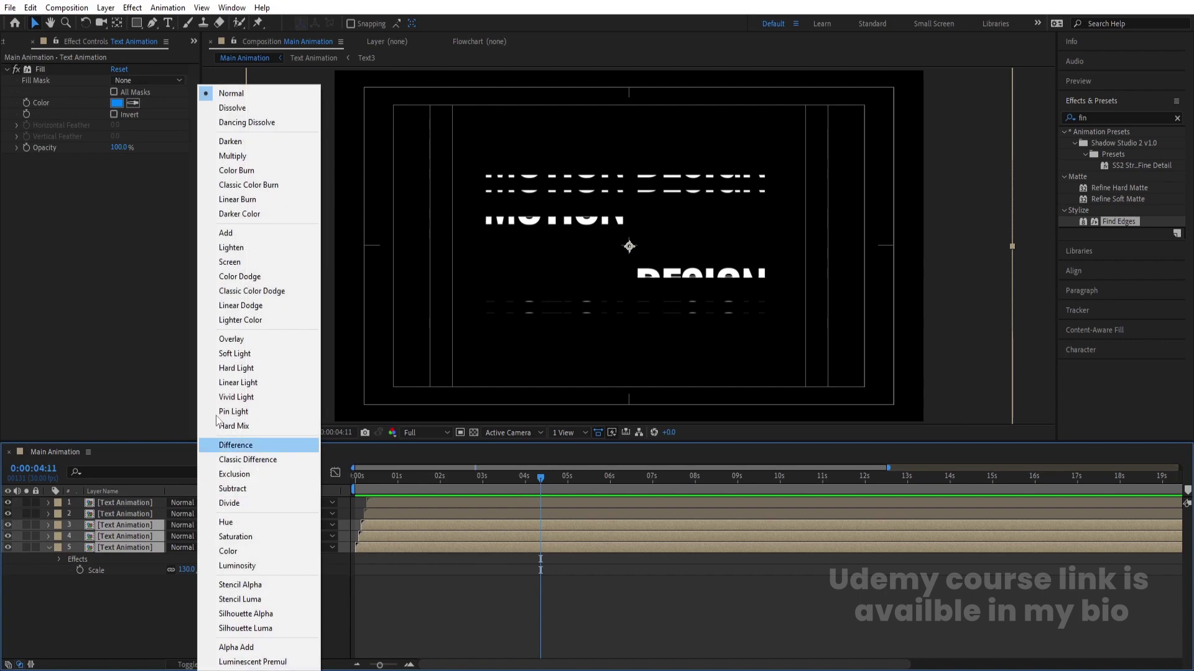
left_click(237, 266)
key("Home")
key("space")
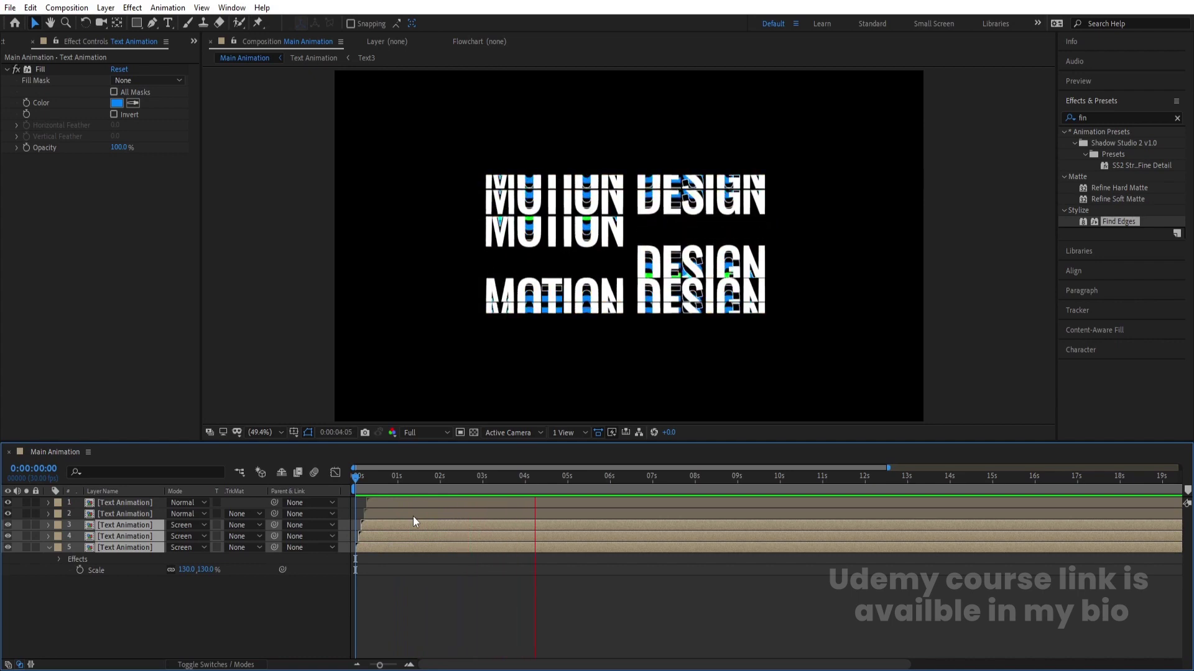
key("space")
Pre-compose all five Text Animation layers into a composition named Final Text Animation
left_click(454, 486)
left_click(144, 604)
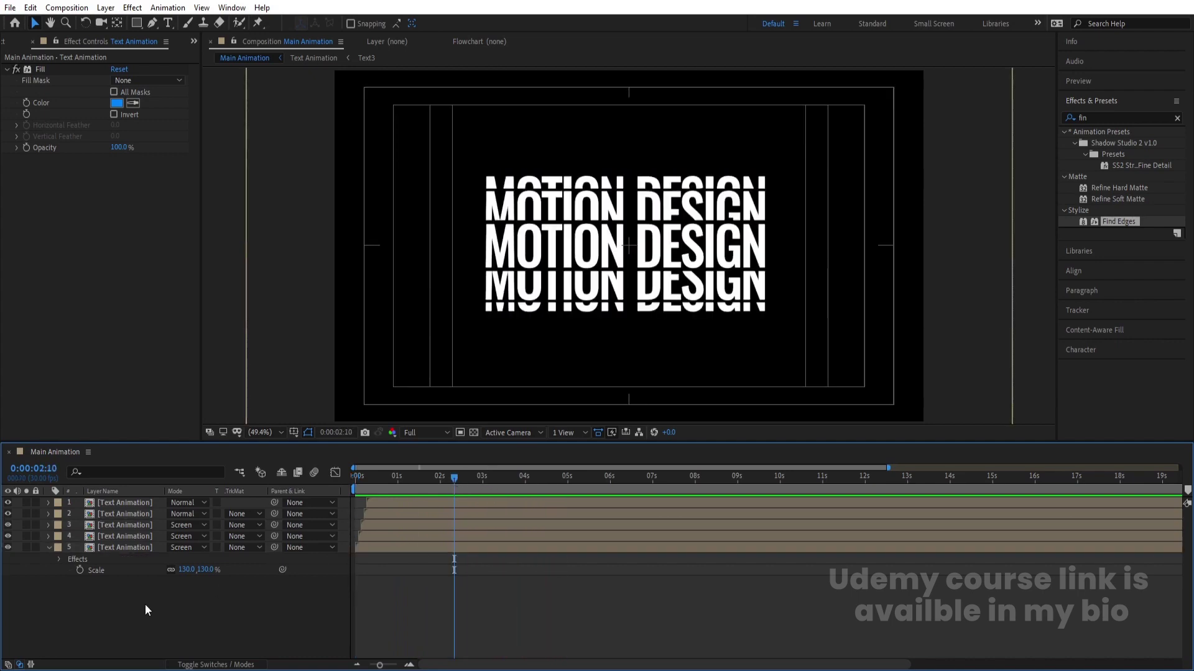
key("ctrl+shift+c")
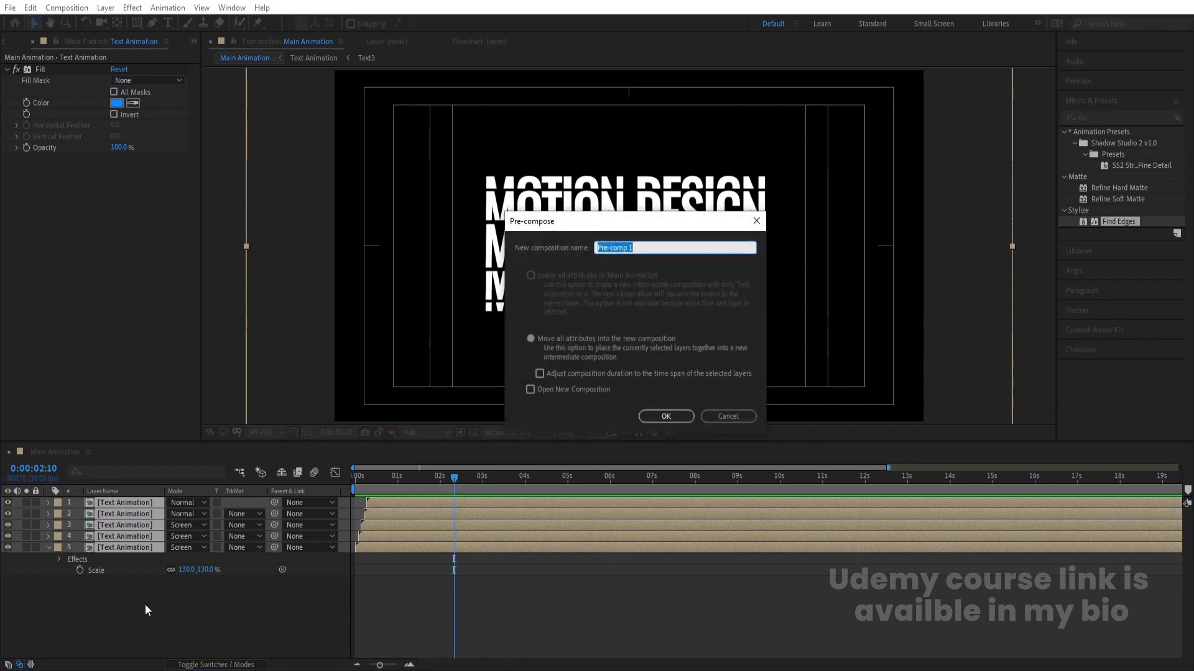
type("Final Te")
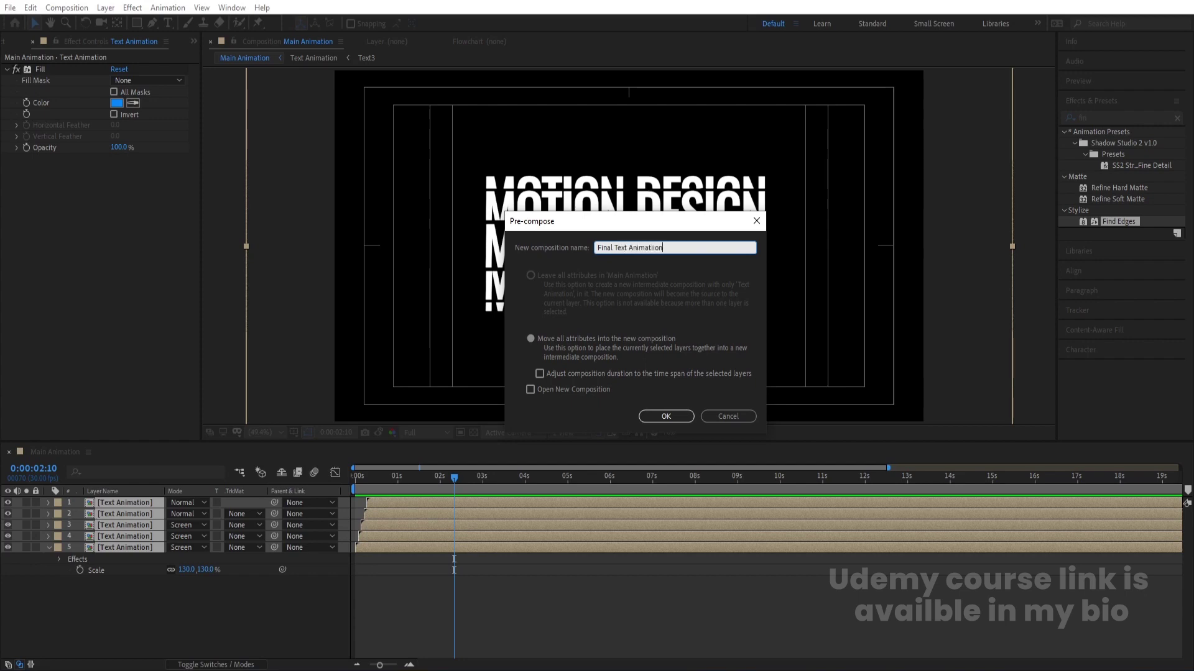
type("xt Animation")
key("Return")
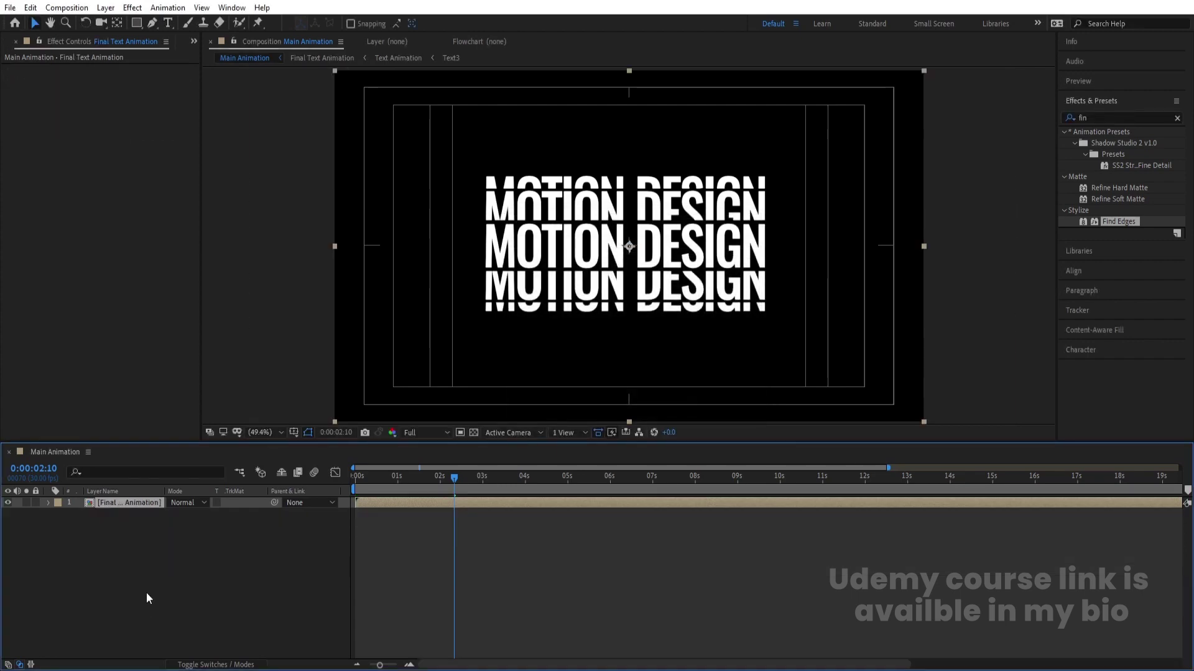
Enable Collapse Transformations on the Final Text Animation layer and preview it from the 1-second mark
key("F4")
left_click(181, 502)
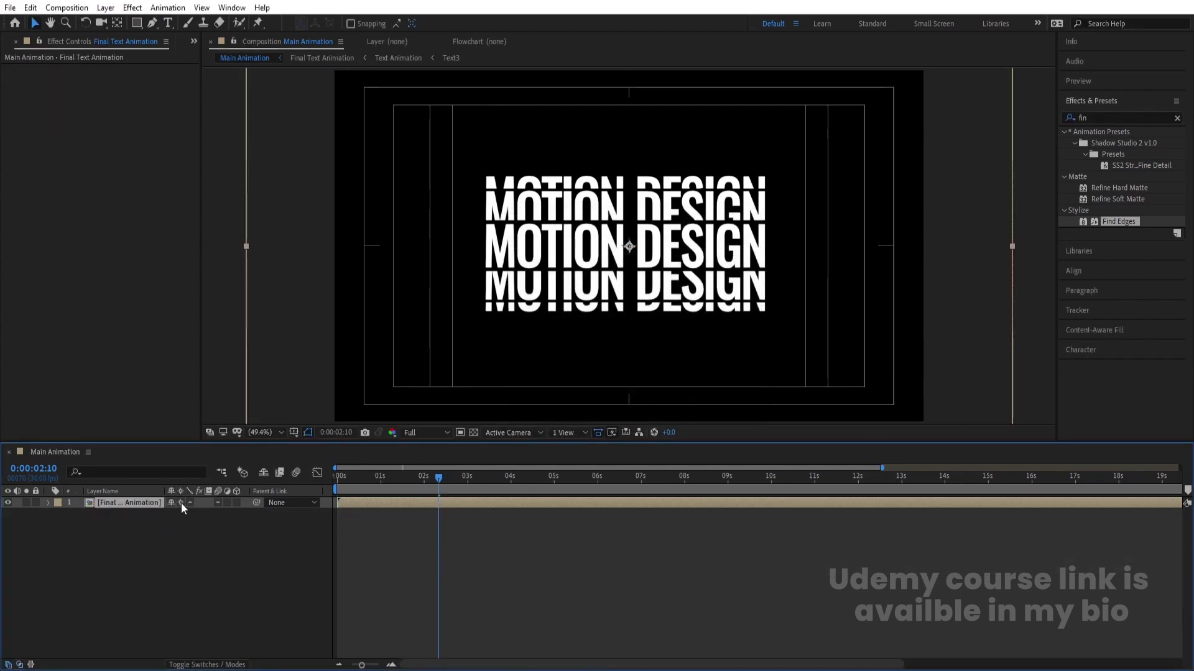
left_click_drag(388, 477, 380, 474)
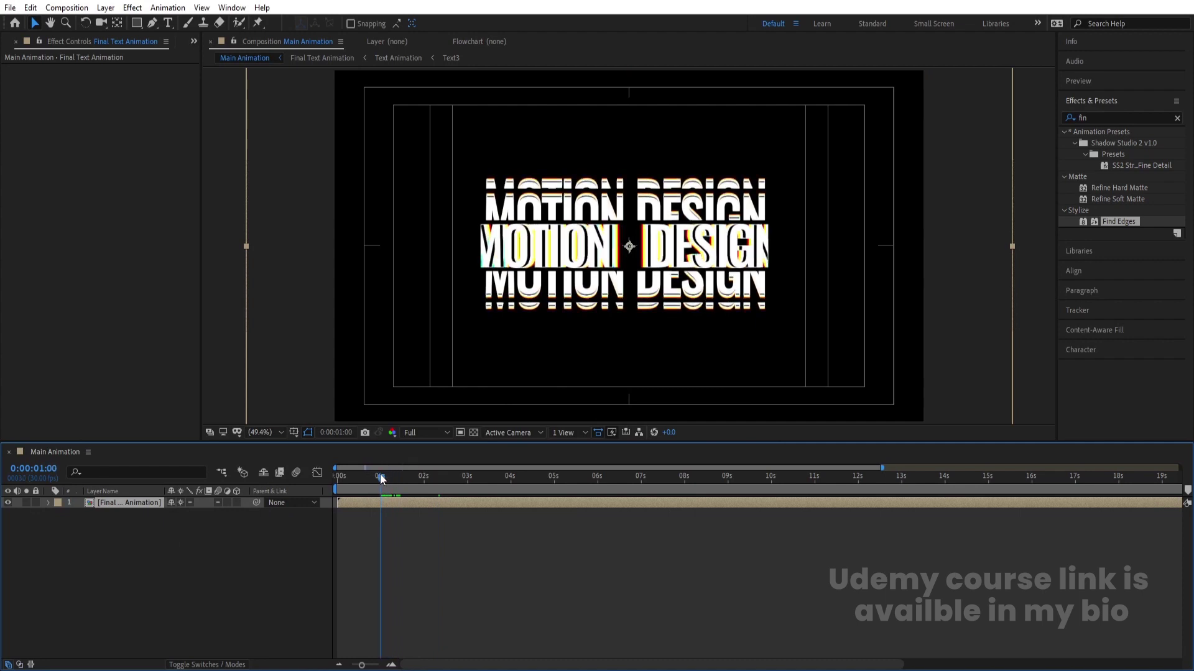
key("space")
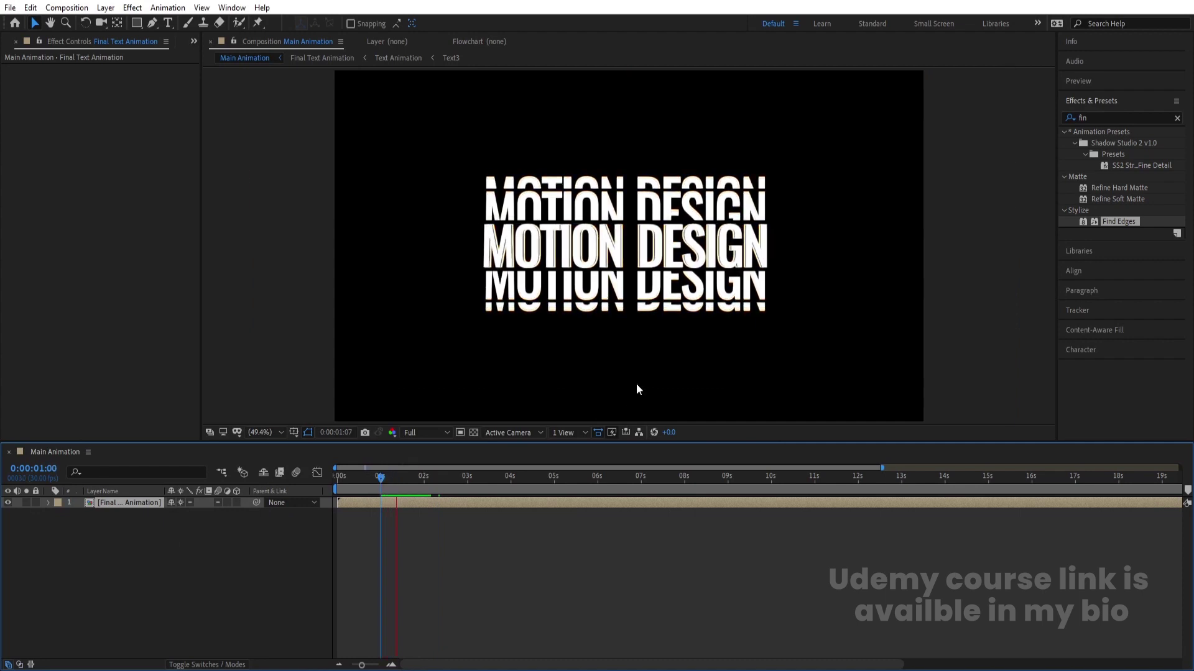
Duplicate the Final Text Animation layer and flip the copy vertically with an unlinked Y scale of -100%
key("ctrl+d")
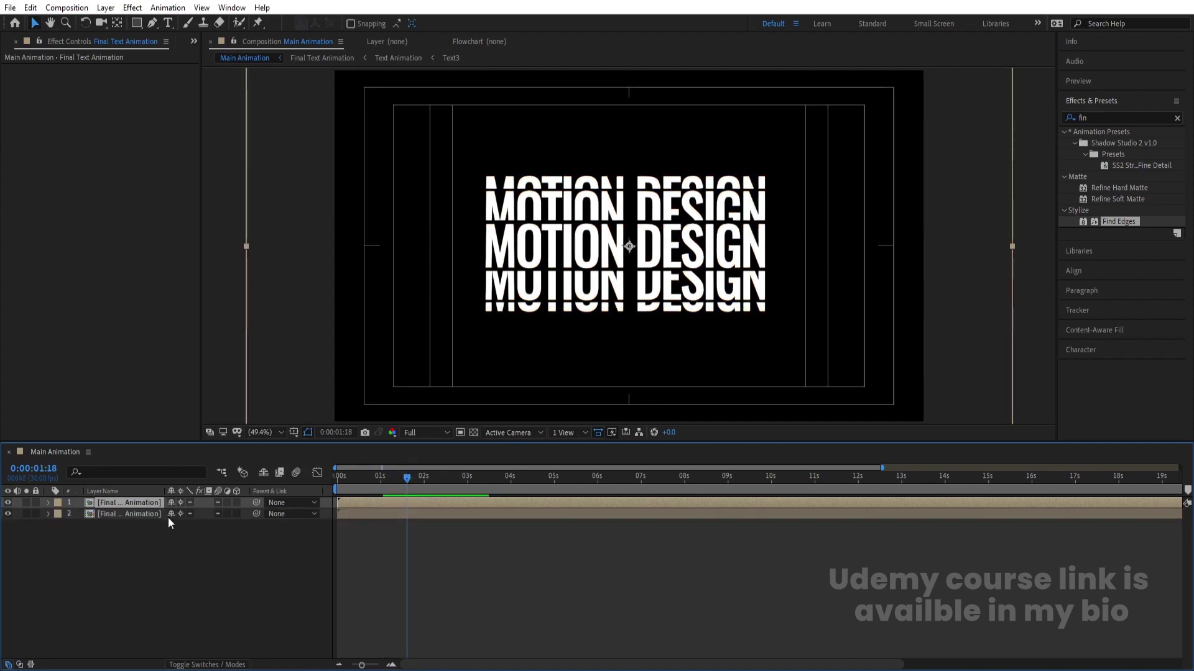
key("s")
left_click(202, 513)
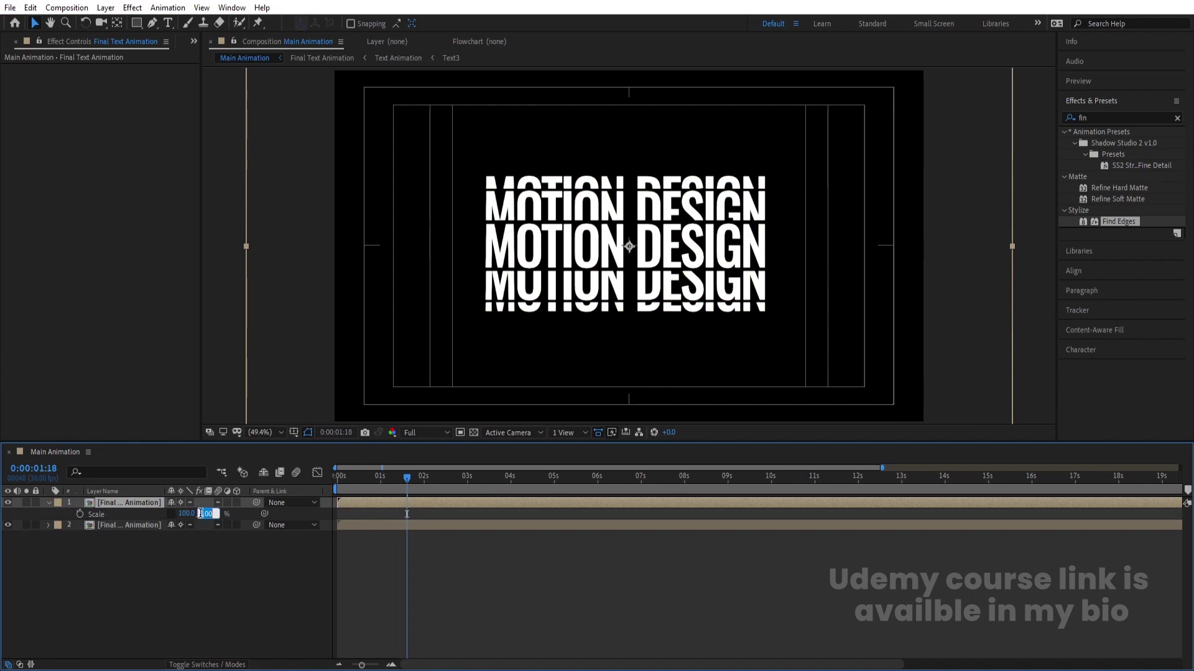
type("-100")
key("Return")
Move the flipped copy down to position 960, 953 so it sits below the original, and preview the mirrored text
key("p")
left_click_drag(204, 512, 423, 542)
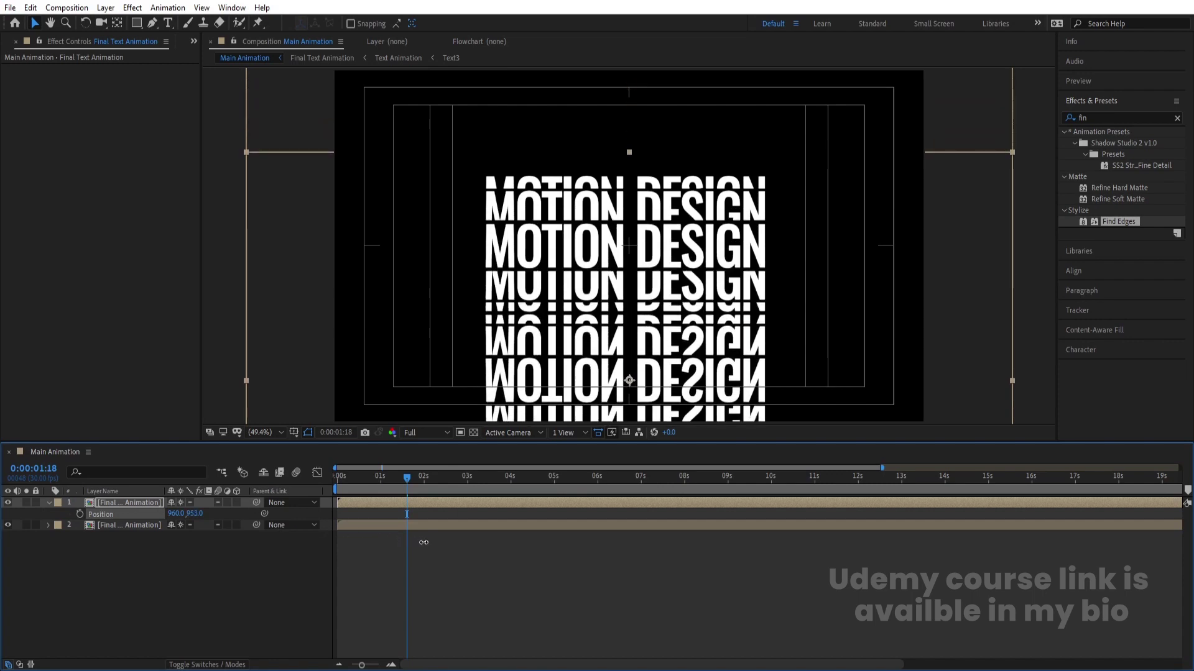
key("space")
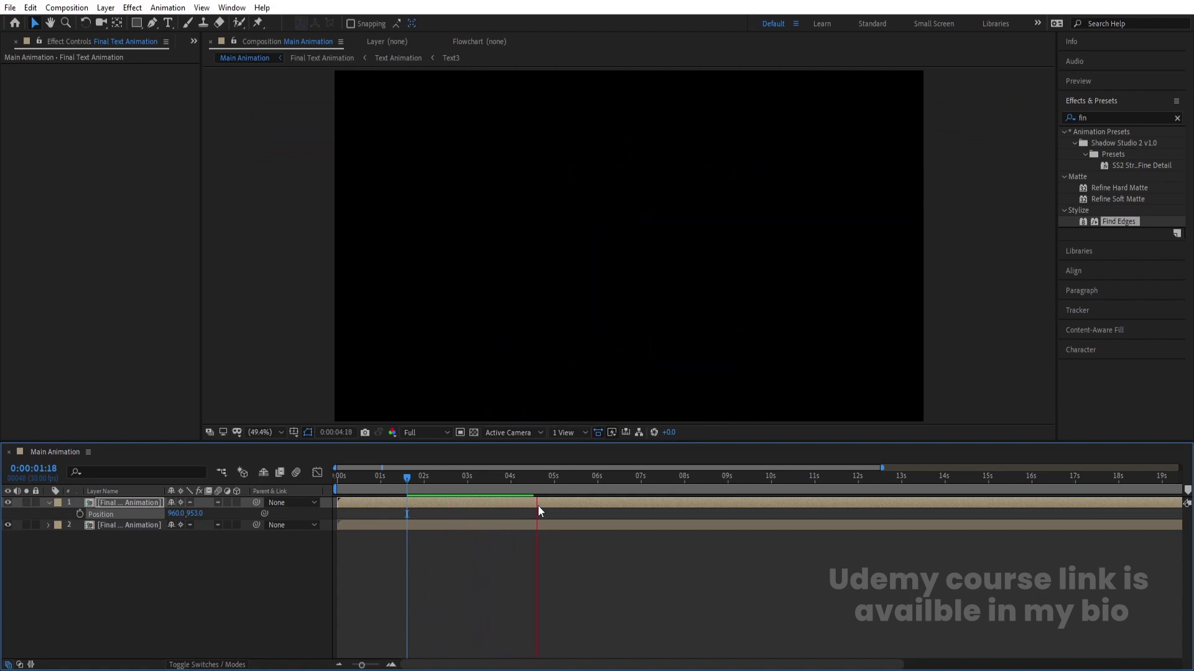
Draw a wide rectangular mask over the flipped Final Text Animation copy and feather it 192 pixels so the reflection fades out downward
left_click_drag(536, 476, 404, 477)
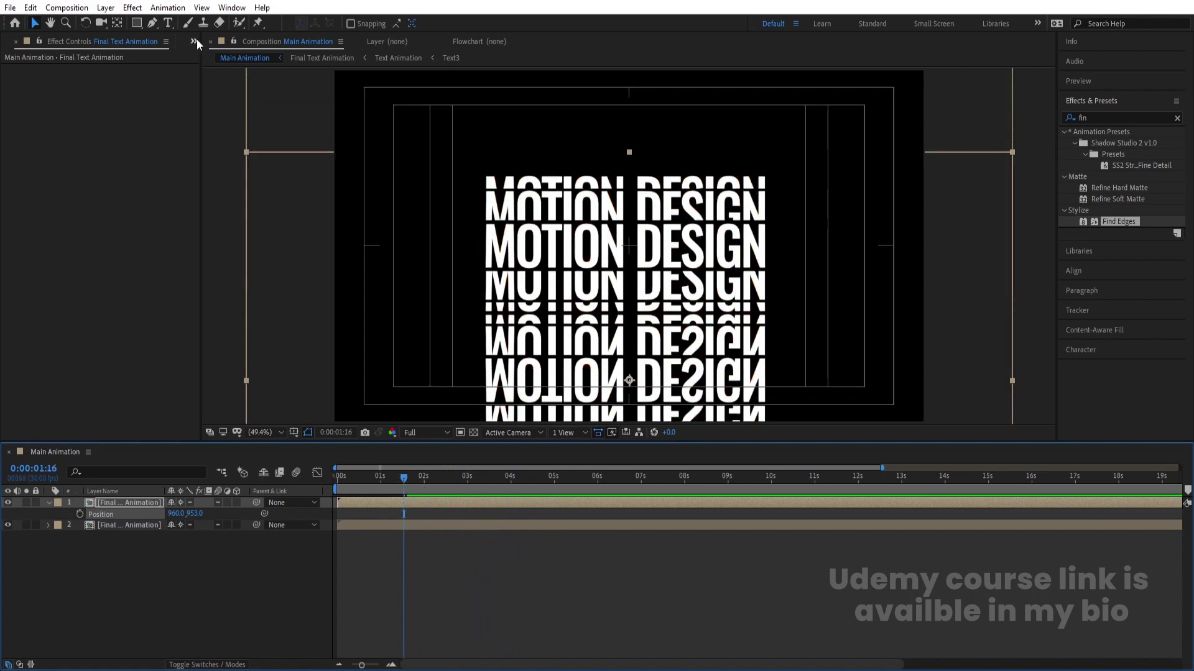
left_click(141, 25)
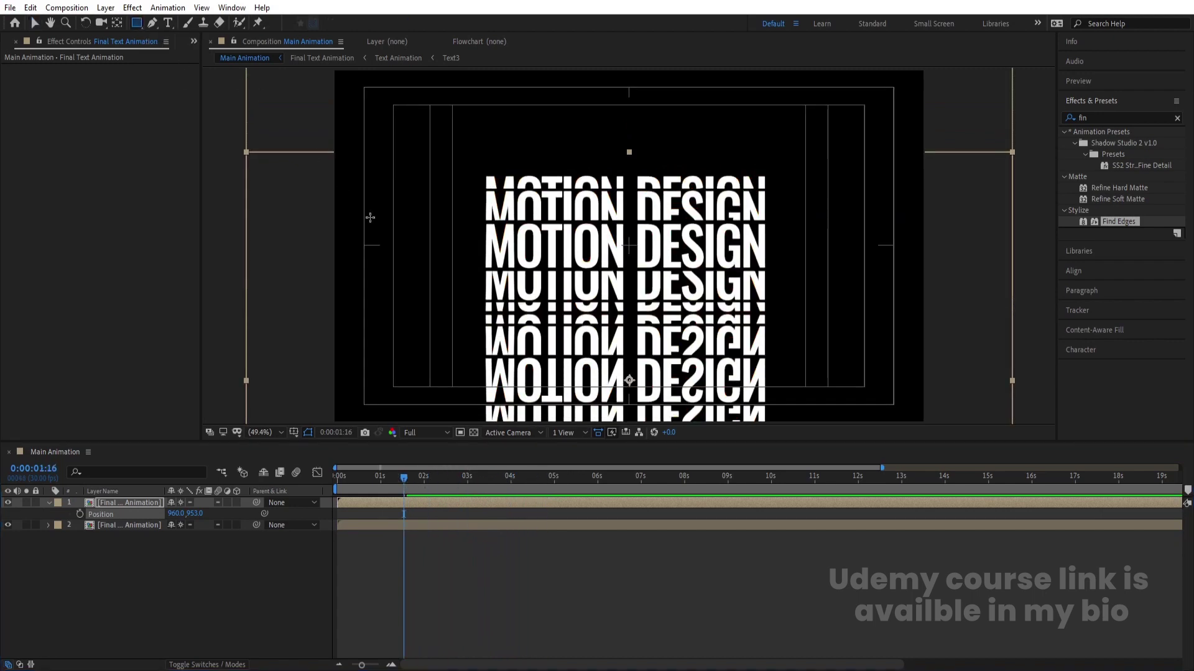
left_click_drag(347, 229, 854, 366)
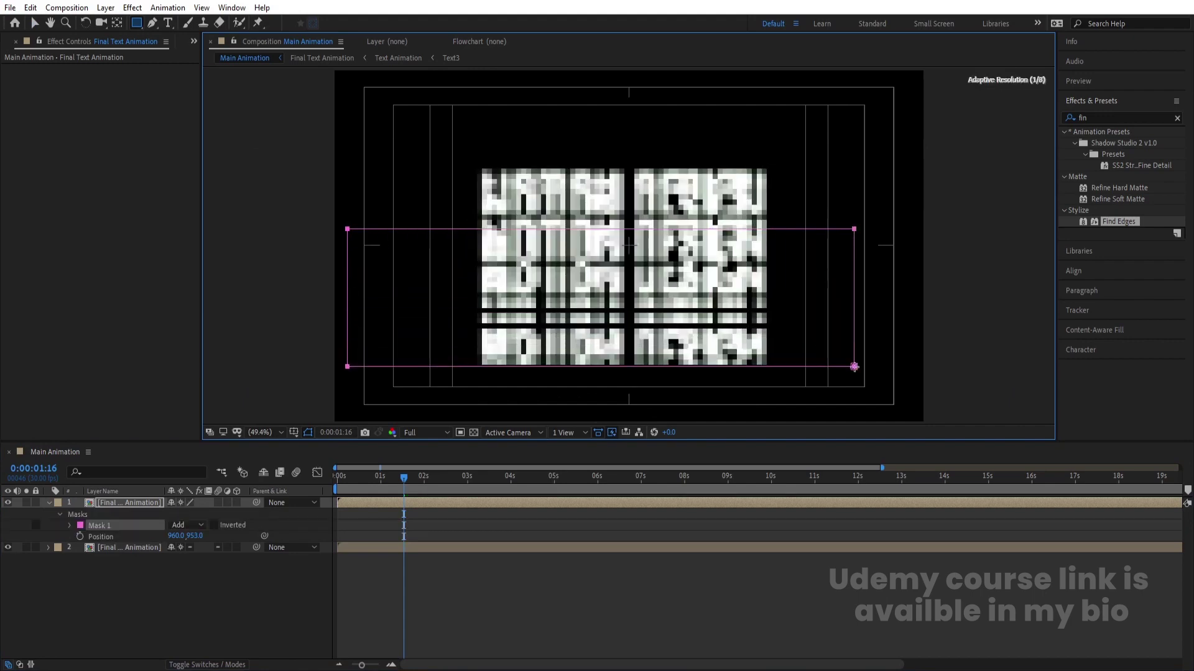
left_click(69, 526)
left_click_drag(187, 547, 300, 540)
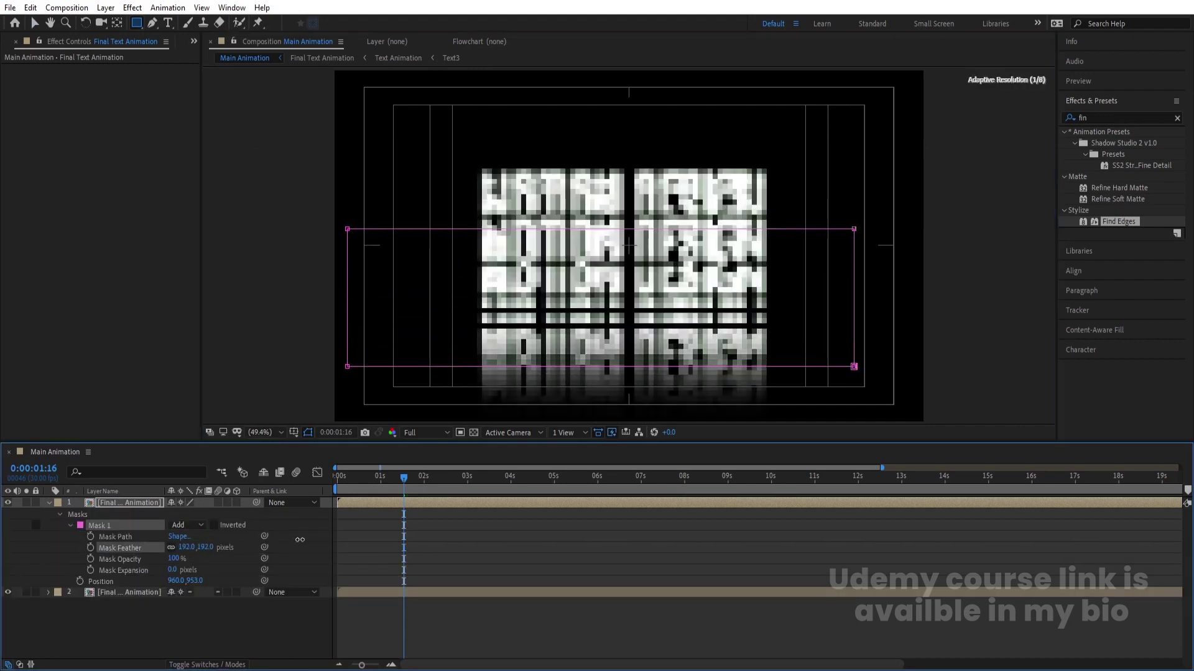
Lower the flipped copy's opacity to 41%
key("t")
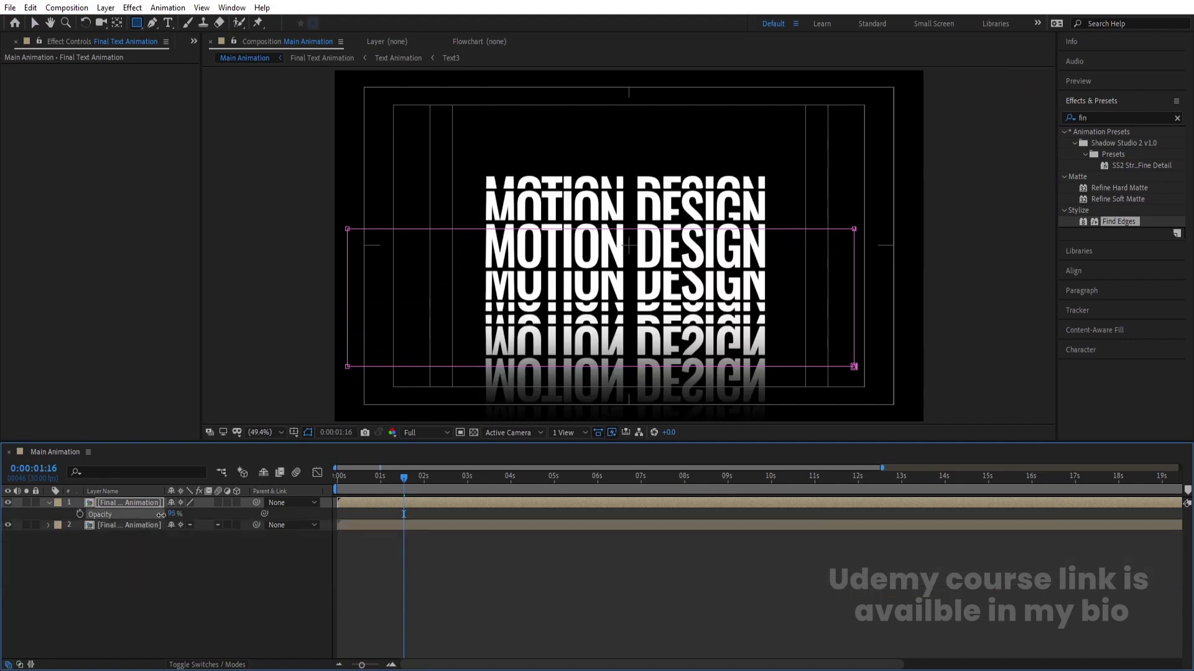
left_click_drag(172, 514, 133, 515)
left_click(147, 565)
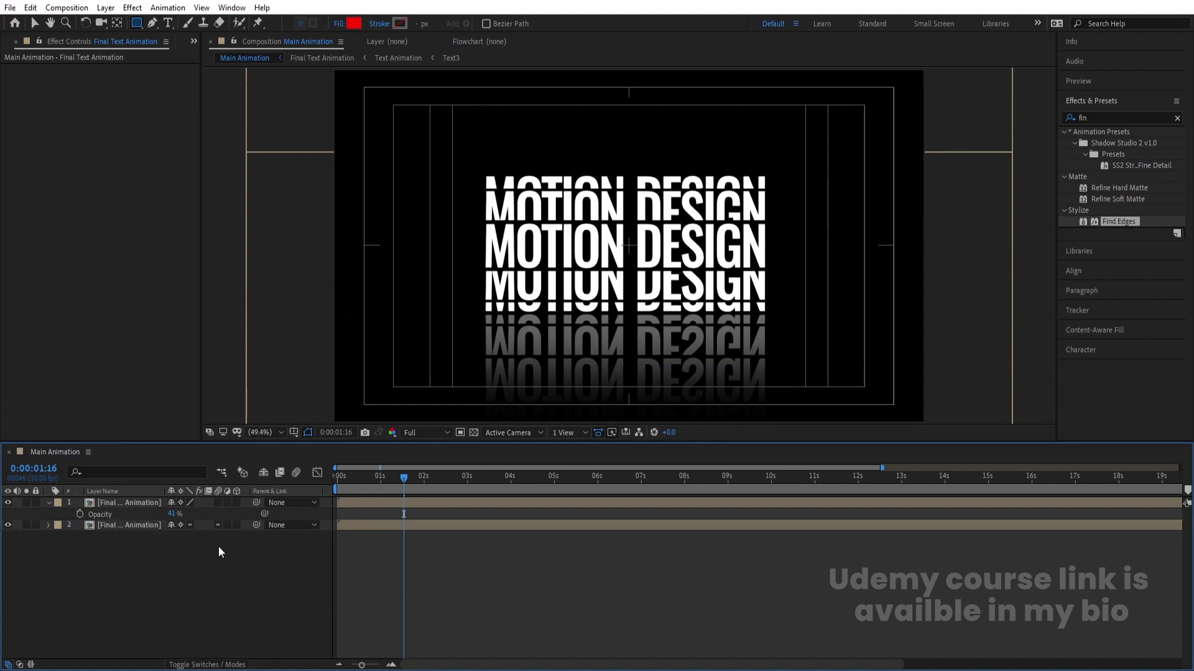
Create a 1920 x 1080 composition named fractal noise and add a comp-sized black solid to it
key("ctrl+n")
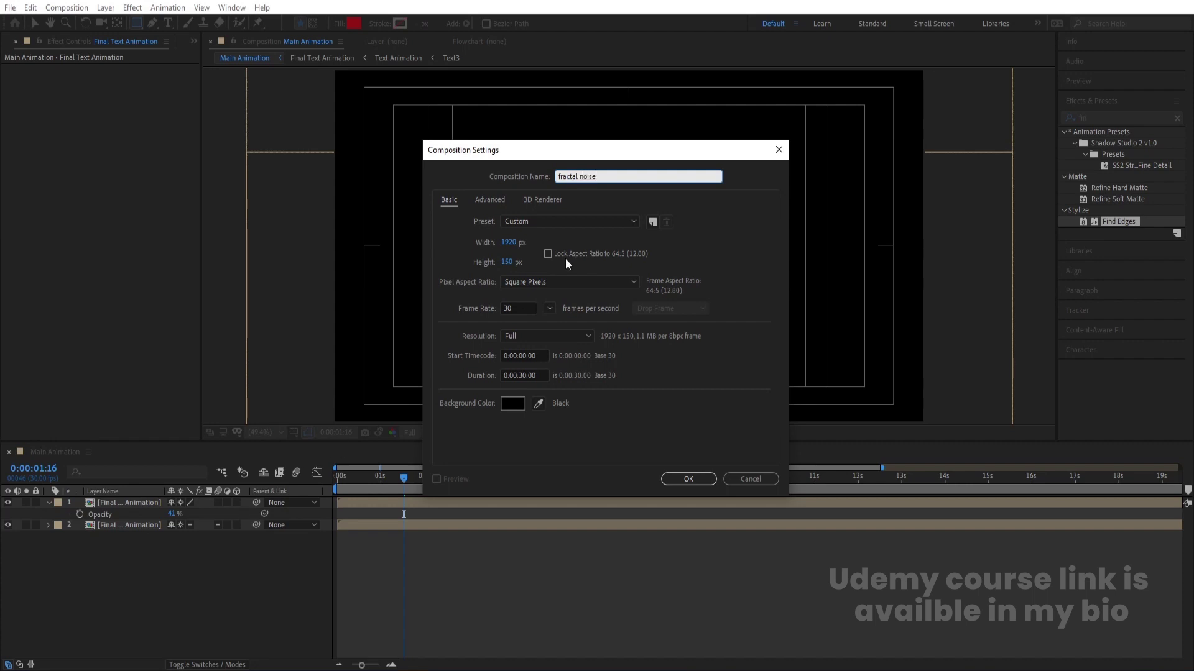
left_click(506, 262)
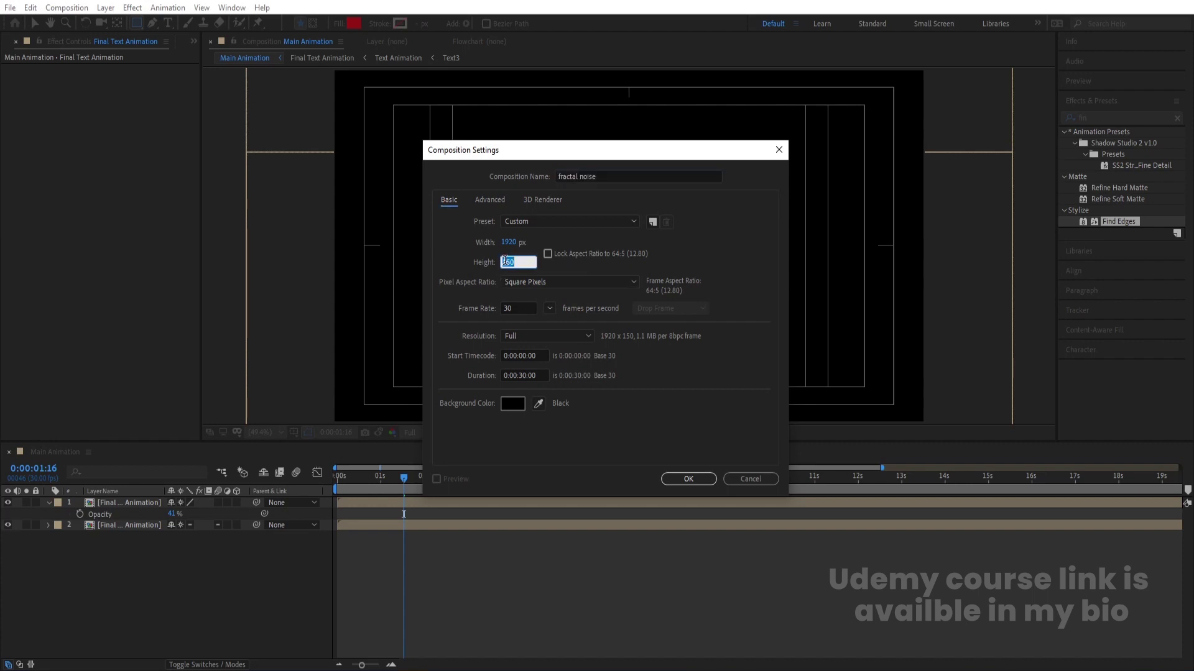
type("4")
type("080")
key("Return")
key("ctrl+y")
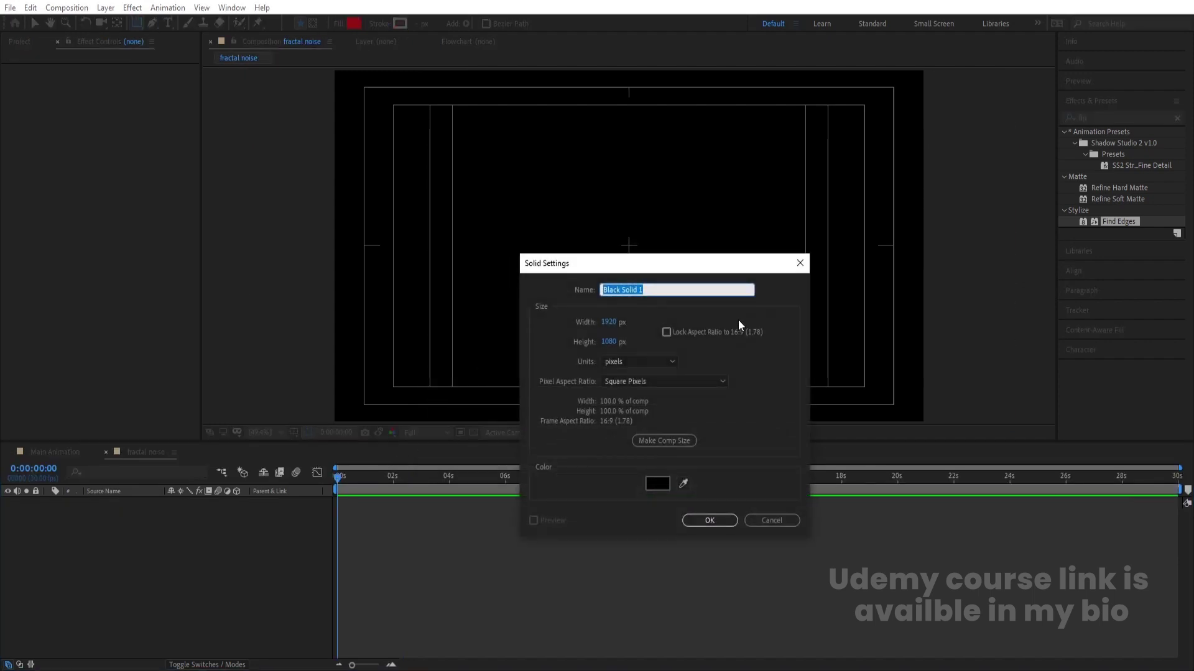
key("Return")
Apply the Fractal Noise effect to the black solid, raise its contrast strongly and set its brightness to -26
double_click(1106, 117)
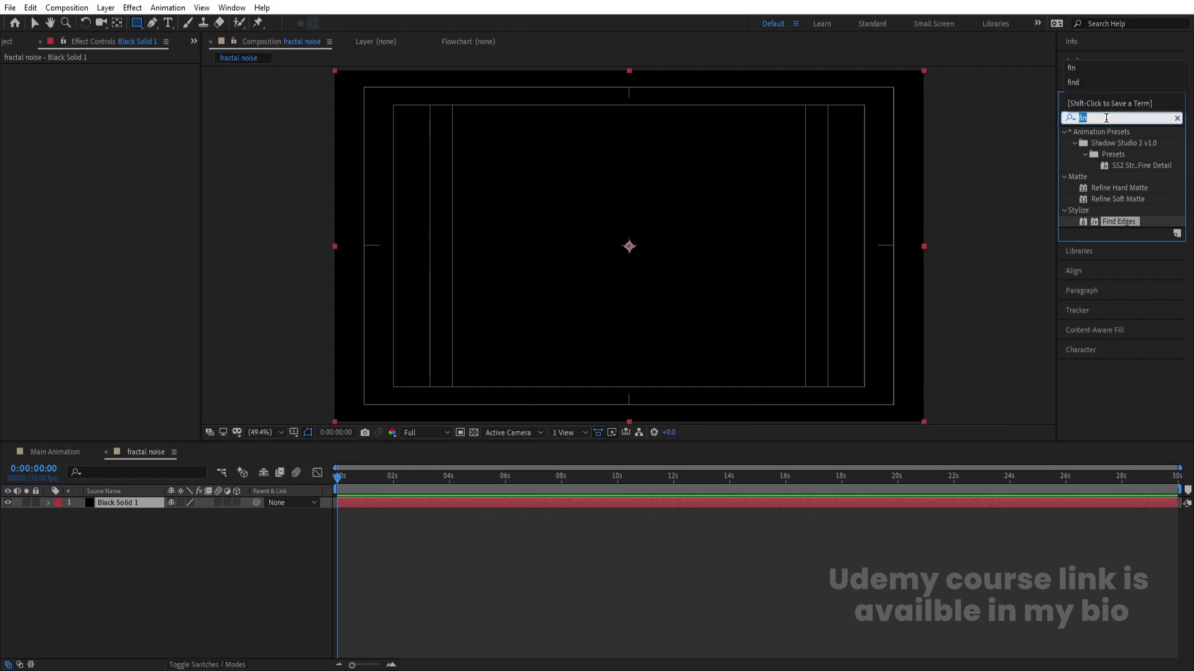
type("frac")
double_click(1114, 221)
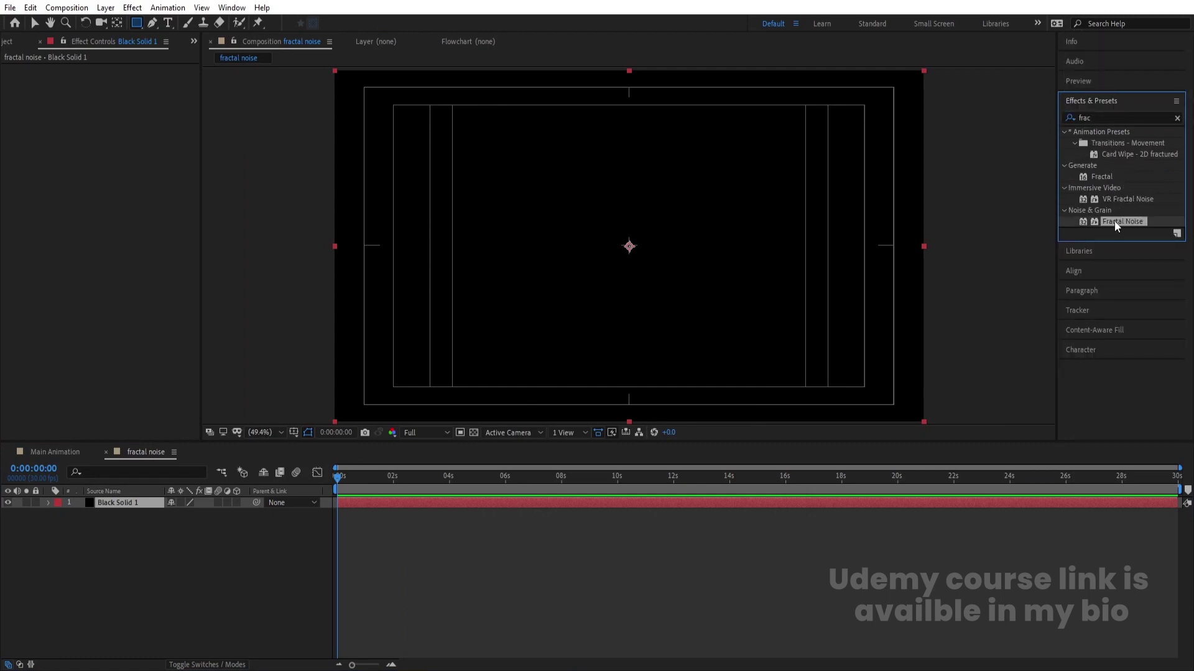
left_click_drag(124, 114, 99, 123)
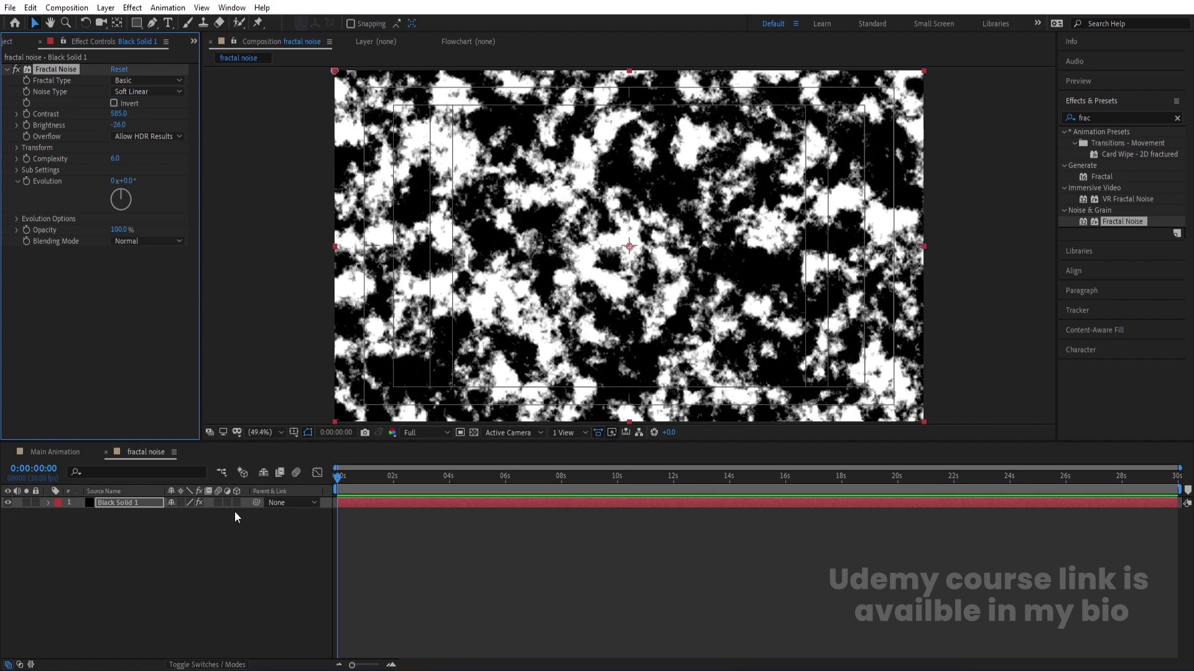
Place the fractal noise composition beneath both text layers in Main Animation and hide it
left_click(55, 444)
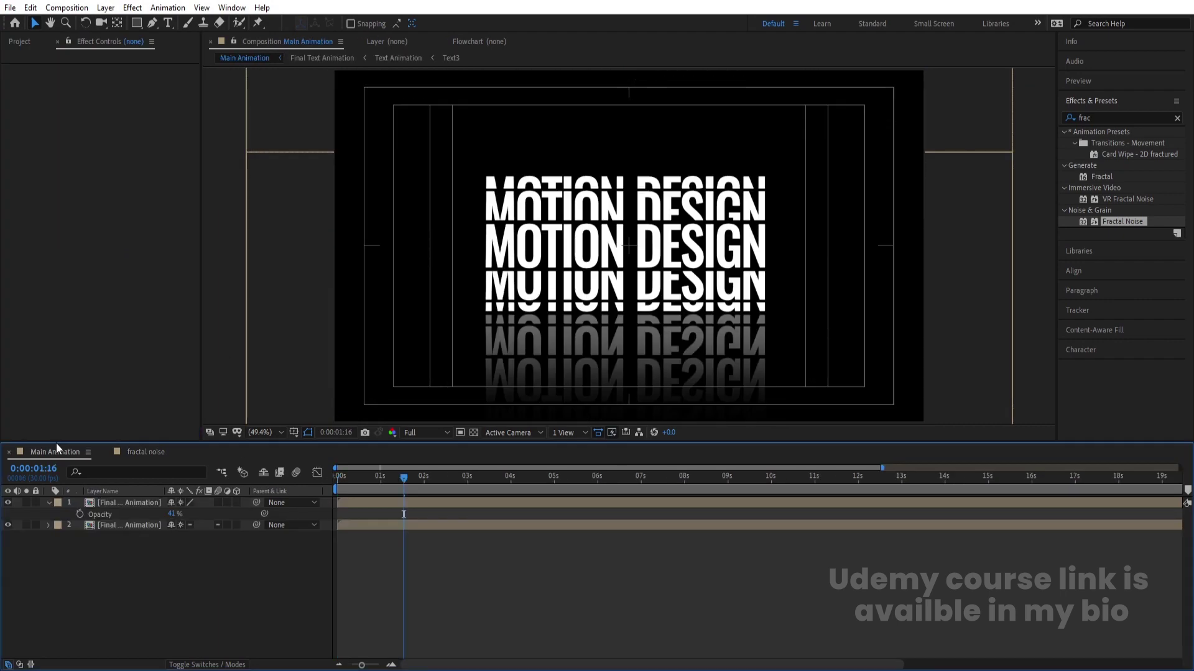
key("ctrl+0")
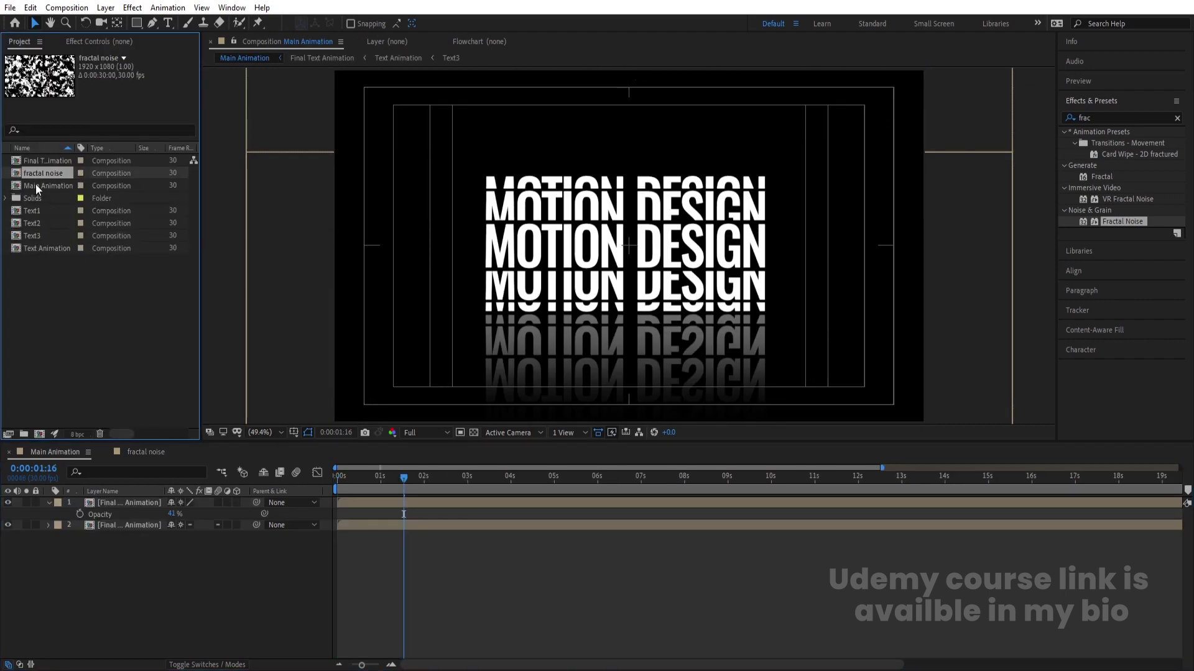
left_click_drag(28, 175, 100, 540)
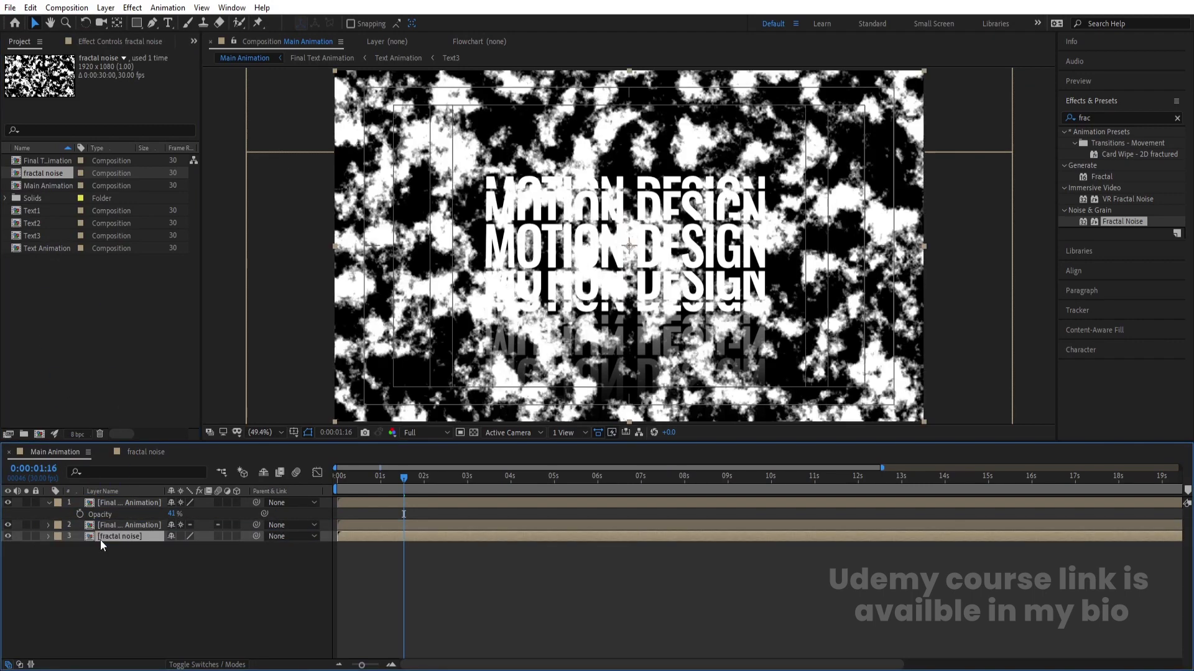
left_click(8, 536)
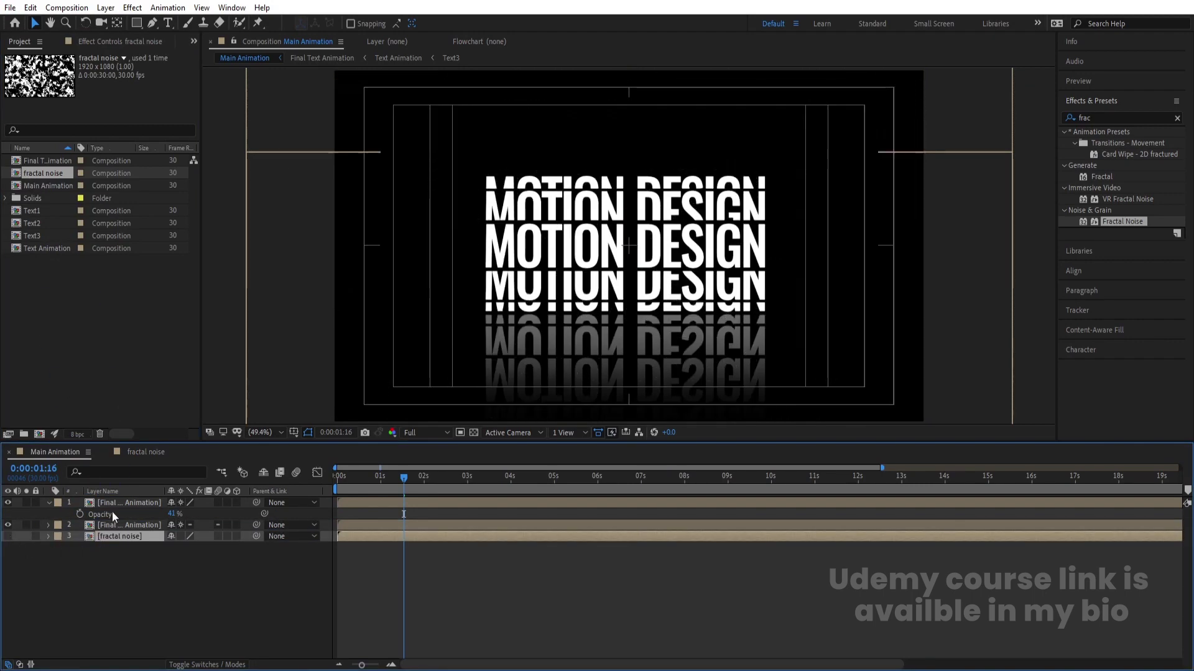
Apply Compound Blur to the flipped text copy with the fractal noise layer as its blur layer, and preview the result
left_click(110, 502)
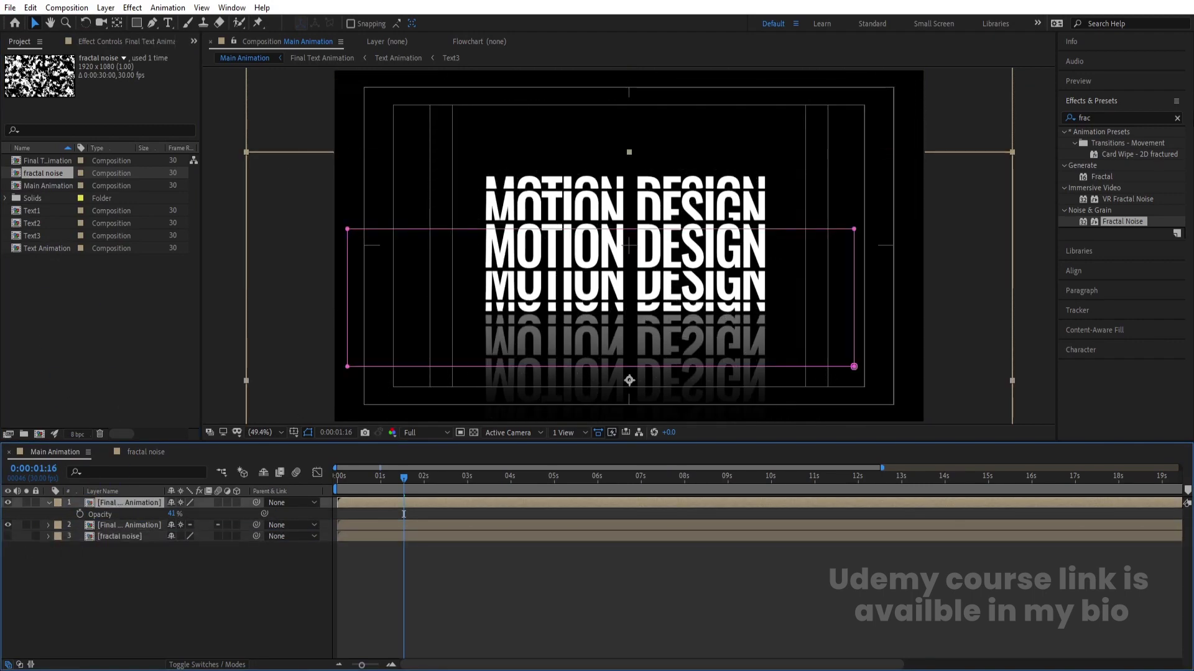
double_click(1095, 117)
type("co")
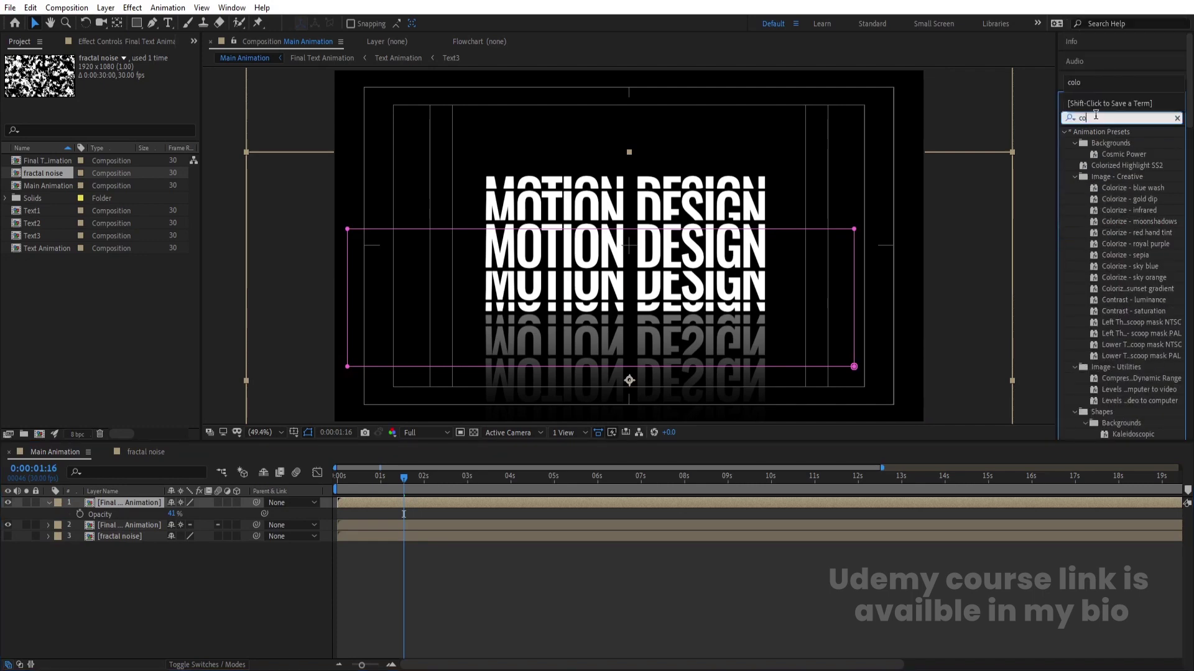
type("mp")
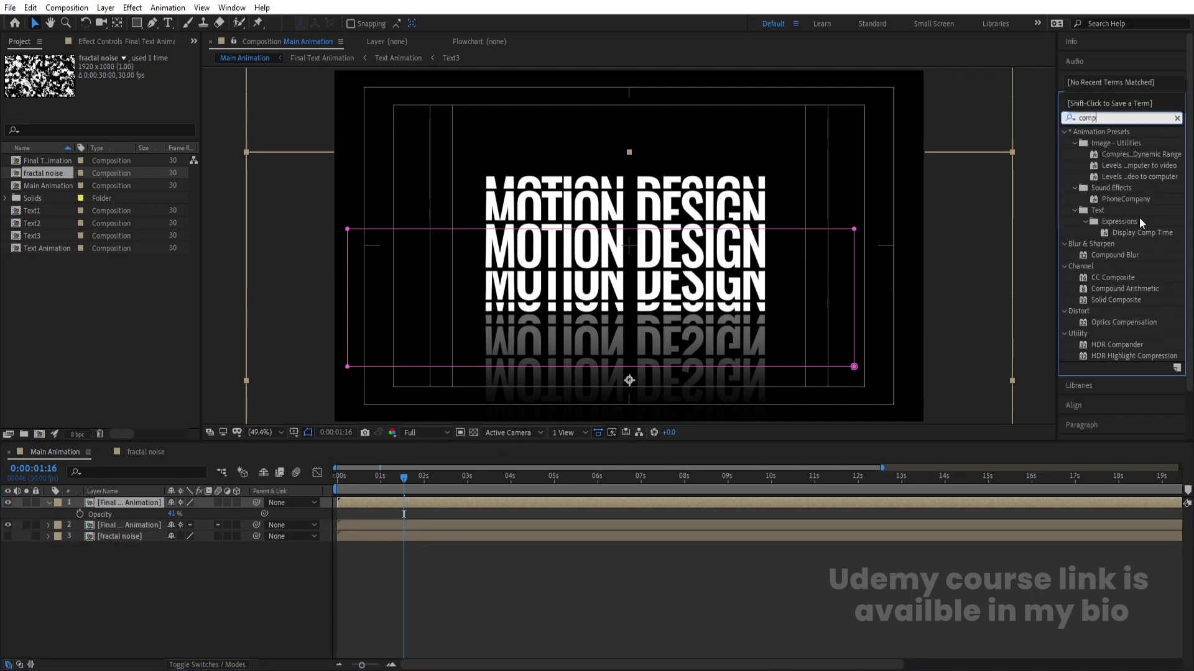
double_click(1112, 254)
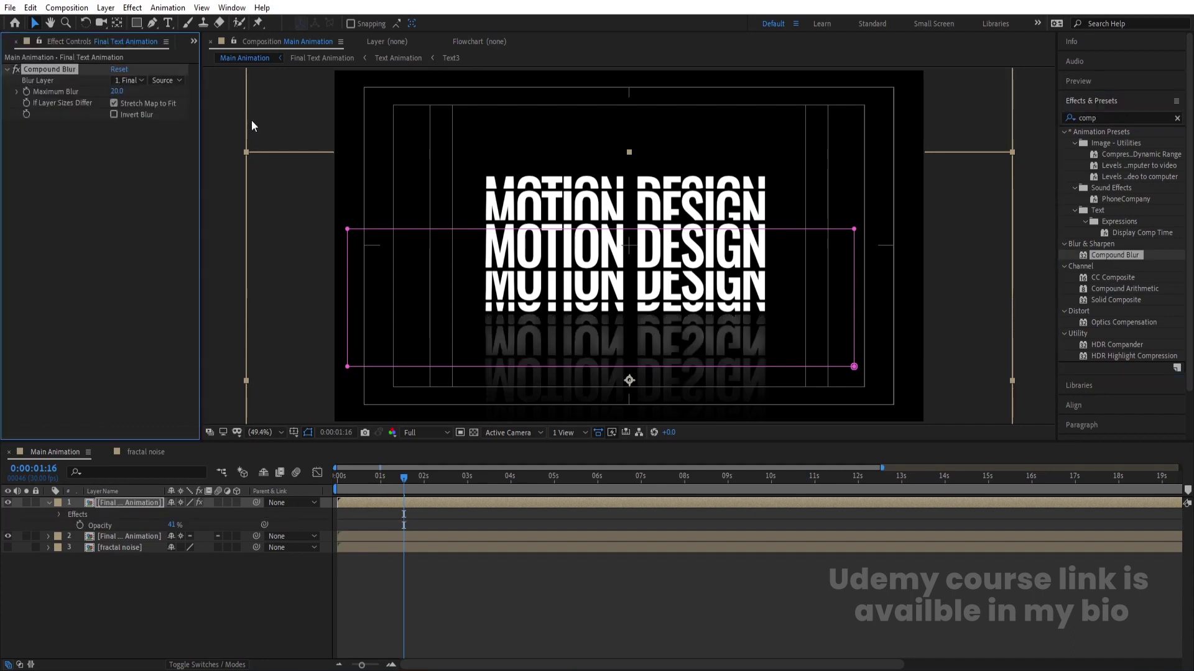
left_click(135, 83)
left_click(160, 143)
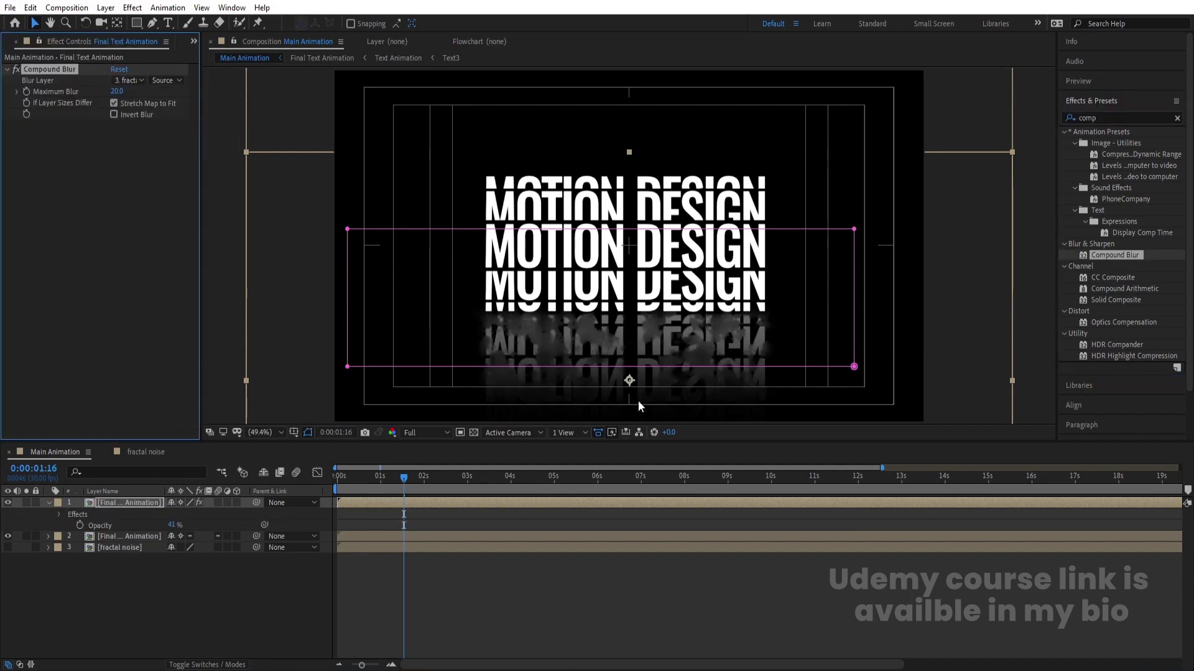
key("space")
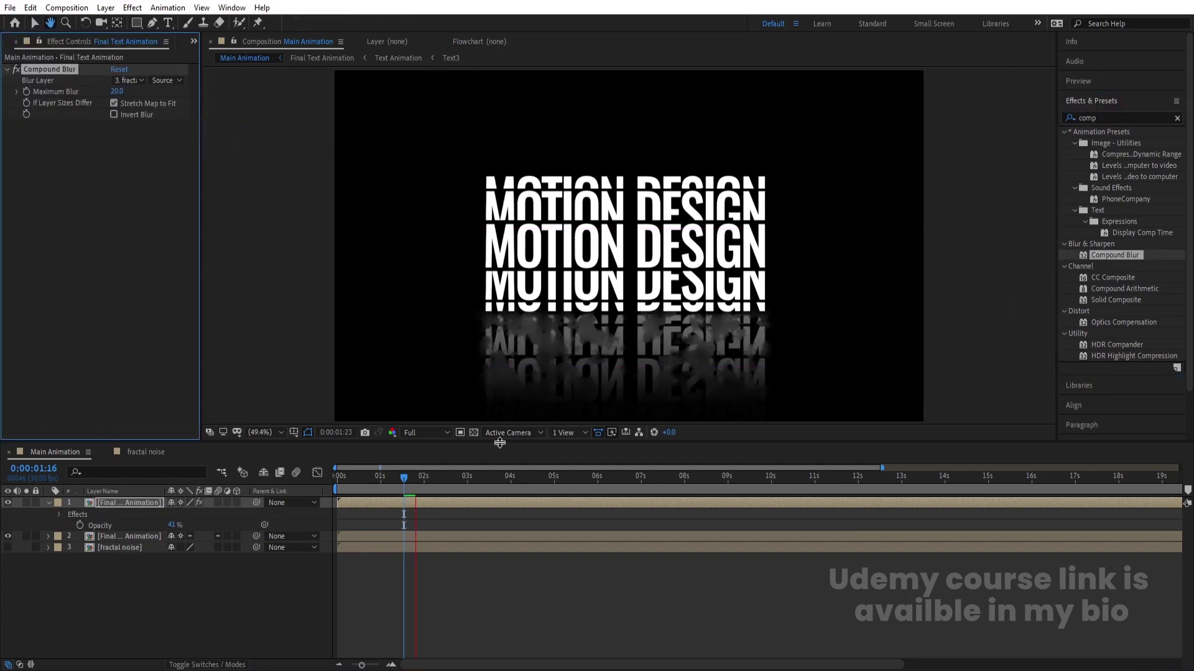
Turn off the Fractal Noise uniform scaling, stretch Scale Width to about 2816, reduce Scale Height, and preview the reflection in Main Animation
left_click(146, 453)
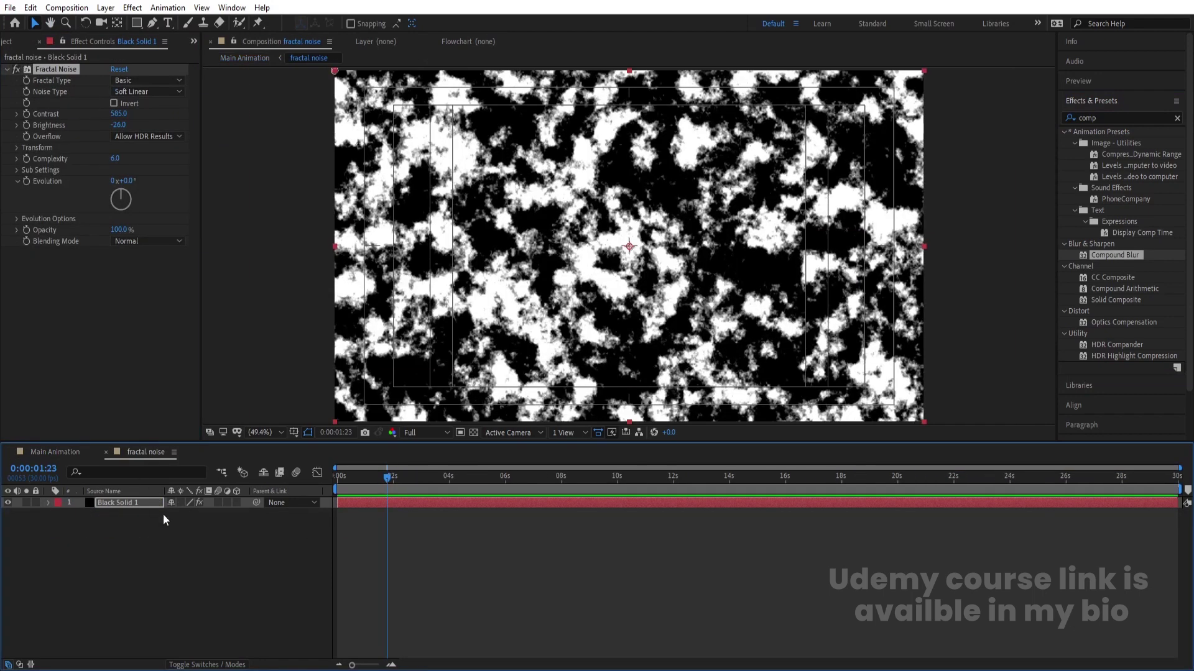
left_click(17, 147)
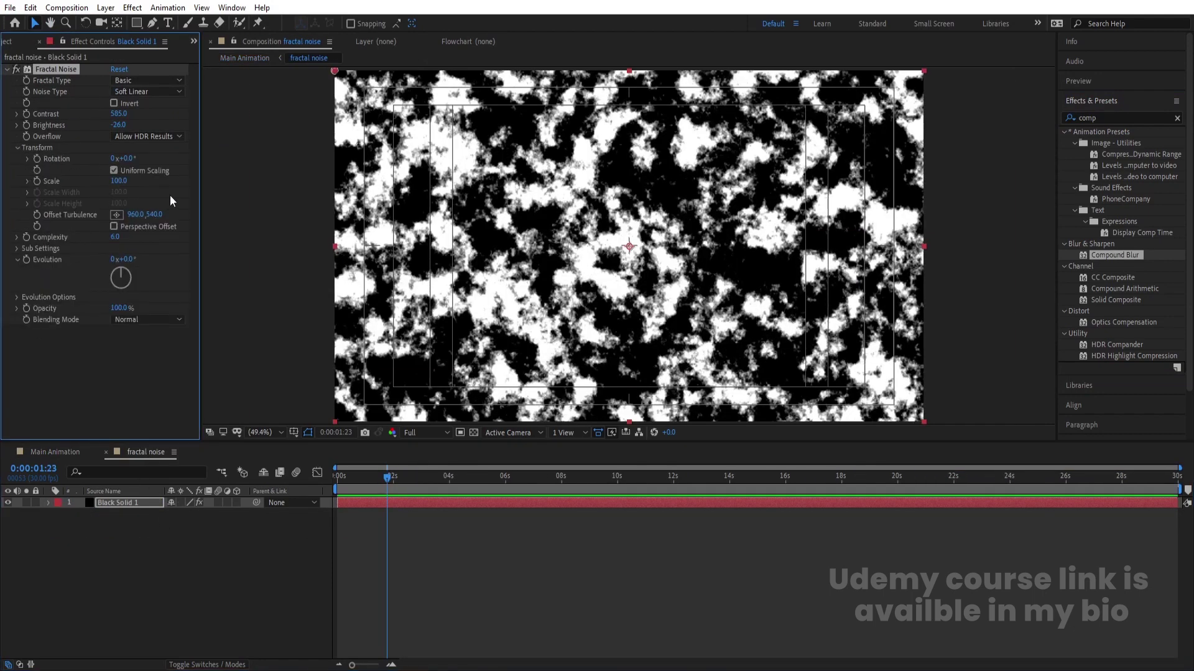
left_click(114, 171)
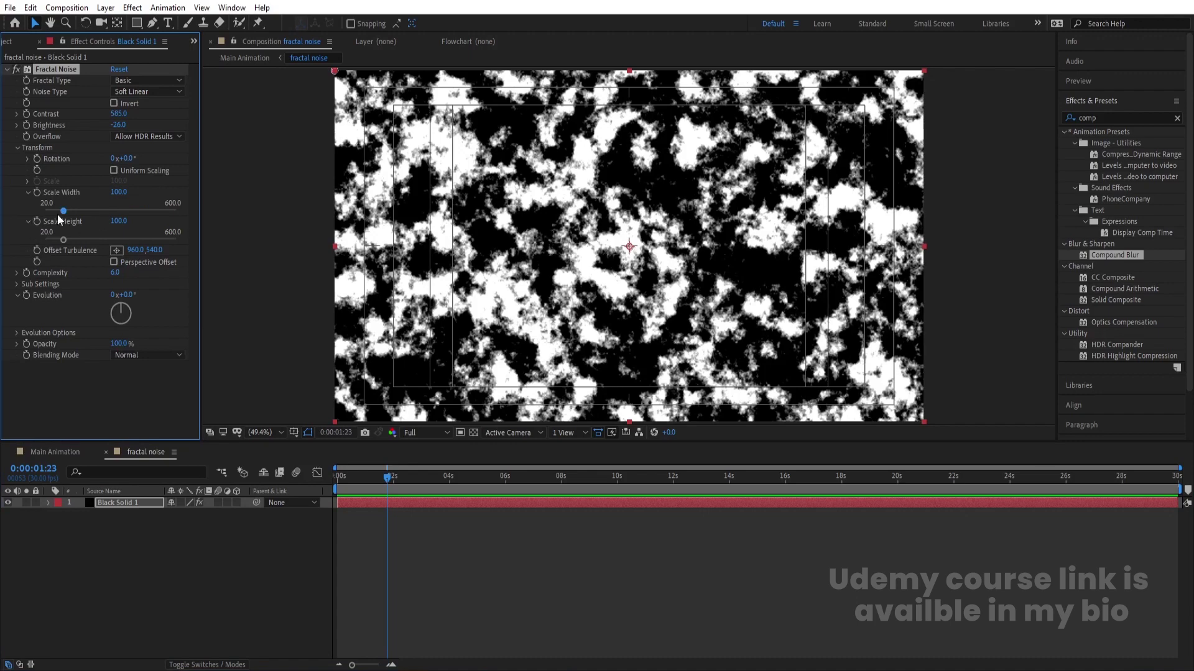
left_click_drag(63, 210, 247, 214)
key("ctrl+z")
type("00")
key("Return")
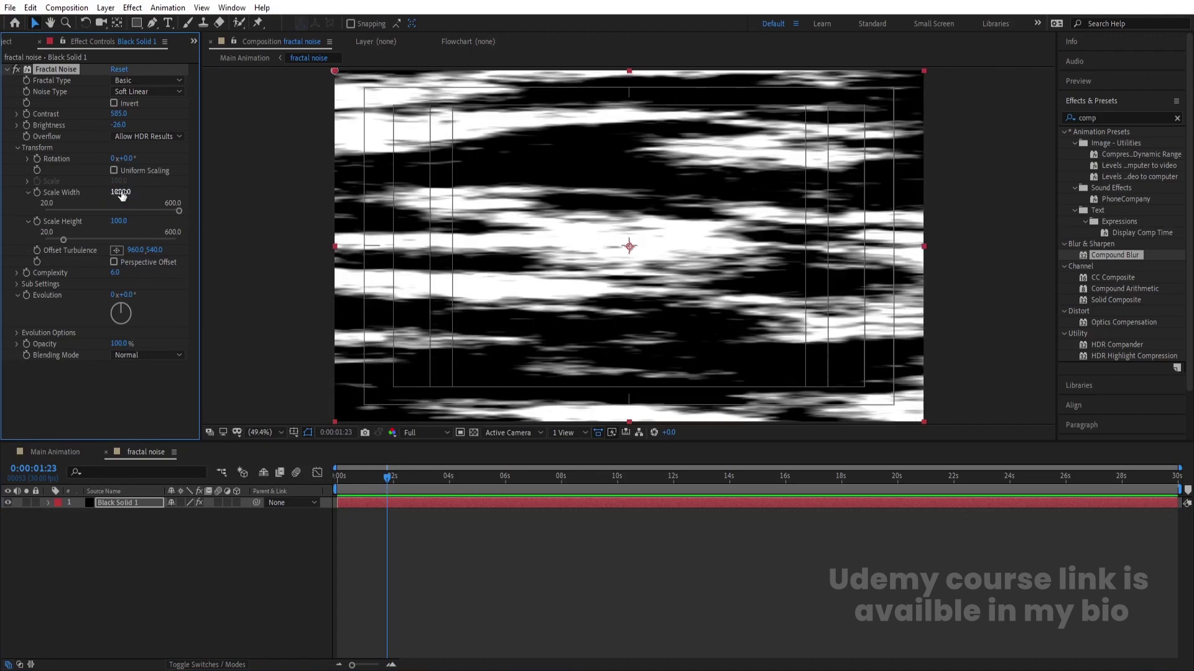
left_click_drag(122, 195, 180, 194)
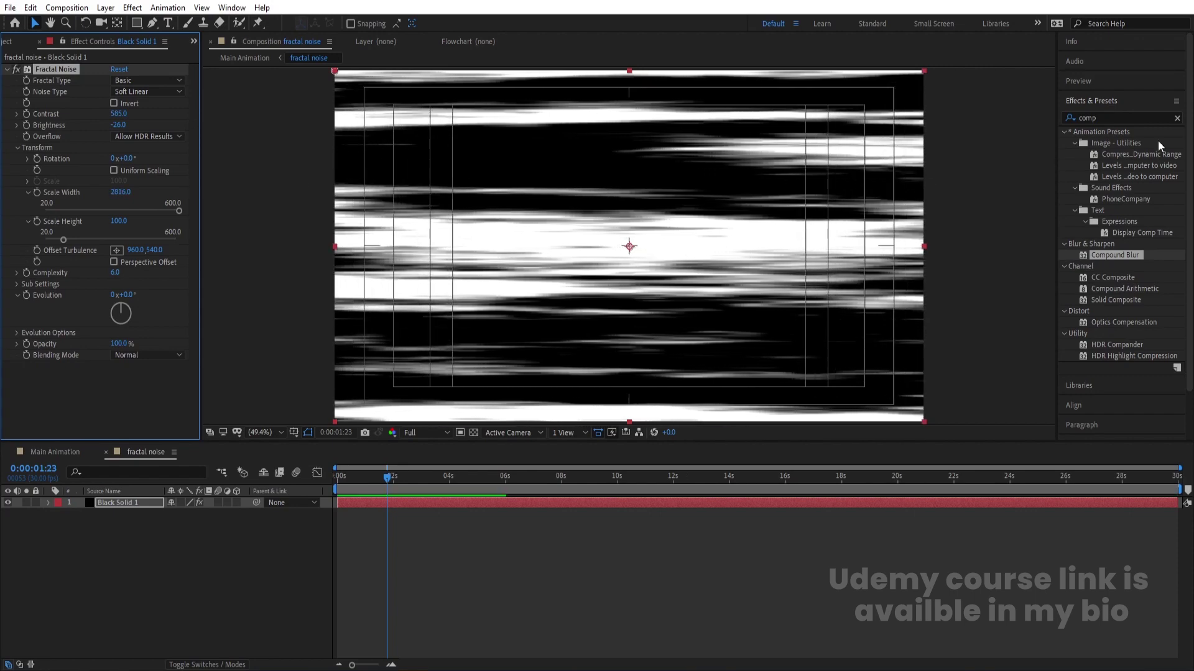
left_click_drag(64, 241, 48, 240)
left_click(66, 457)
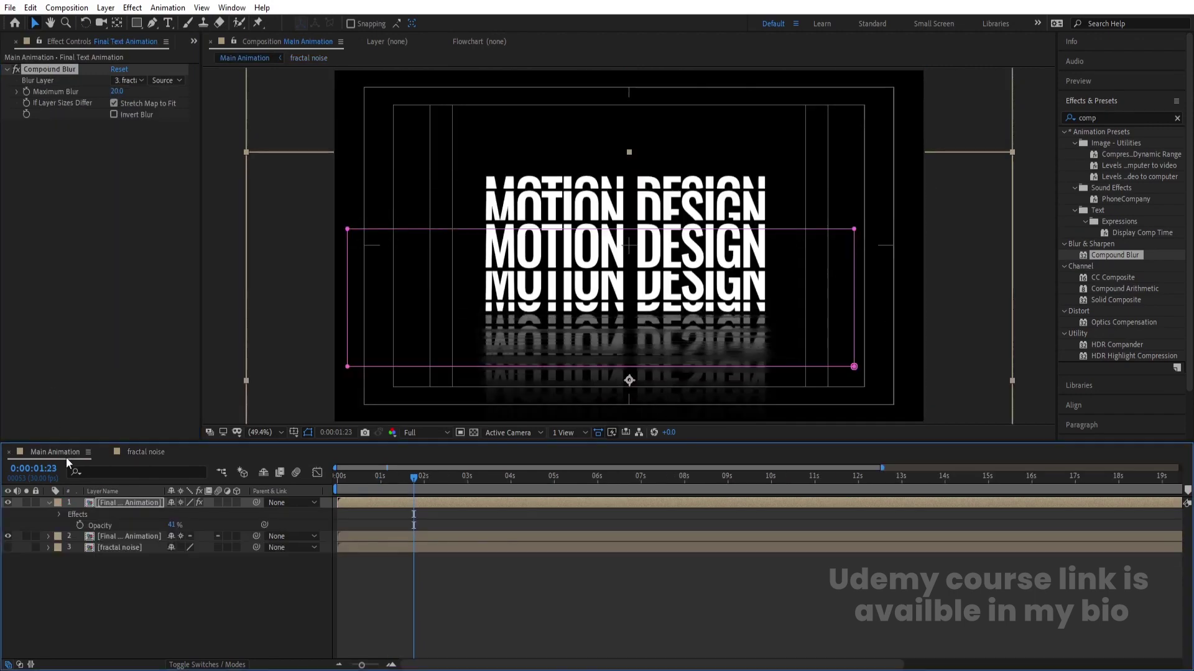
key("space")
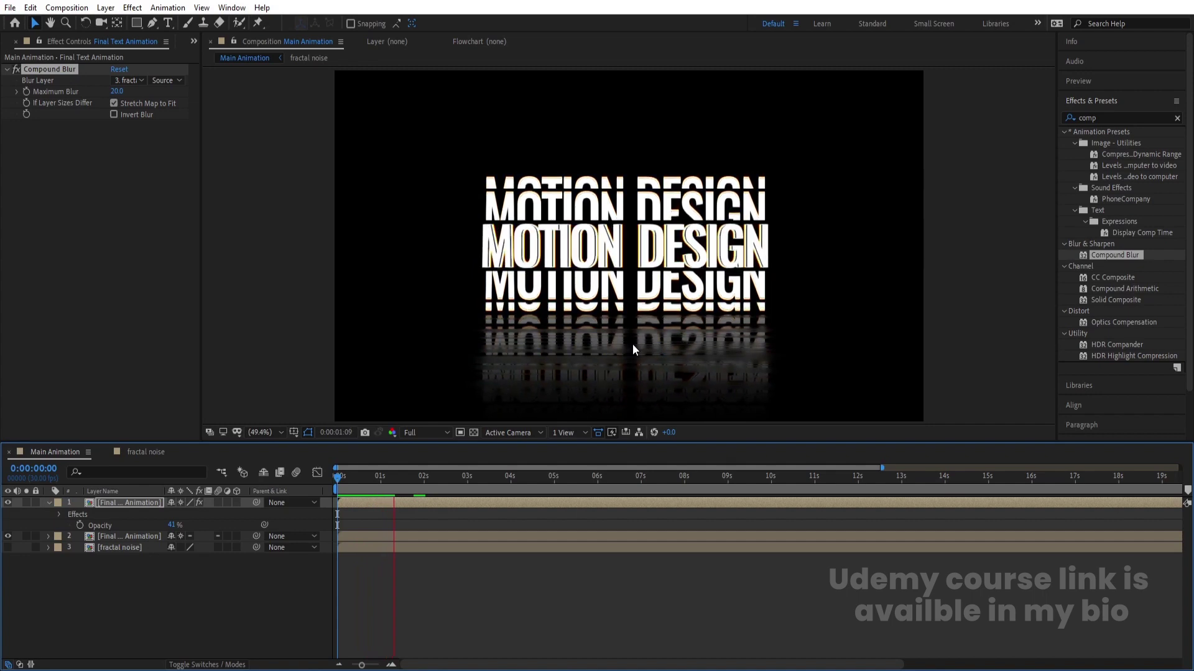
key("space")
Add an adjustment layer above all layers in Main Animation and apply the Stylize Glow effect to it
right_click(192, 612)
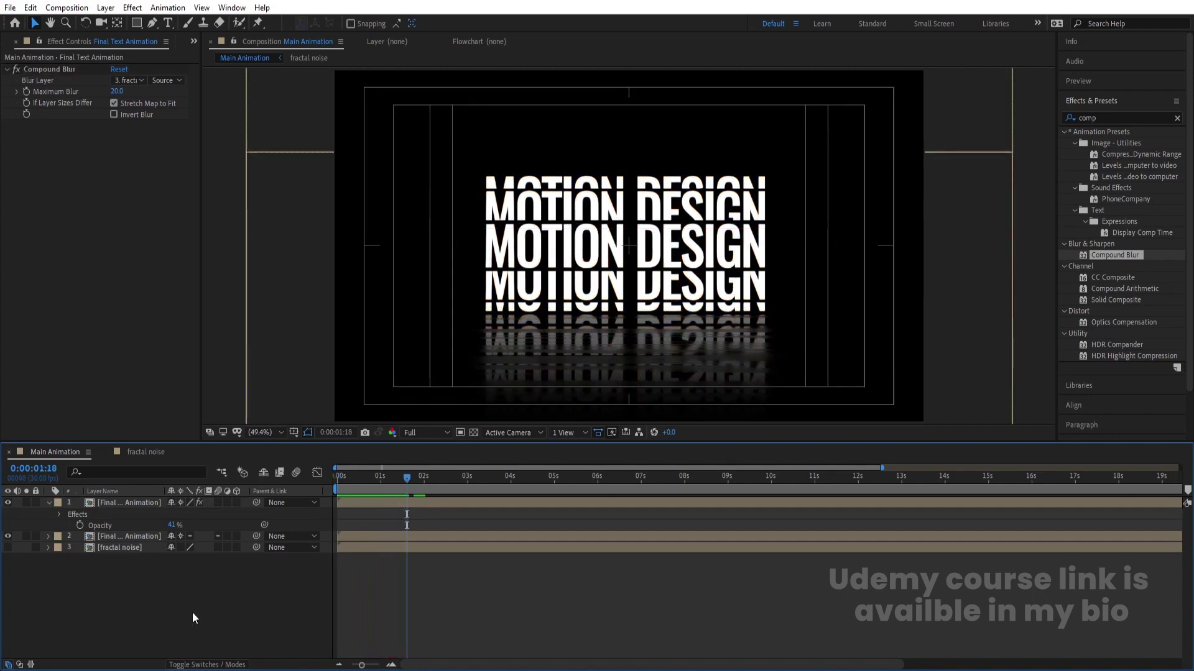
mouse_move(233, 468)
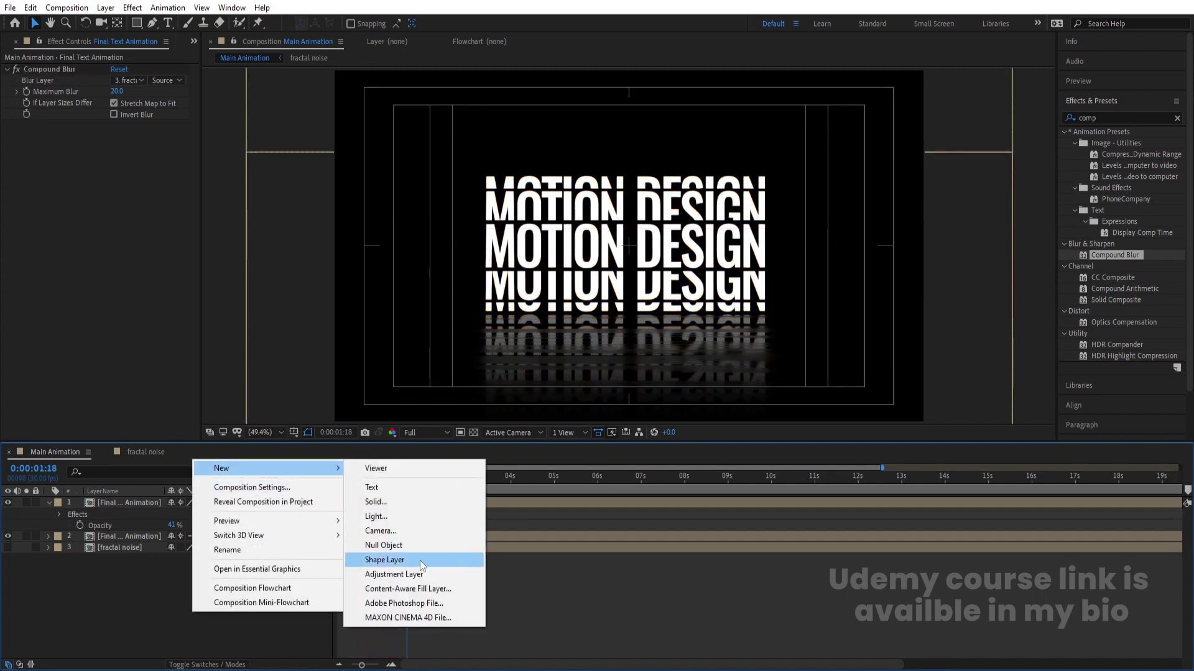
left_click(404, 574)
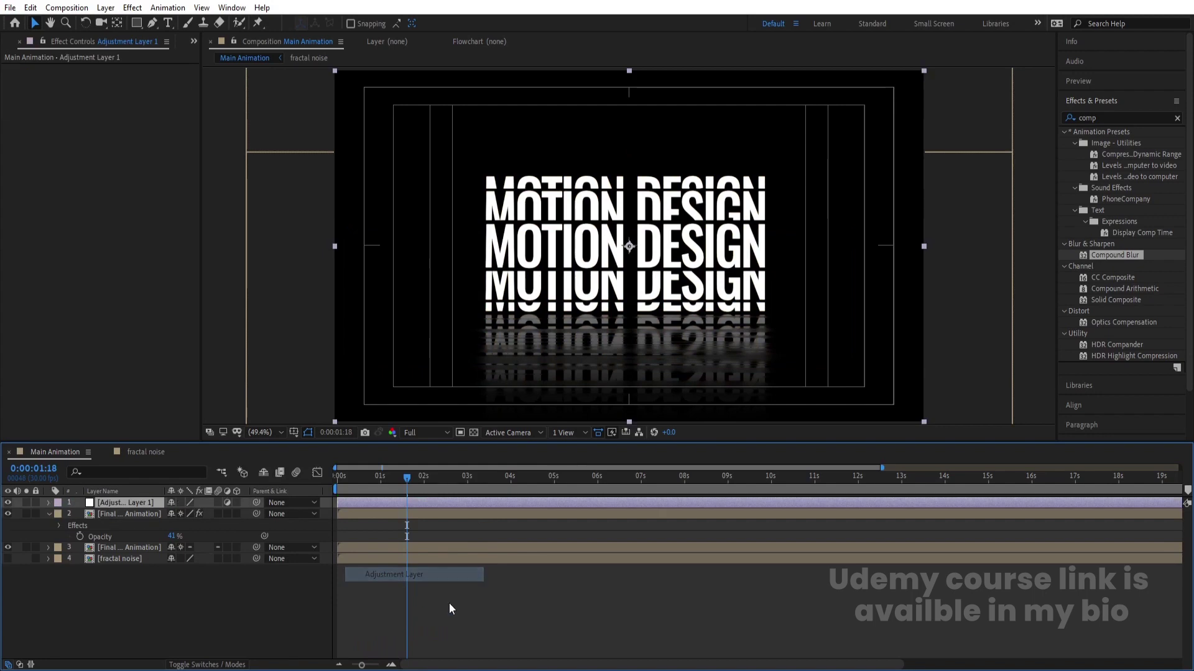
double_click(1106, 113)
type("glow")
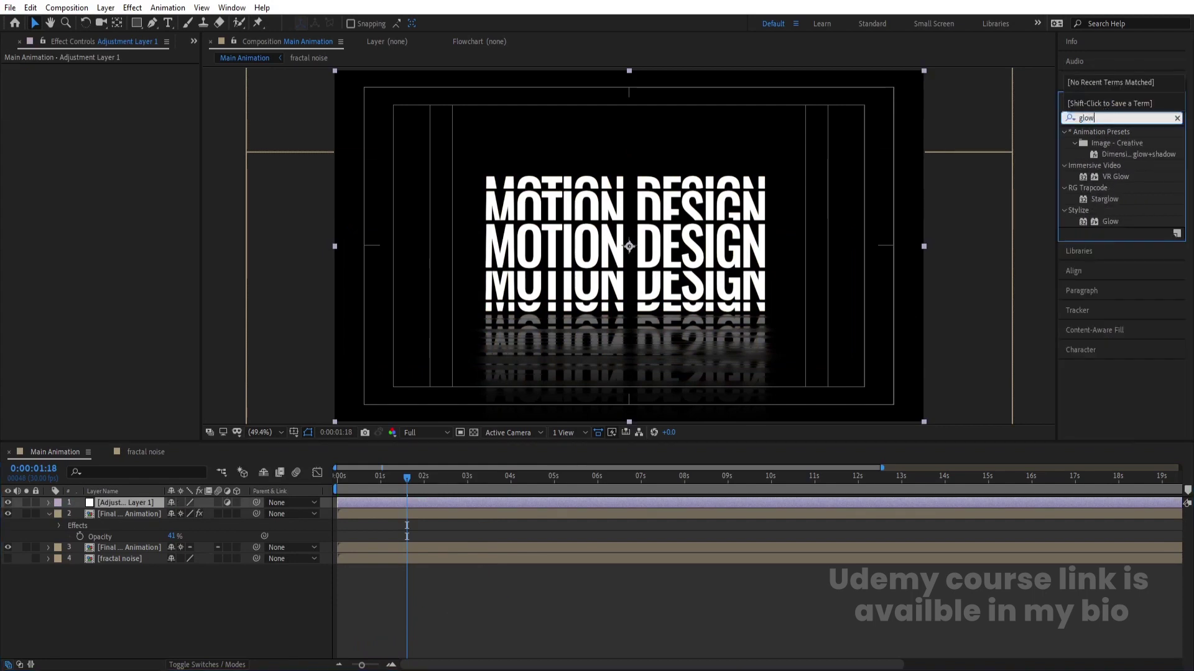
double_click(1109, 223)
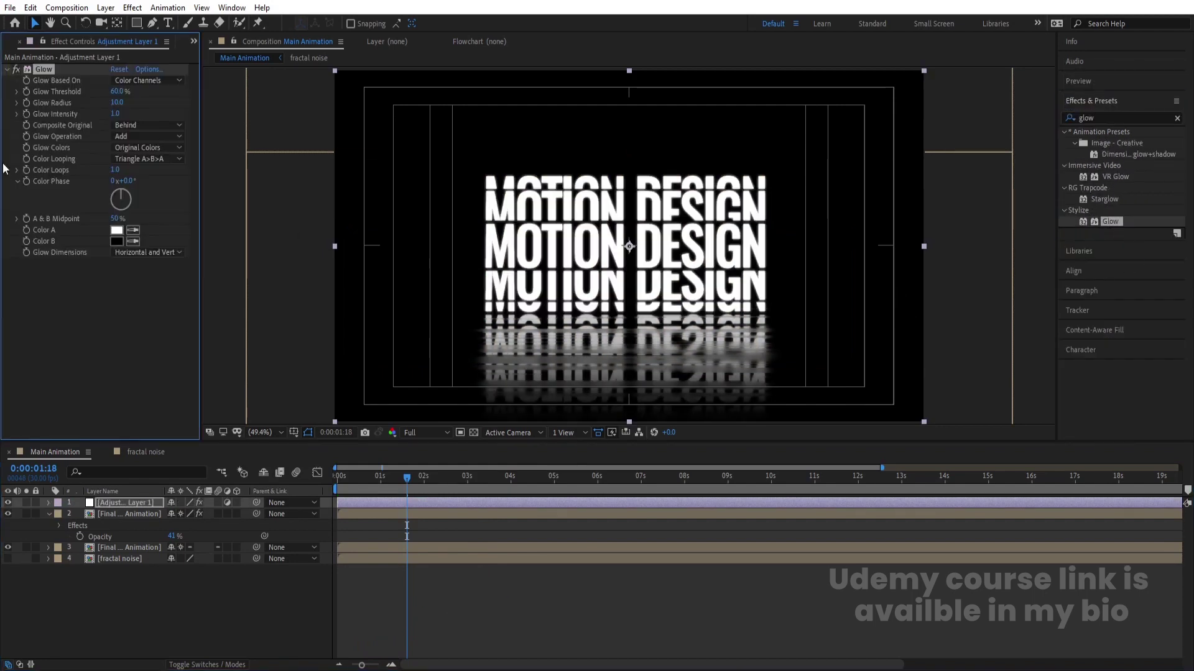
Set the Glow radius to 100, threshold to 98% and intensity to 0.5, and preview the animation from the start
left_click_drag(131, 102, 179, 101)
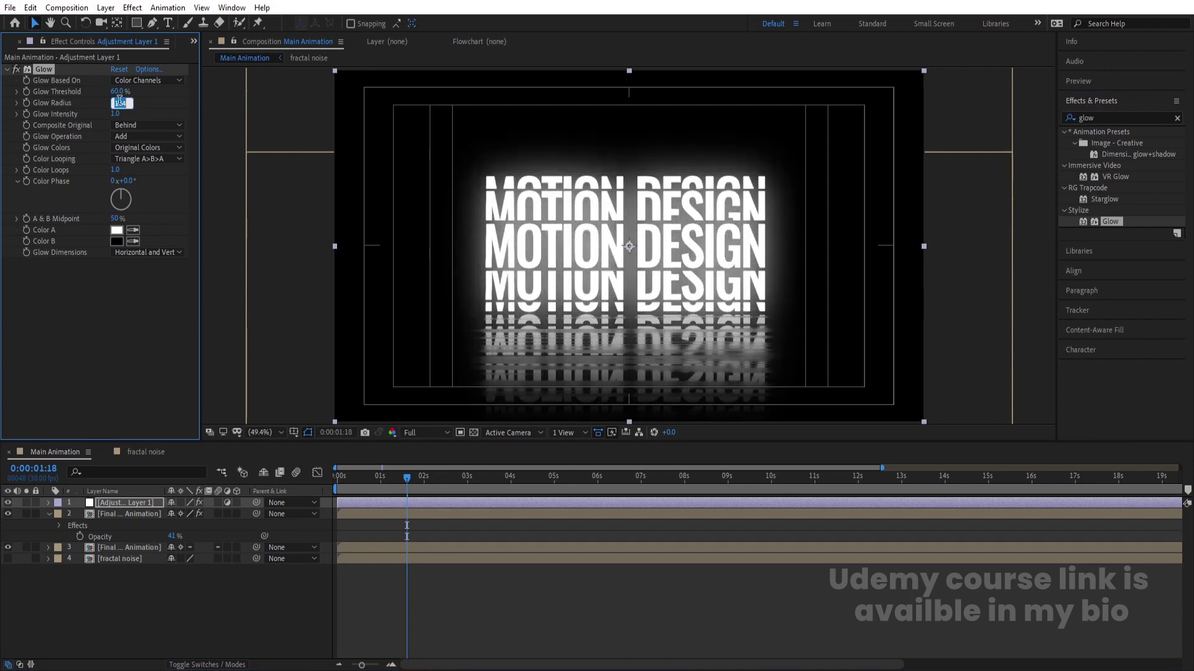
key("Return")
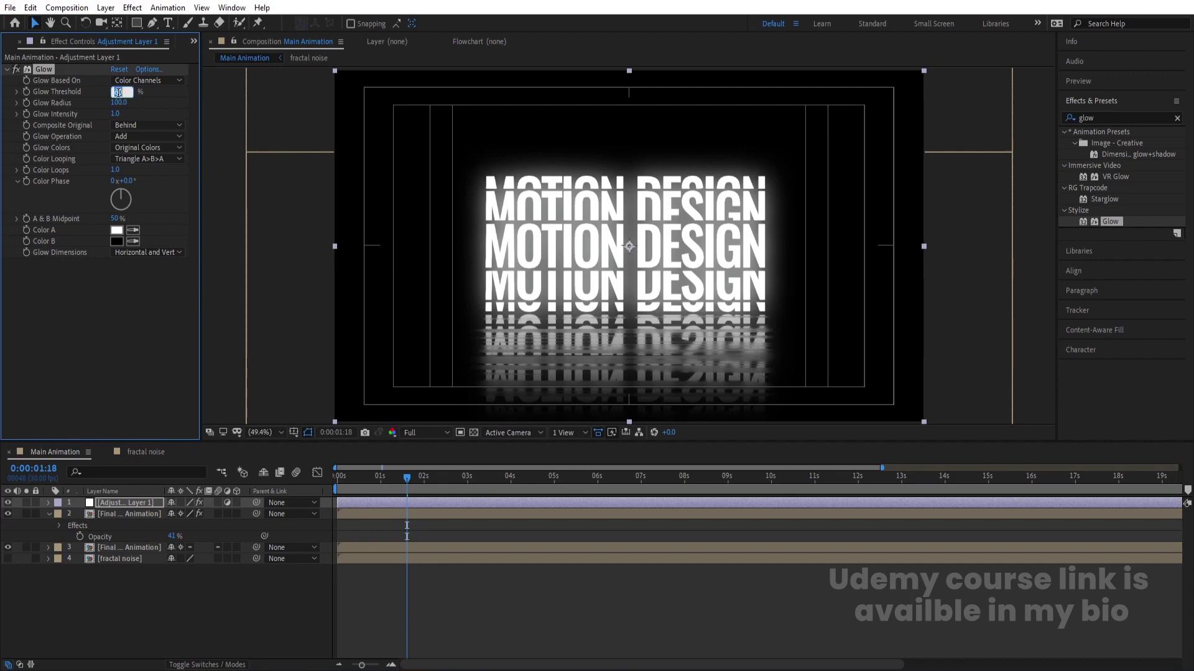
type("98")
key("Return")
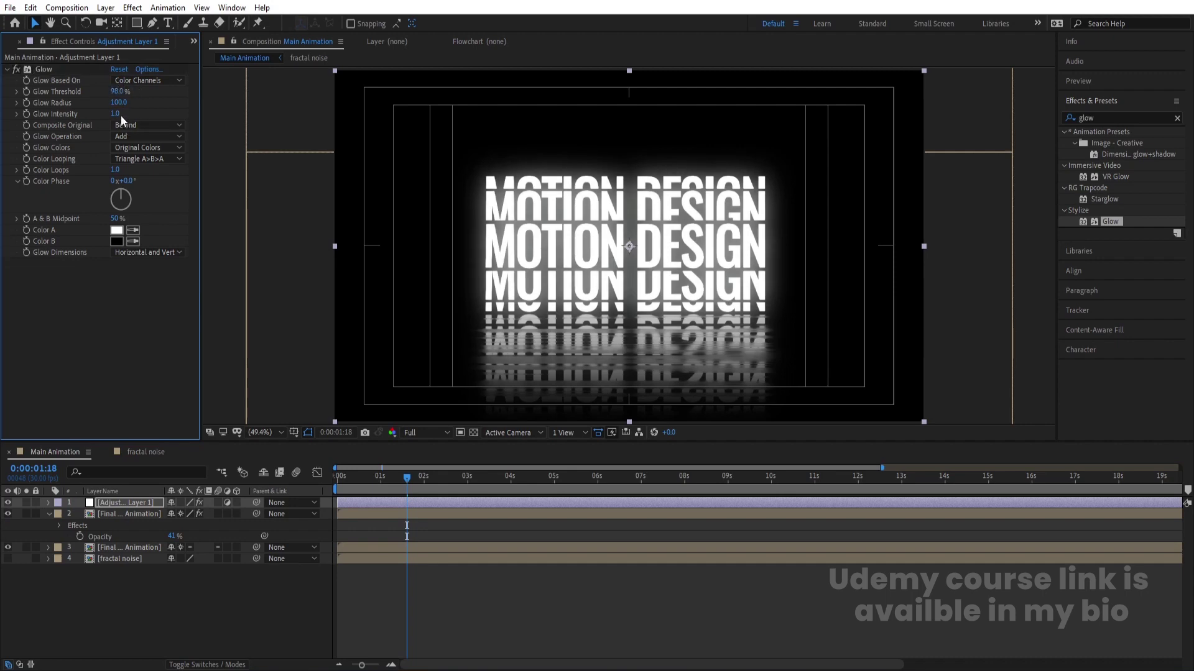
left_click(118, 115)
type(".5")
key("Return")
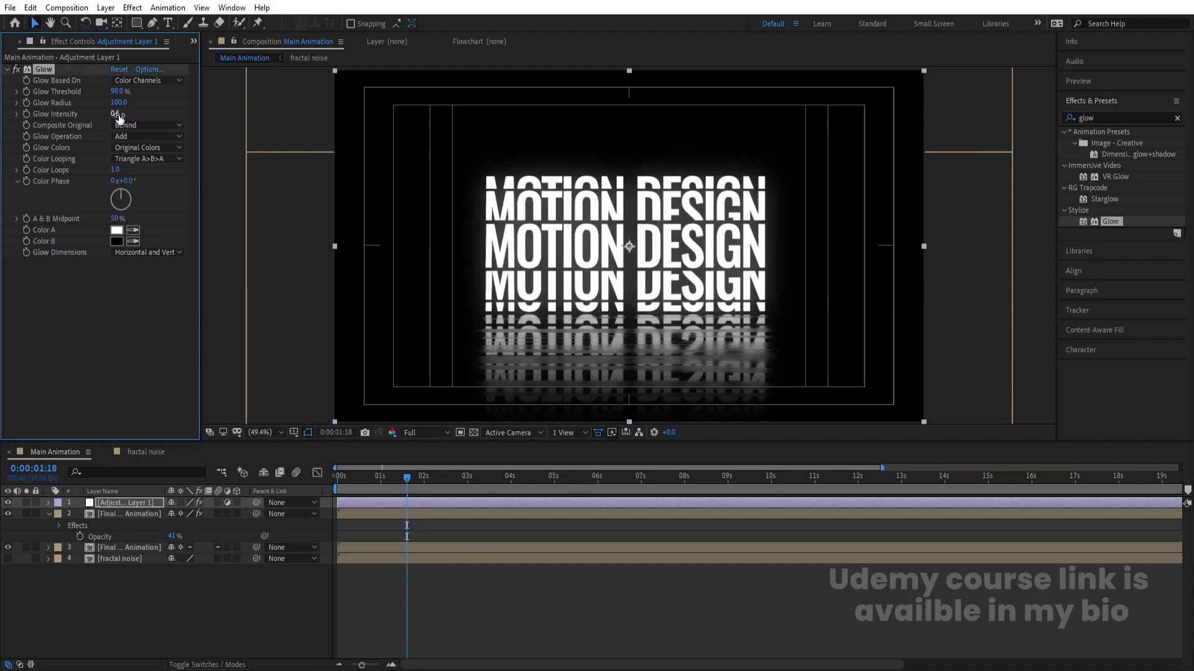
left_click(374, 480)
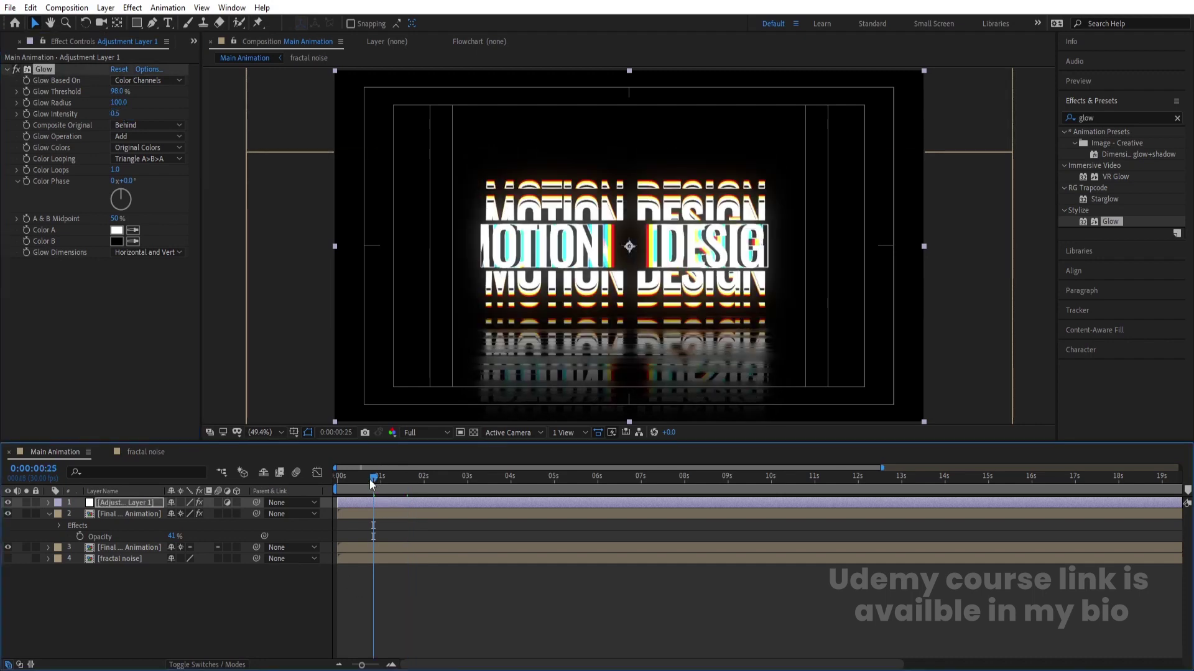
left_click_drag(371, 484, 312, 484)
key("space")
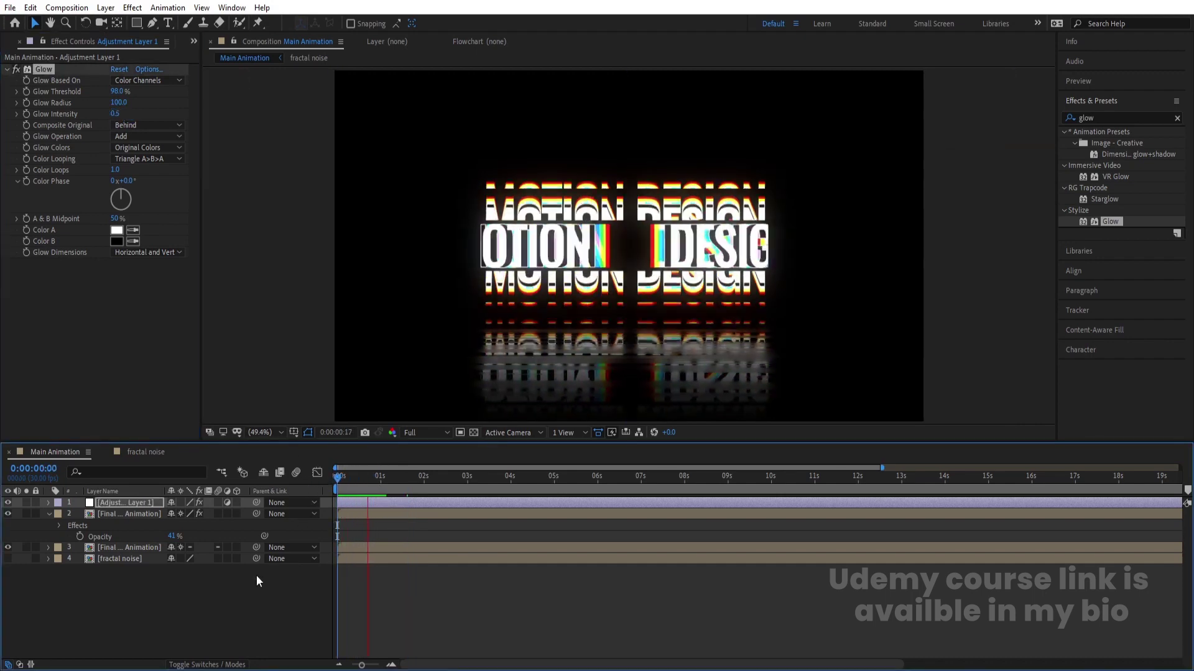
key("space")
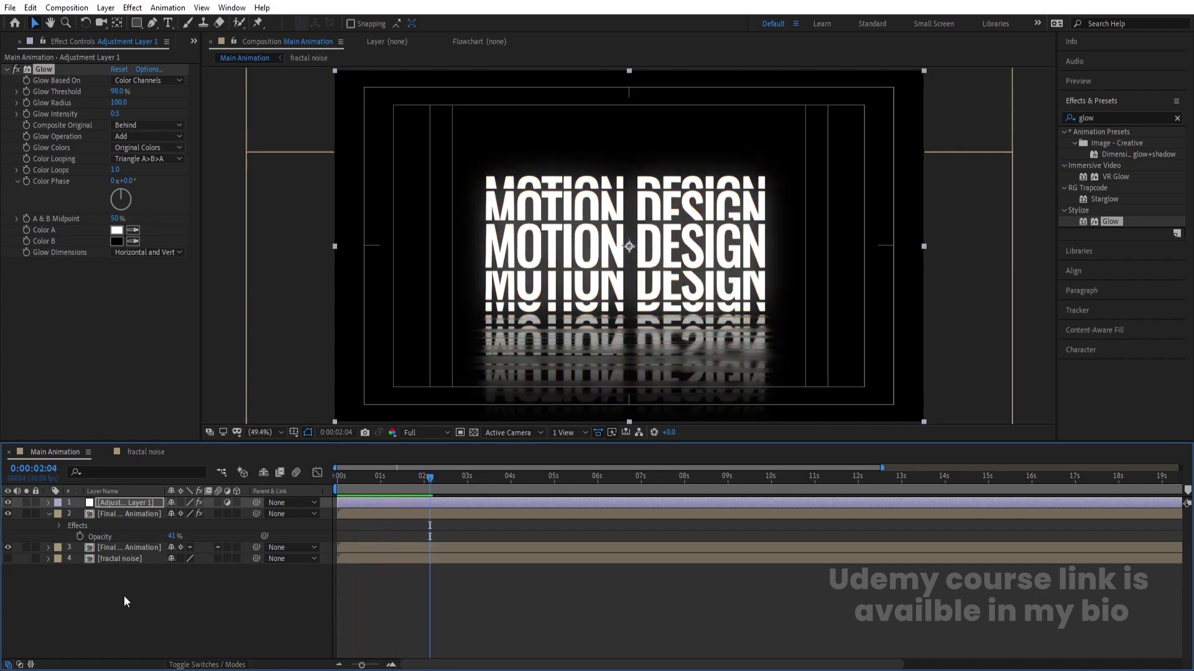
Add a null object to Main Animation and parent the adjustment layer, both text layers and the fractal noise layer to it
right_click(124, 595)
mouse_move(162, 463)
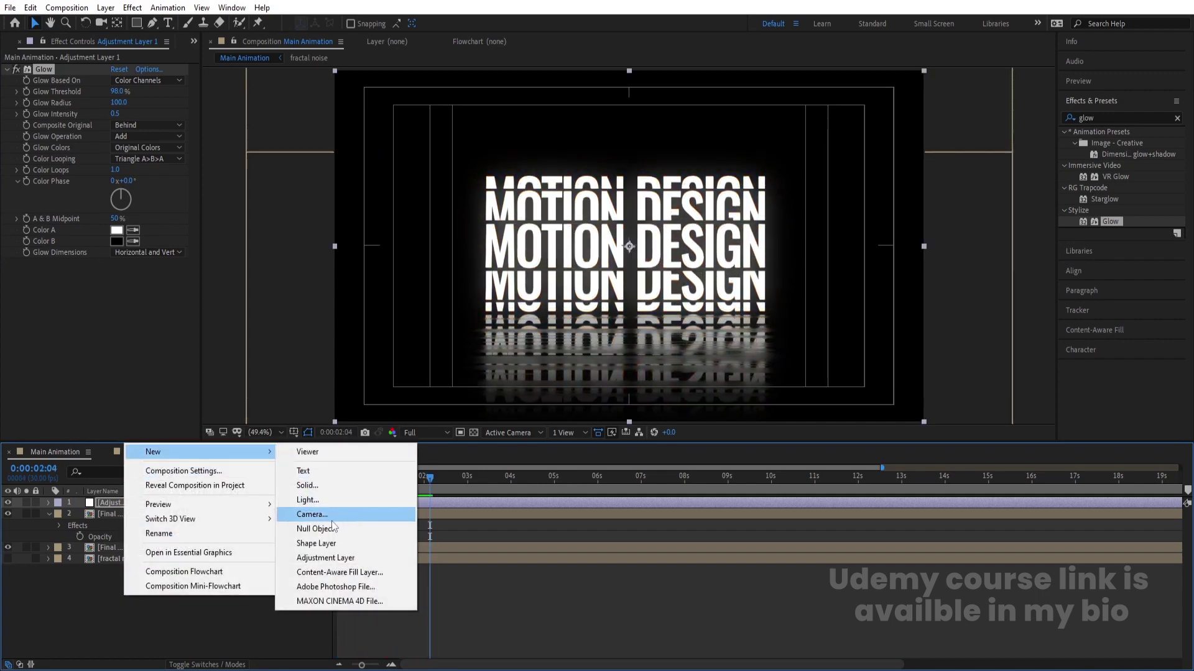
left_click(351, 528)
left_click(125, 516)
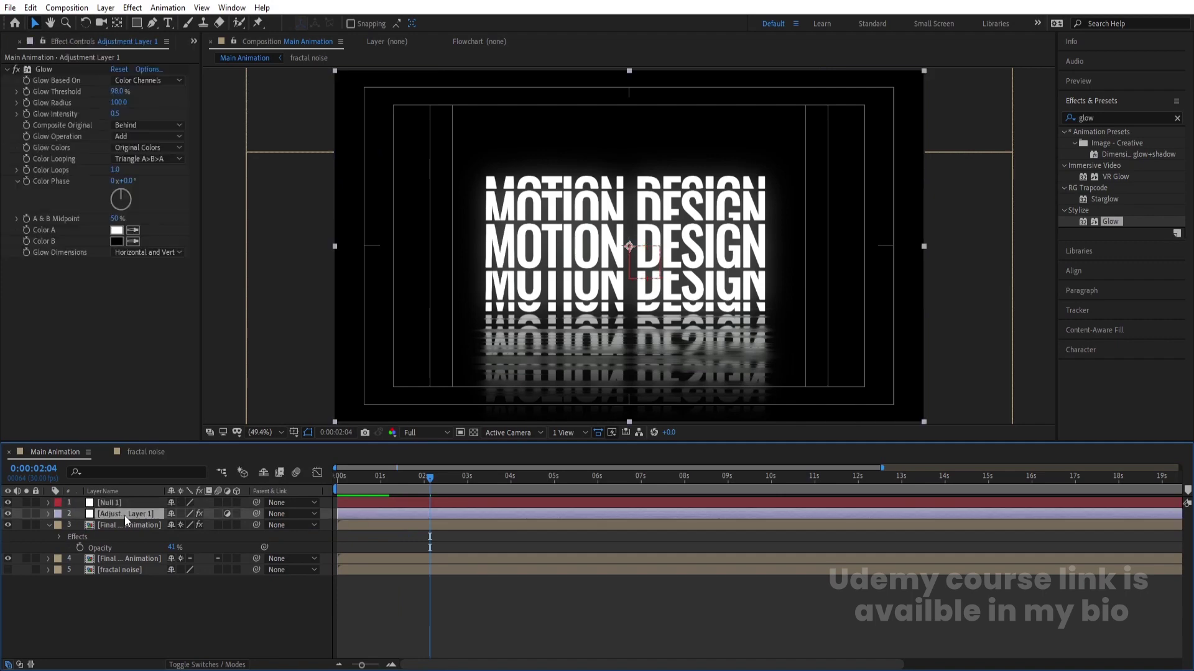
left_click(117, 568, "shift")
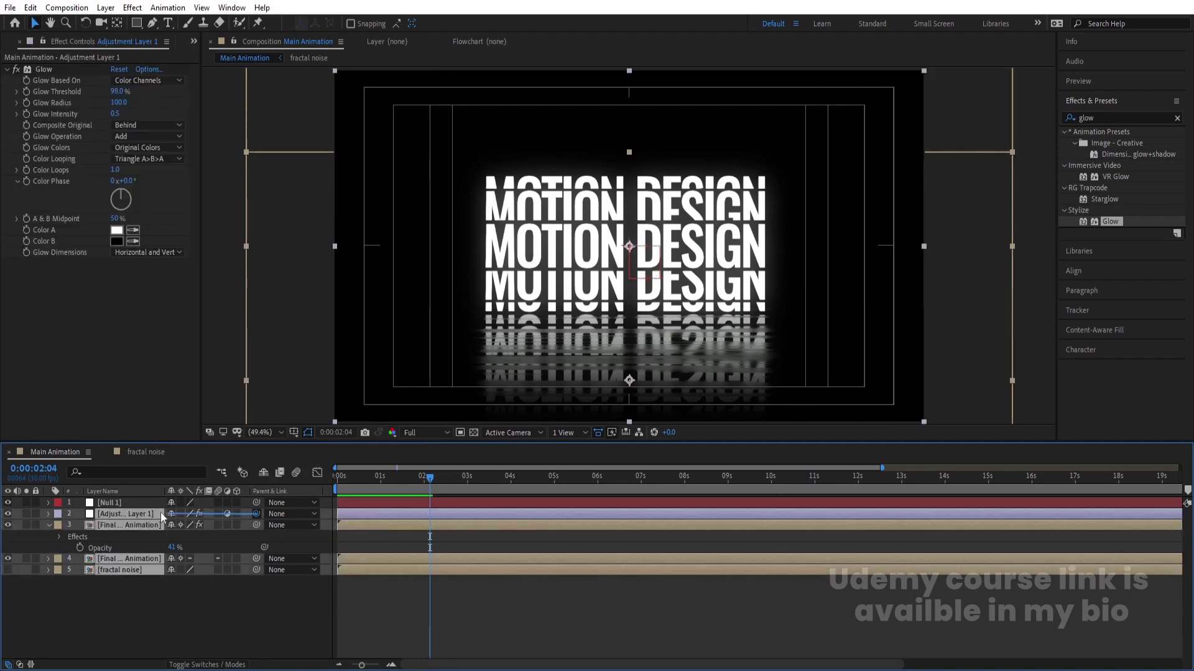
left_click_drag(161, 512, 128, 505)
Give the null's Position the expression wiggle(3,3) and preview the shake from the start
left_click(128, 504)
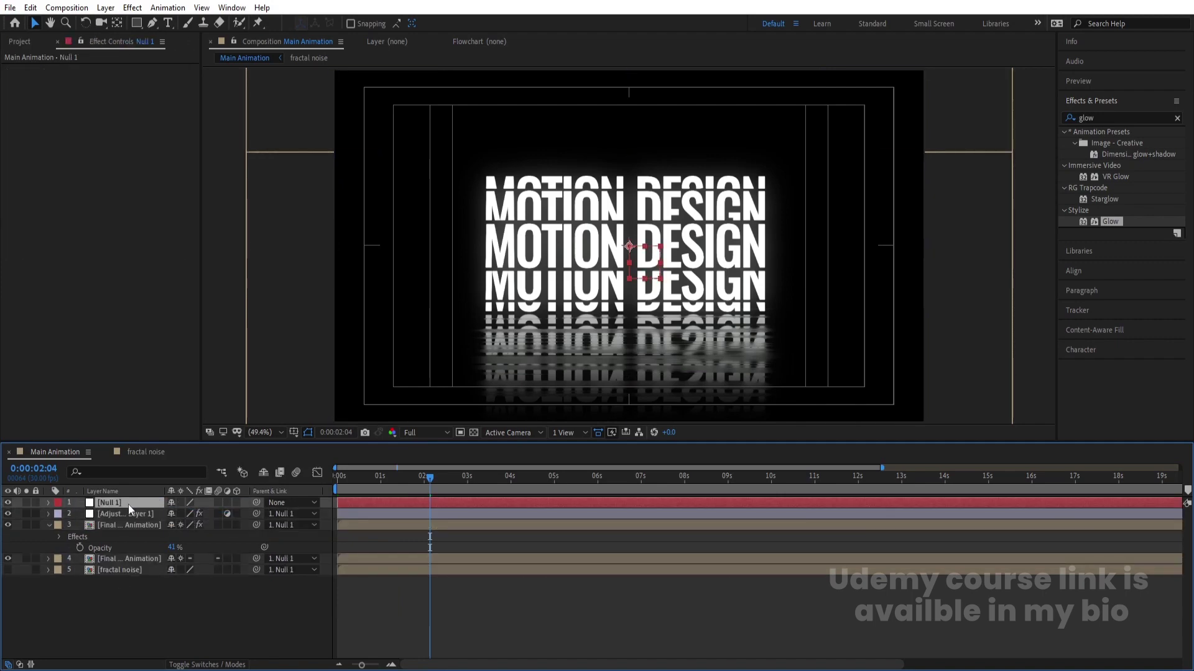
key("p")
left_click(80, 514, "alt")
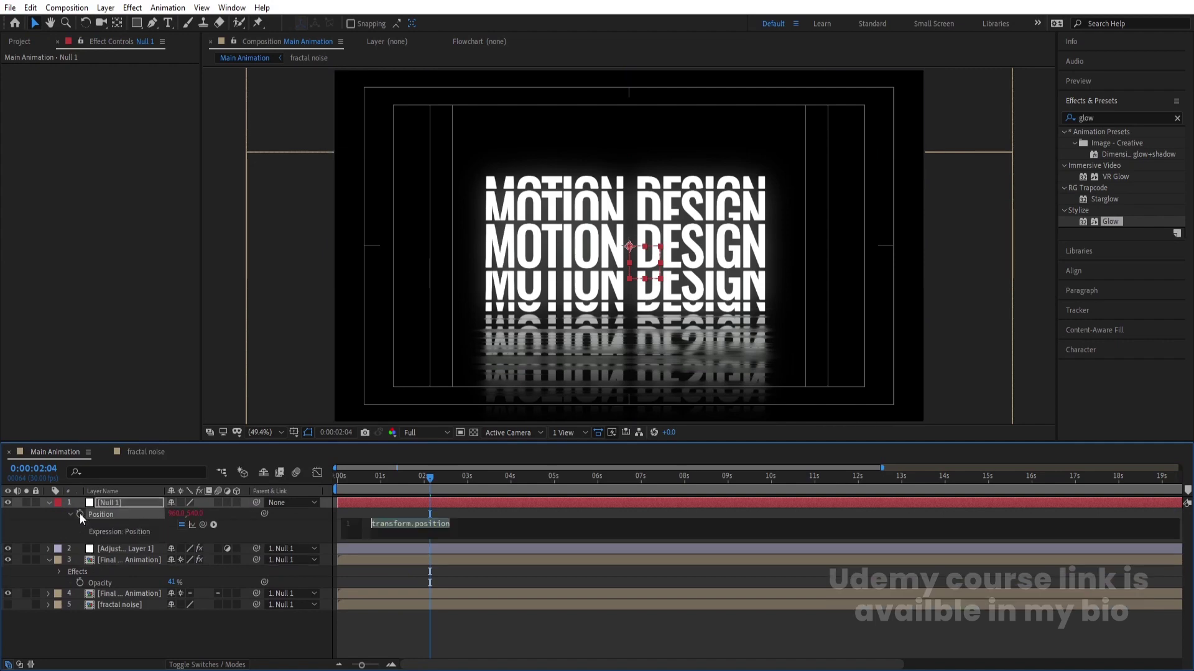
type("wiggle()")
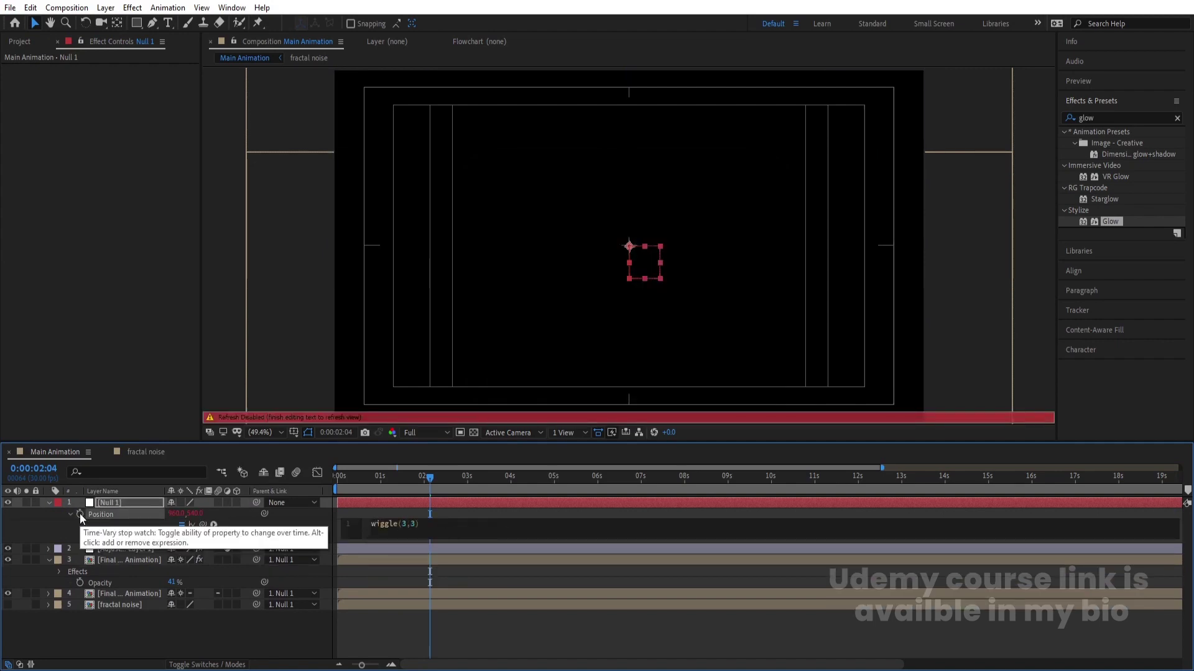
left_click(439, 557)
key("Home")
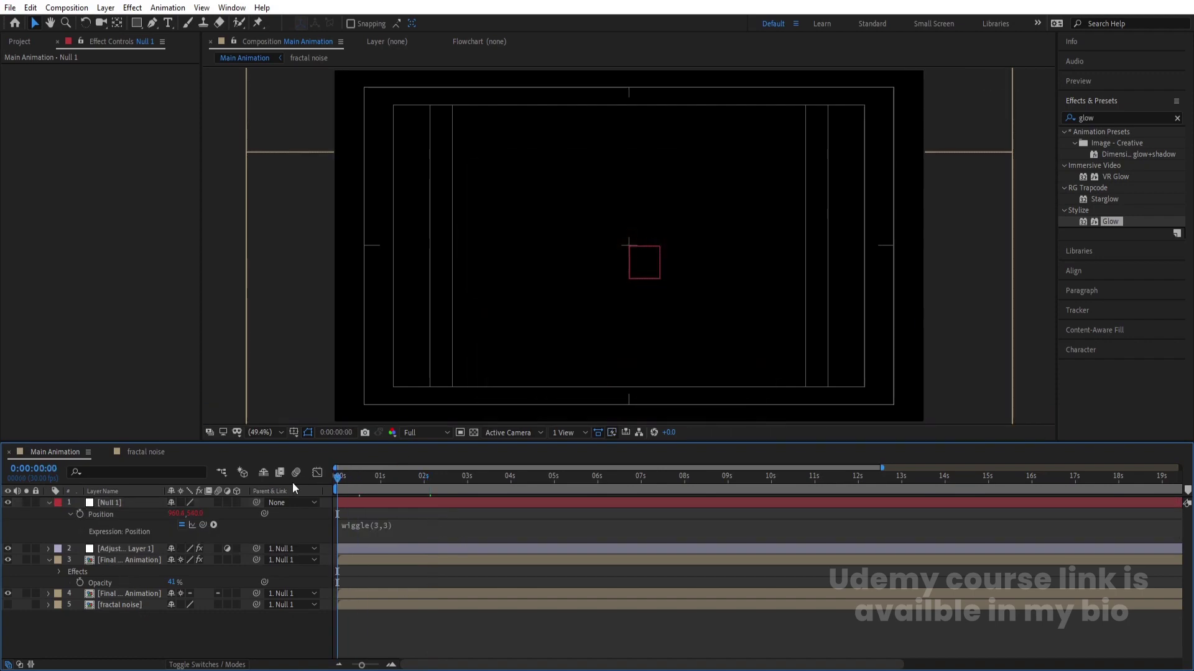
key("space")
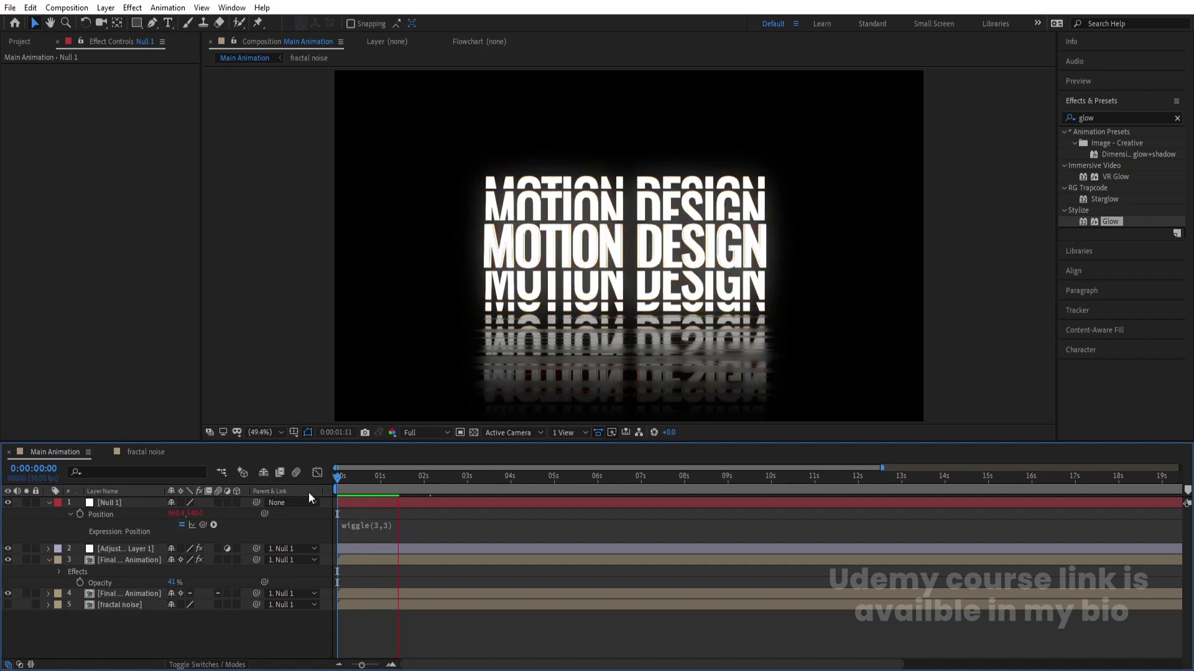
key("space")
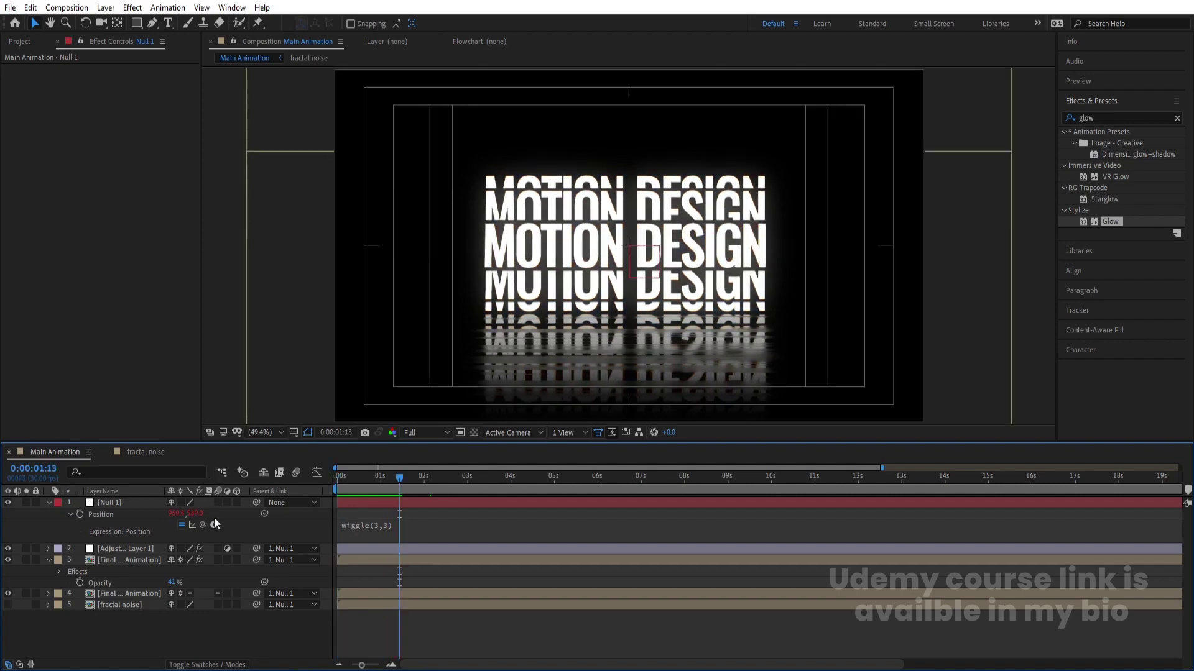
In the fractal noise composition, drive the Fractal Noise Evolution with the expression time*400, and preview the reflection in Main Animation
left_click(147, 453)
left_click_drag(372, 477, 241, 500)
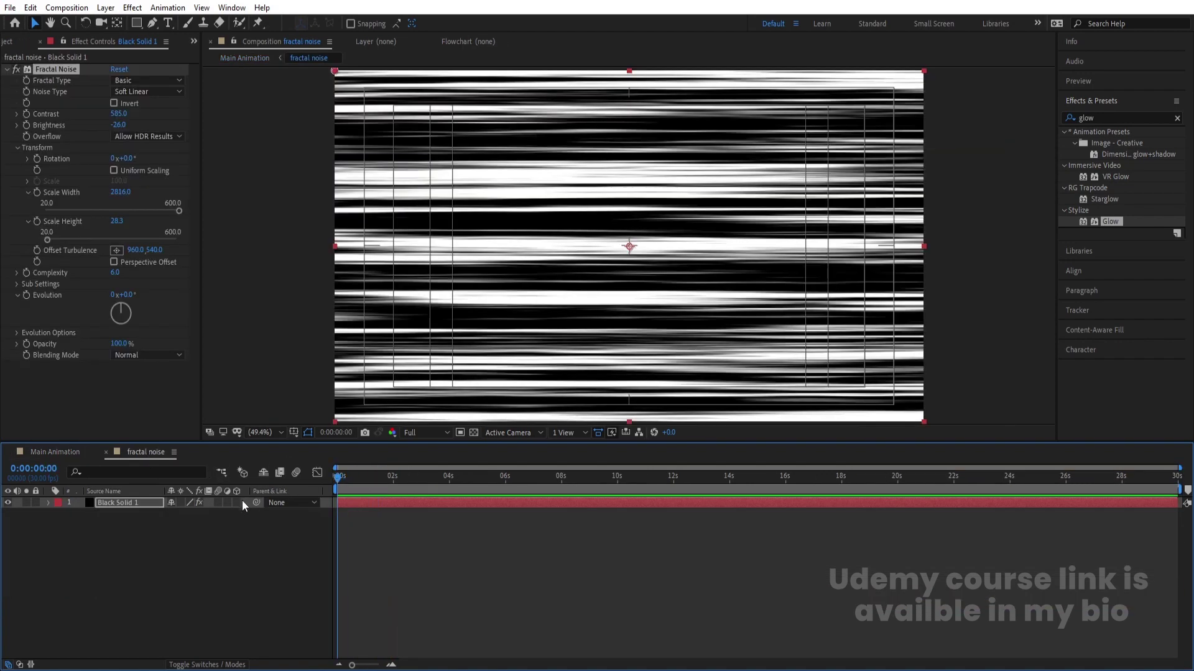
left_click(25, 296, "alt")
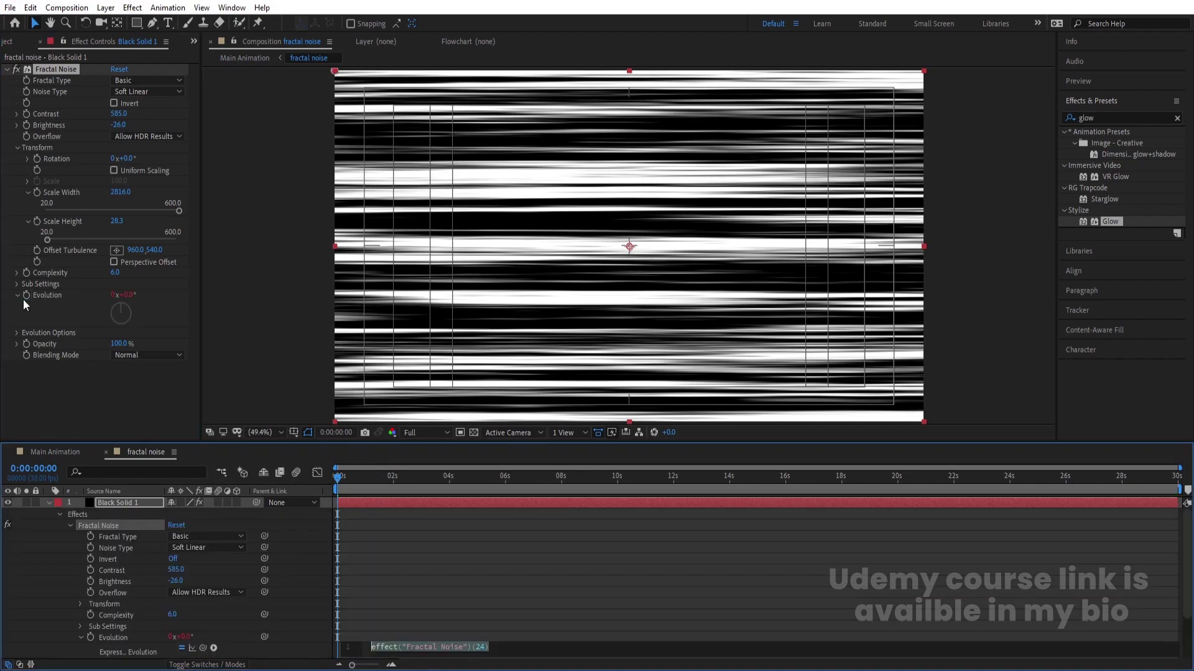
type("time*400")
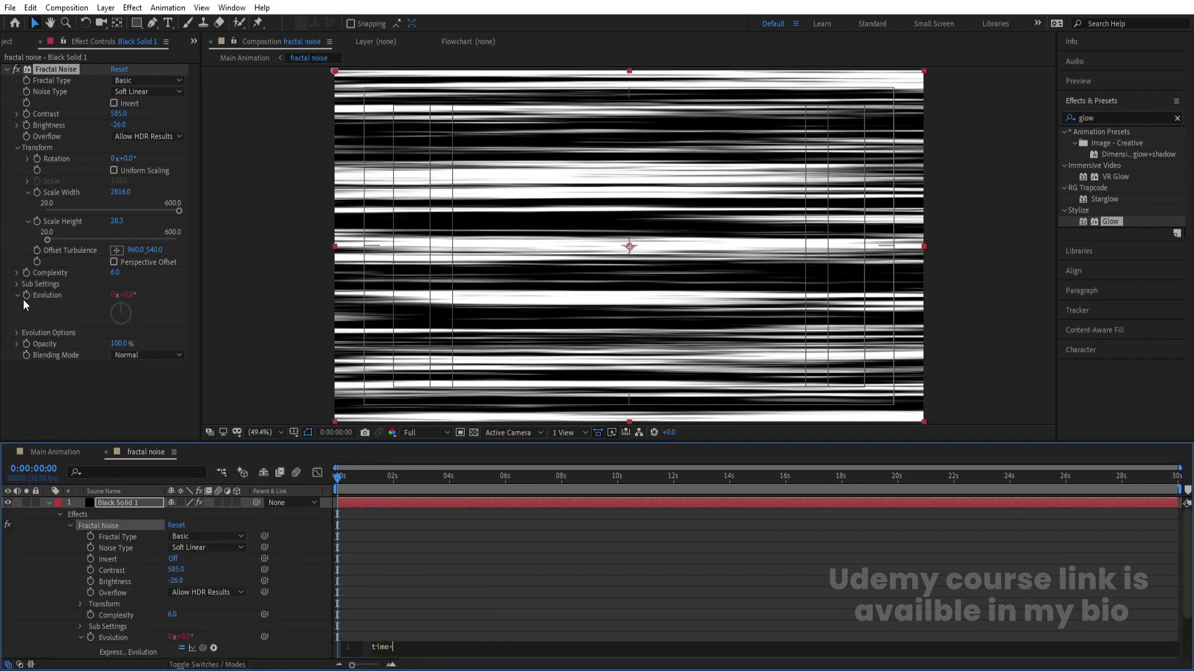
left_click(612, 638)
key("space")
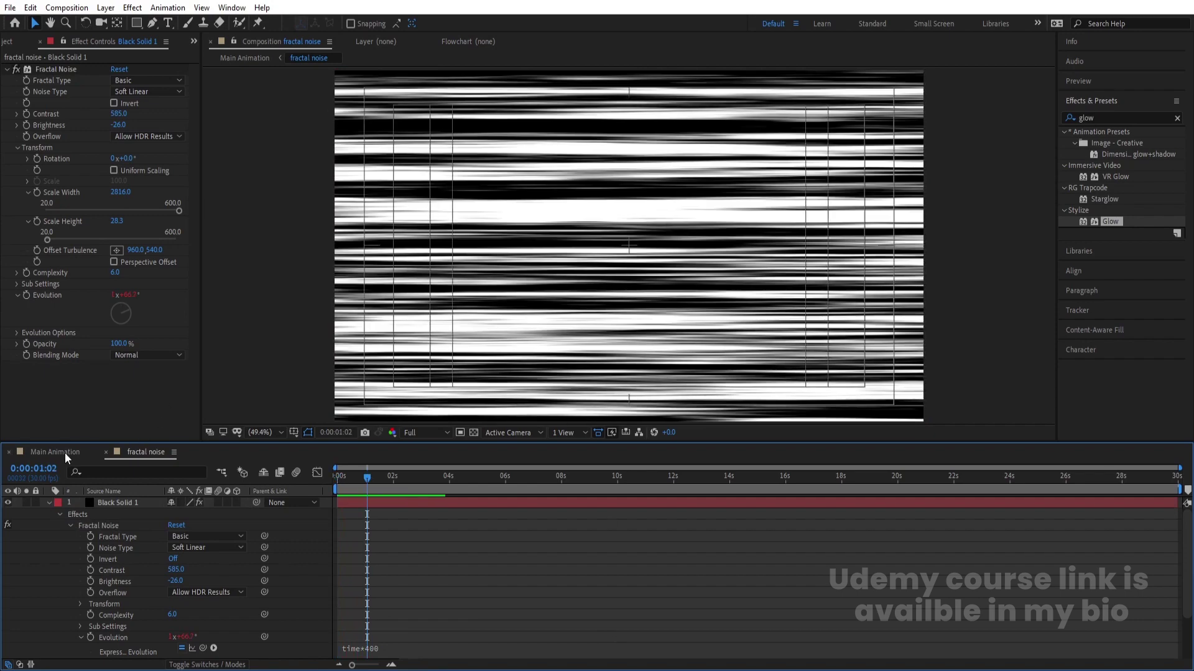
left_click(65, 453)
left_click(339, 476)
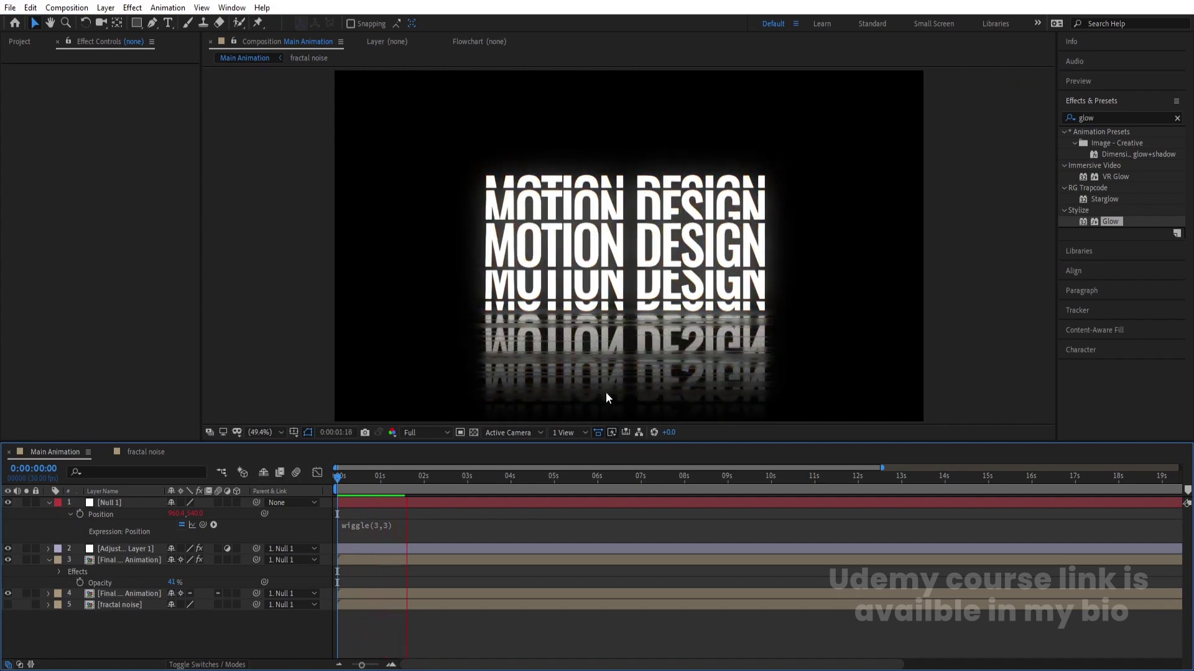
key("space")
key("space")
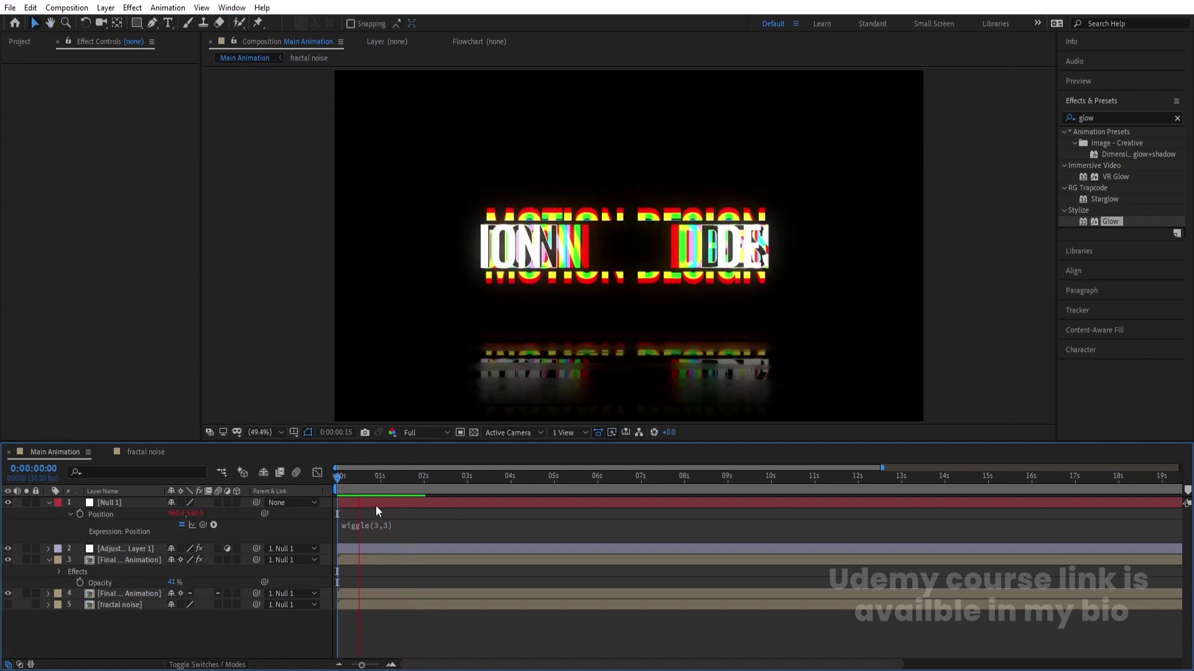